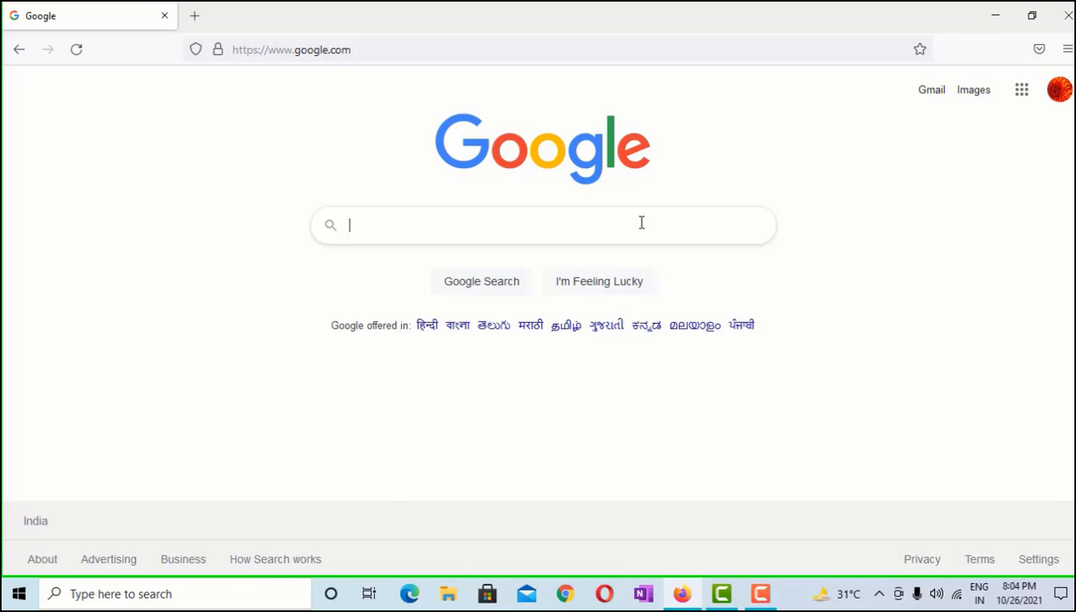
Search Google for 'site google' and open the Google Sites sign-in result
text(site)
key(Down)
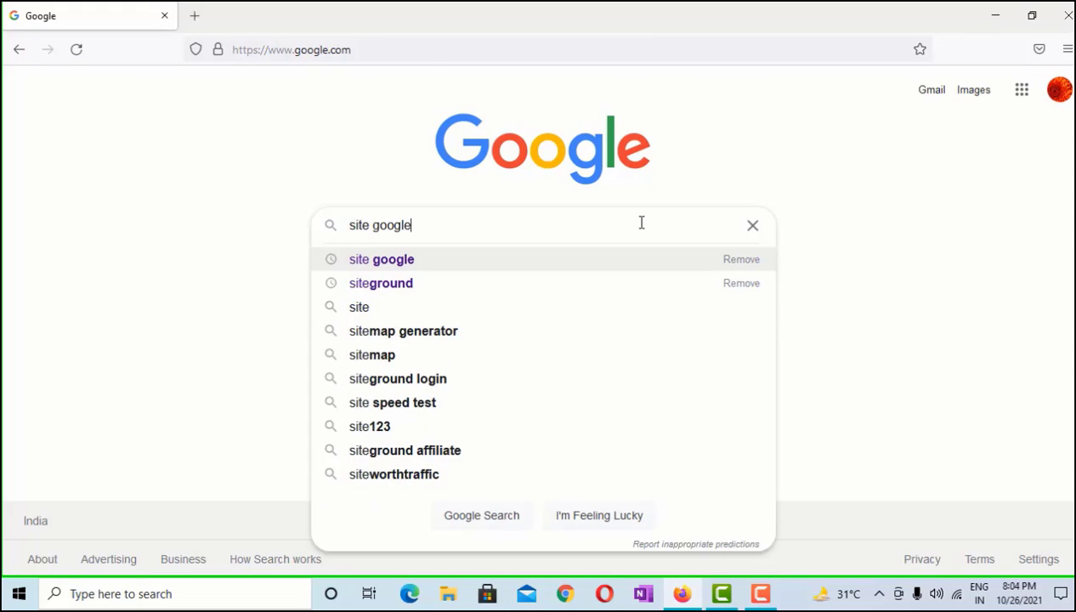
key(Return)
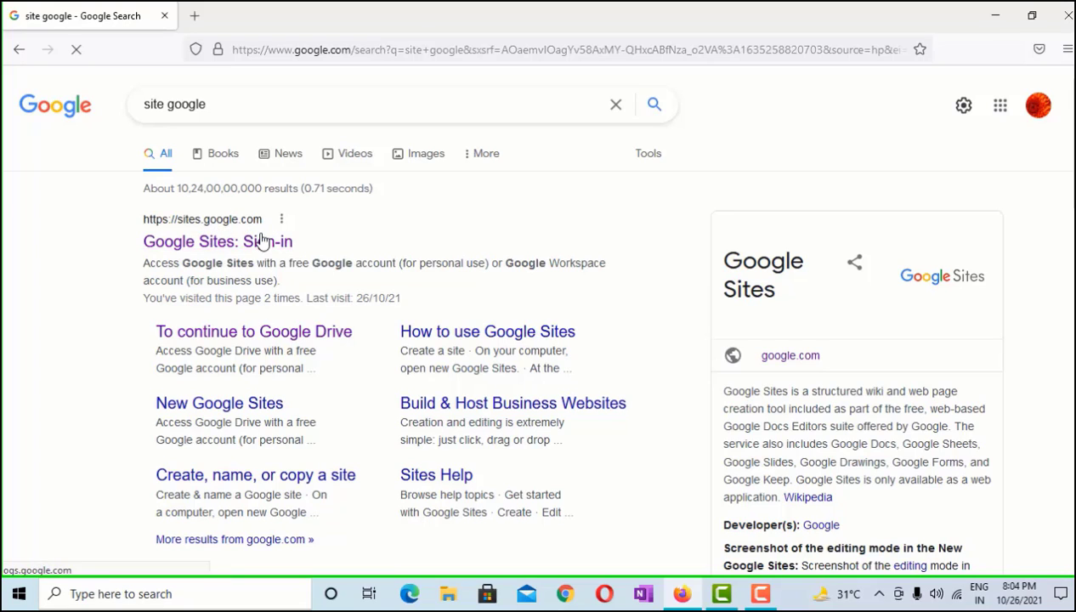
click(231, 246)
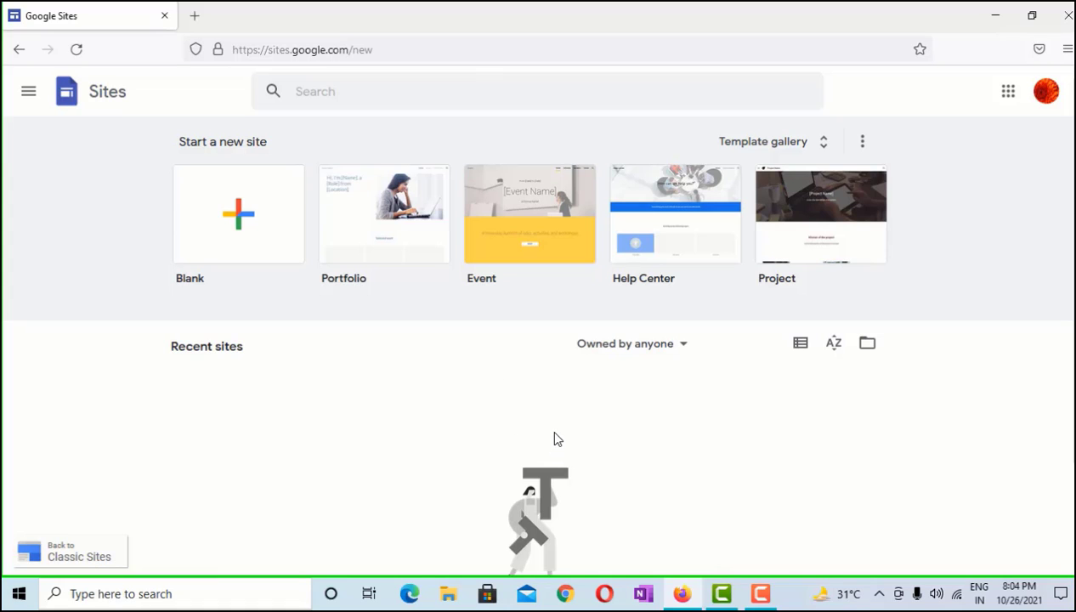
Start a new Google Site from the Portfolio template
scroll(408, 323, down, 2)
scroll(388, 320, up, 2)
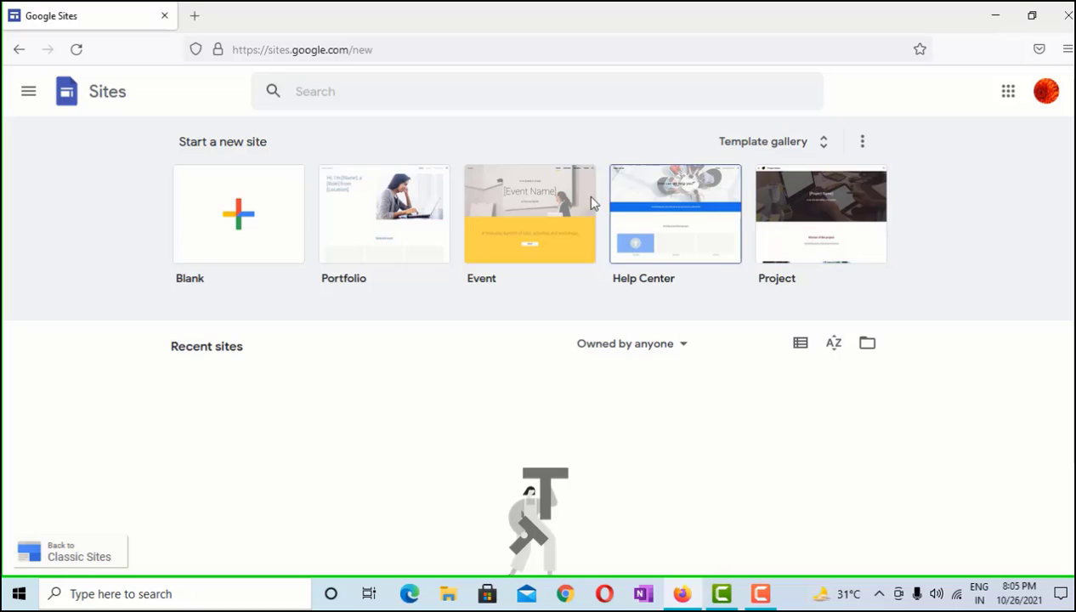
click(396, 225)
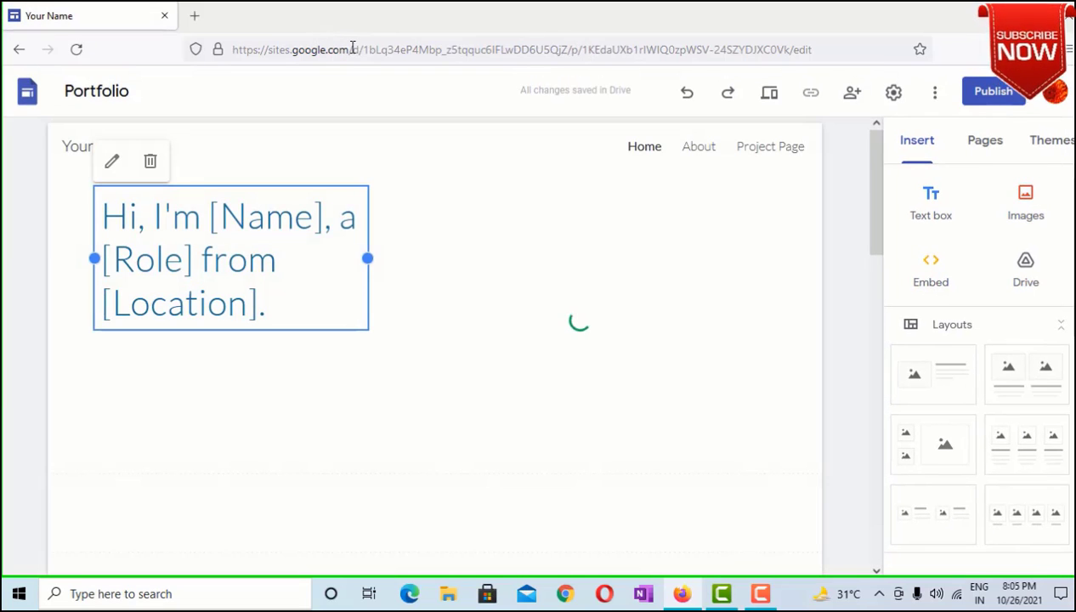
Minimize the Notepad note defining a portfolio, then restore it over the site
drag(353, 49, 578, 49)
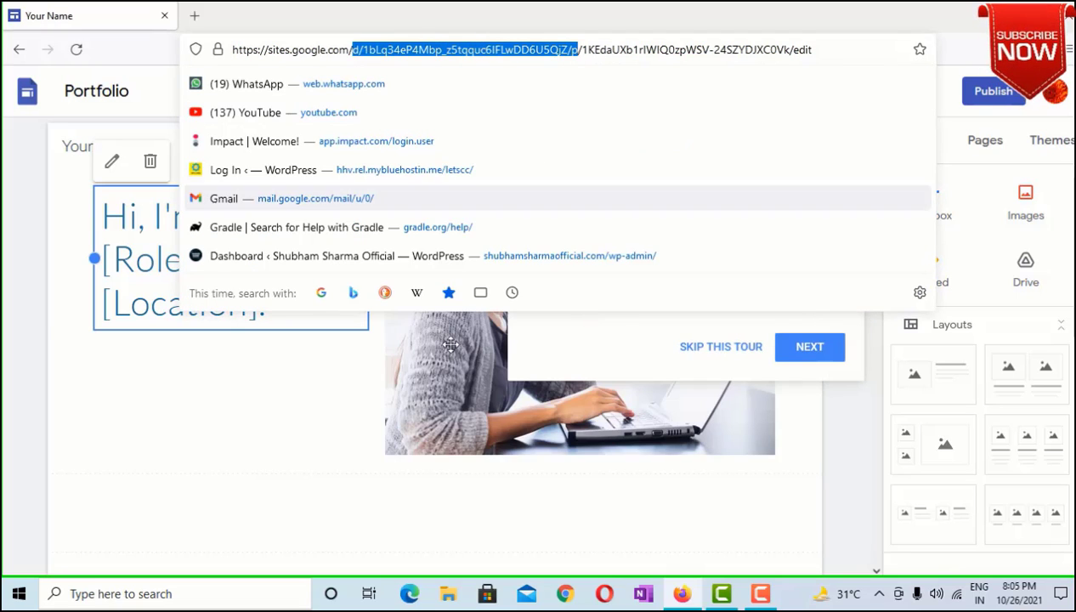
click(243, 430)
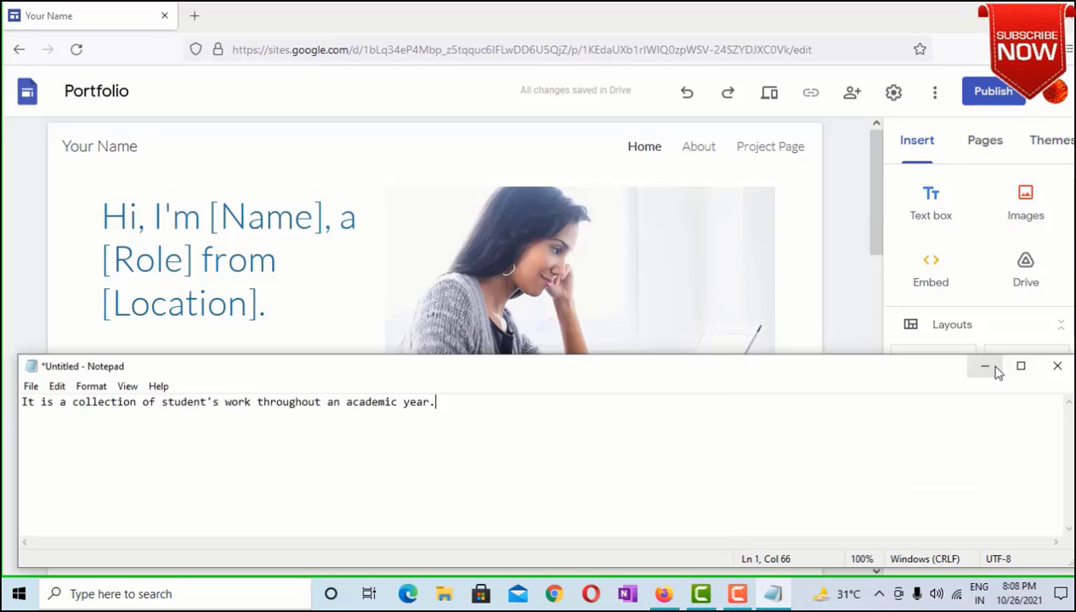
click(988, 368)
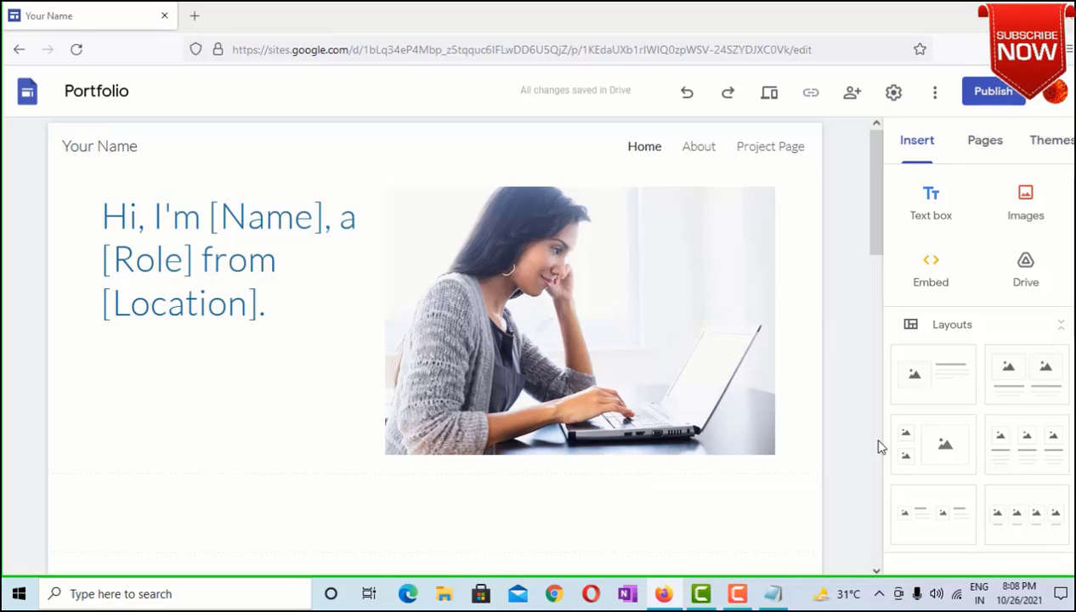
mouse_move(775, 593)
click(740, 556)
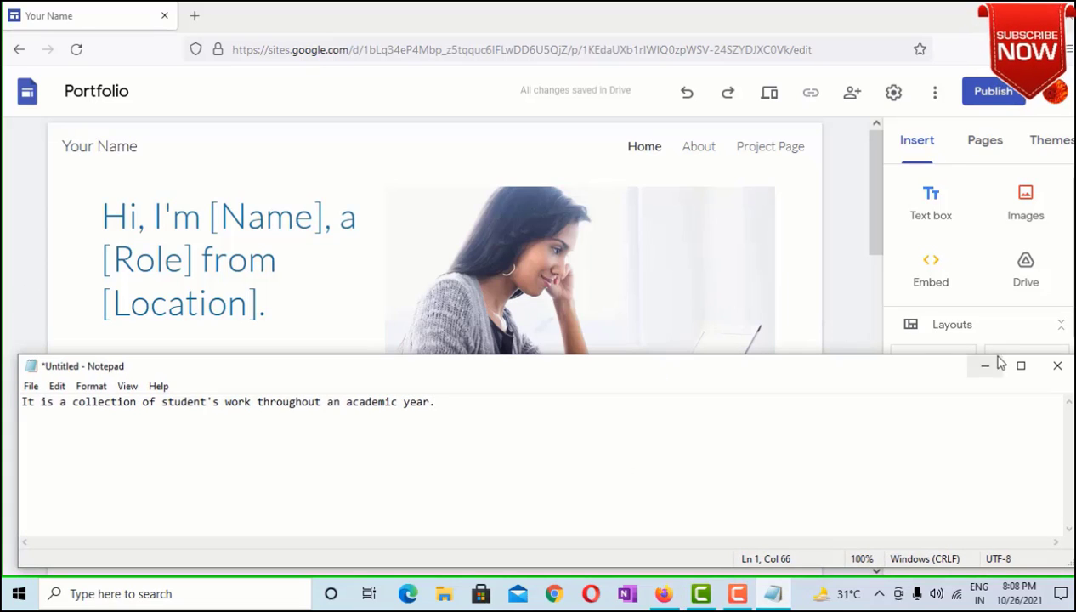
Change the Notepad font to Consolas size 20
drag(452, 407, 24, 408)
click(90, 386)
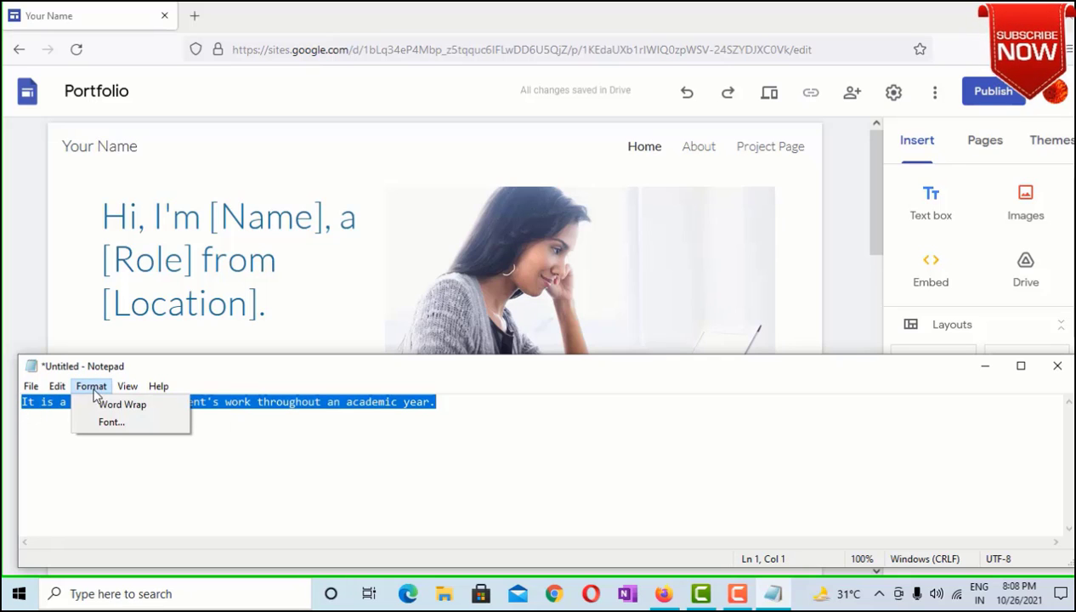
click(103, 423)
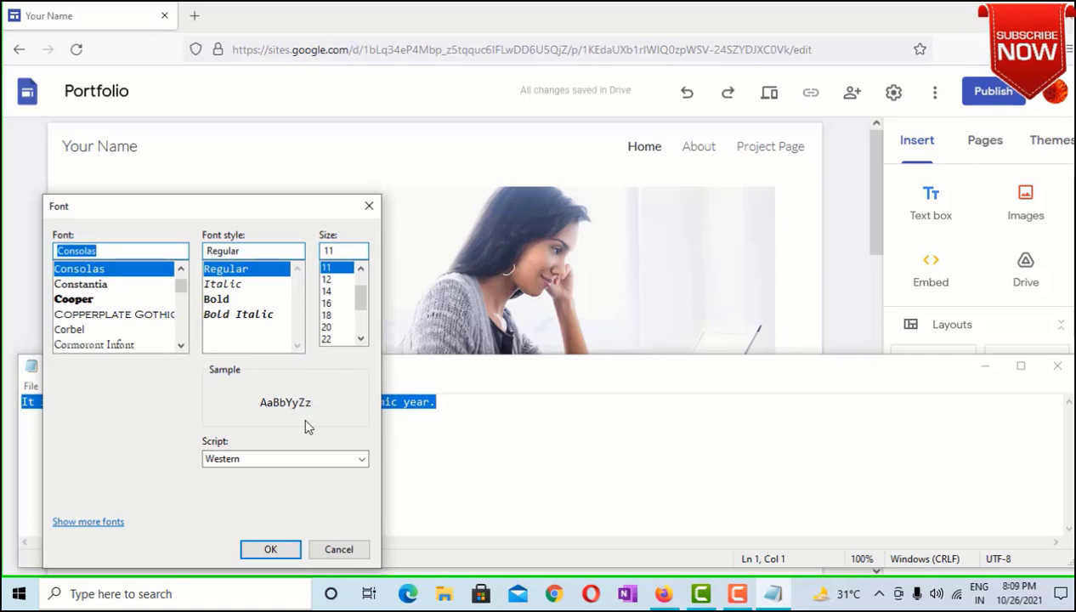
click(326, 315)
click(327, 327)
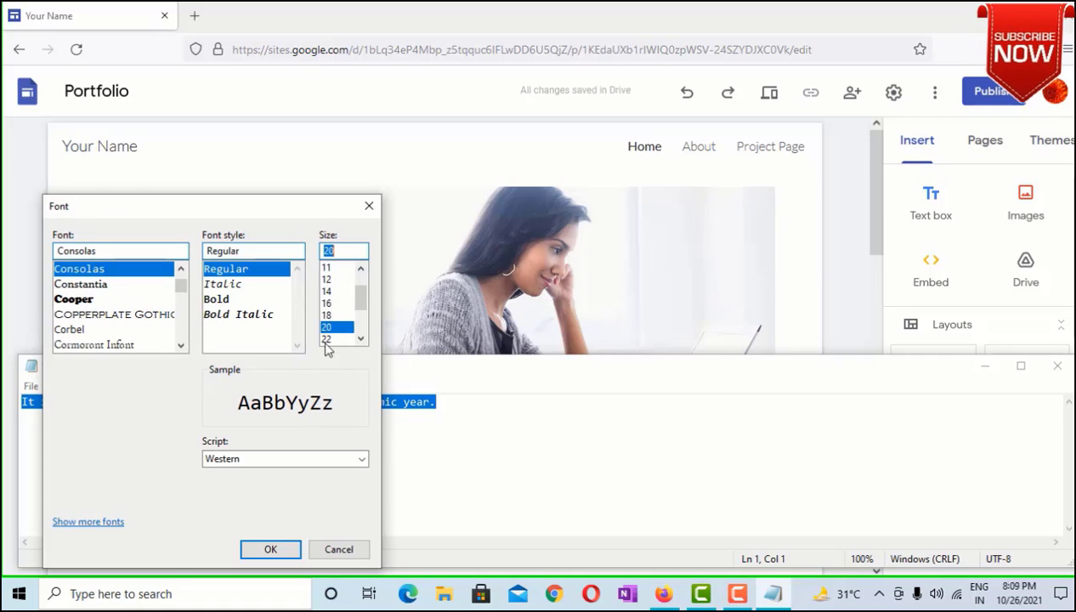
click(271, 549)
click(641, 463)
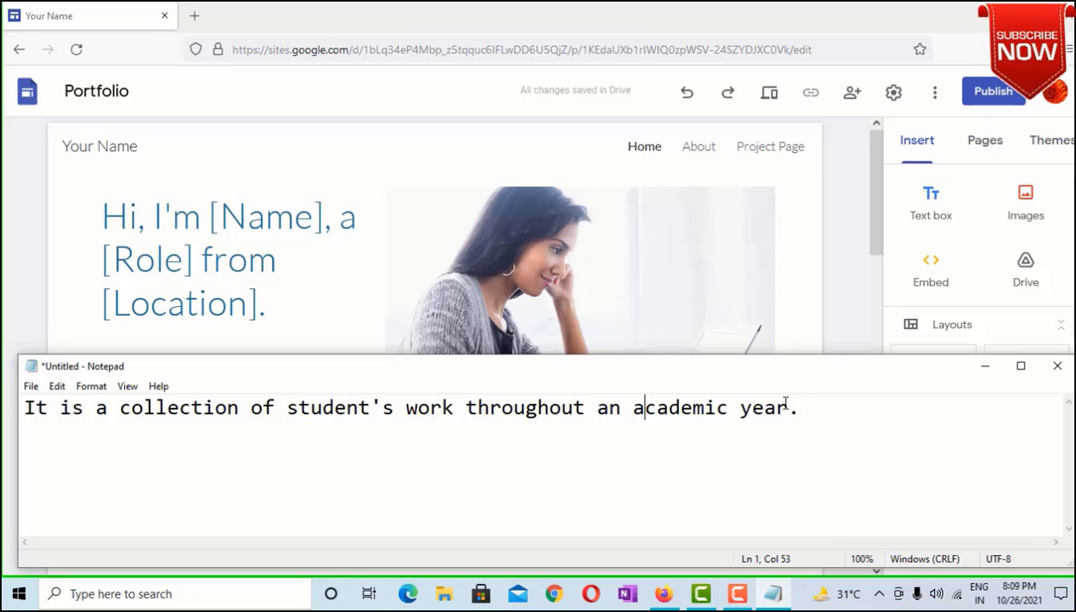
Add the heading '1) About Yourself:' with an '*Introduction' bullet below the sentence
click(835, 421)
key(Return)
key(Return)
text(1) About y)
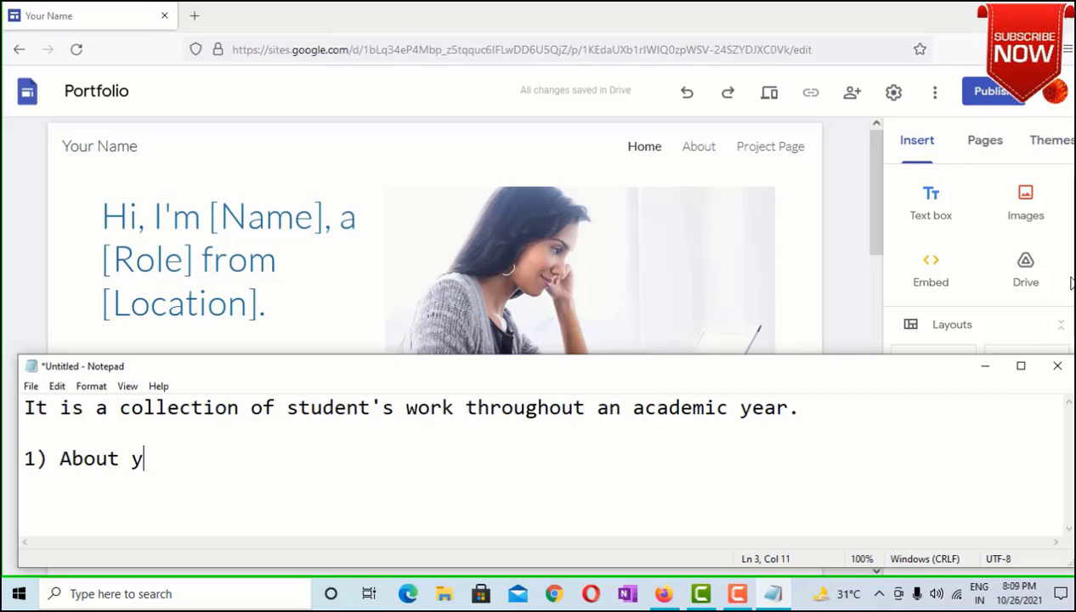
key(BackSpace)
text(Yours)
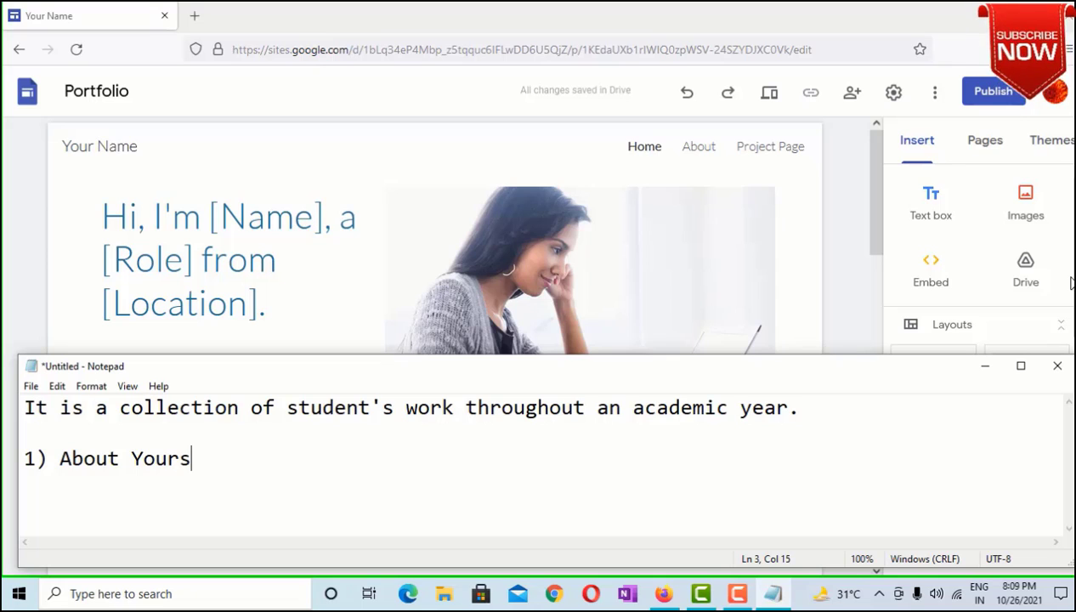
text(elf:)
key(Return)
text(*)
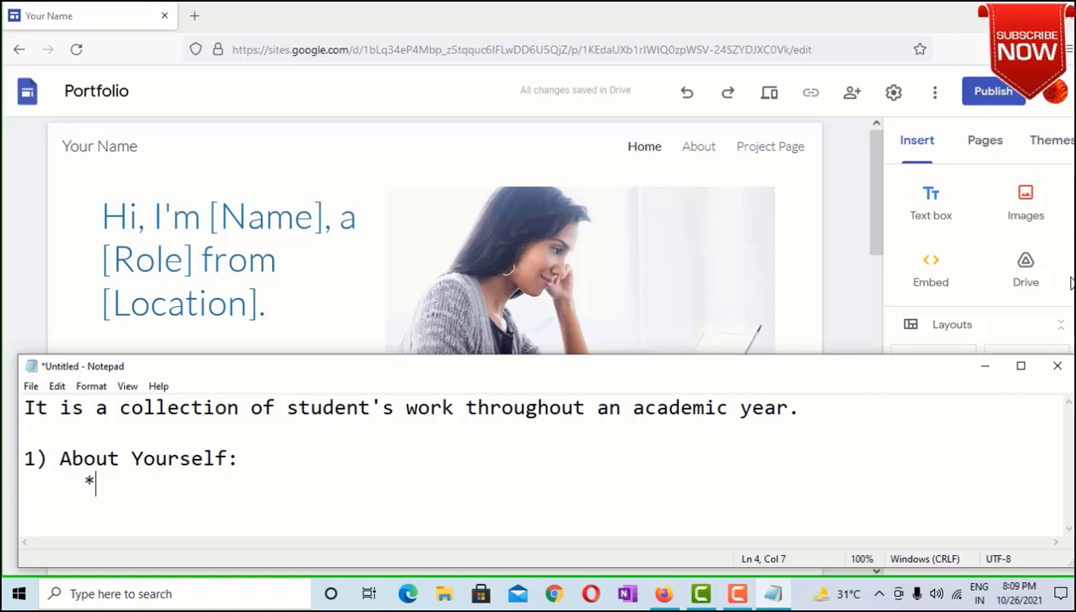
text(Introduction)
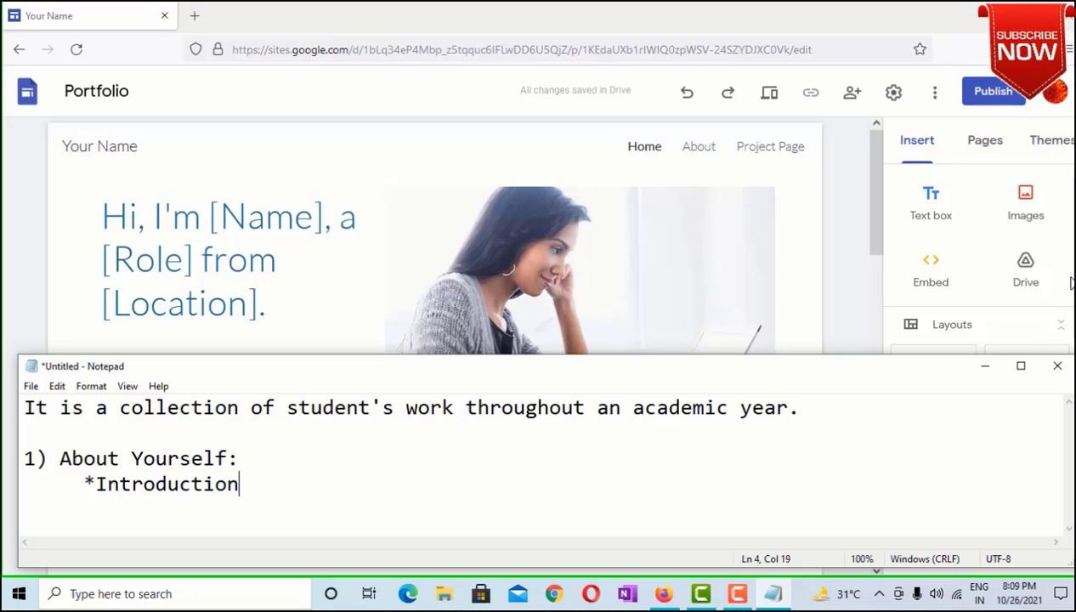
key(Return)
key(BackSpace)
Add the indented bullet '* Interests/hobbies/talent/passion'
key(Return)
key(BackSpace)
text(* In)
key(BackSpace)
key(BackSpace)
key(BackSpace)
text(Int)
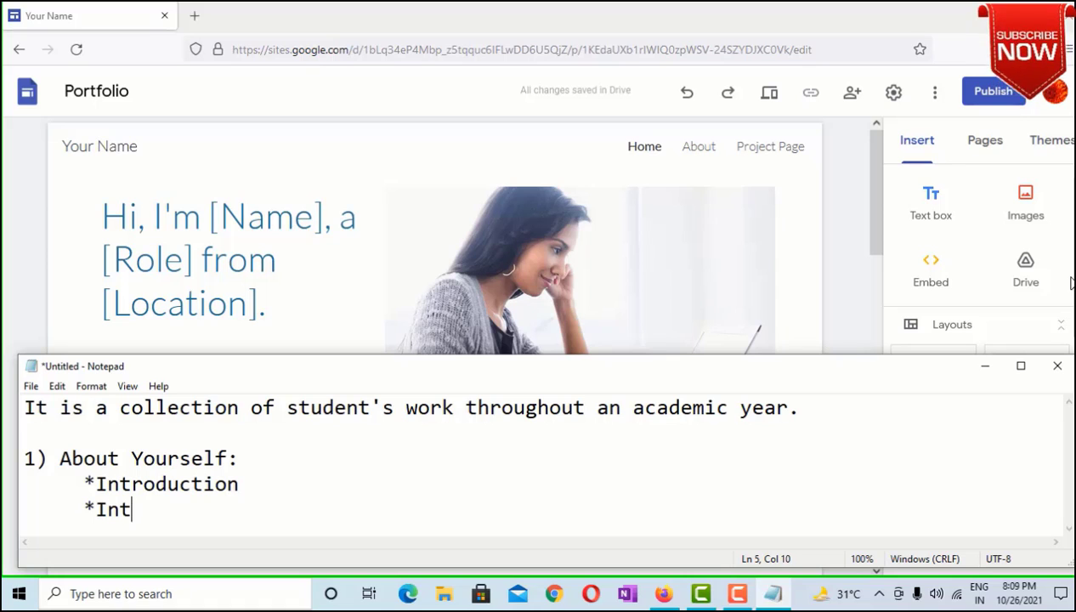
text(erests)
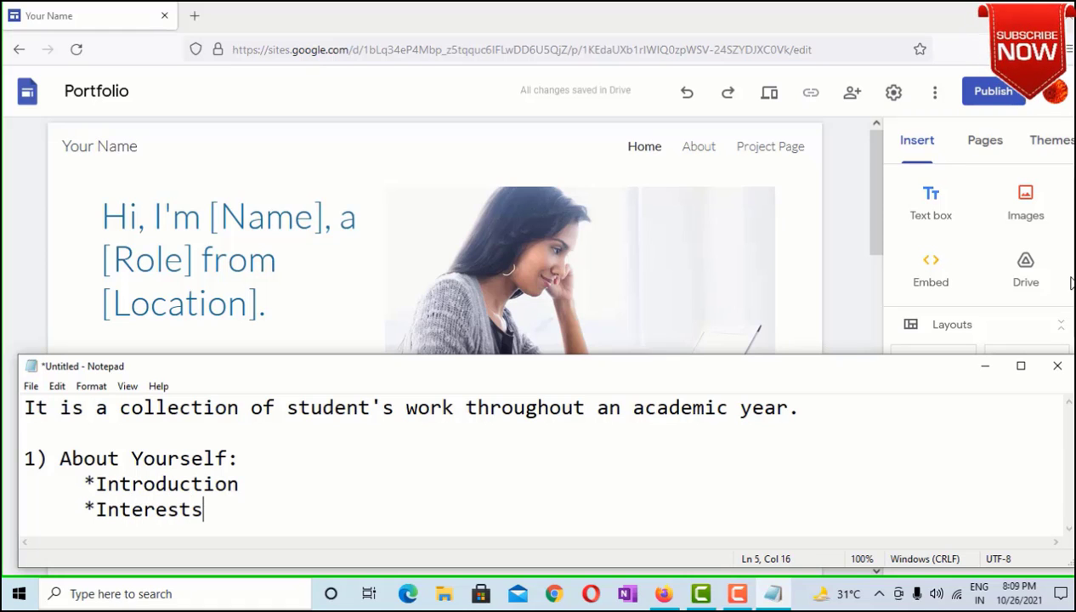
text(?h)
key(BackSpace)
key(BackSpace)
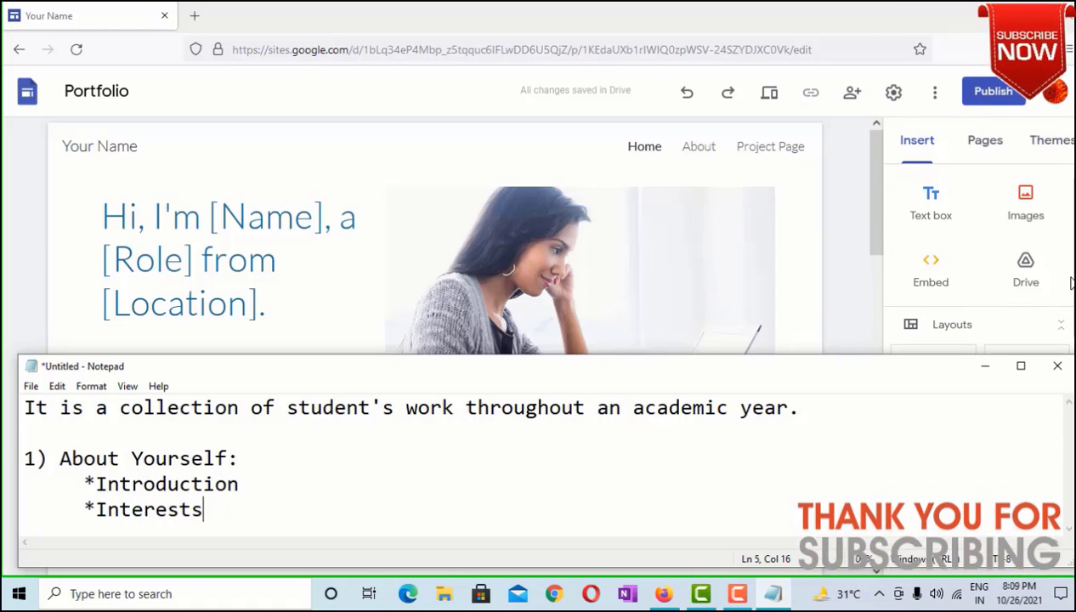
text(/)
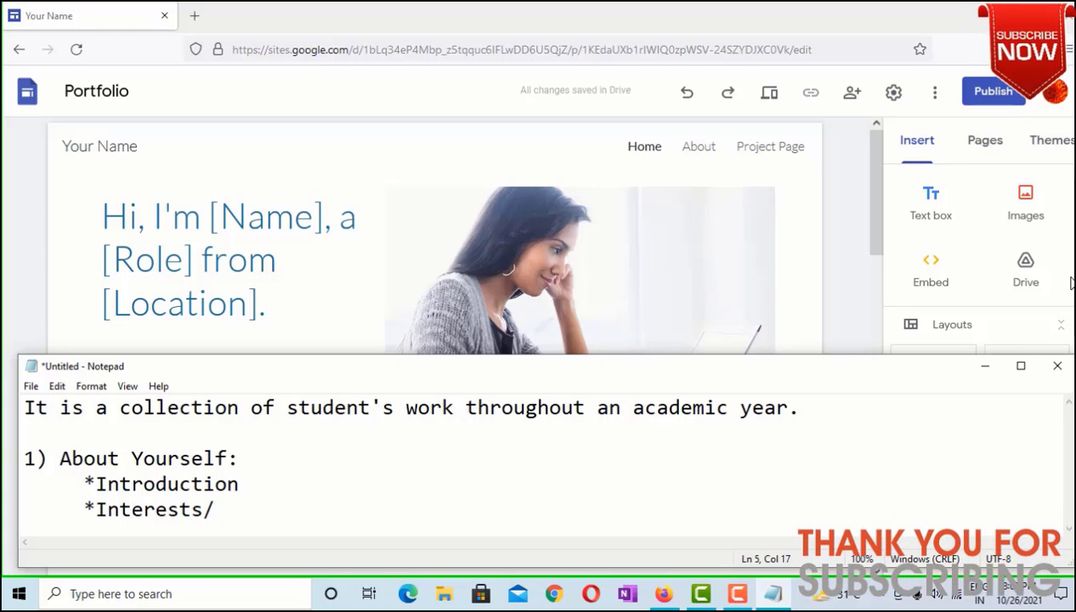
text(hobbies)
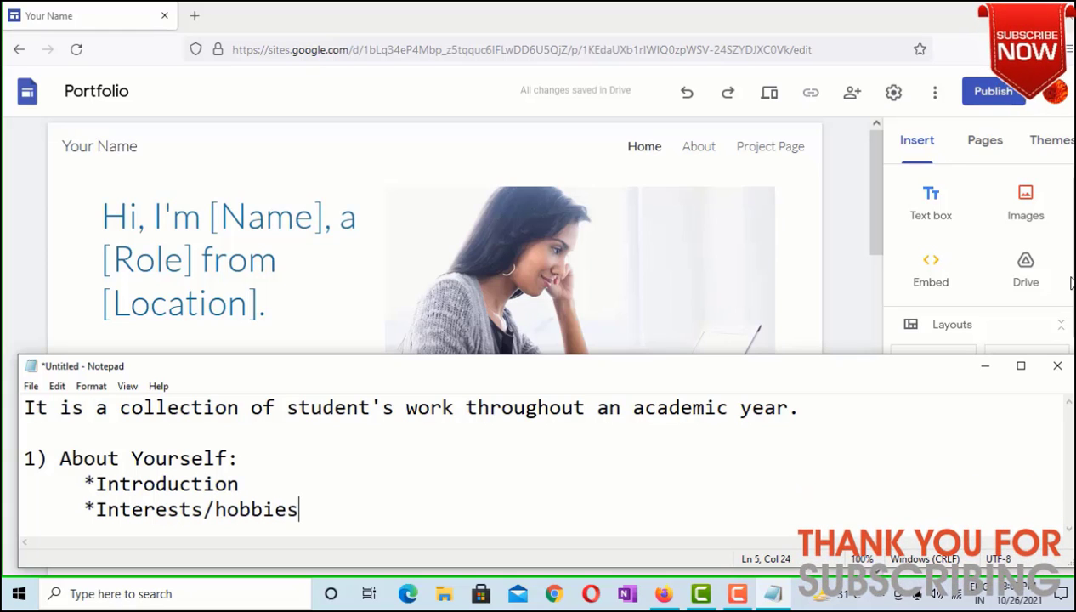
text(/tale)
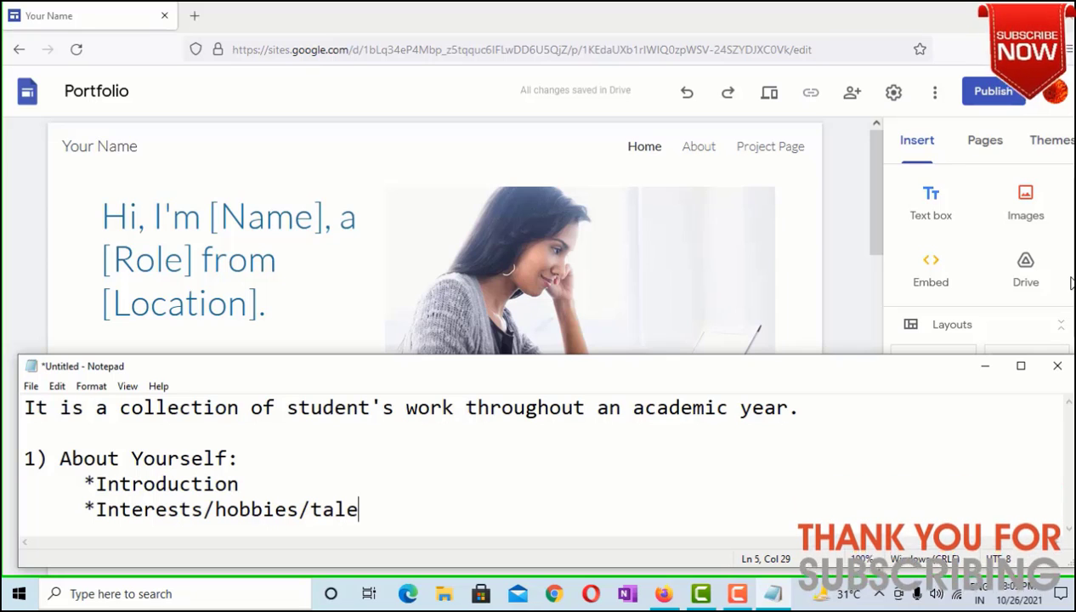
text(nt/)
text(p)
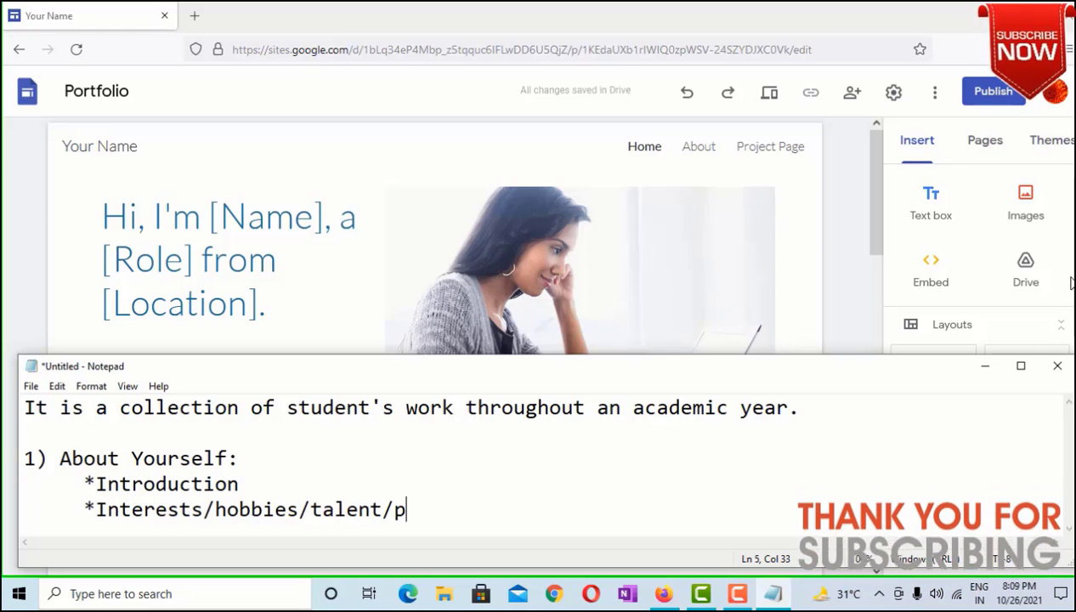
text(assio)
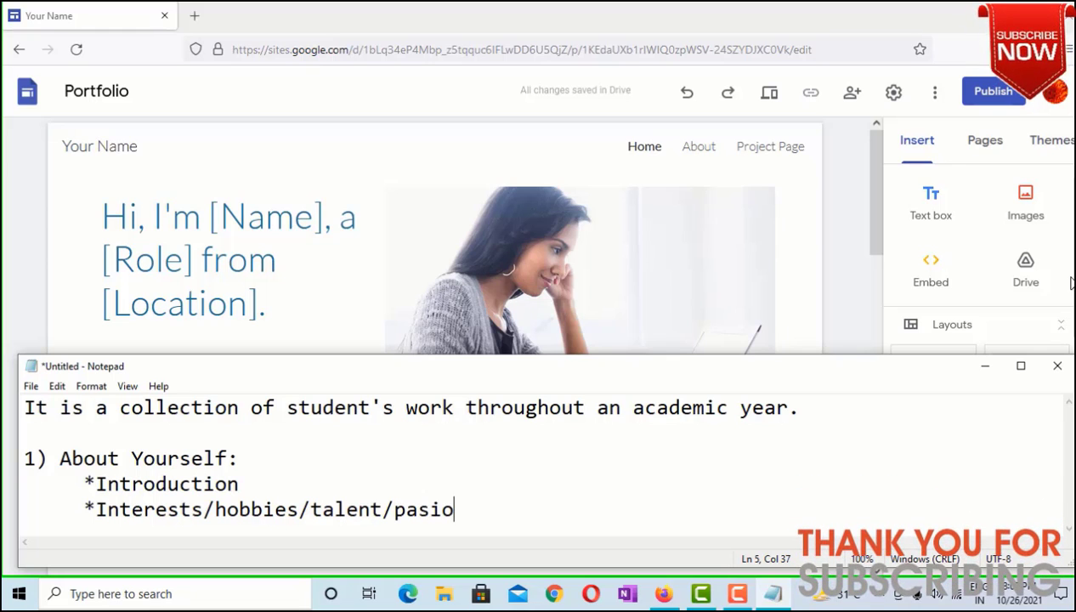
key(BackSpace)
key(BackSpace)
text(sion)
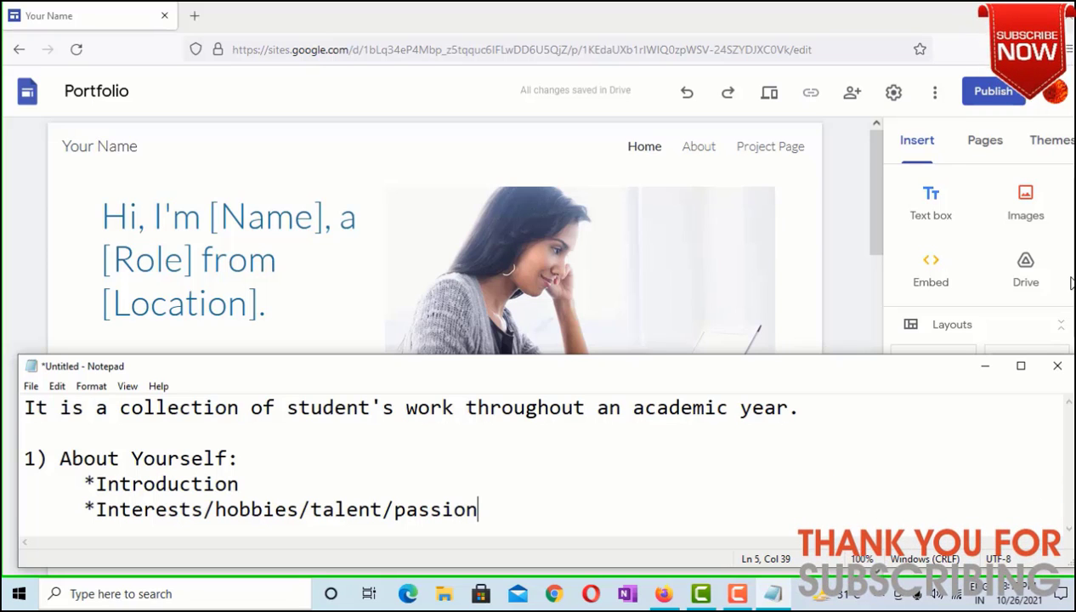
key(Return)
Add bullets 'Words that describe you the best', 'Strengths' and 'Life's Goals'
text(*)
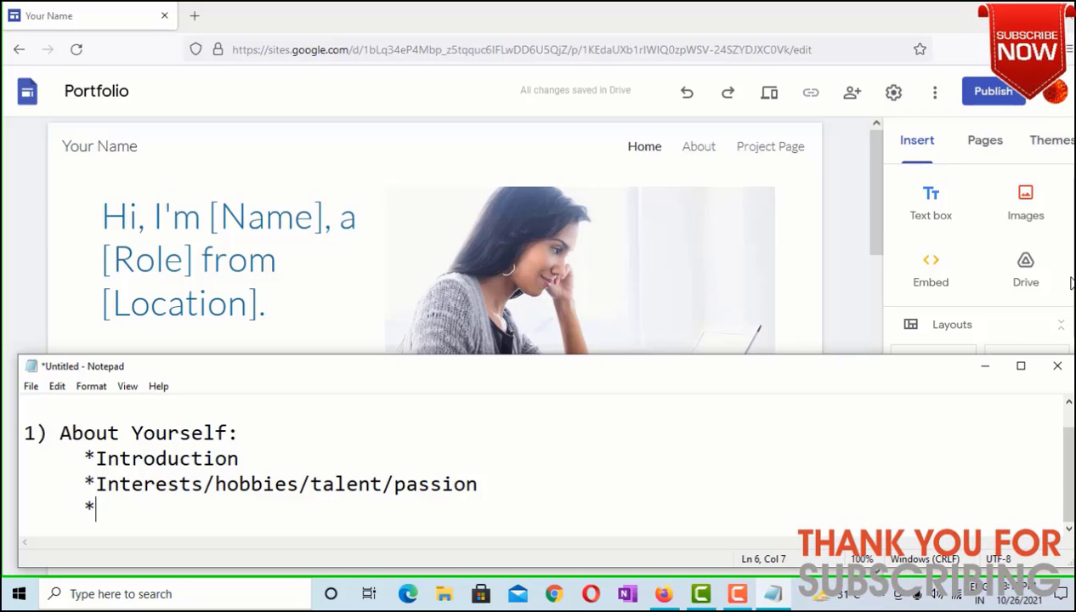
text(Words )
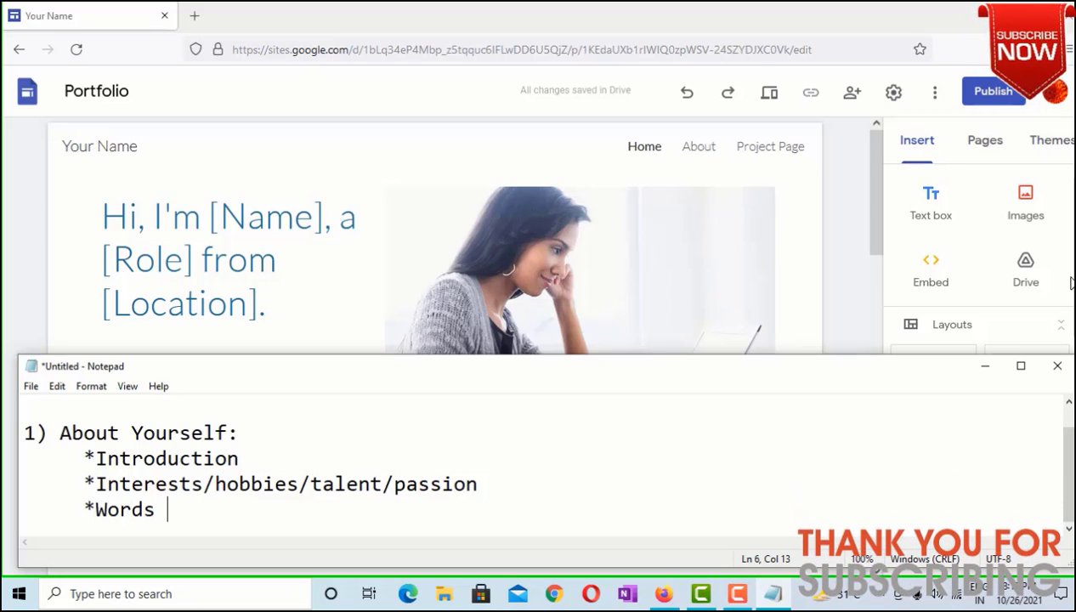
text(that )
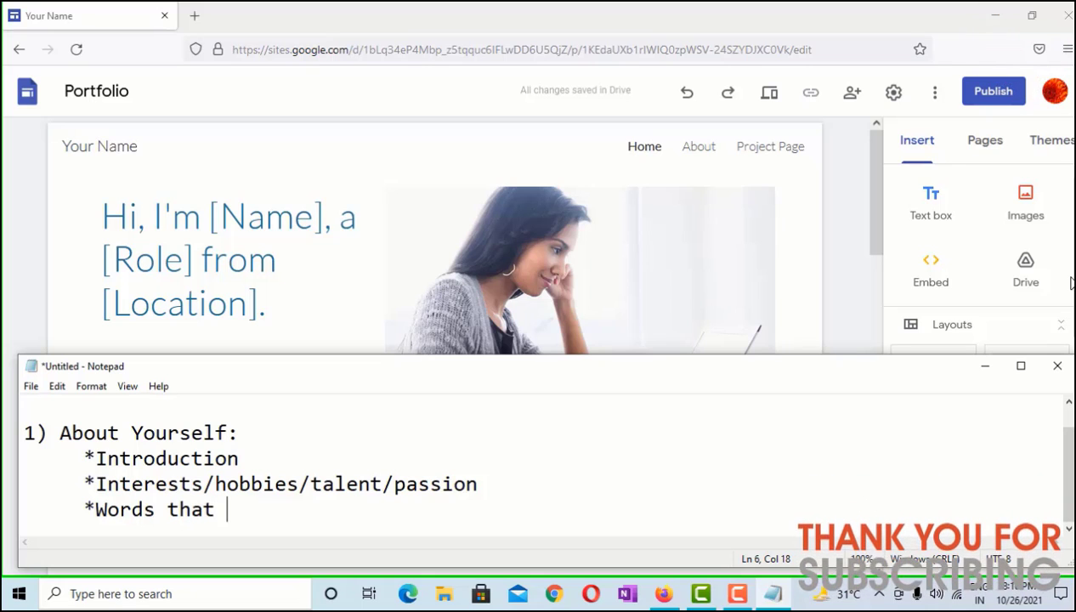
text(desc)
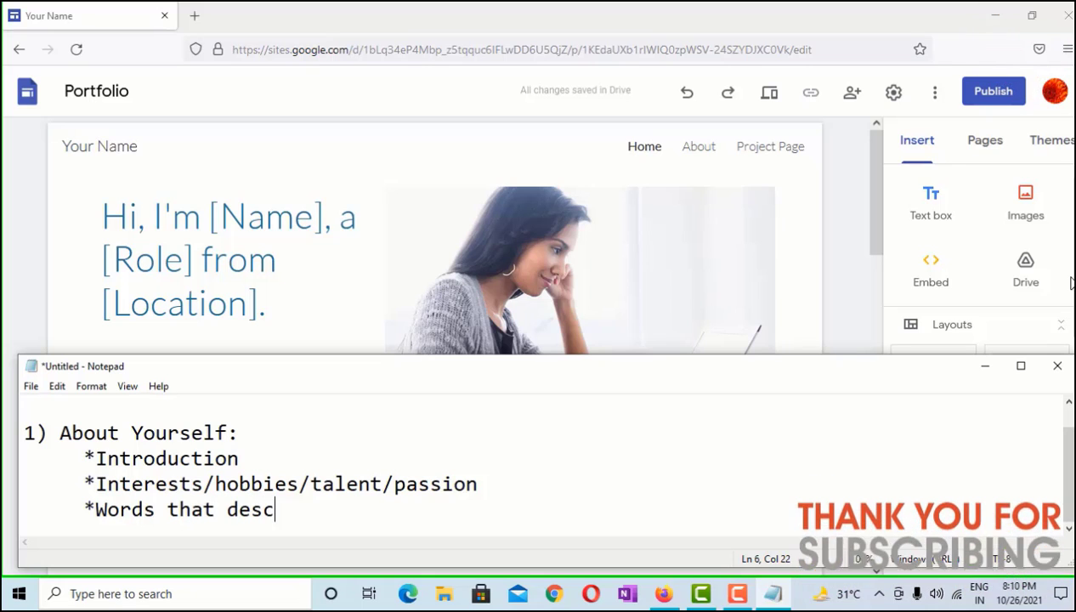
text(ribe you bt)
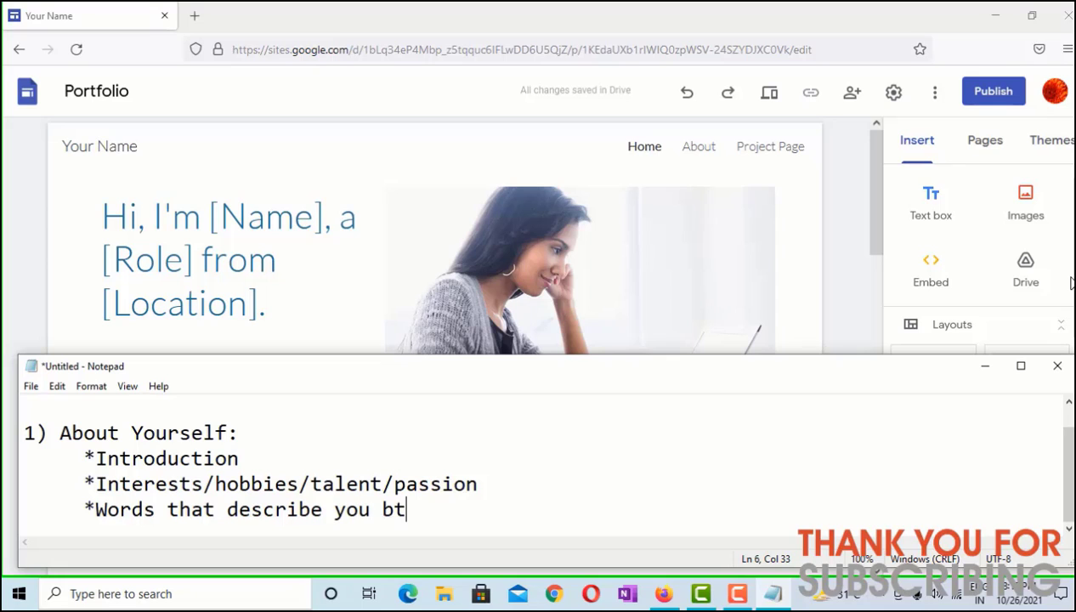
key(BackSpace)
key(BackSpace)
text(the b)
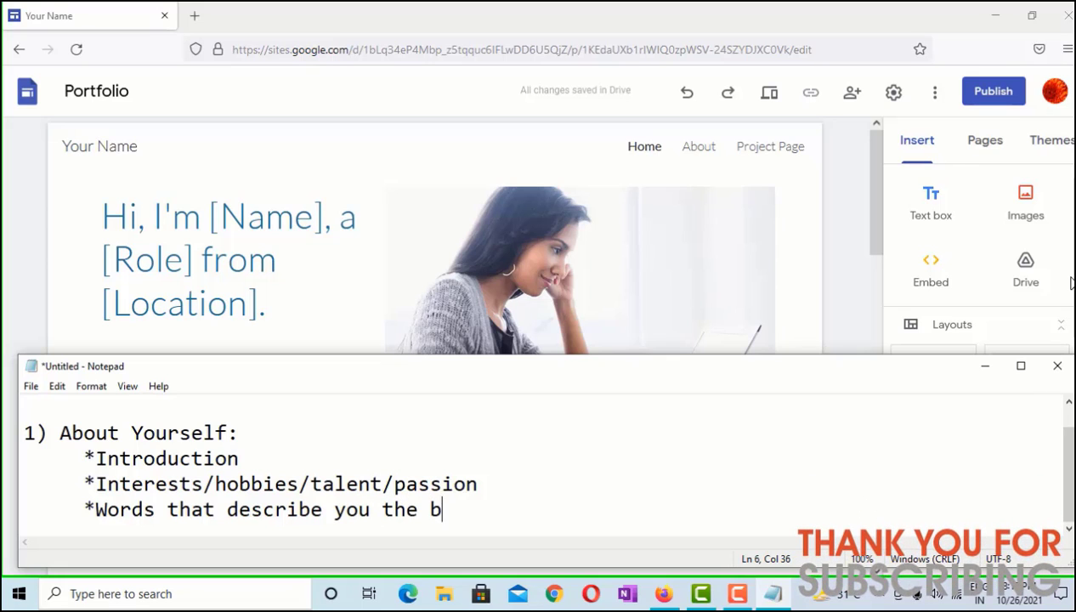
text(est)
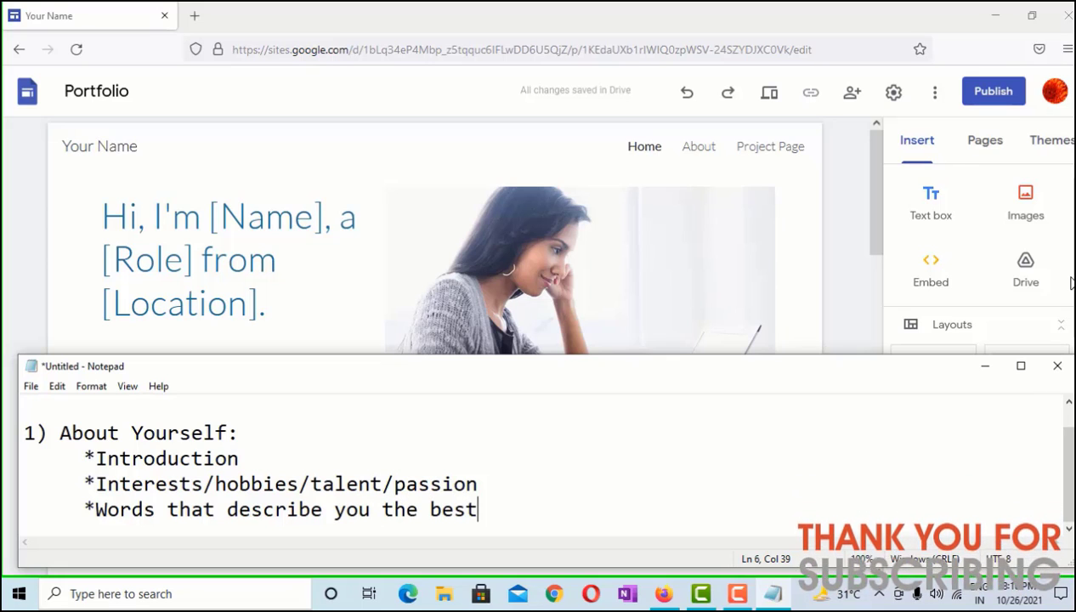
key(Return)
key(BackSpace)
key(BackSpace)
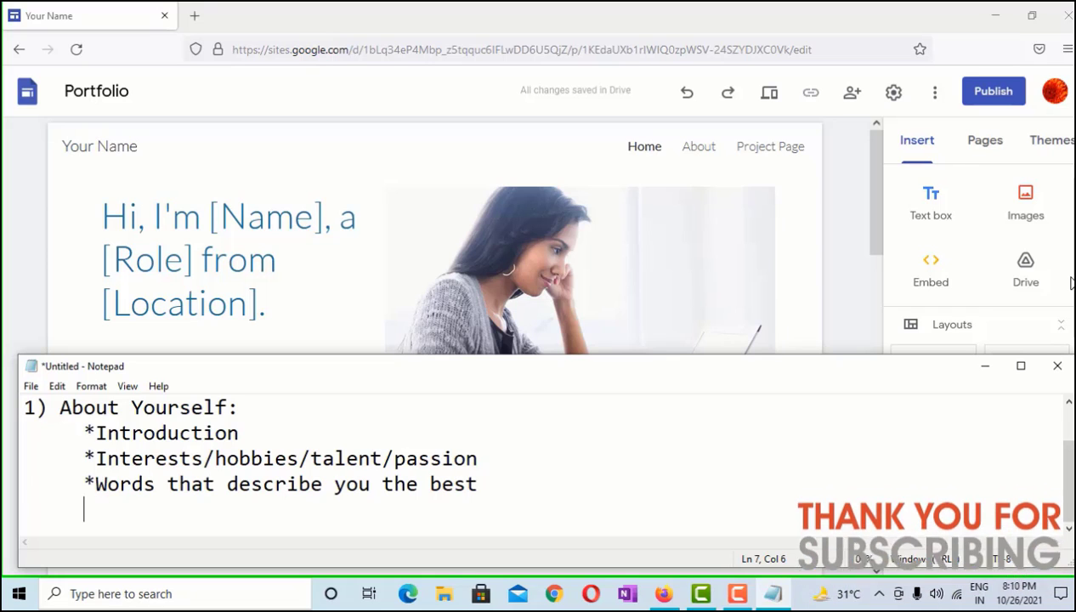
text(*)
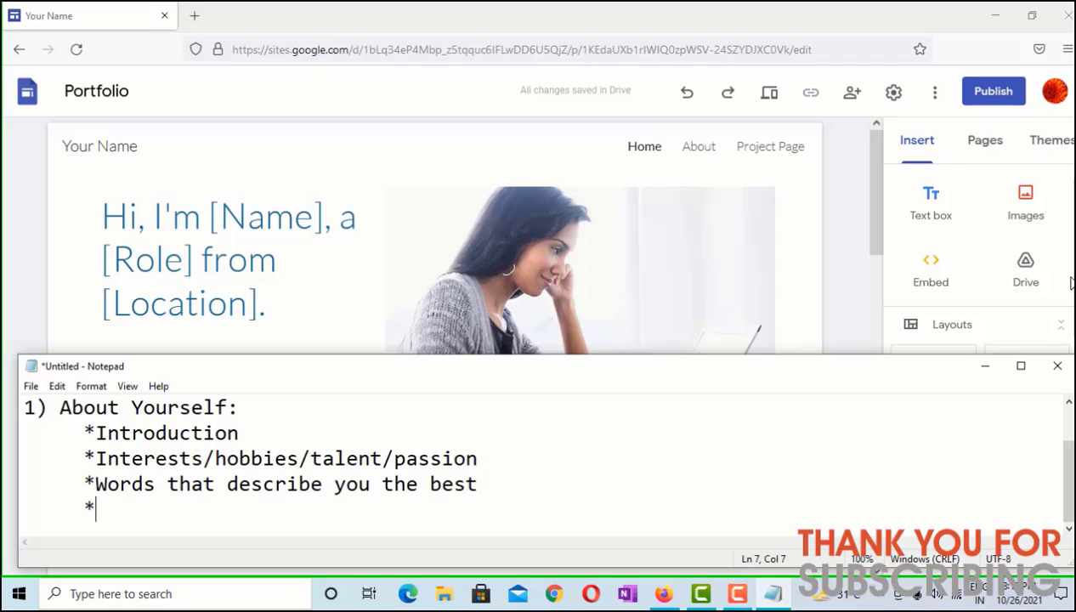
text(S)
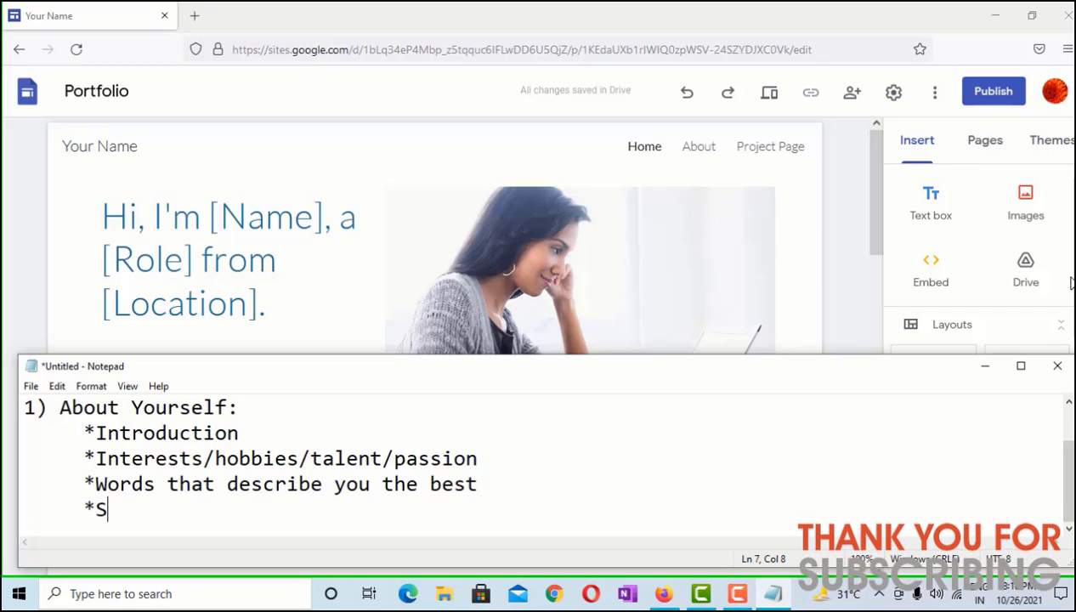
text(trengths)
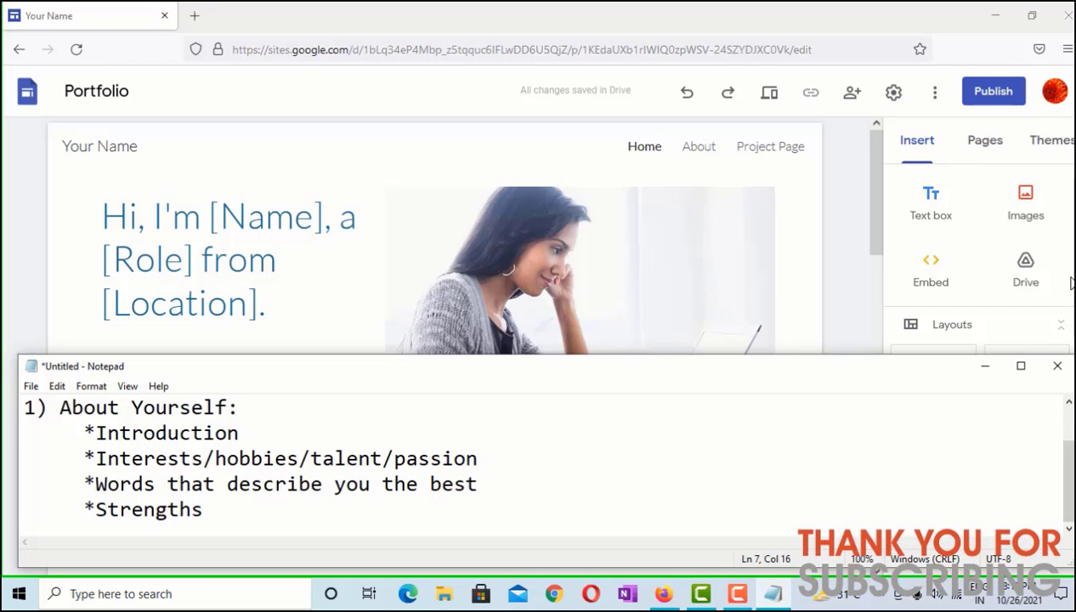
key(Return)
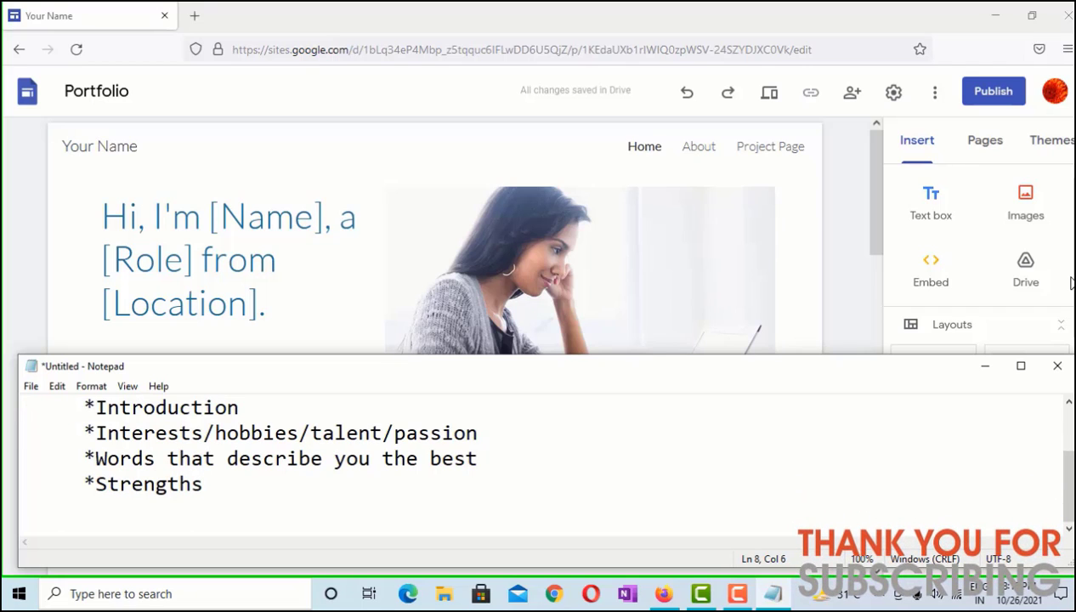
text(&)
key(BackSpace)
text(*)
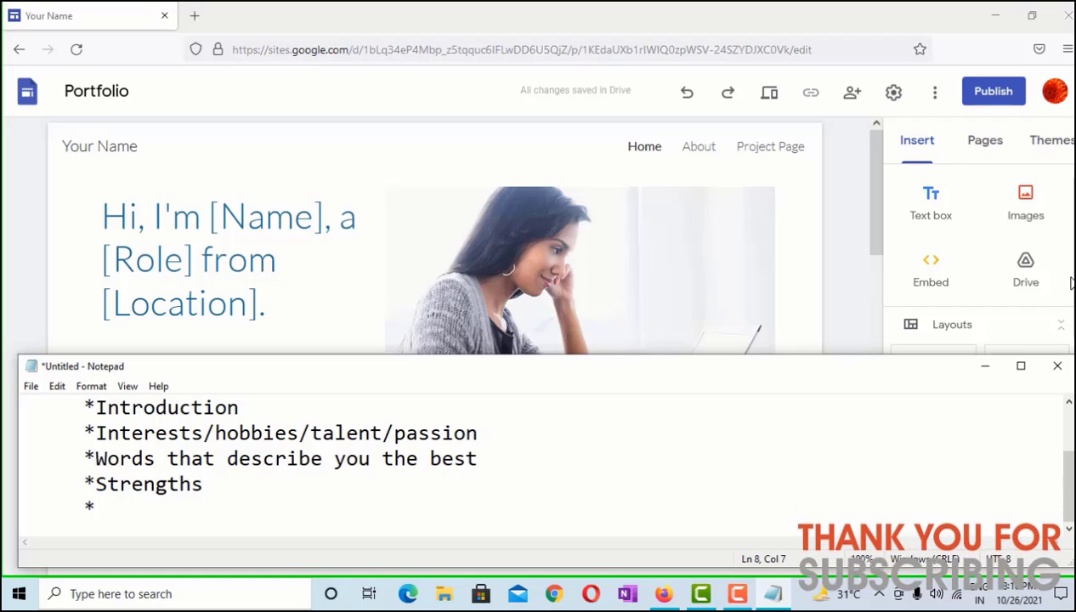
text(a)
text(L)
text(ife's)
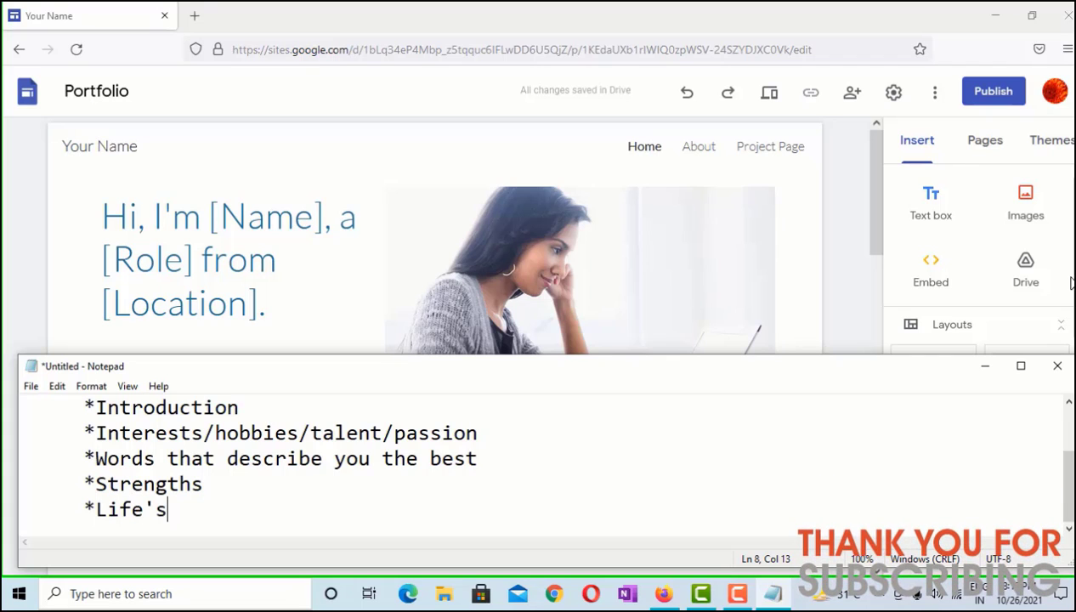
text( Goals)
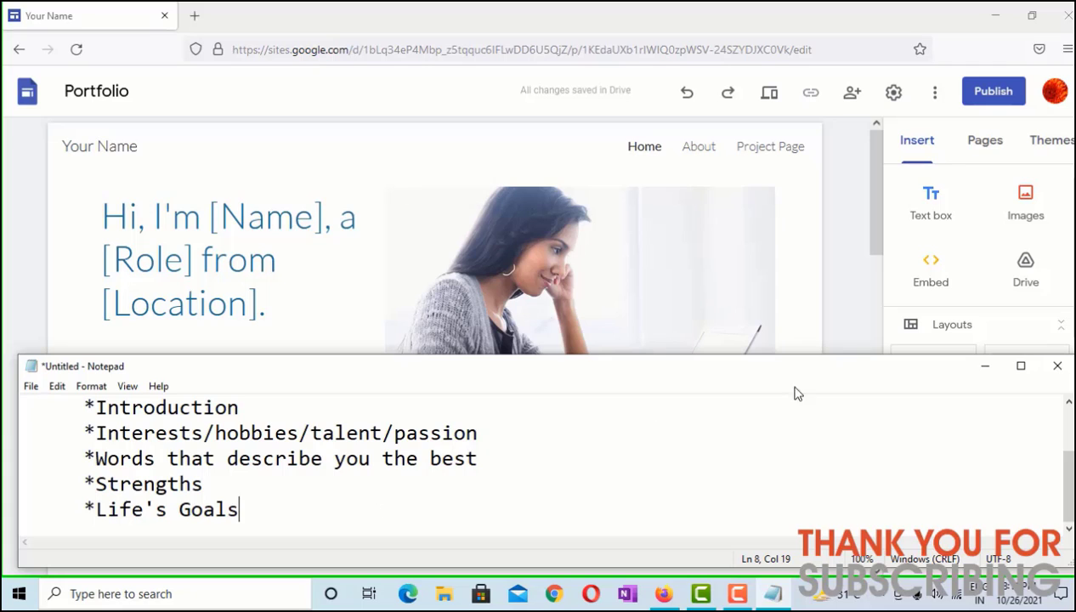
Enlarge the Notepad window and add a '2) Achievements' heading with an empty * bullet
drag(807, 355, 810, 119)
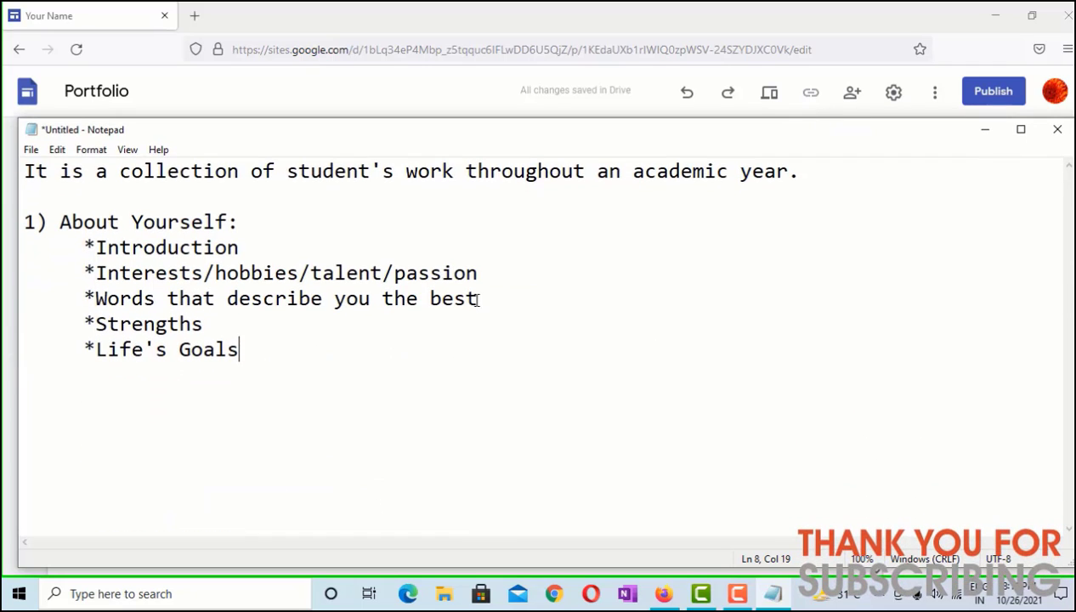
key(Return)
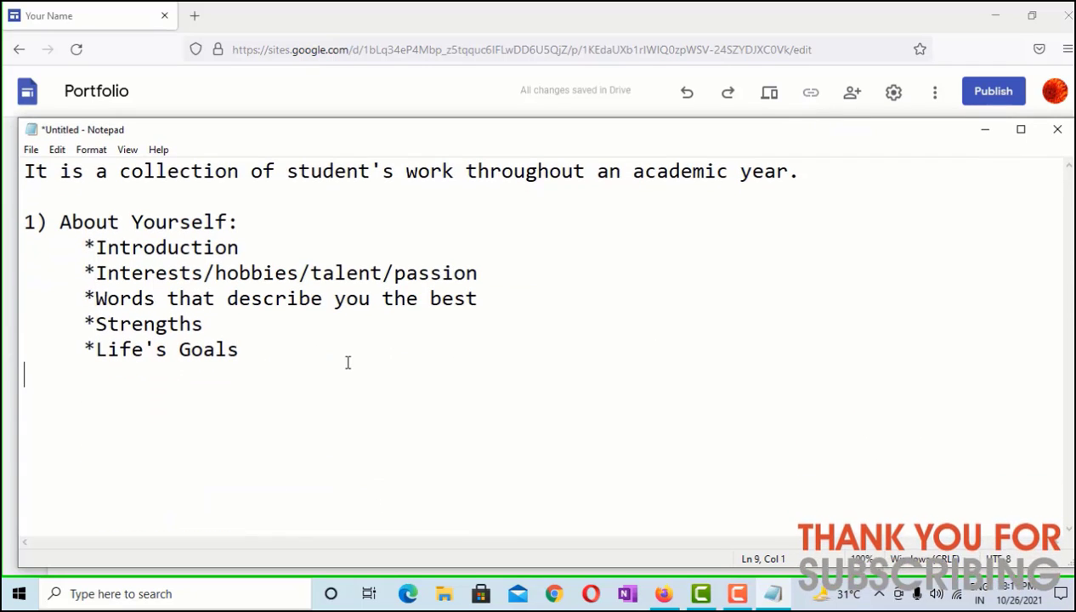
text(2))
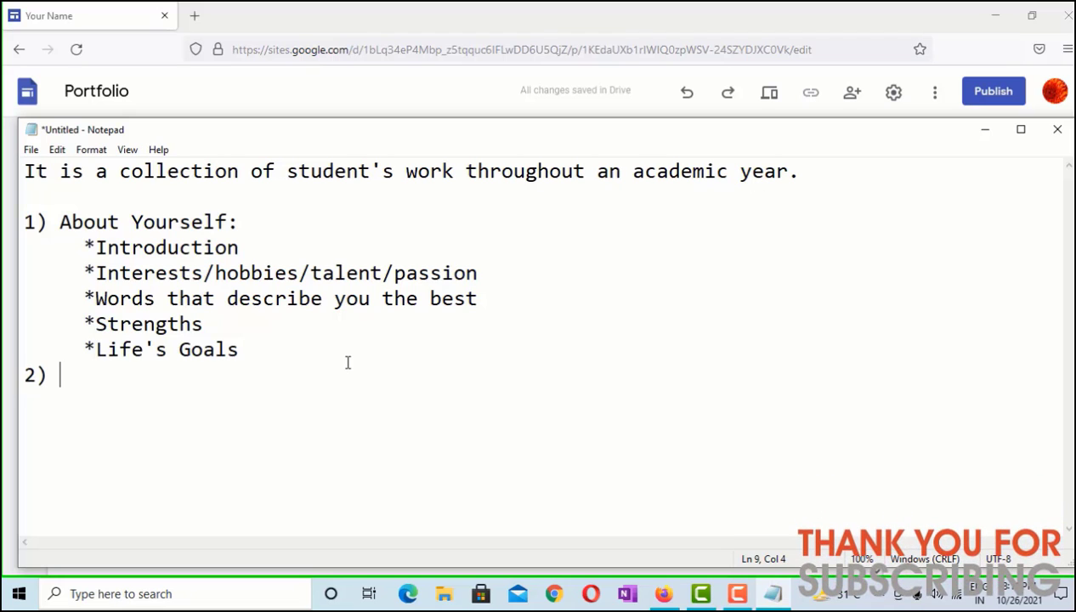
text( Achiev)
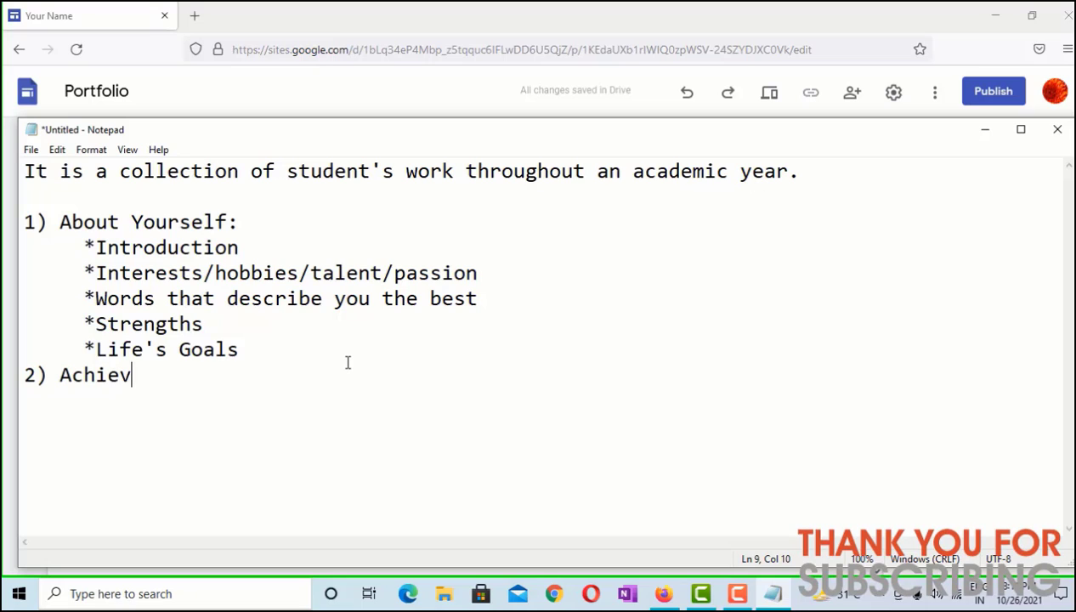
text(emen)
key(BackSpace)
text(ments)
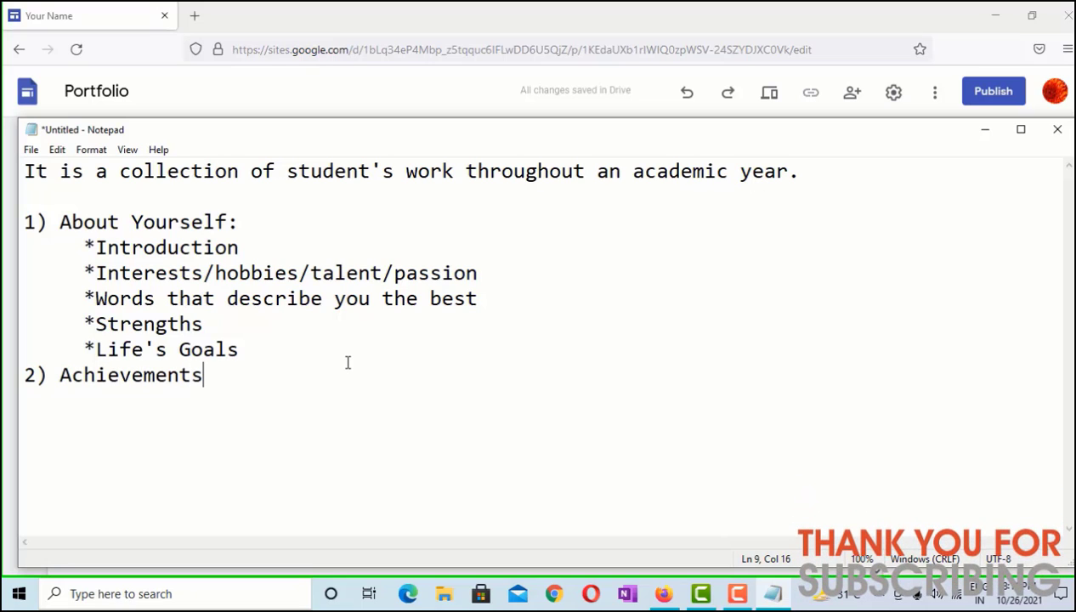
key(Return)
text(*)
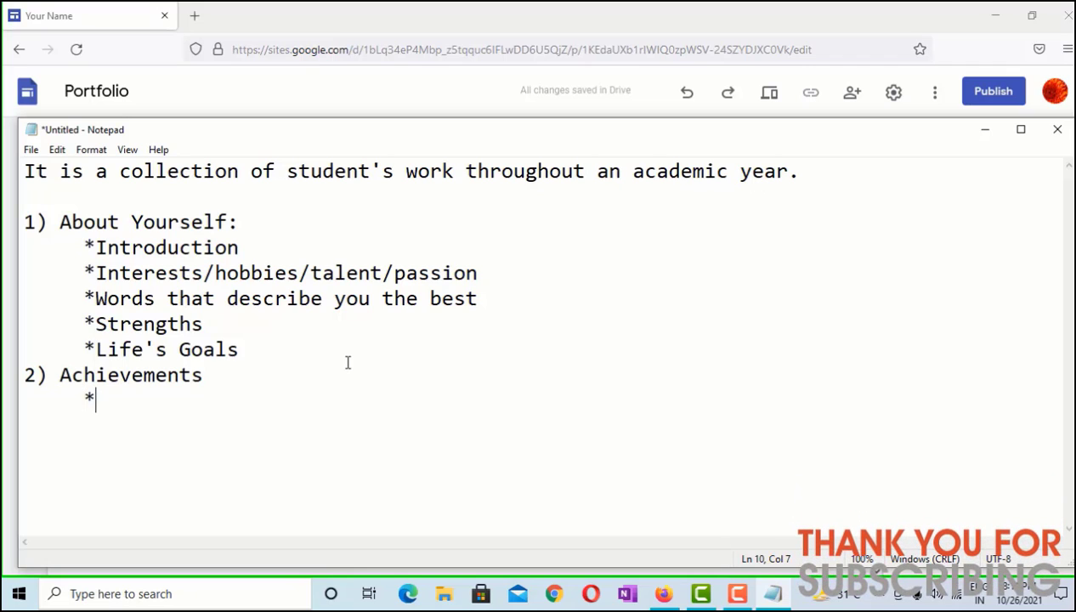
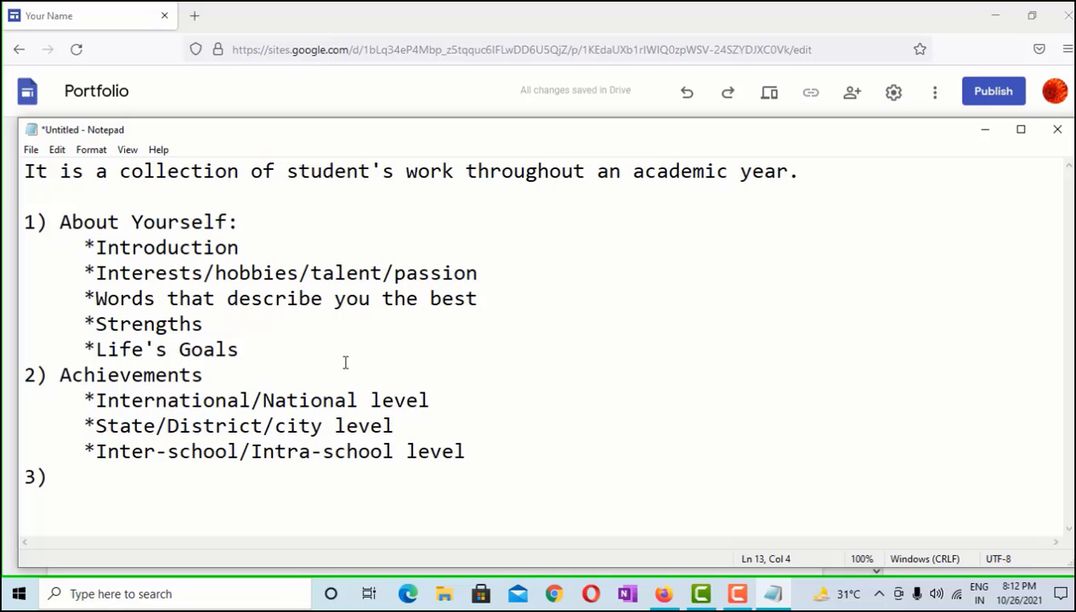
Title section 3 'Performances' and list bullets Drama, Dance, Art and Craft work, Sports Related skills
text(Performances)
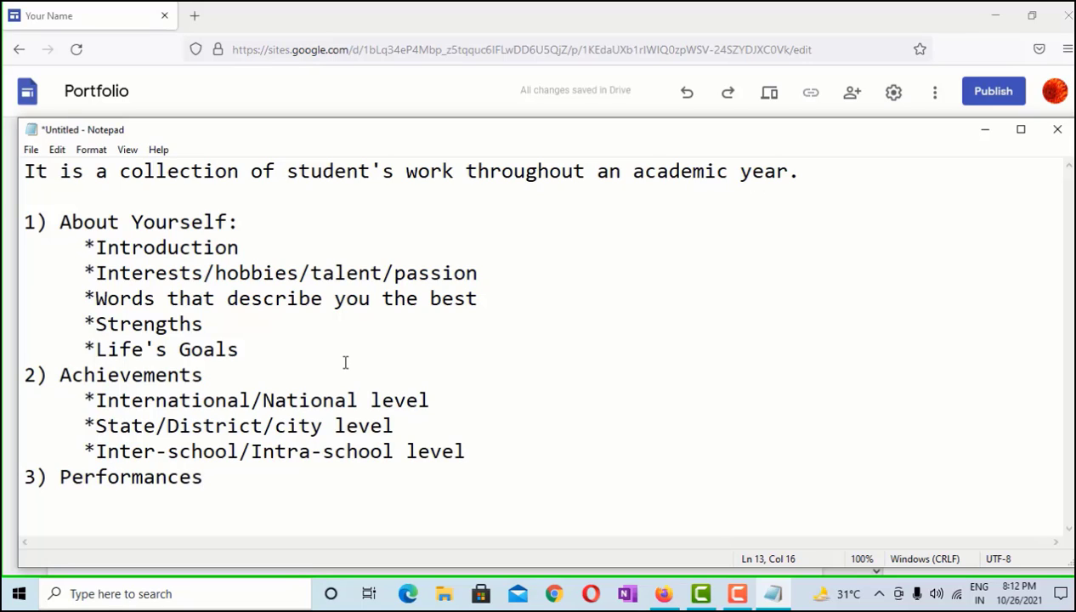
key(Return)
text(*Drama)
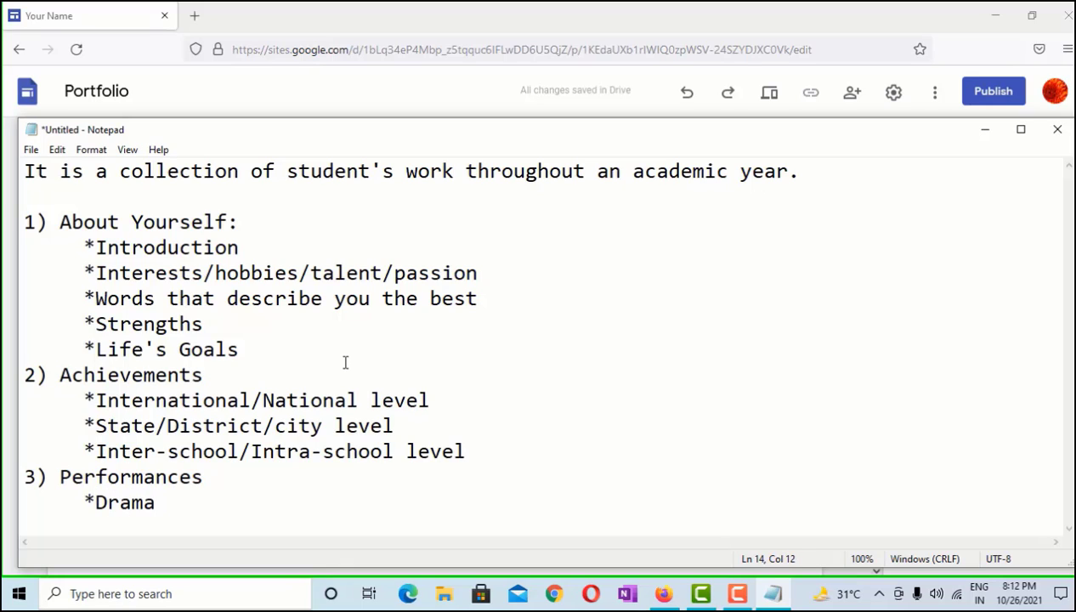
key(Return)
key(BackSpace)
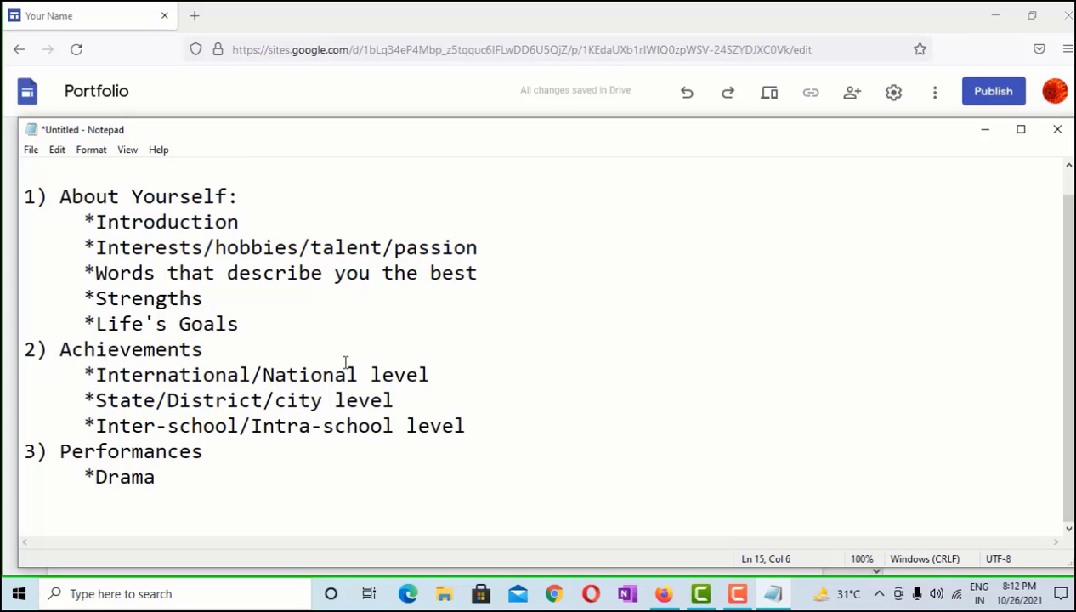
text(*Dance)
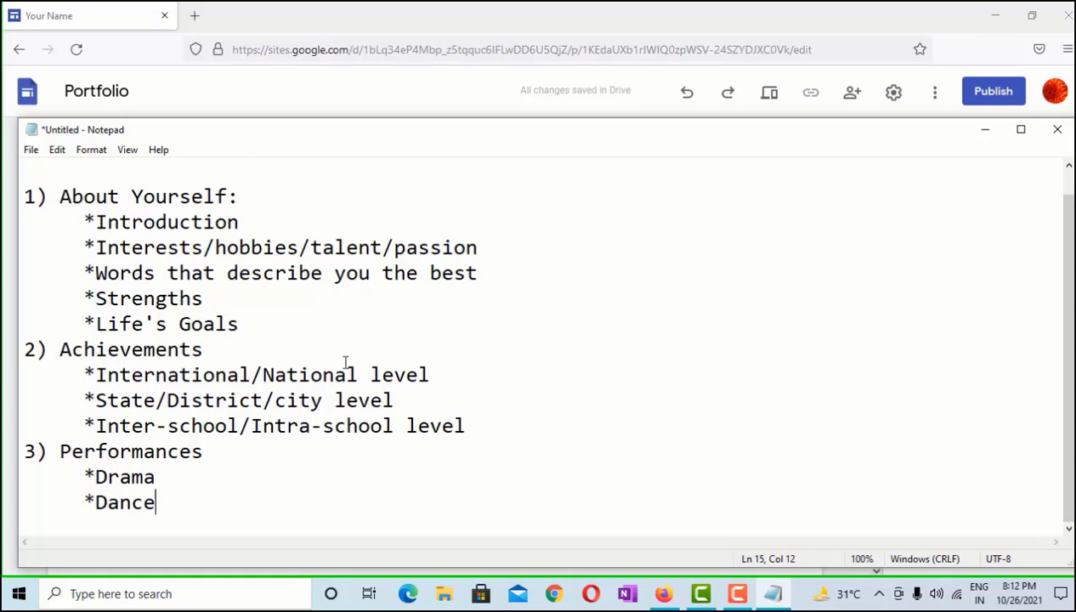
key(Return)
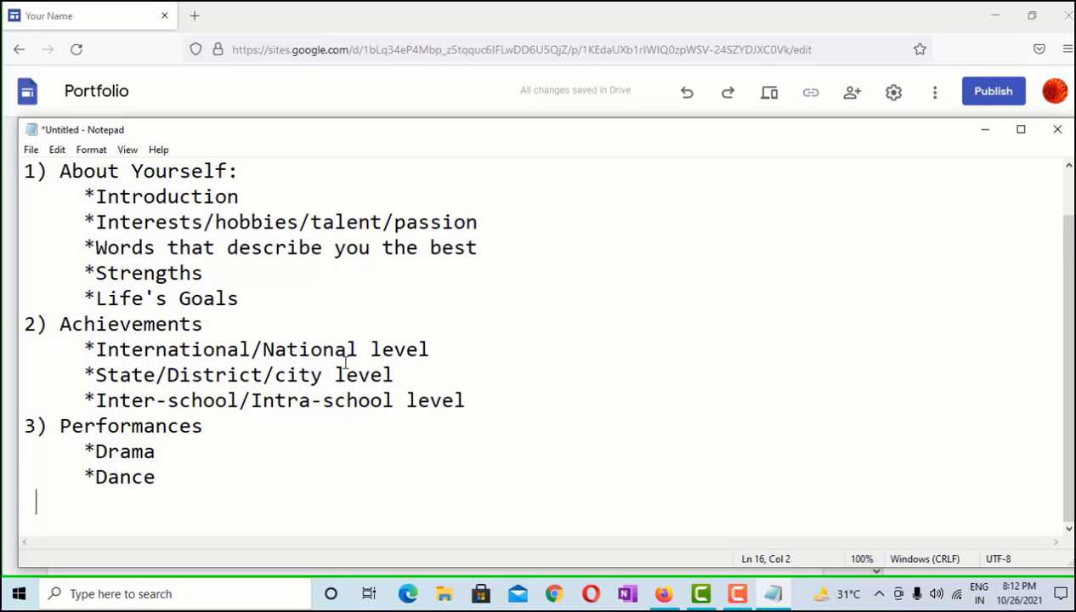
text(*Art and )
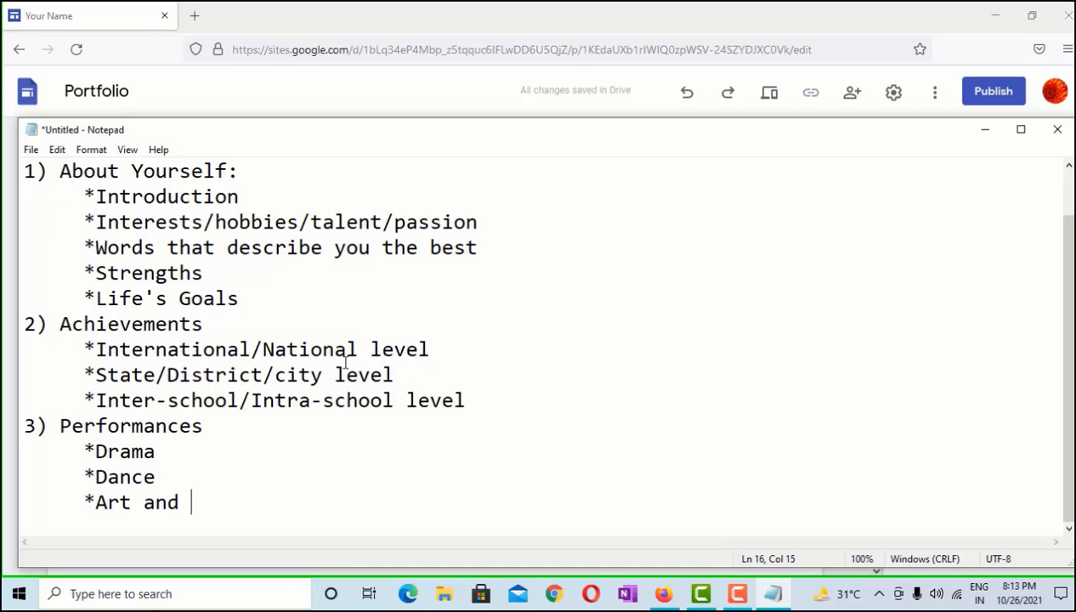
text(Craft work)
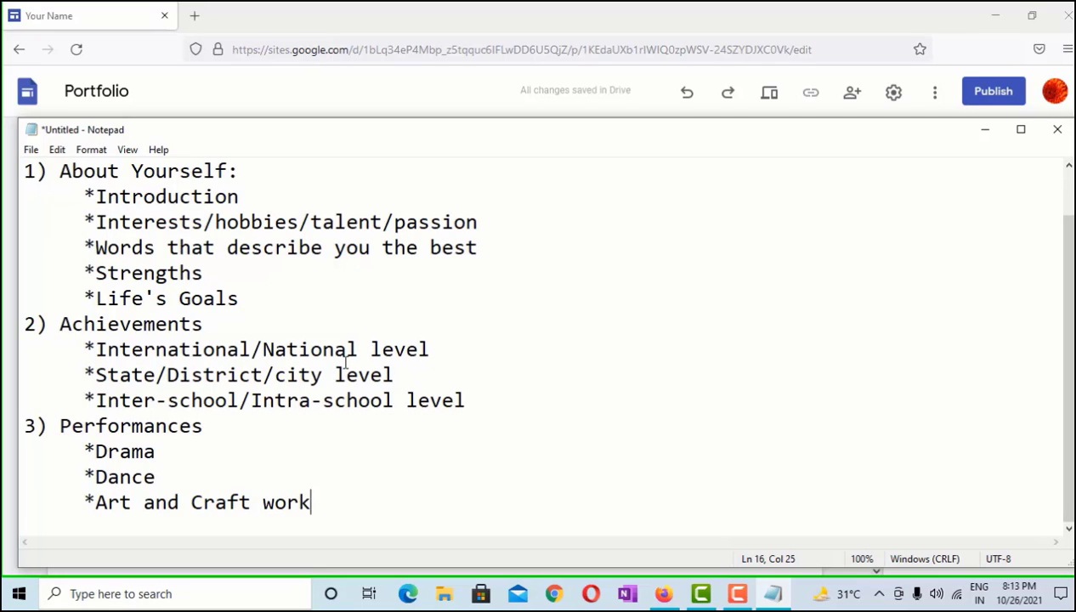
key(Return)
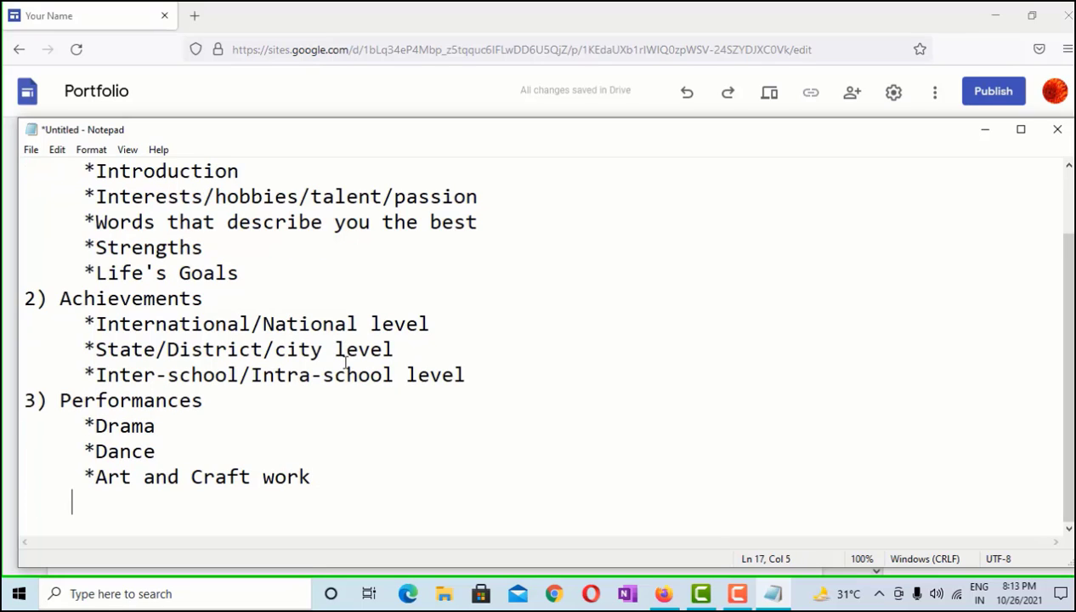
text(*Spo)
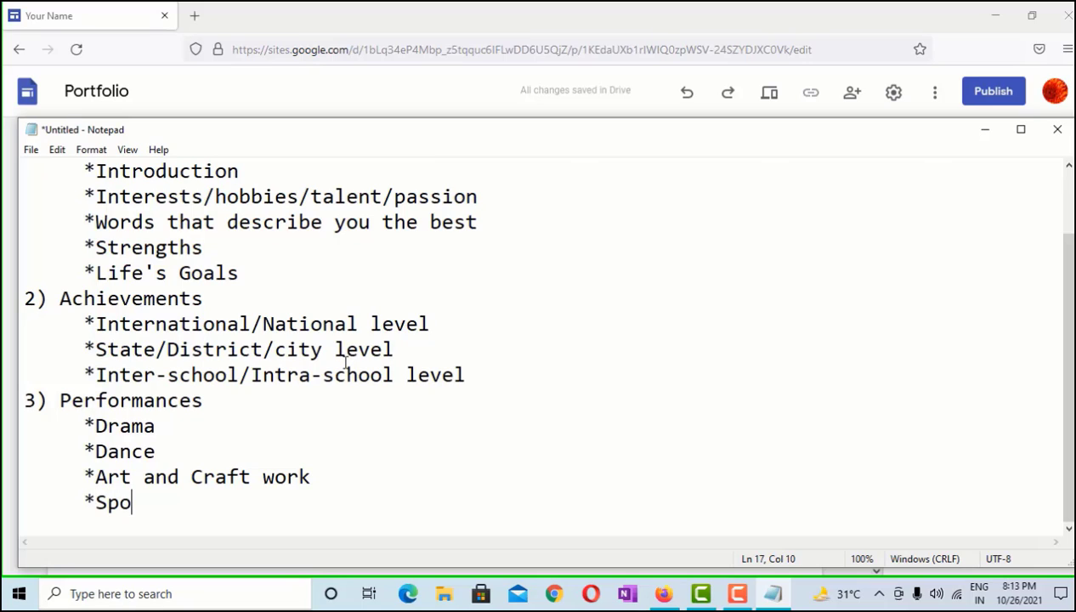
text(rts Real)
key(BackSpace)
text(atedt)
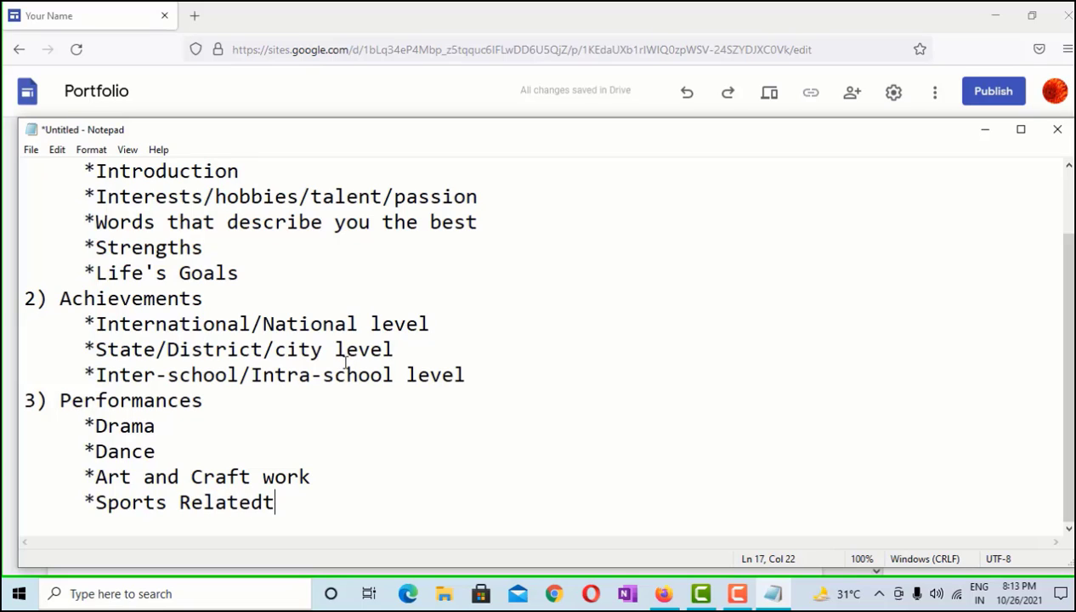
key(BackSpace)
key(BackSpace)
key(BackSpace)
text(d skills)
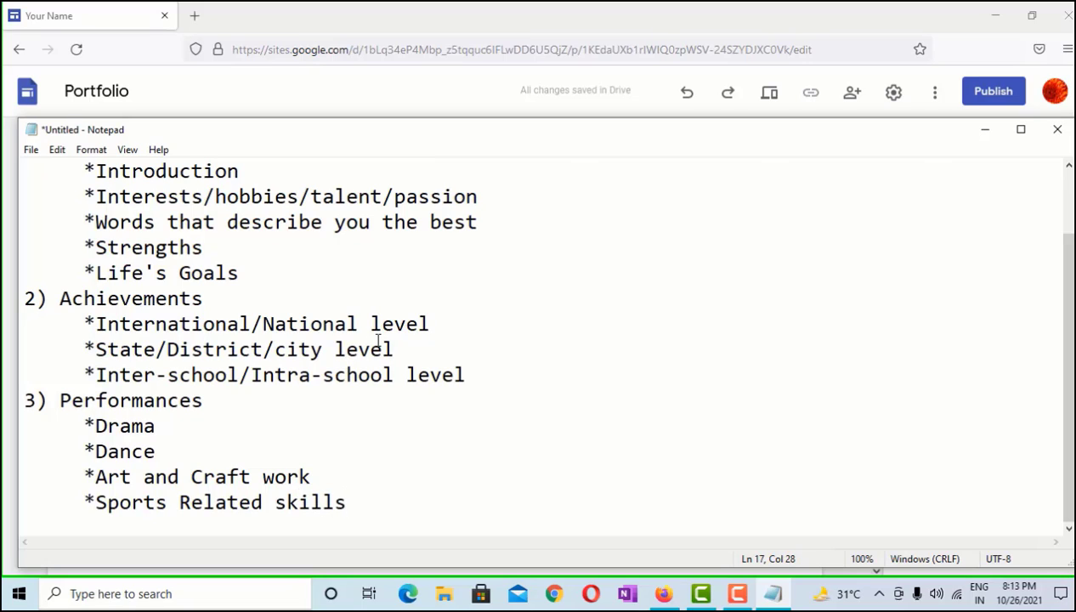
Extend the heading to 'Performances (Photo, Video, certificate)'
key(Up)
key(Up)
key(Up)
key(Up)
key(Right)
key(Right)
key(Right)
key(Right)
text((Photo)
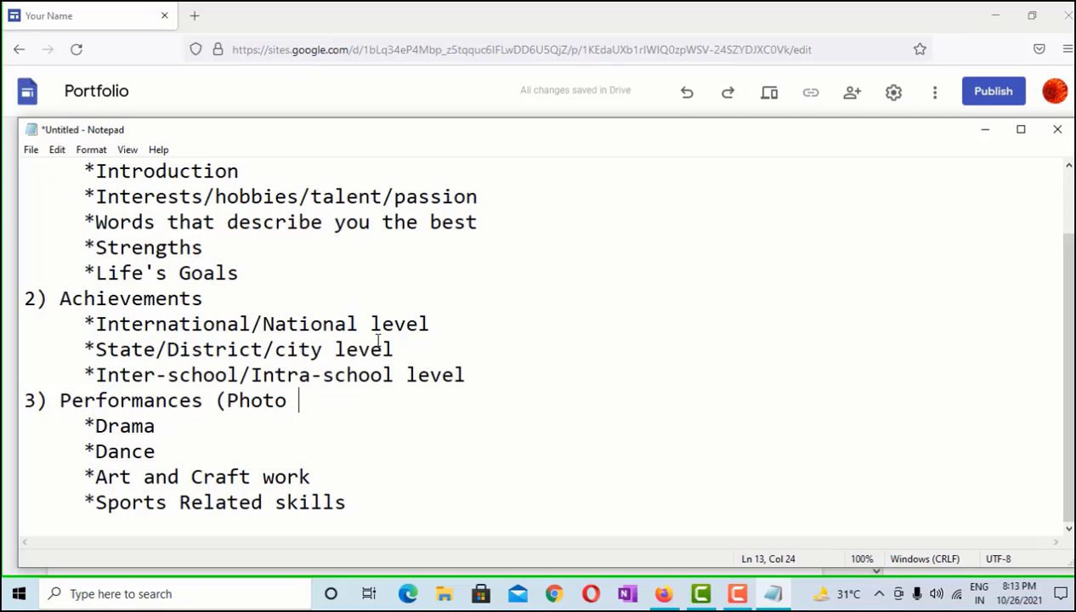
key(BackSpace)
text(, Video)
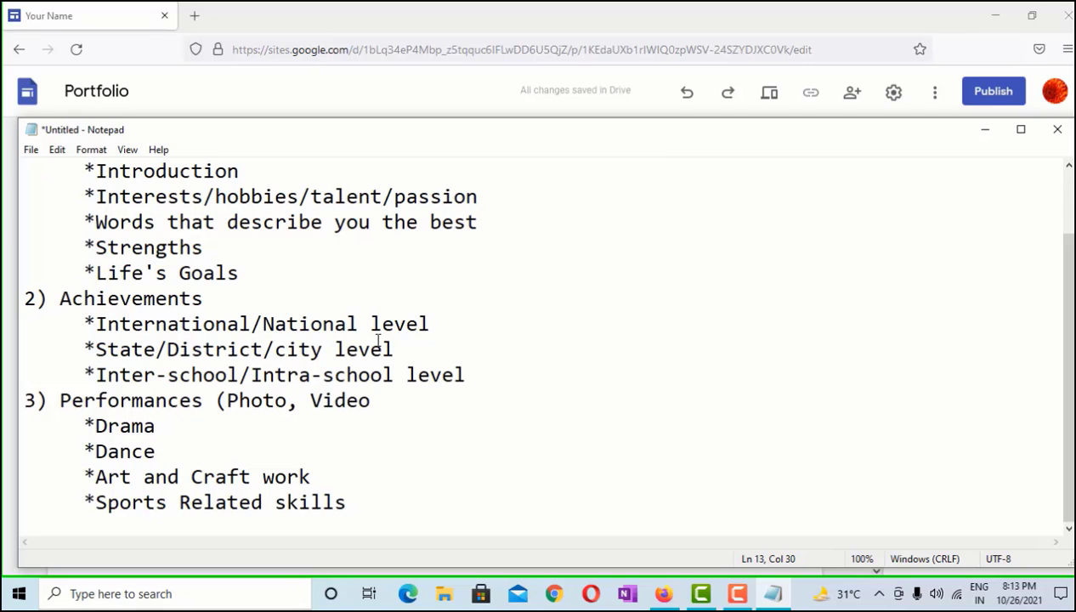
text(, certificate))
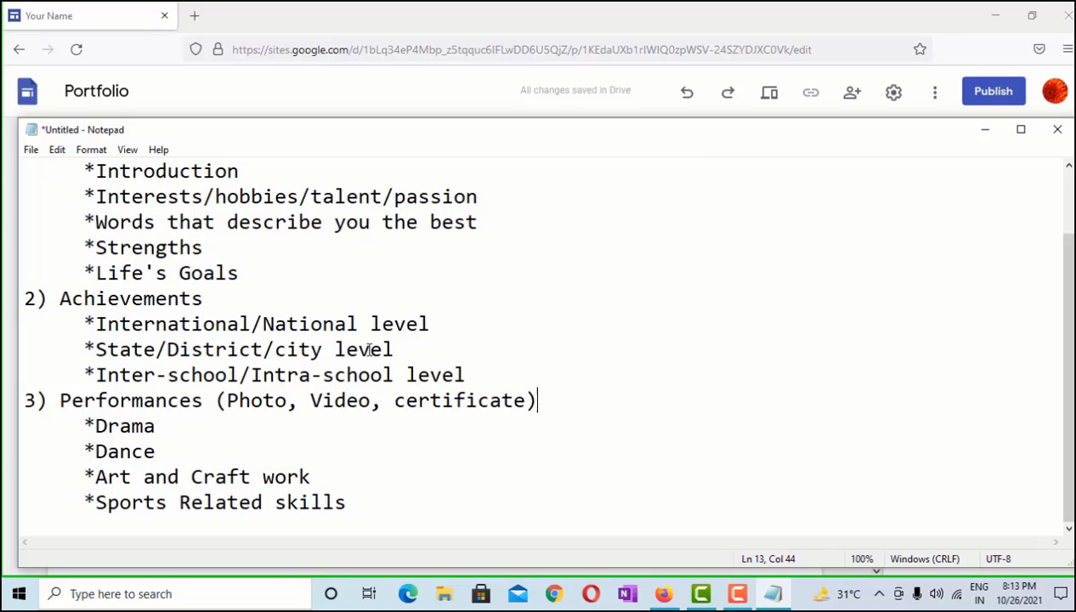
click(451, 507)
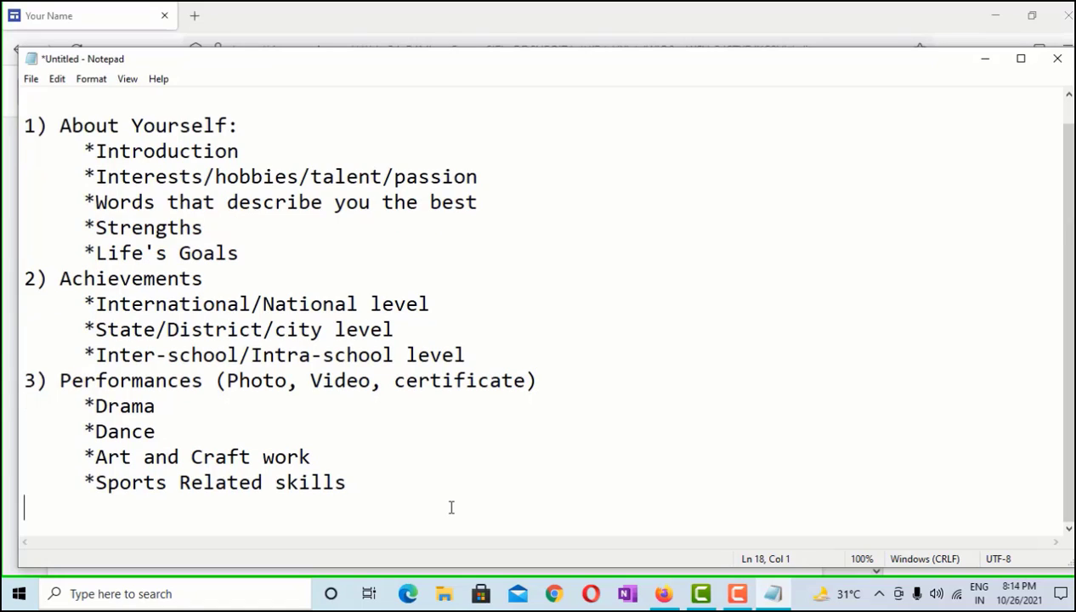
Add '4) Subject related' with the bullet '*Creative Writing( Song/poem/stories/article/theorem/math problem'
text(4) Su)
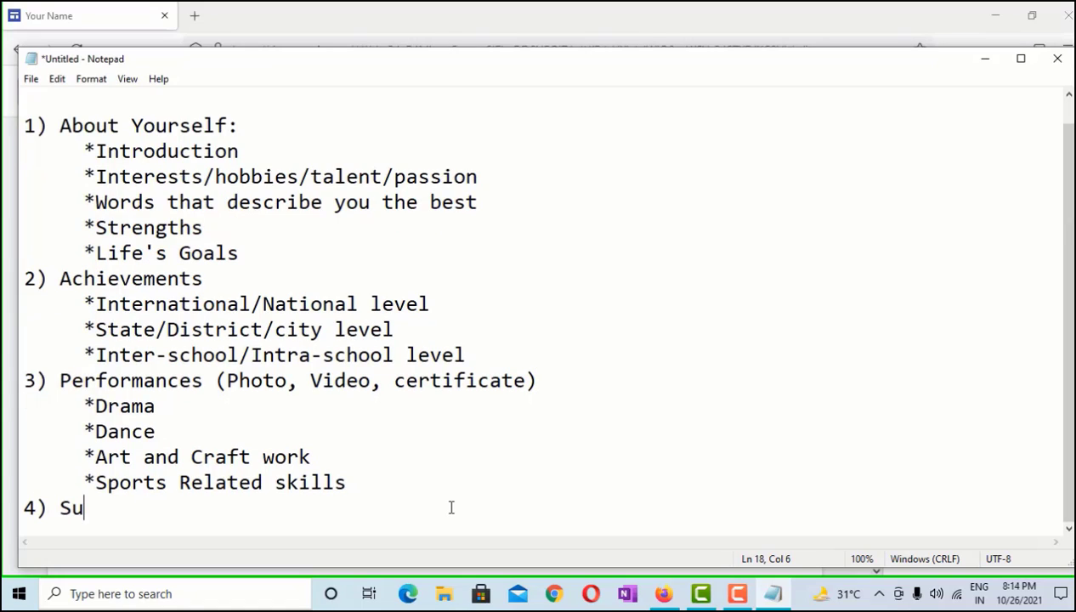
text(bject )
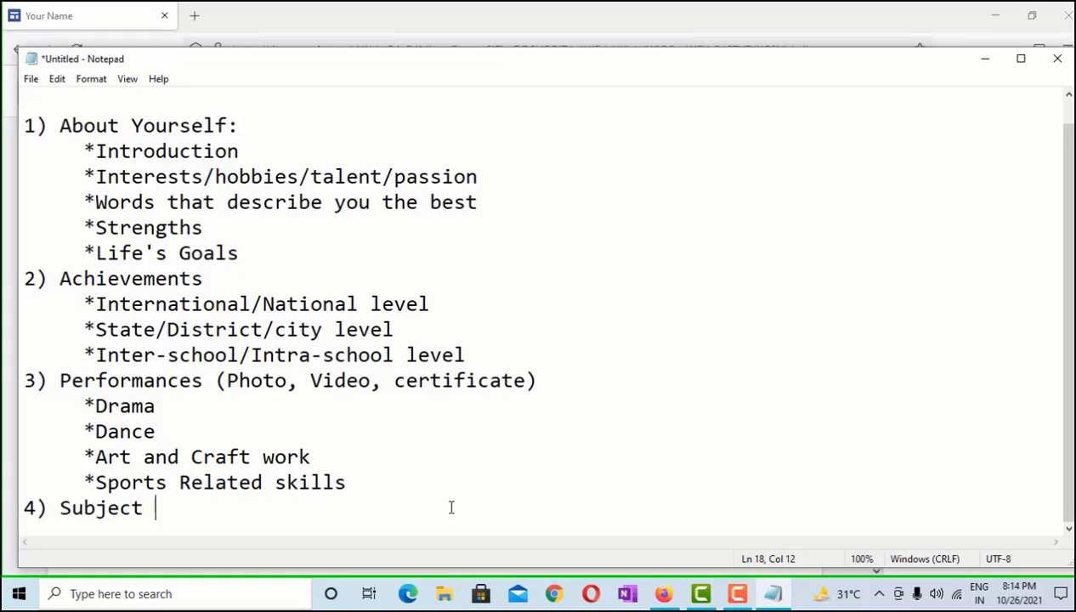
text(related)
key(Return)
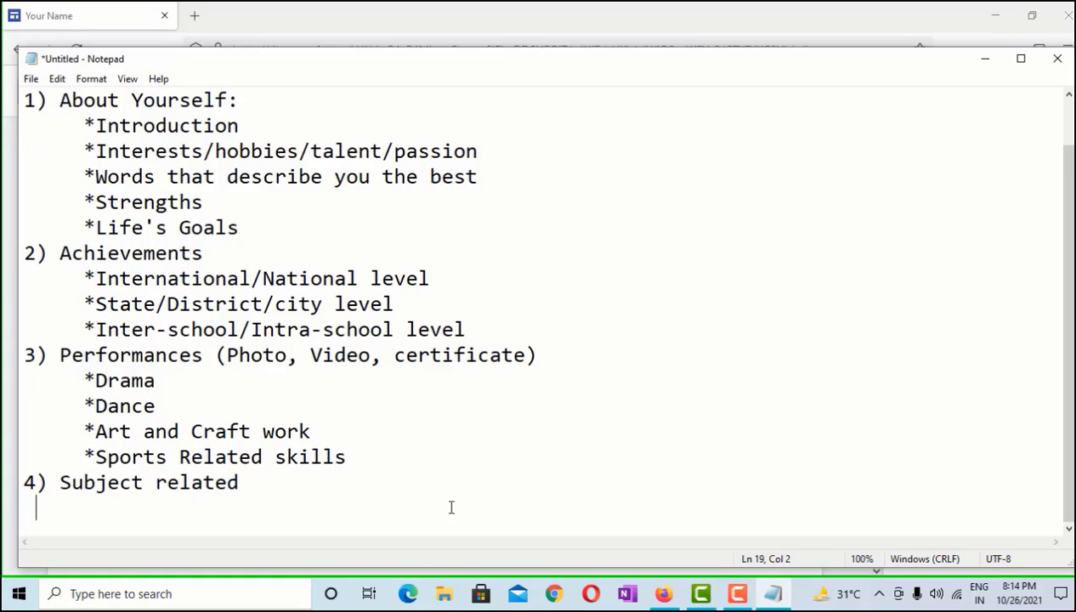
text(*)
text(Creativ)
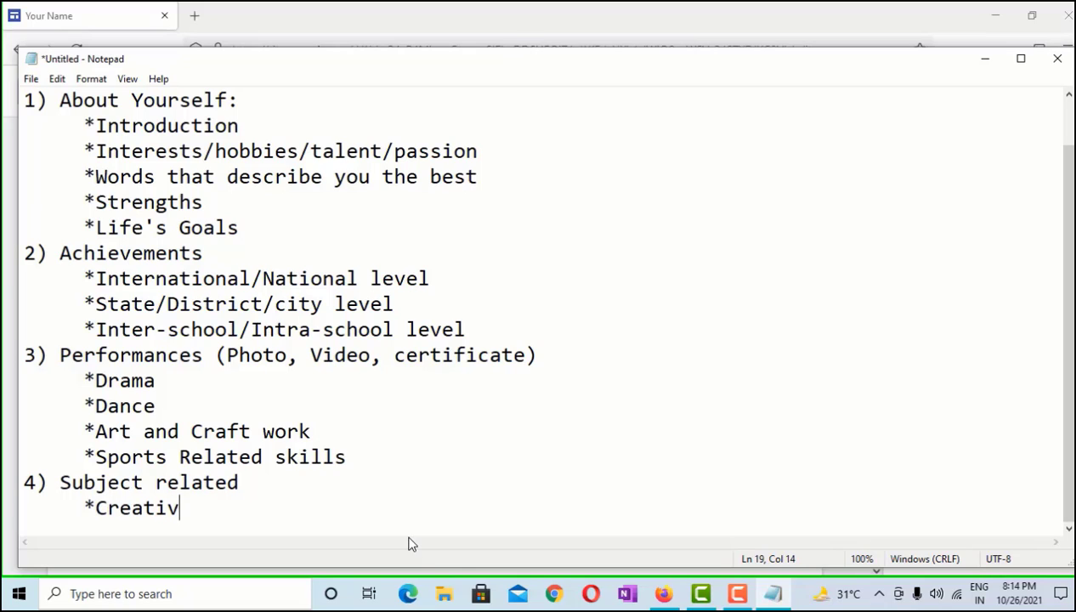
text(e Writing()
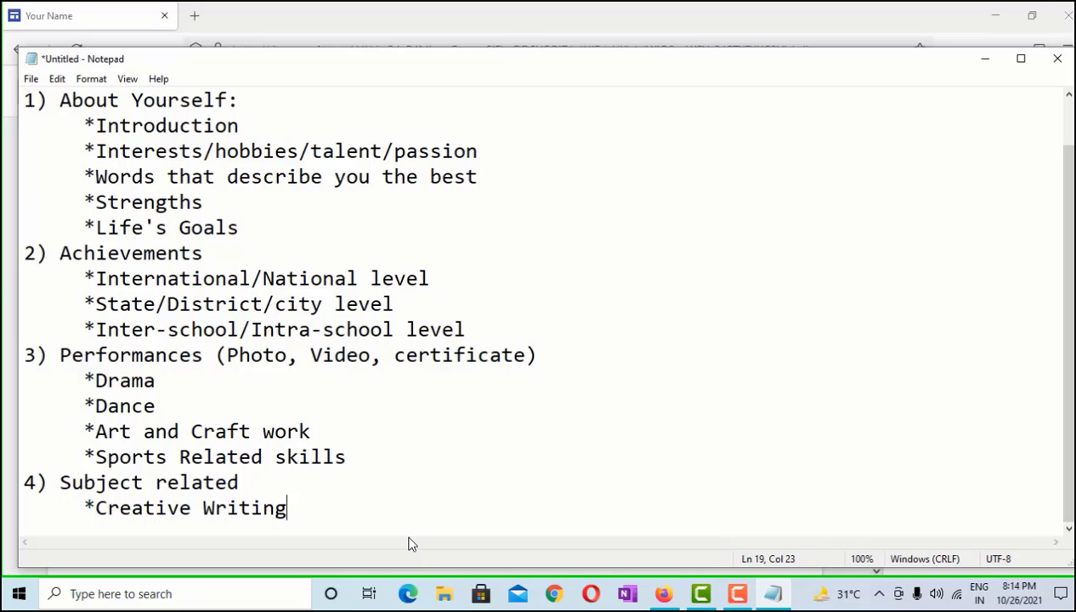
key(BackSpace)
text(( Song/)
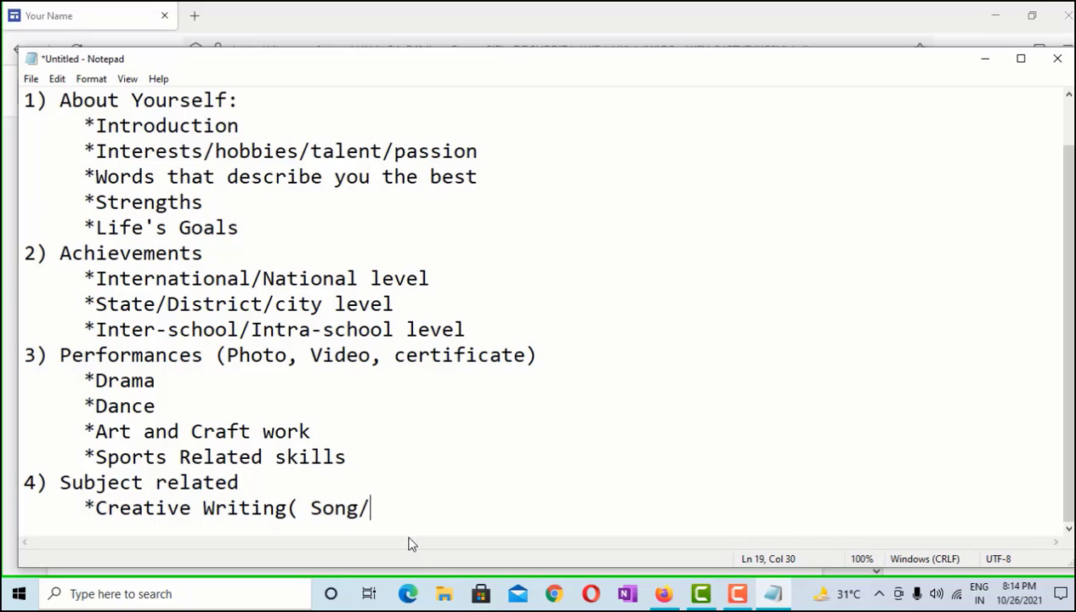
text(poem/)
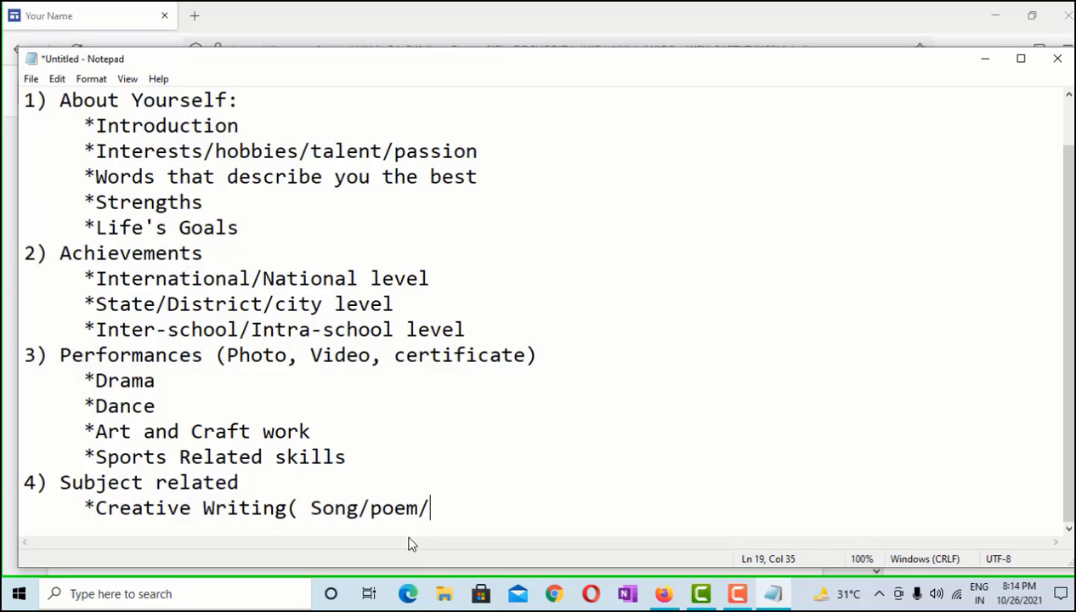
text(stories/)
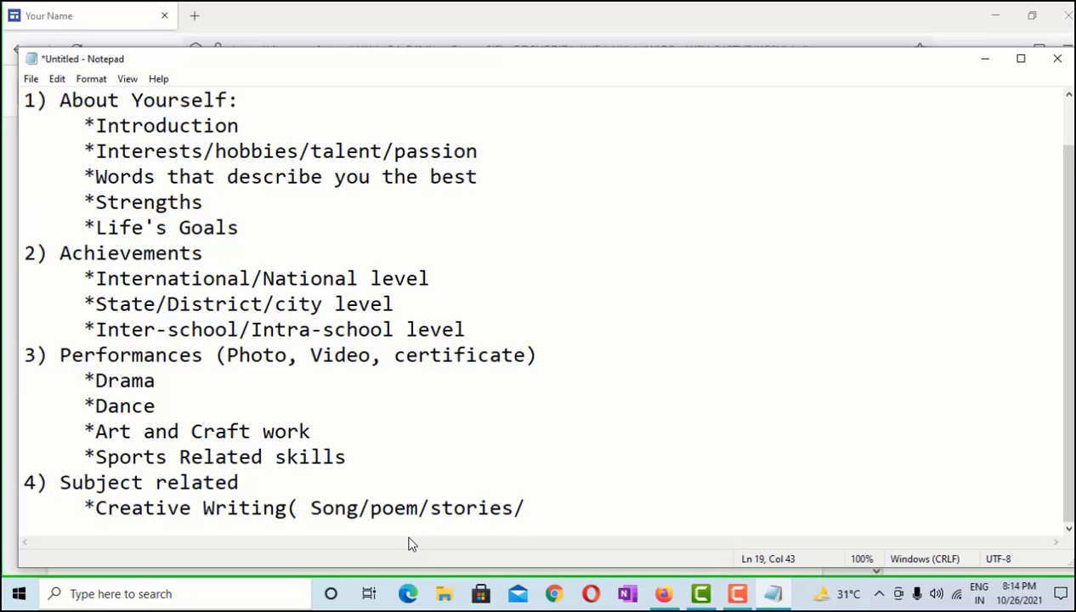
text(art)
key(BackSpace)
text(rticle/thme)
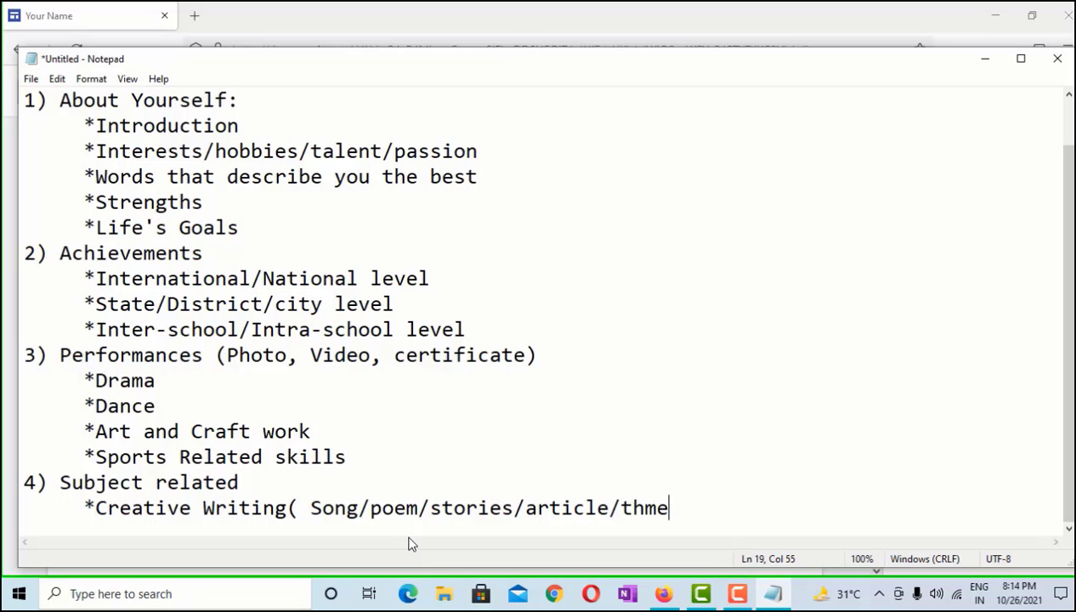
key(BackSpace)
key(BackSpace)
text(eorem/)
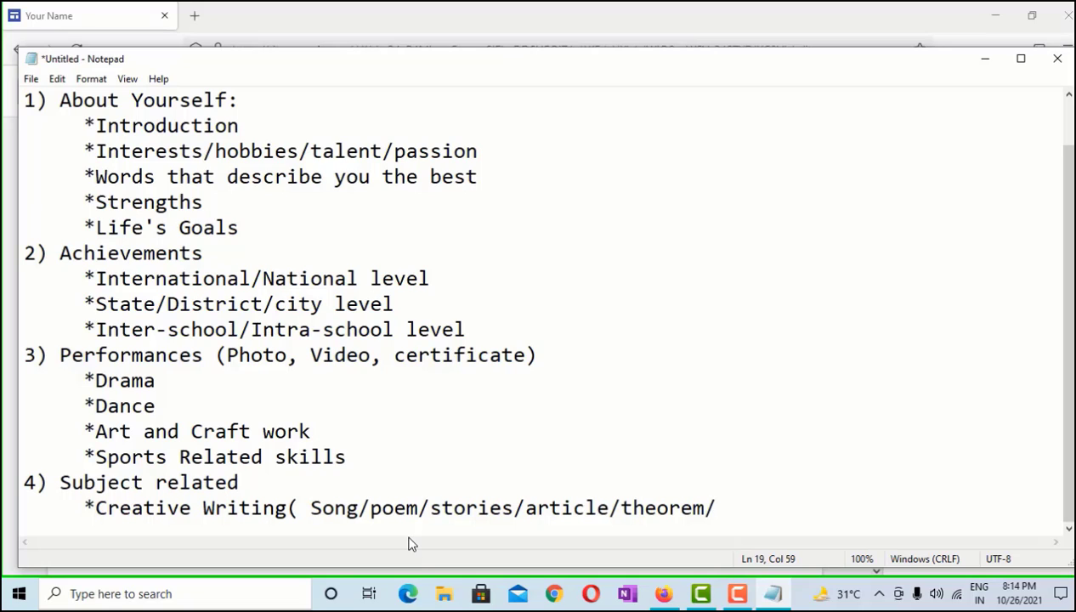
text(math problem?)
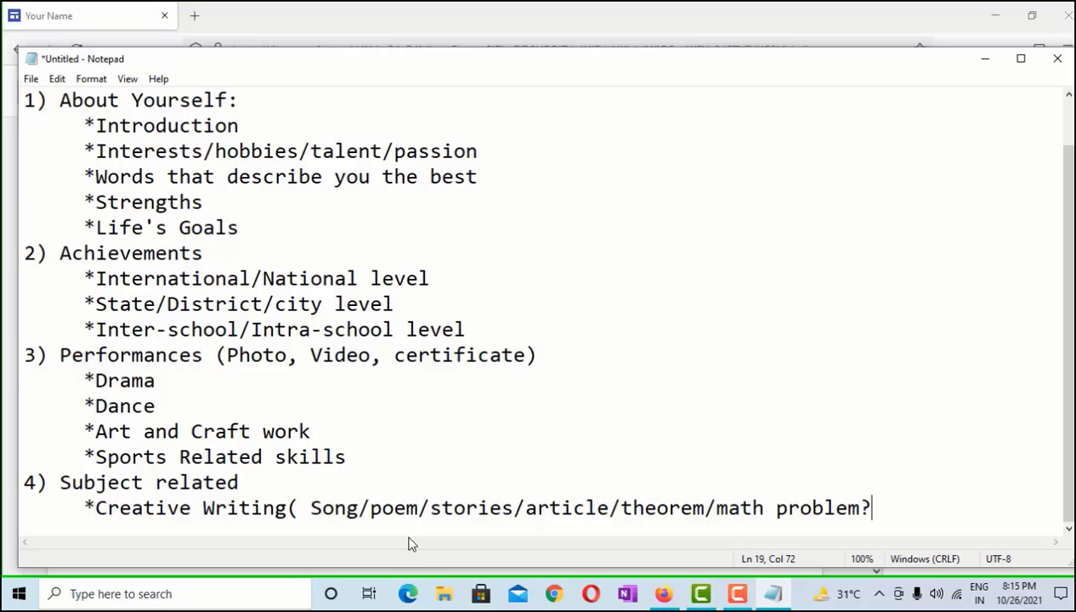
key(BackSpace)
Close the Creative Writing bracket and add bullets Reading books, Projects/Experiments and Assignments
text())
key(Return)
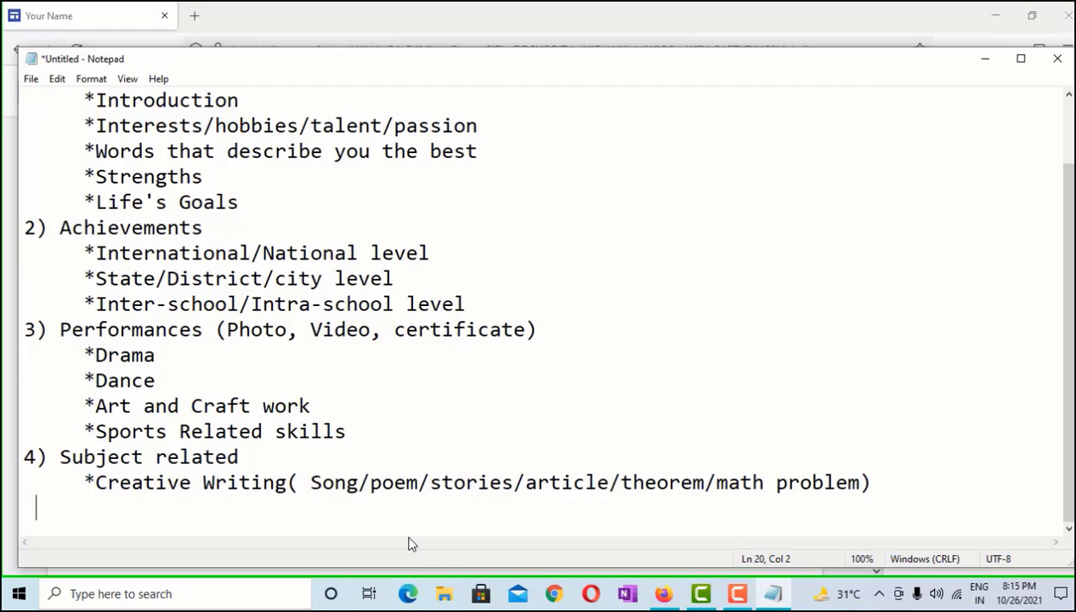
text(*Reading)
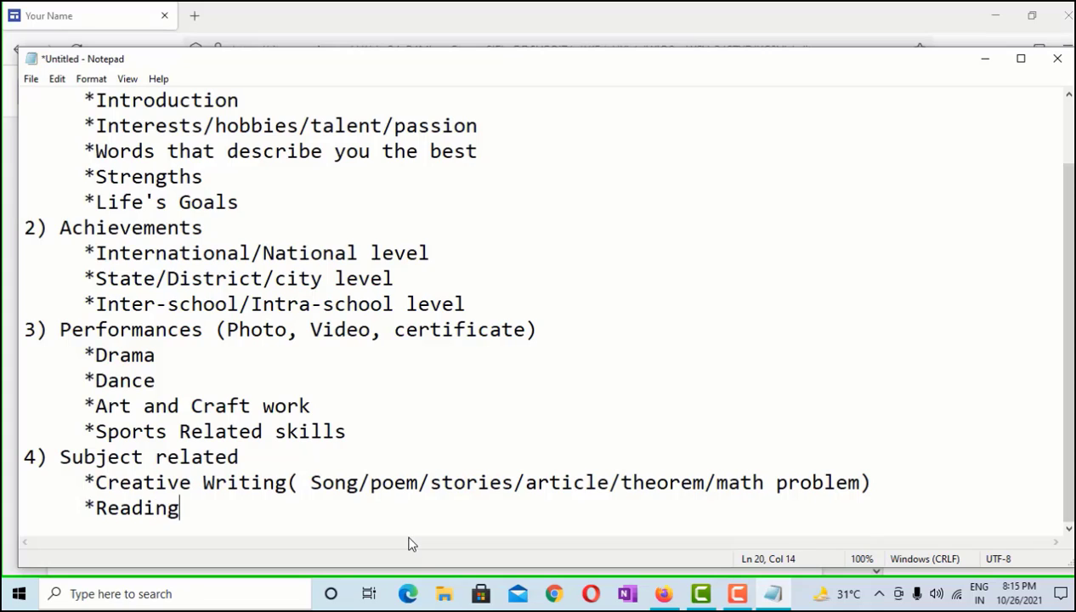
text( books)
key(Return)
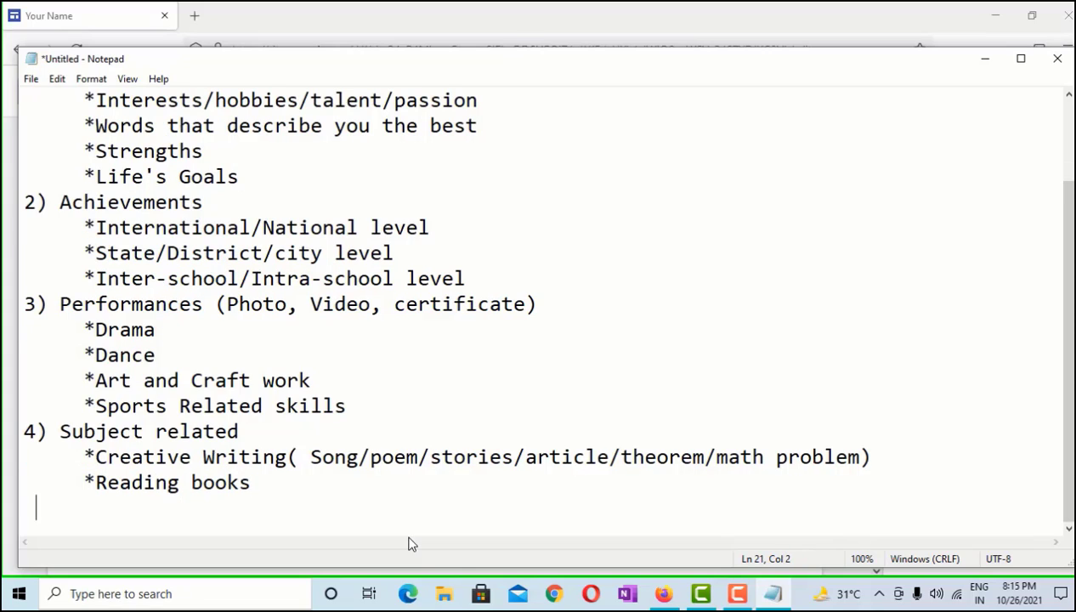
key(BackSpace)
text(*pr)
key(BackSpace)
key(BackSpace)
text(Projects/)
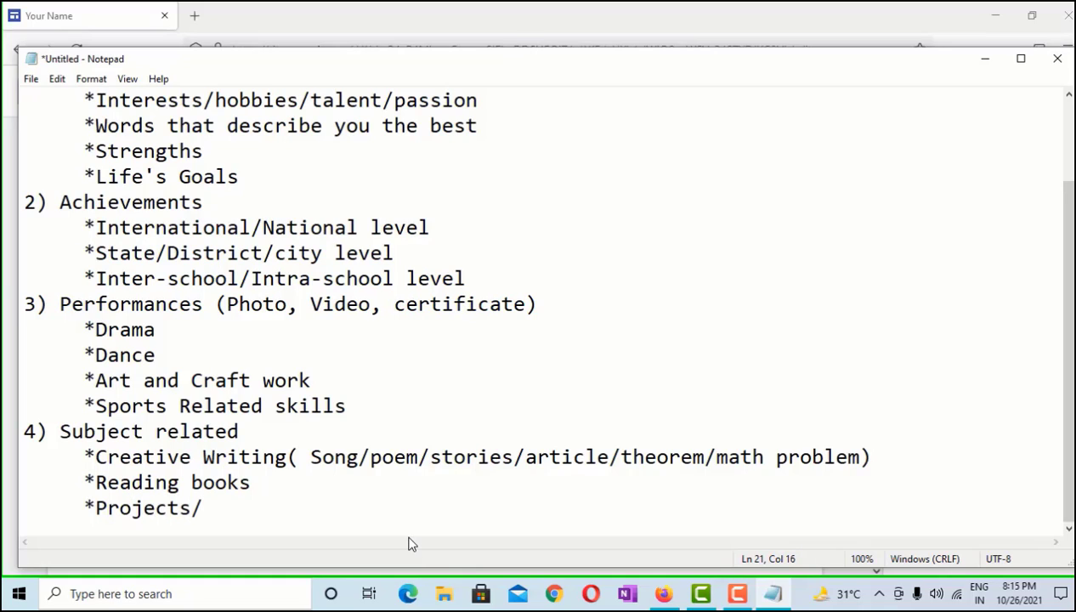
text(Exper)
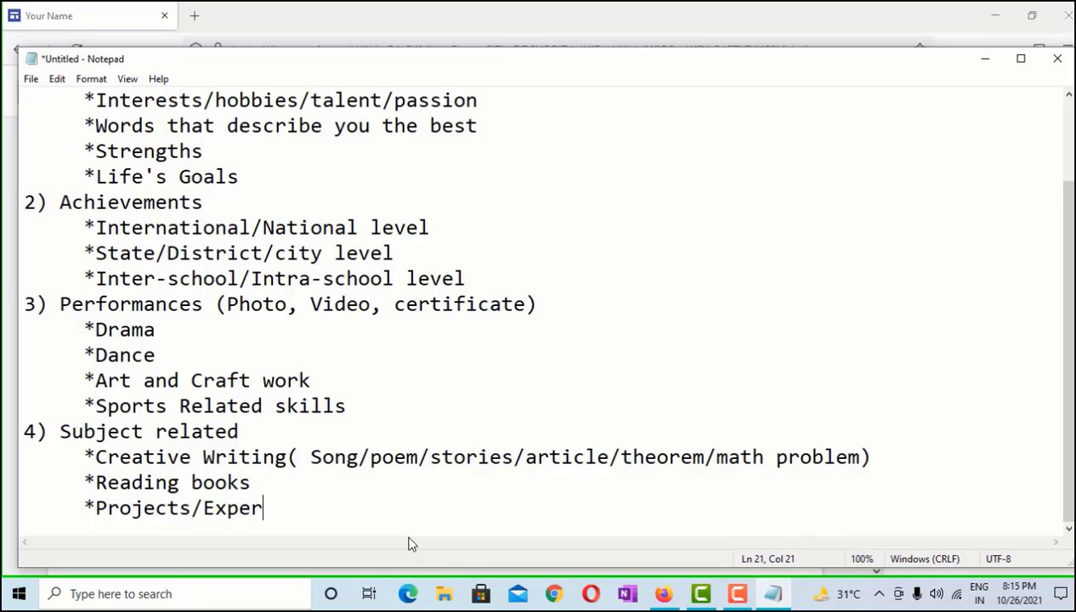
text(iment)
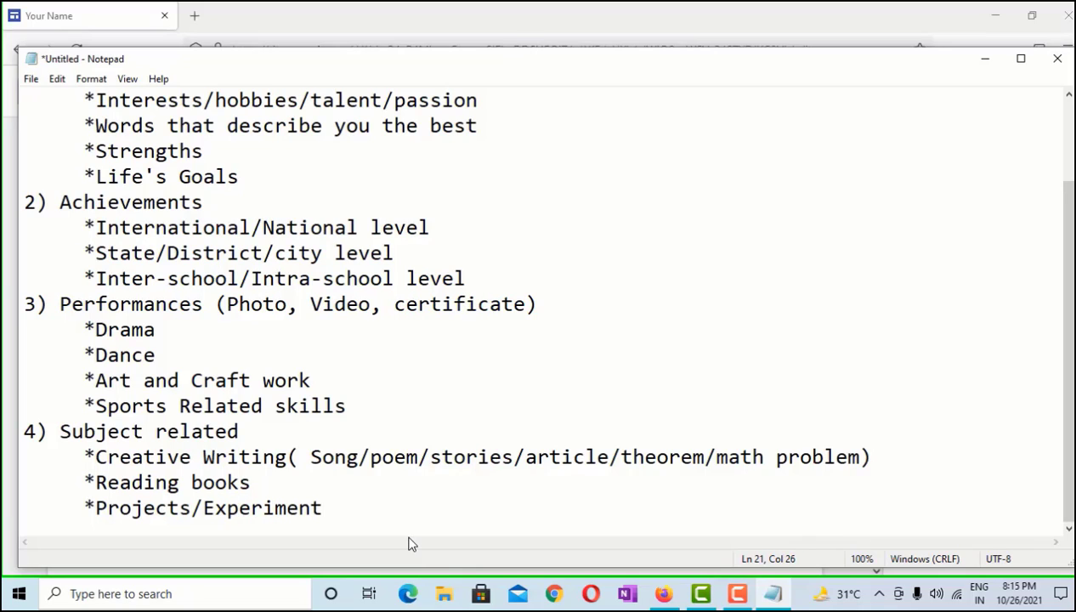
text(s)
key(Return)
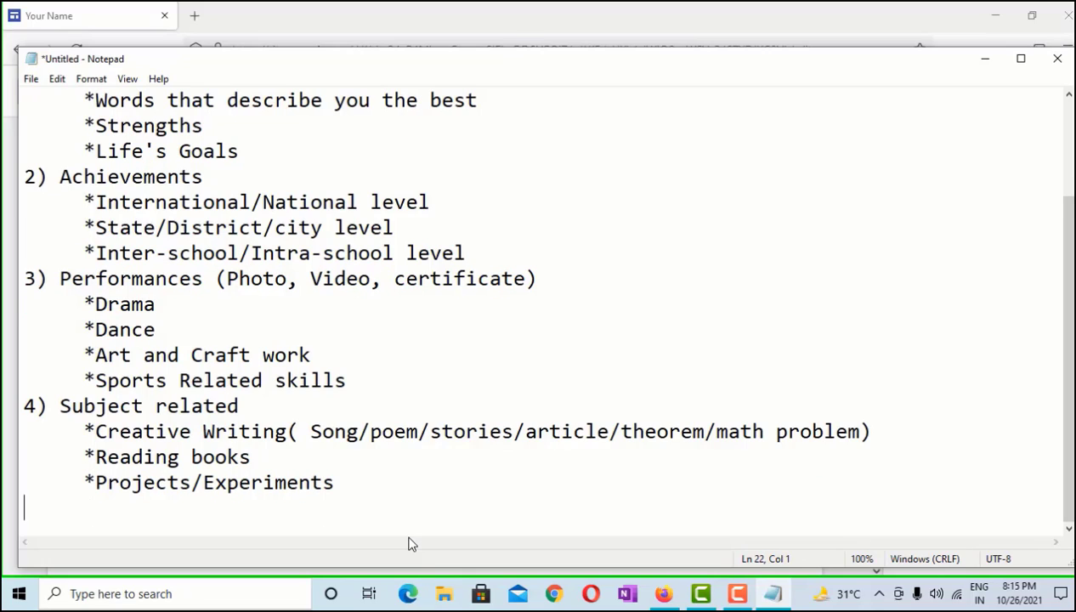
text(8)
key(BackSpace)
text(*Assignment)
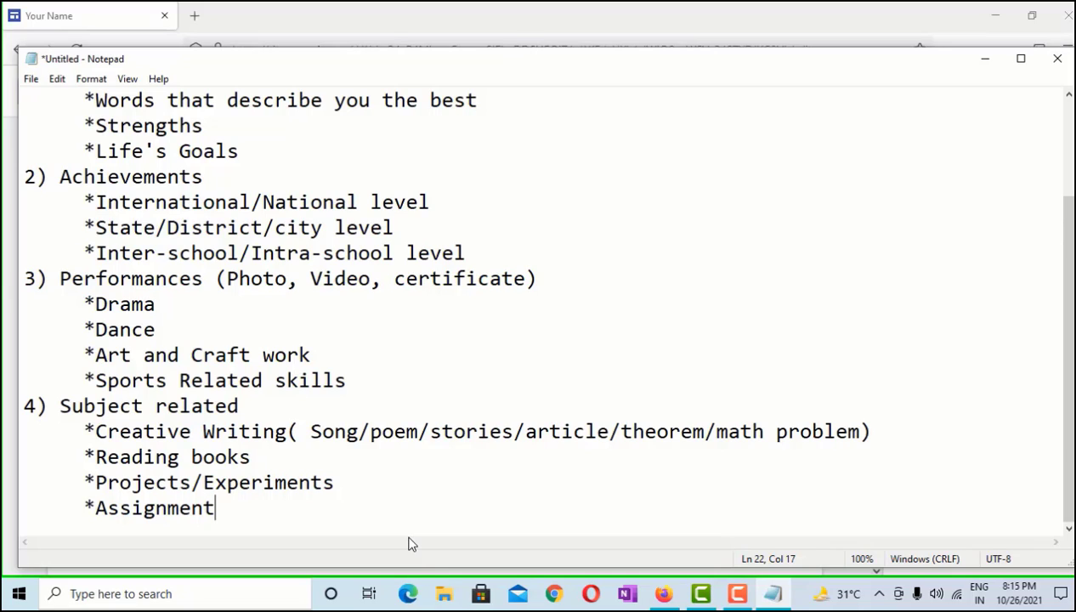
text(s)
Add bullets 'Test scores (photo)' and 'Checked Book by your subject teacher'
key(Return)
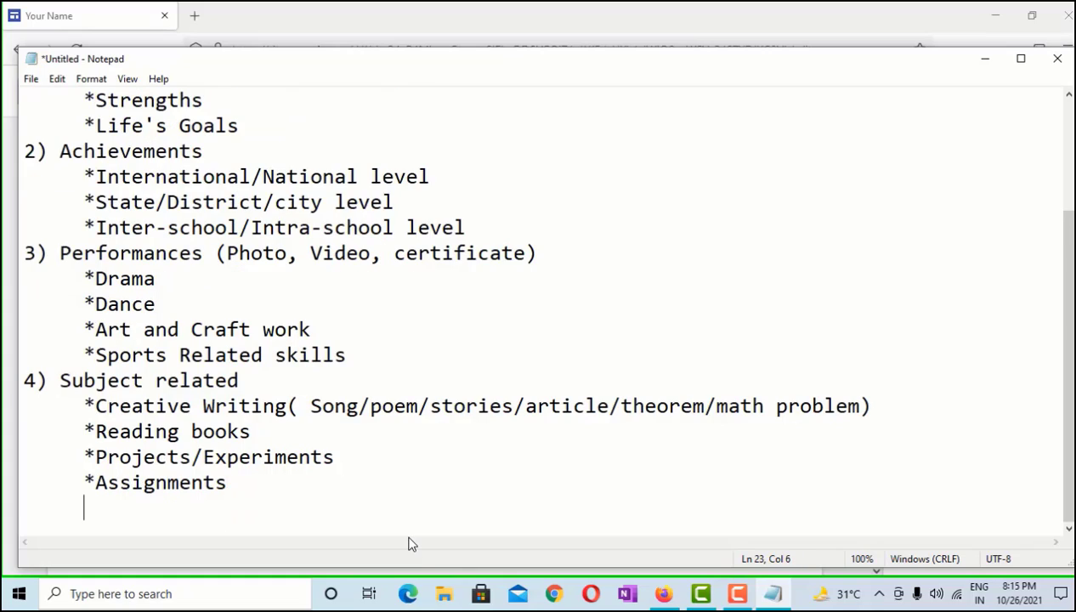
text(*Test)
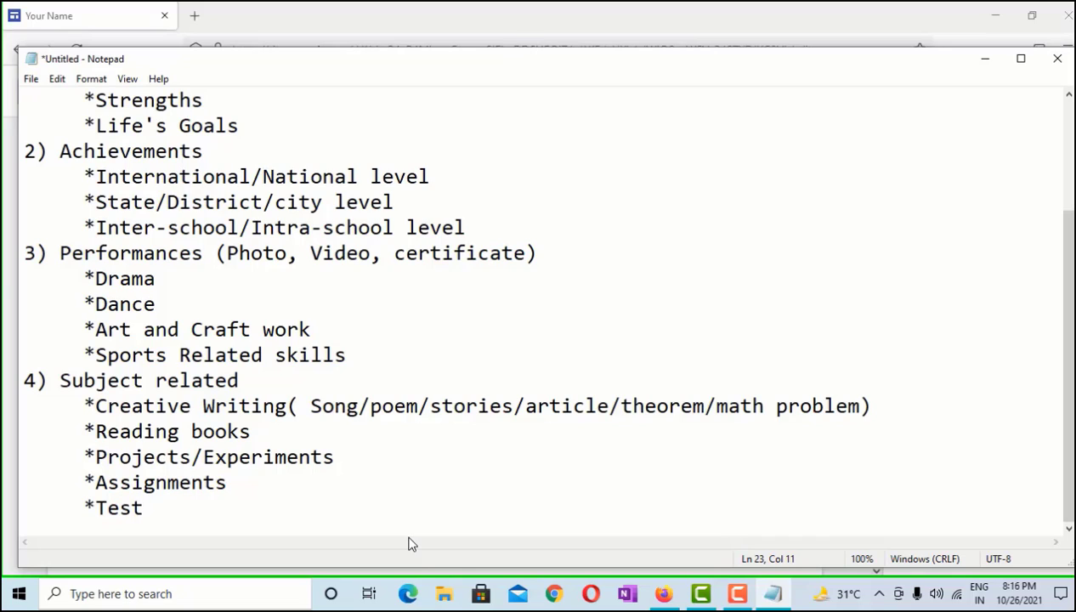
text( scores (phoo)
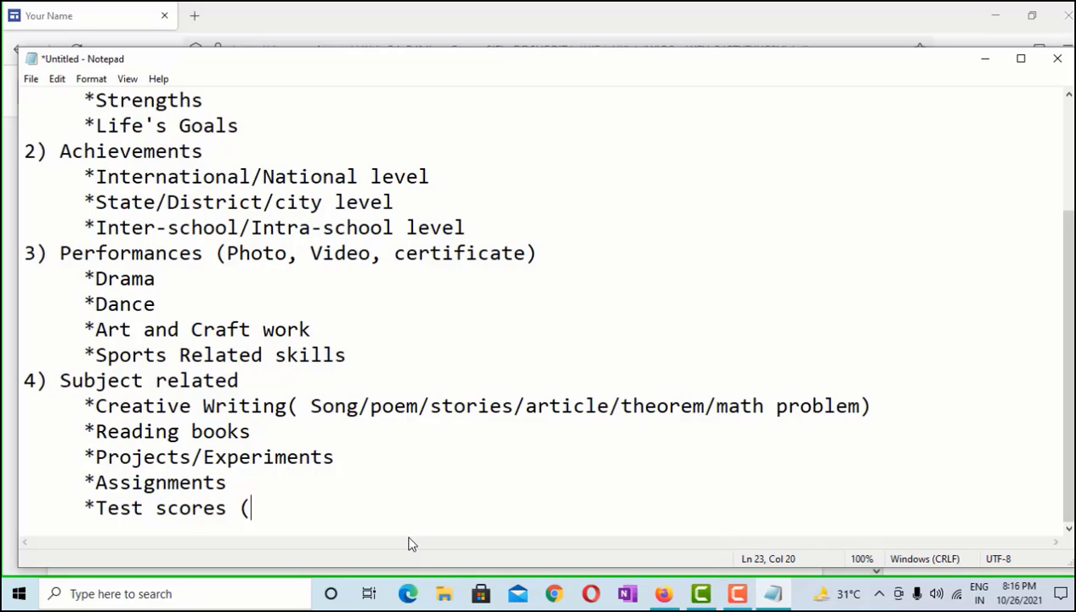
key(BackSpace)
text(tot)
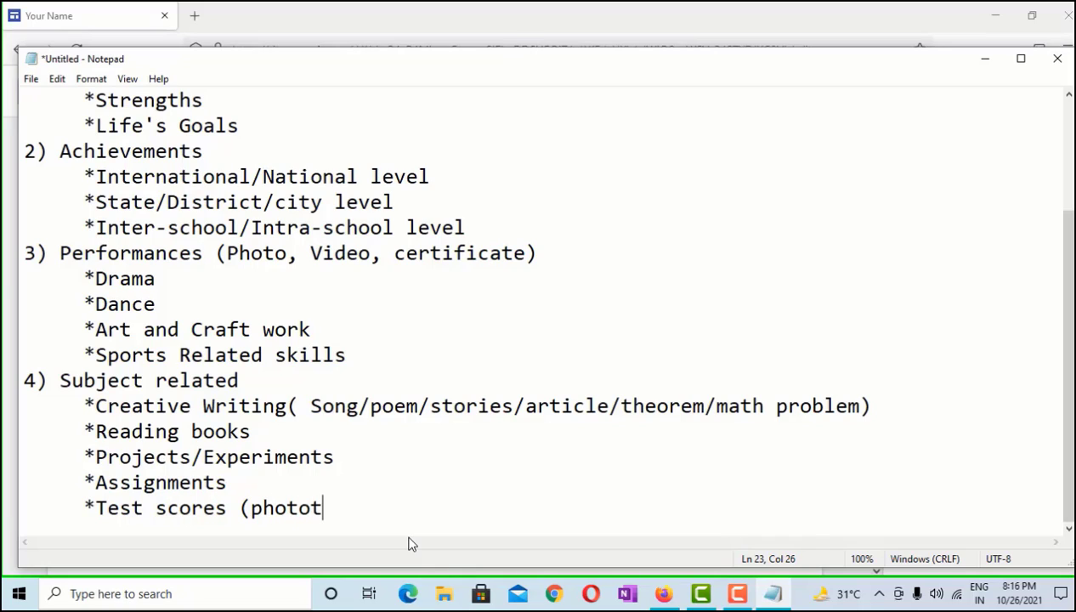
key(BackSpace)
text())
key(Return)
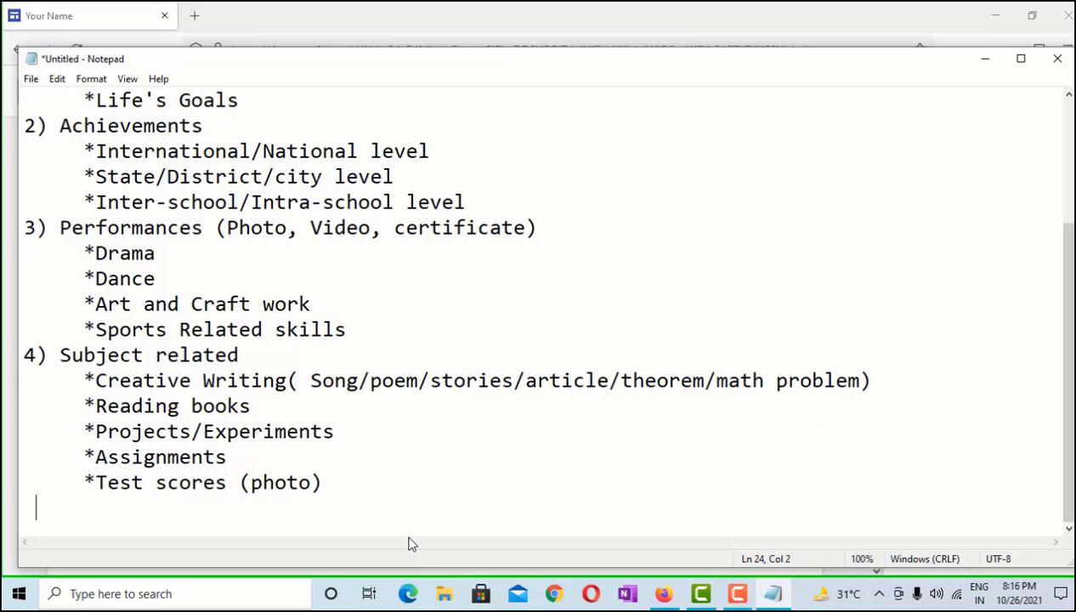
text(*)
text(est)
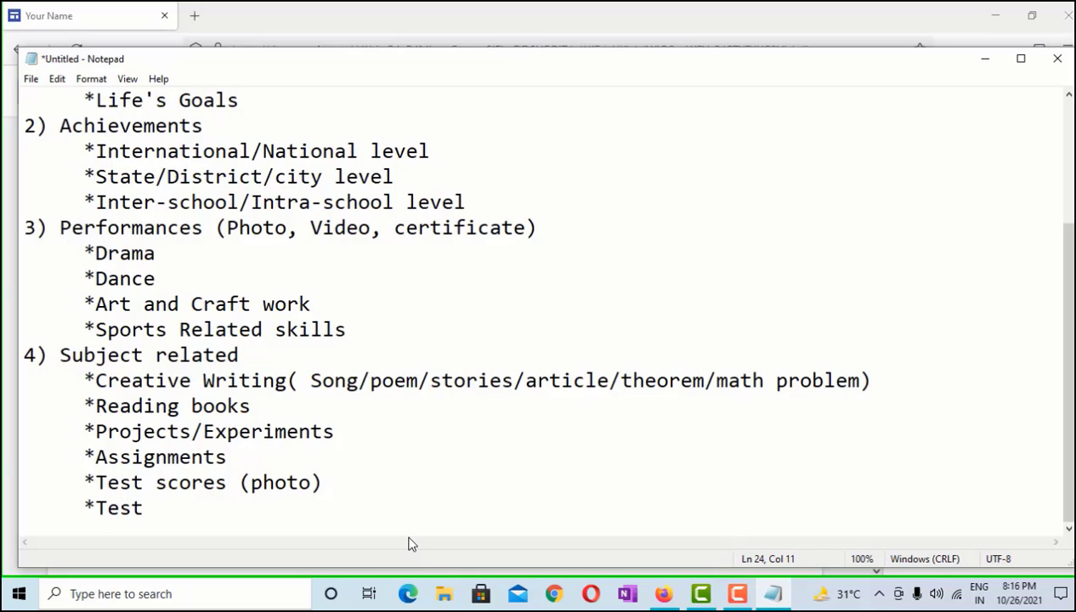
key(BackSpace)
key(BackSpace)
key(BackSpace)
key(BackSpace)
text(Do)
key(BackSpace)
key(BackSpace)
text(B)
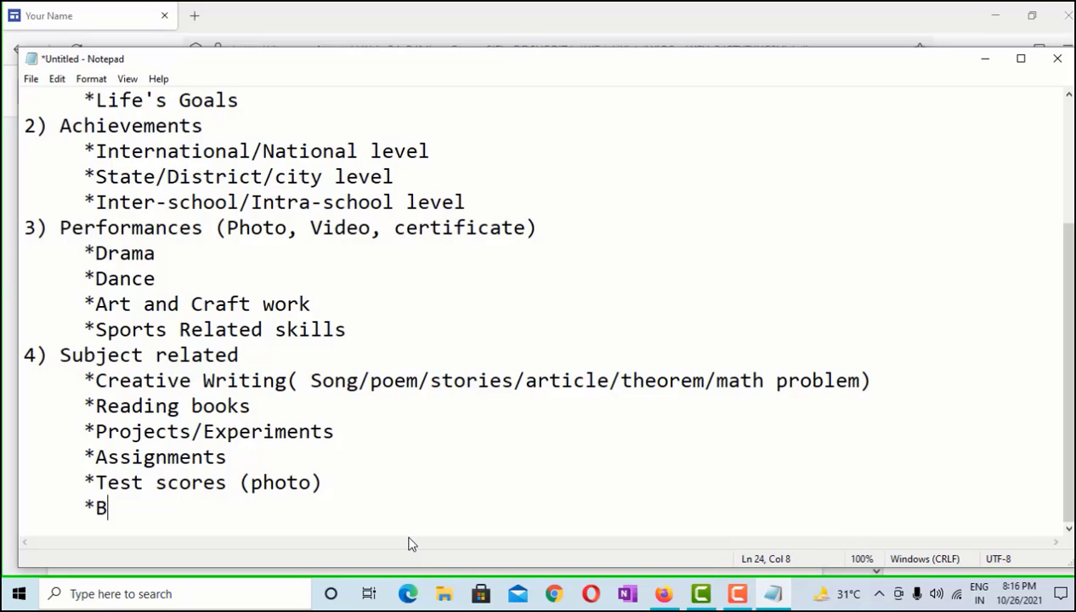
text(ooks )
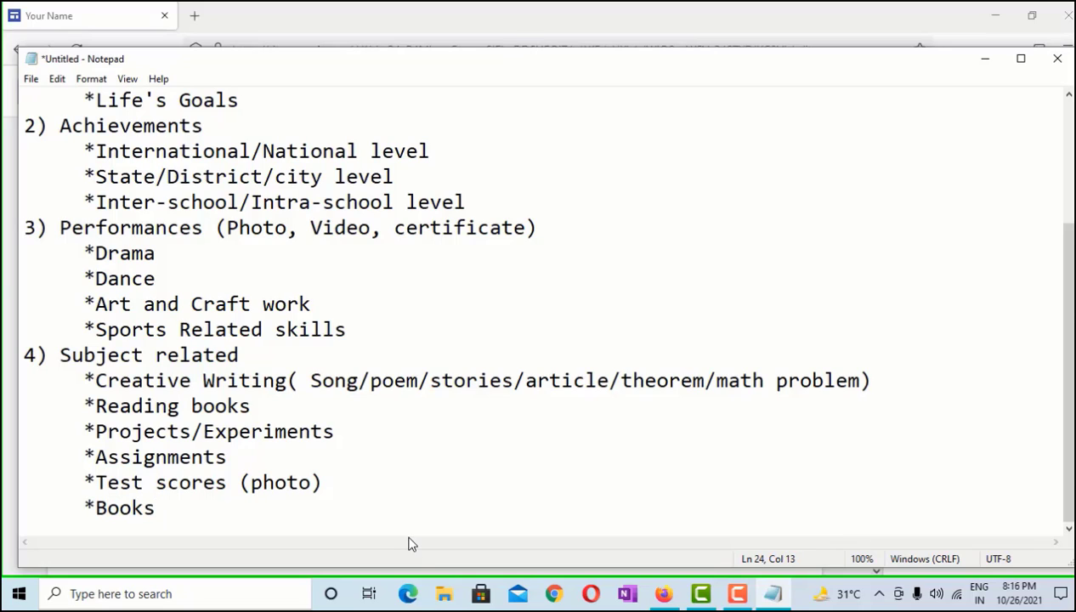
text(chen)
key(BackSpace)
key(BackSpace)
key(BackSpace)
key(BackSpace)
key(BackSpace)
key(BackSpace)
key(BackSpace)
key(BackSpace)
key(BackSpace)
key(BackSpace)
text(che)
key(BackSpace)
key(BackSpace)
key(BackSpace)
text(Checked b)
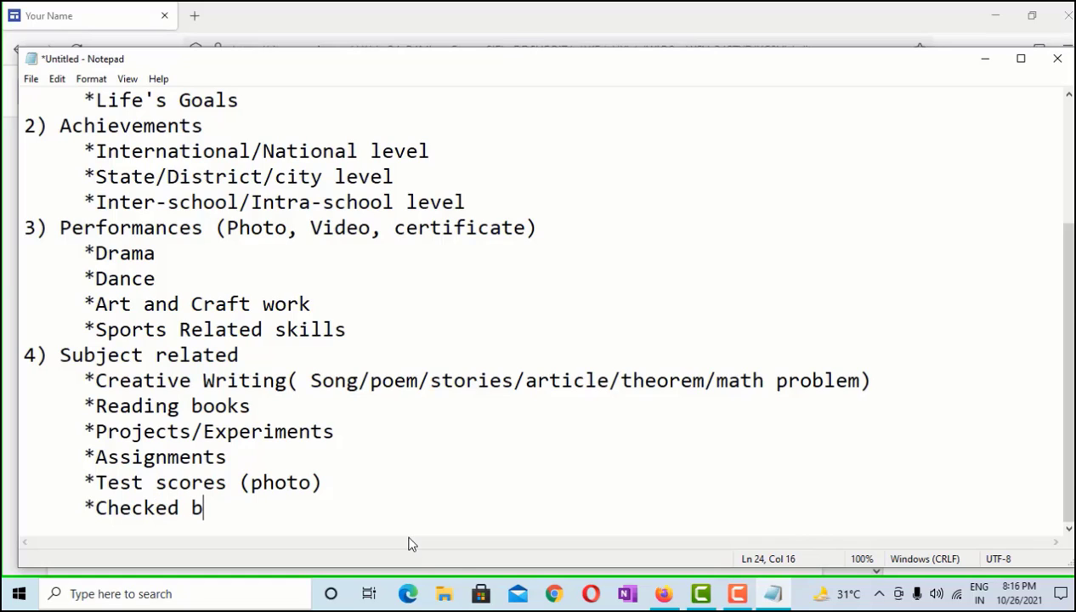
key(BackSpace)
text(Book b)
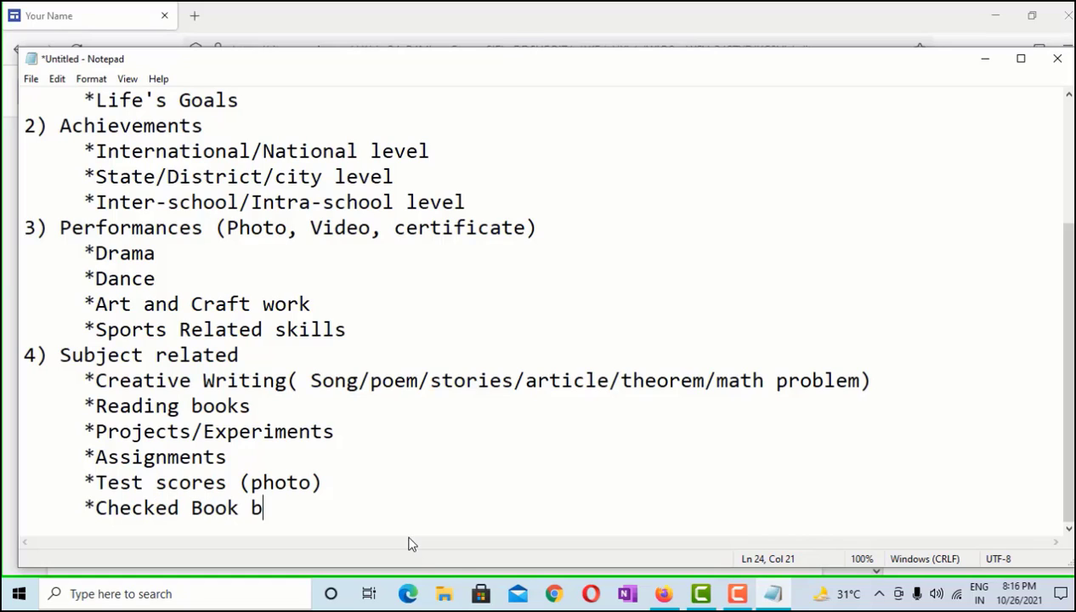
text(y your )
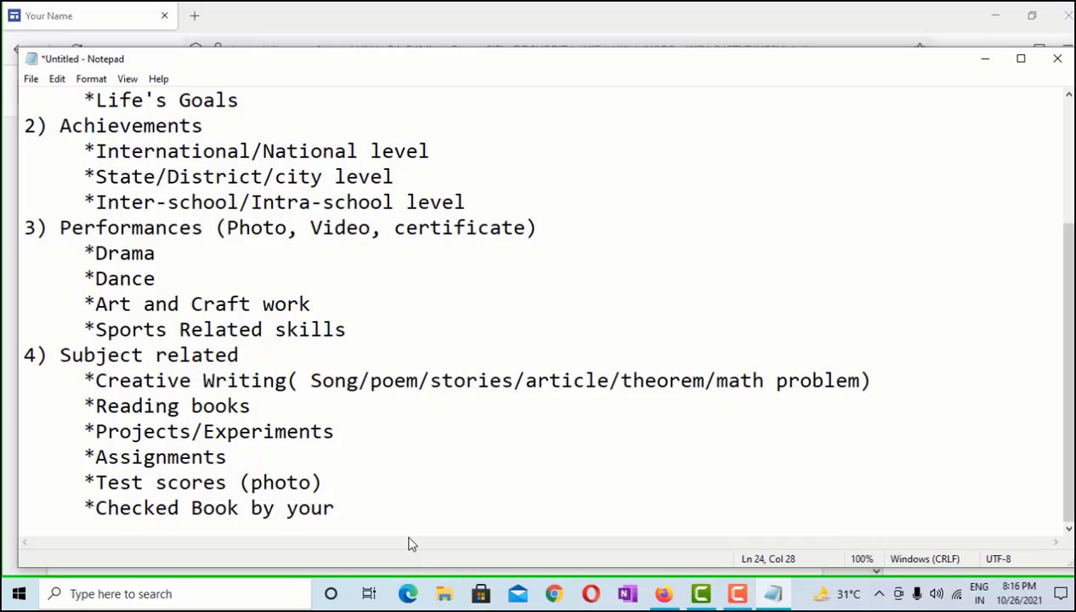
text(subject )
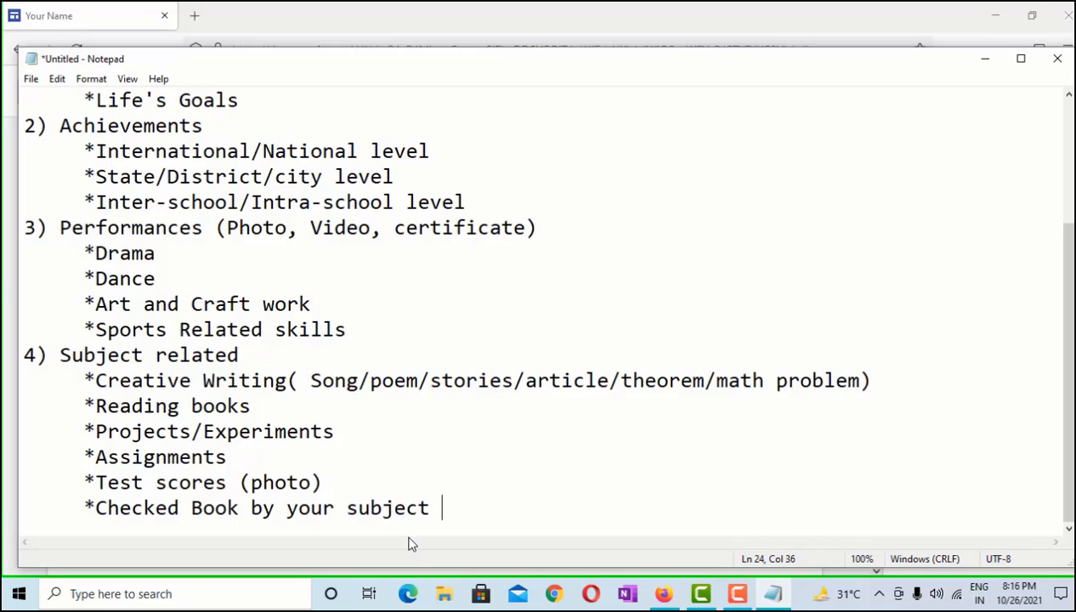
text(teache)
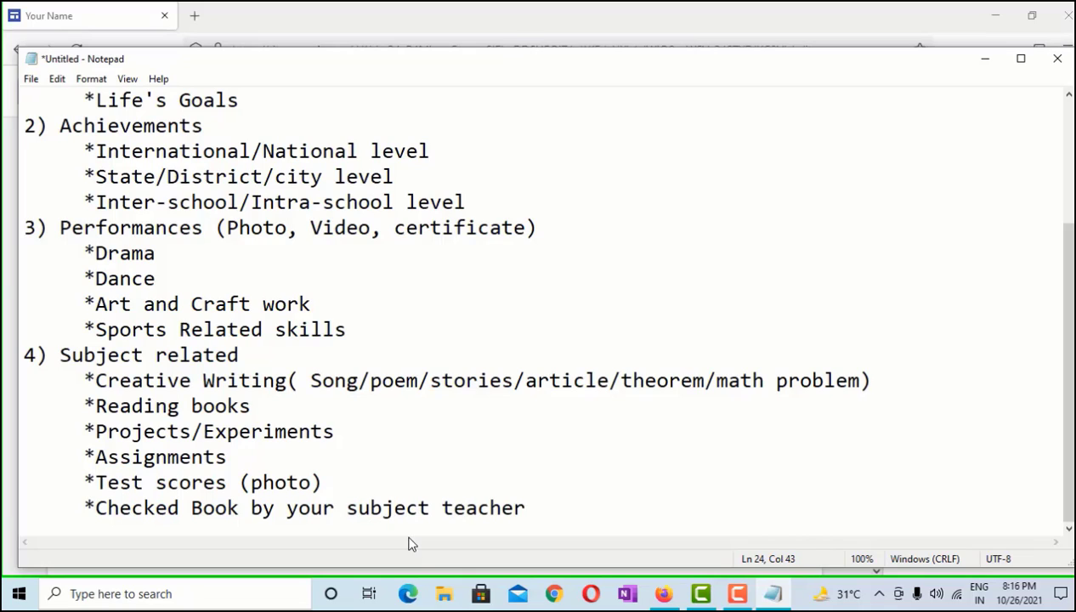
text(r)
Add bullets 'Subject enrichment activities' and 'Reflections on your progress'
key(Return)
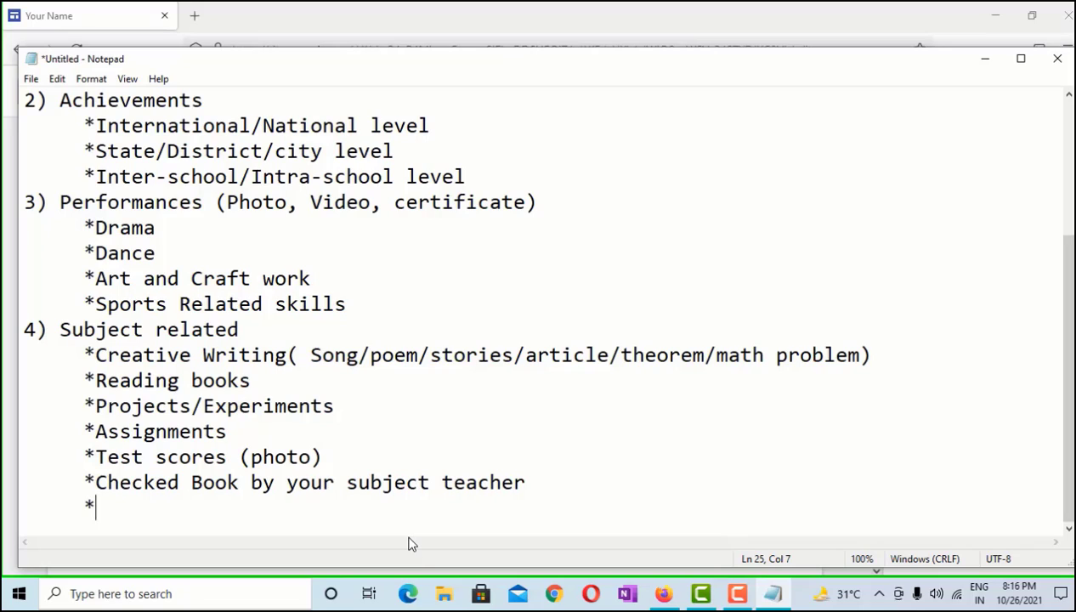
text(*Subj)
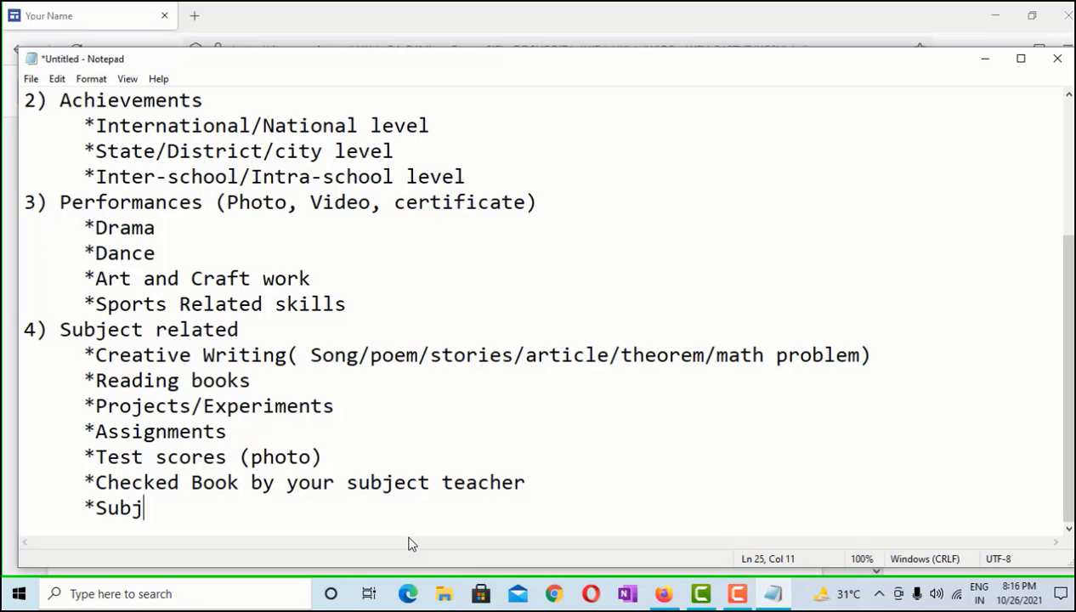
text(ect e)
text(nric)
key(BackSpace)
text(rich)
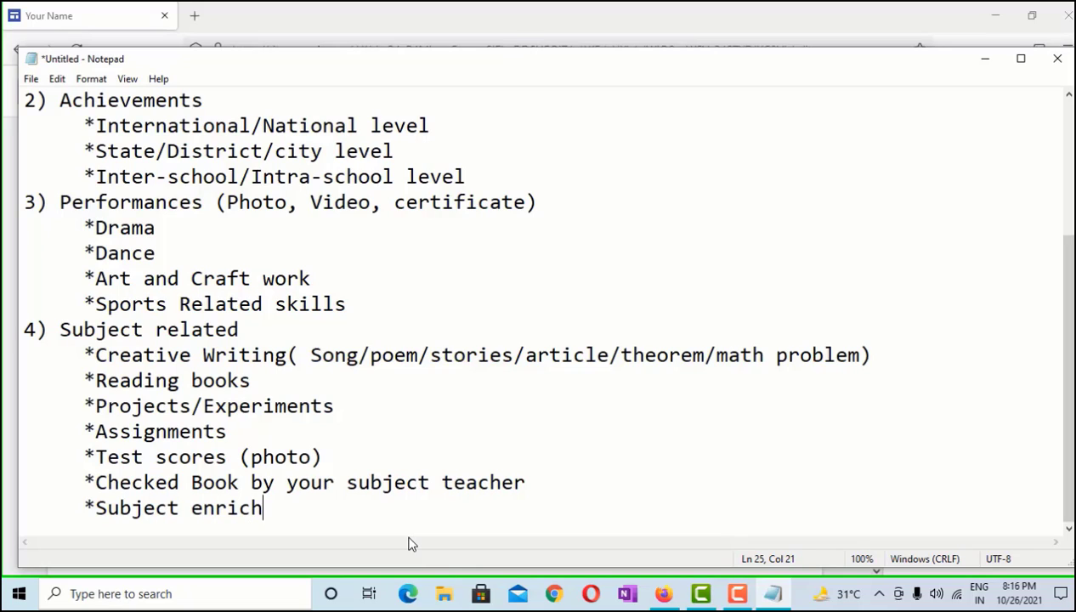
text(ment act)
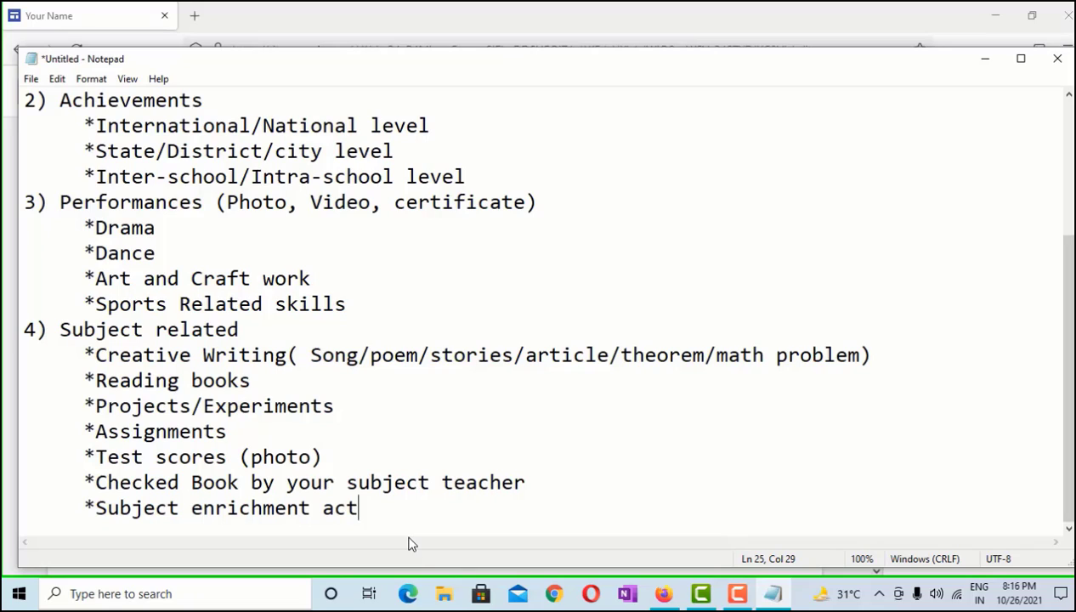
text(ivities)
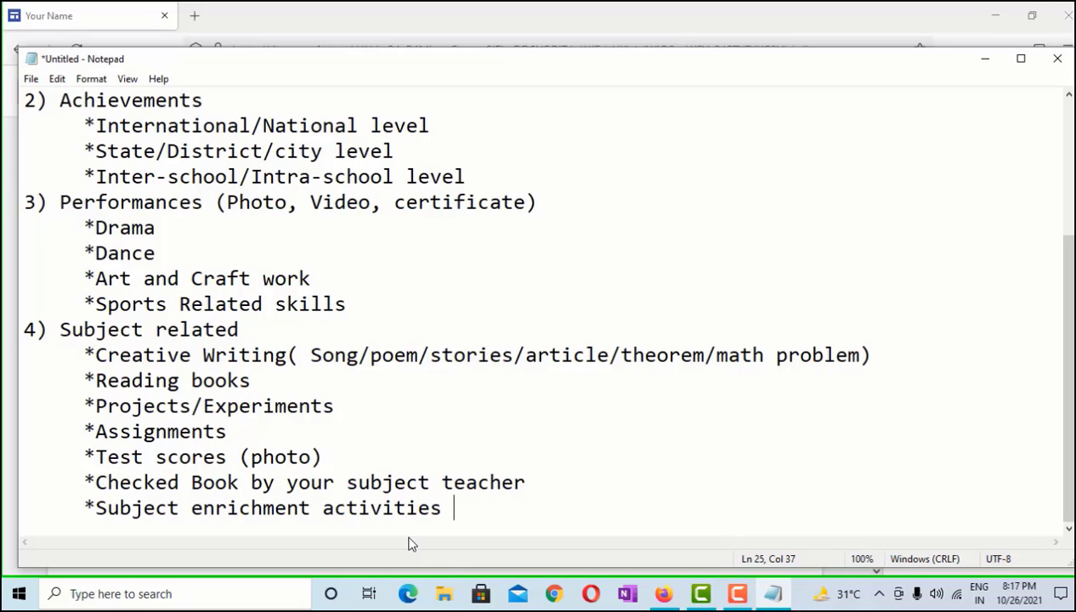
key(Return)
text(*)
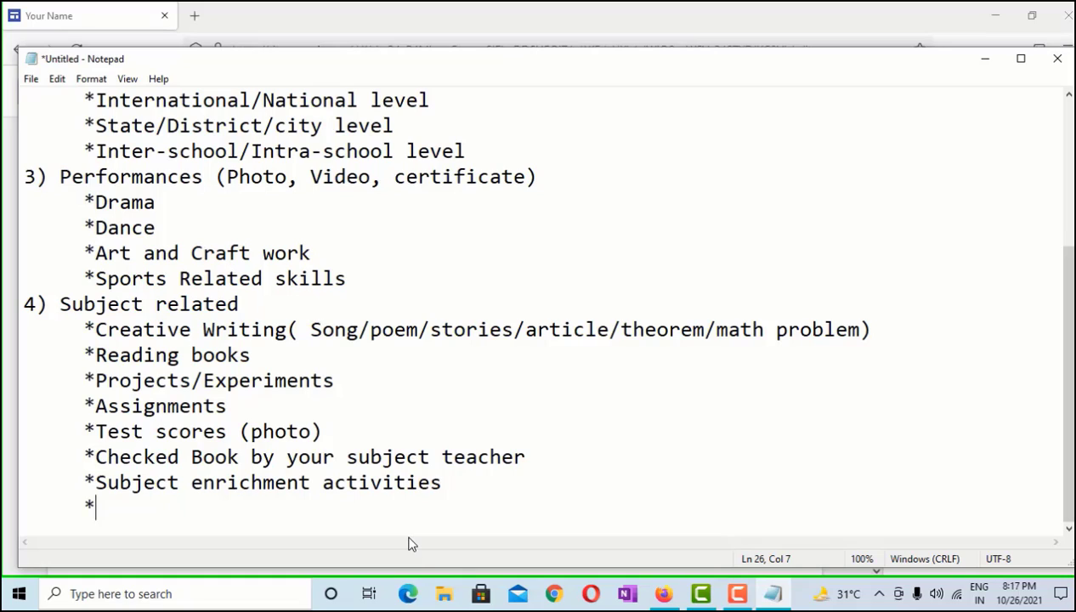
text(Refections)
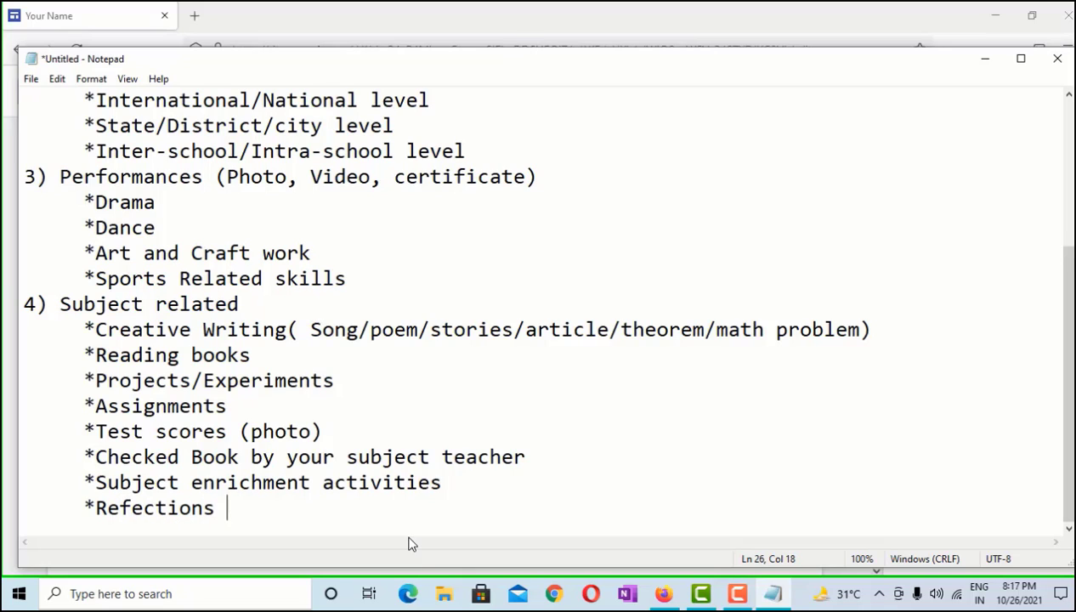
key(BackSpace)
key(BackSpace)
key(BackSpace)
key(BackSpace)
key(BackSpace)
key(BackSpace)
key(BackSpace)
key(BackSpace)
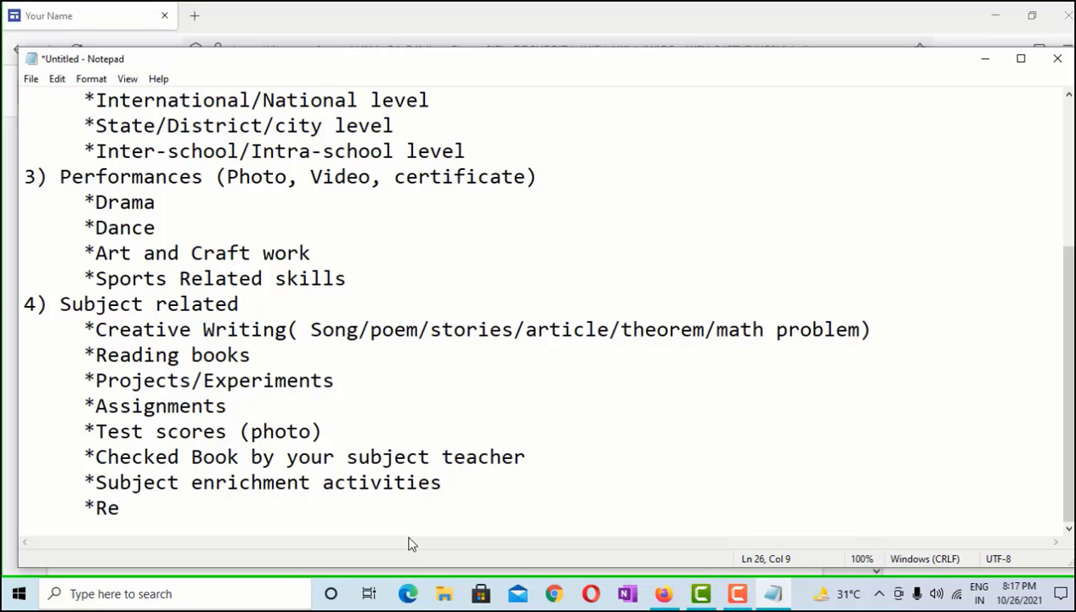
text(flect)
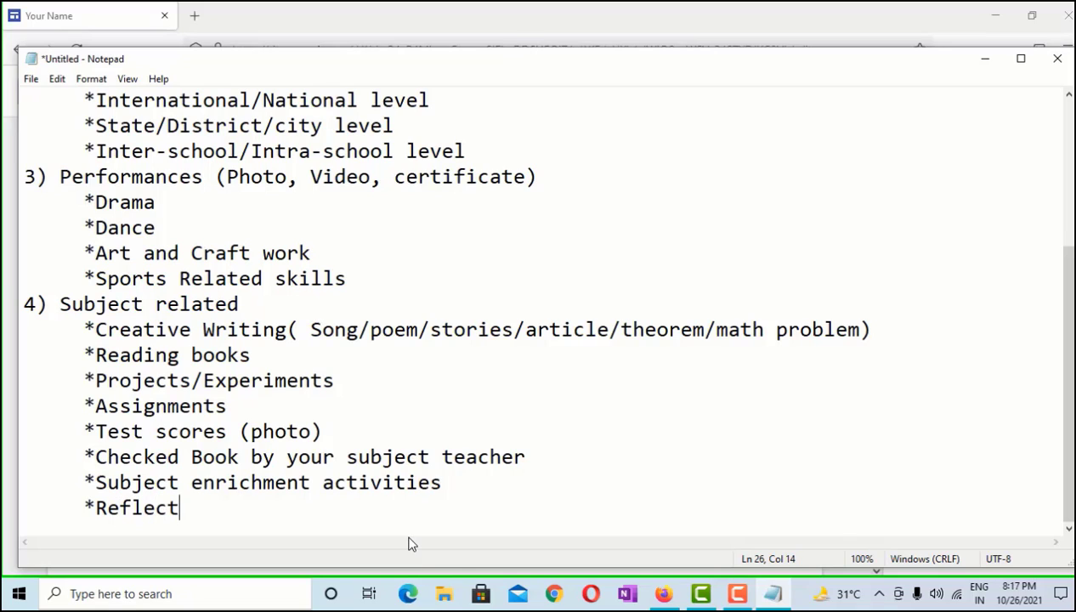
text(ions on )
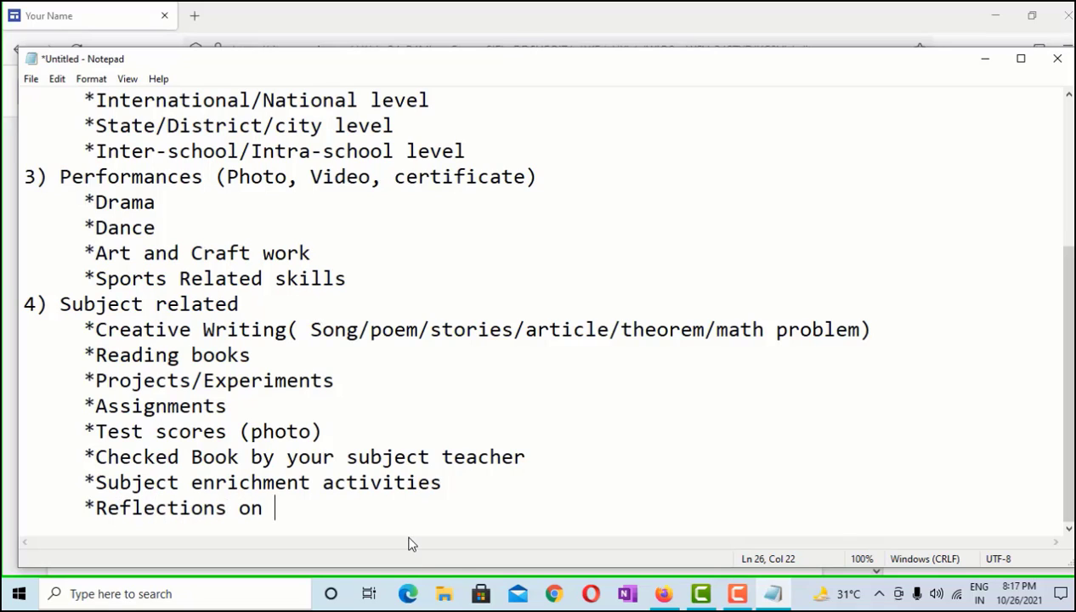
text(your pro)
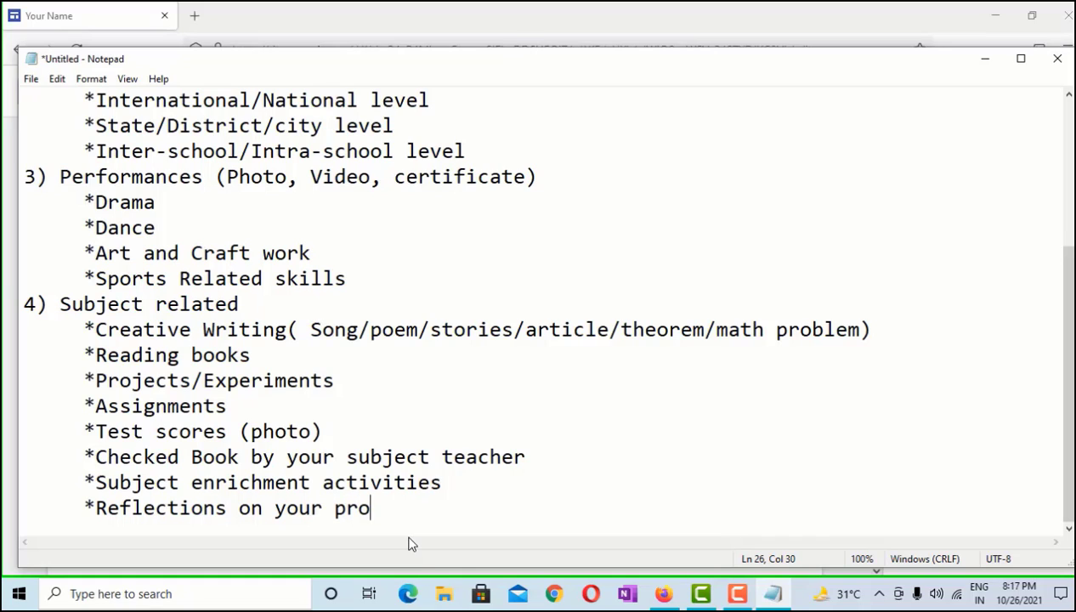
text(gress)
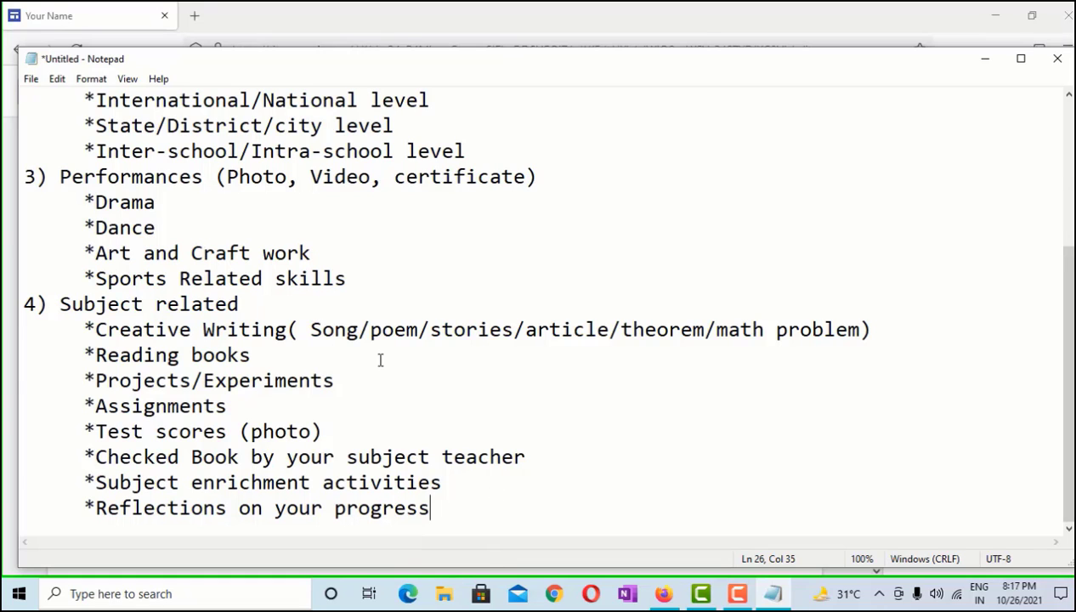
Review the finished outline and minimize Notepad
scroll(380, 359, up, 3)
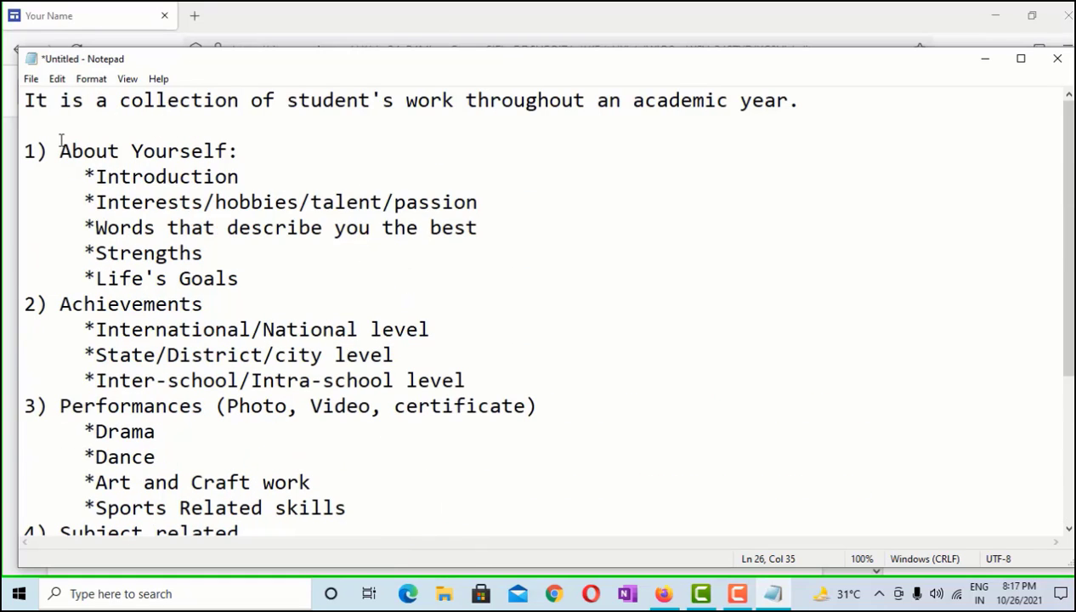
scroll(293, 319, down, 2)
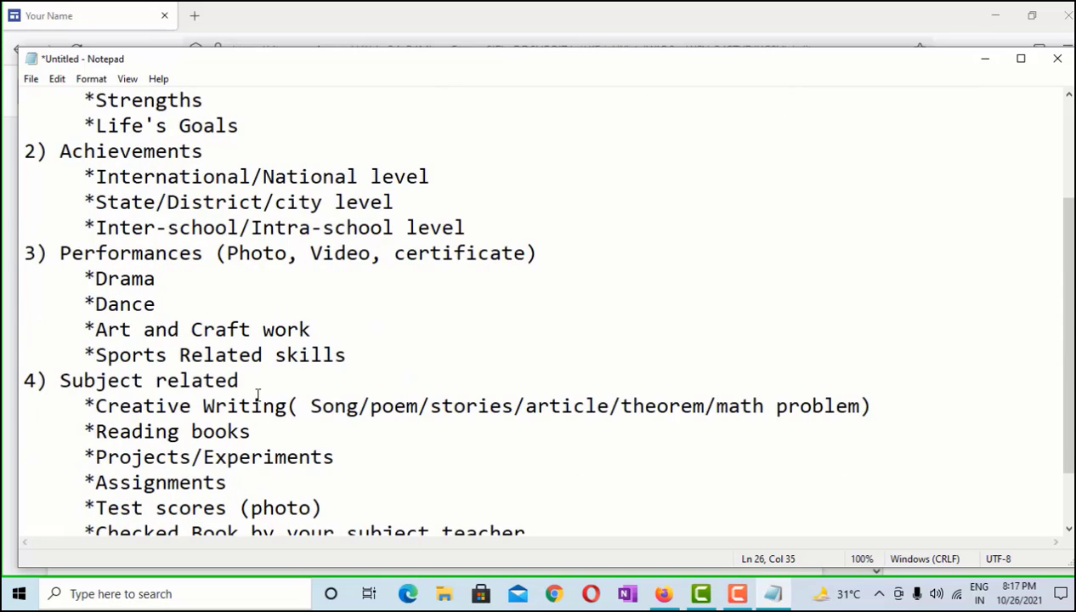
scroll(219, 367, down, 2)
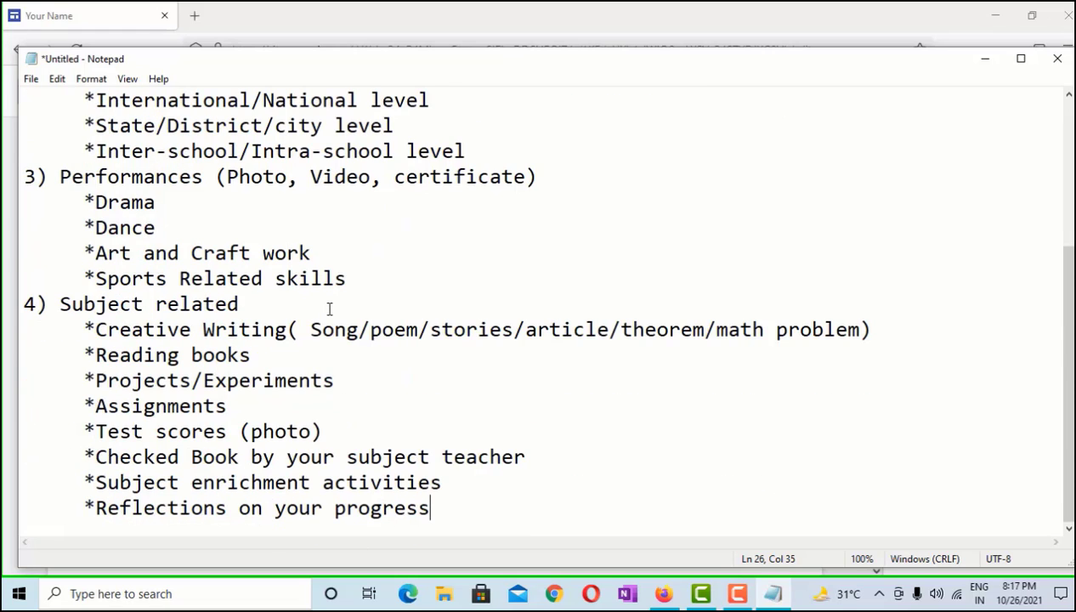
click(976, 62)
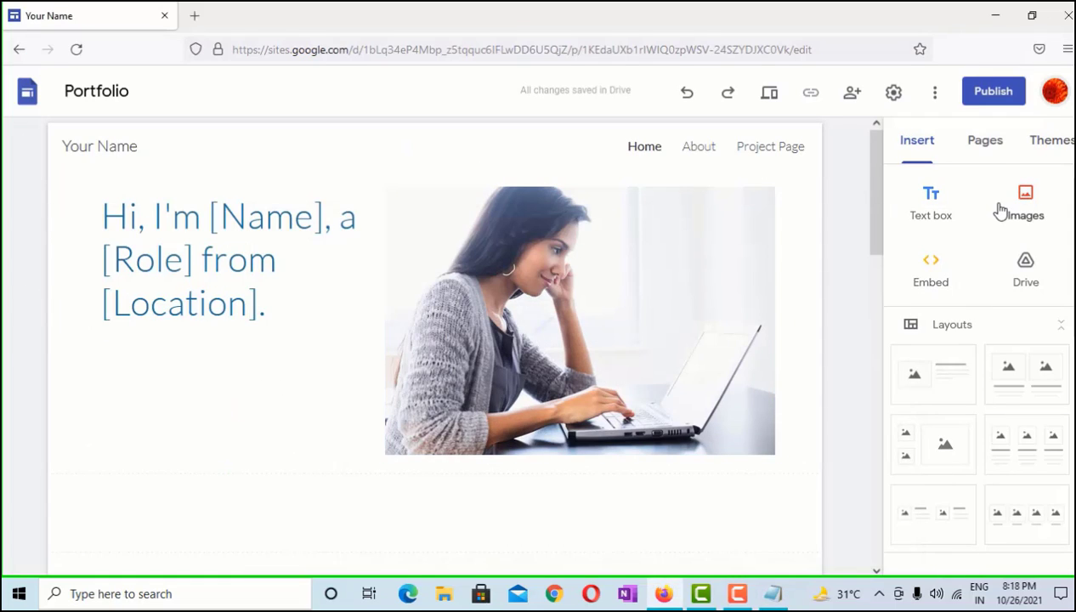
Replace the 'Your Name' site title with the student's full name
click(118, 147)
drag(156, 142, 61, 145)
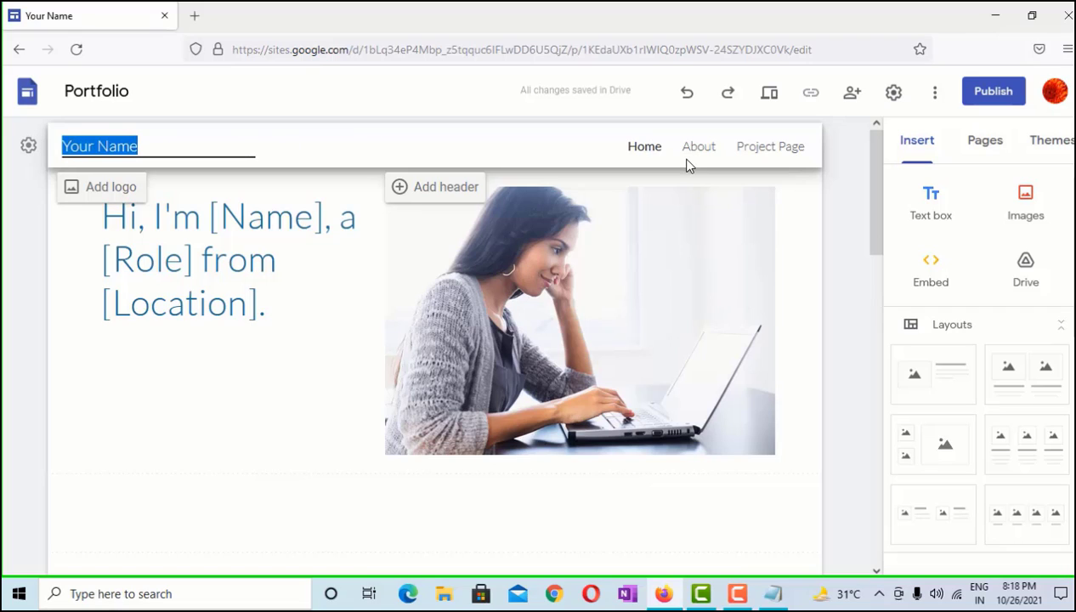
key(BackSpace)
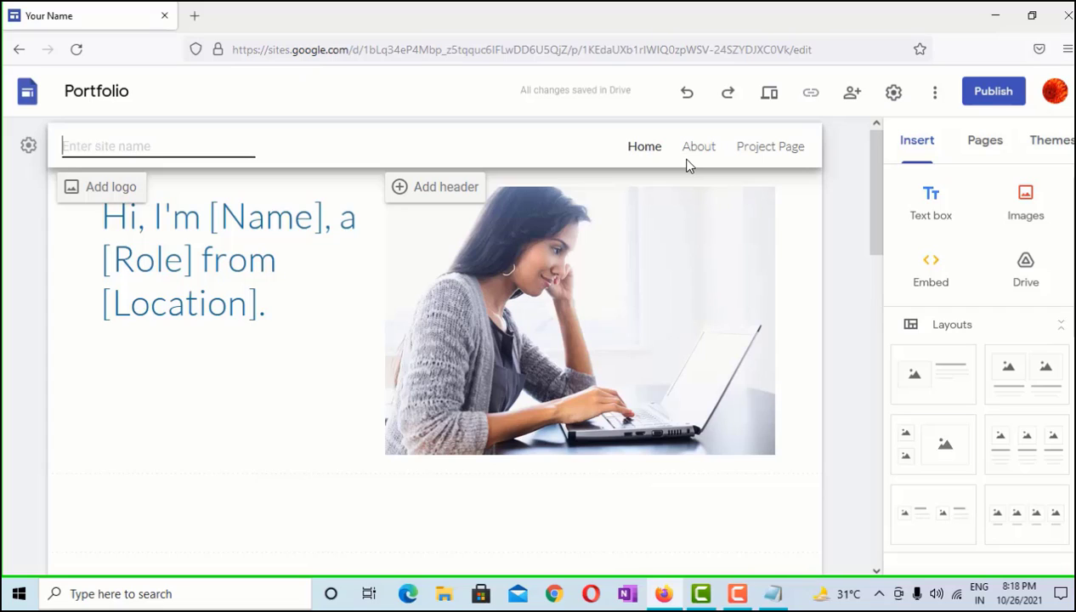
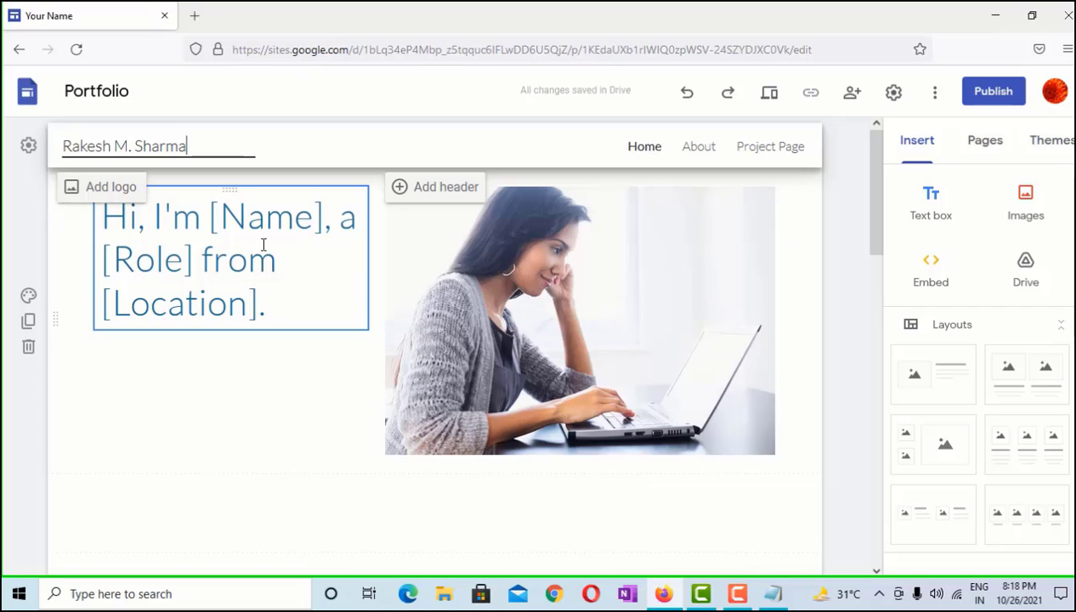
click(591, 330)
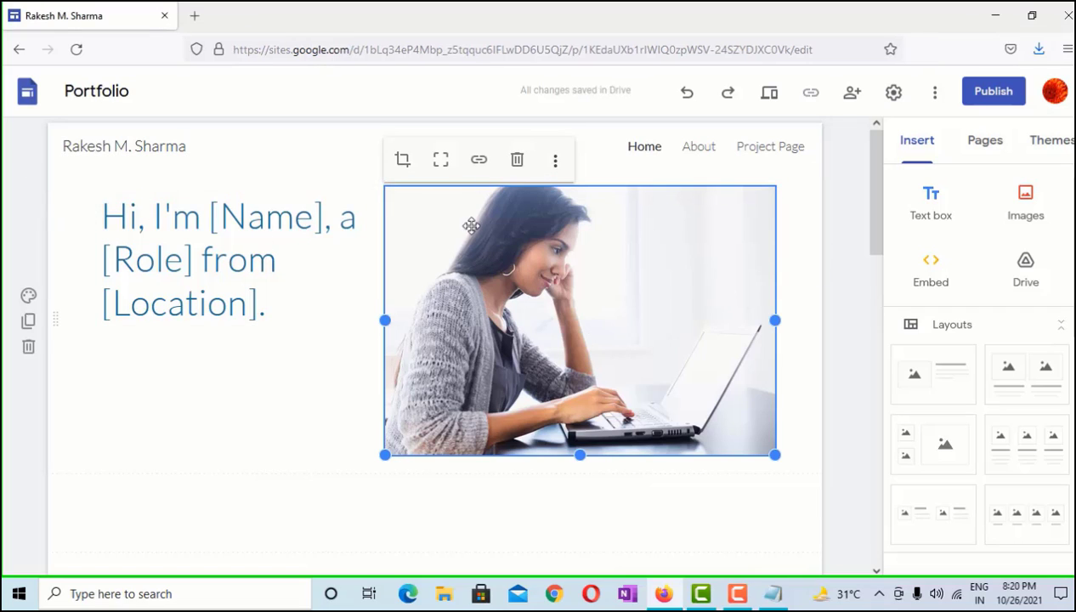
Delete the stock photo and upload the student's photo from Downloads
click(518, 160)
right_click(565, 221)
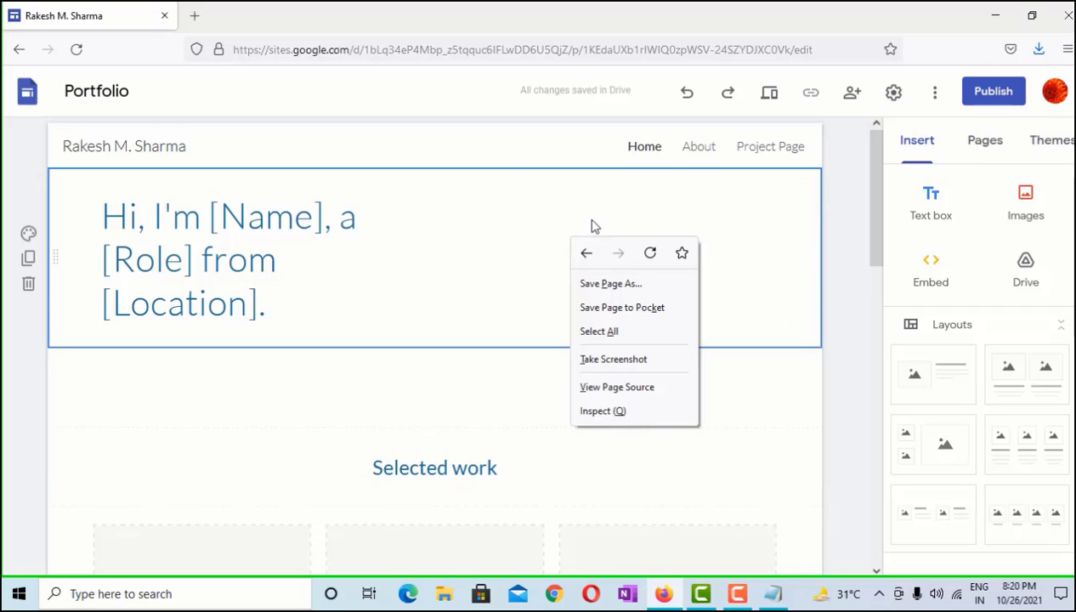
click(738, 204)
click(1026, 200)
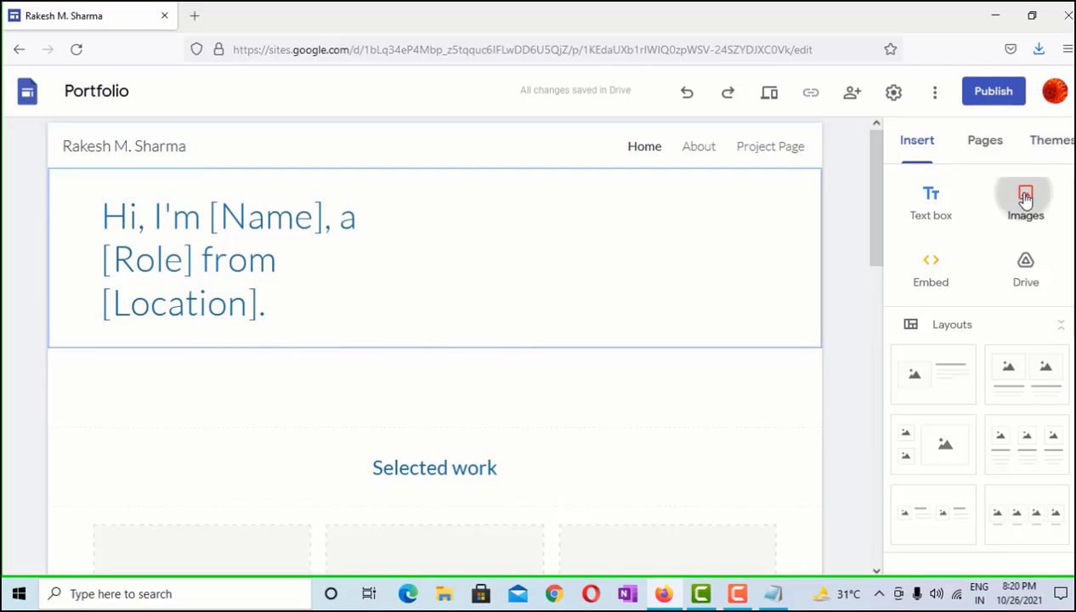
click(1025, 256)
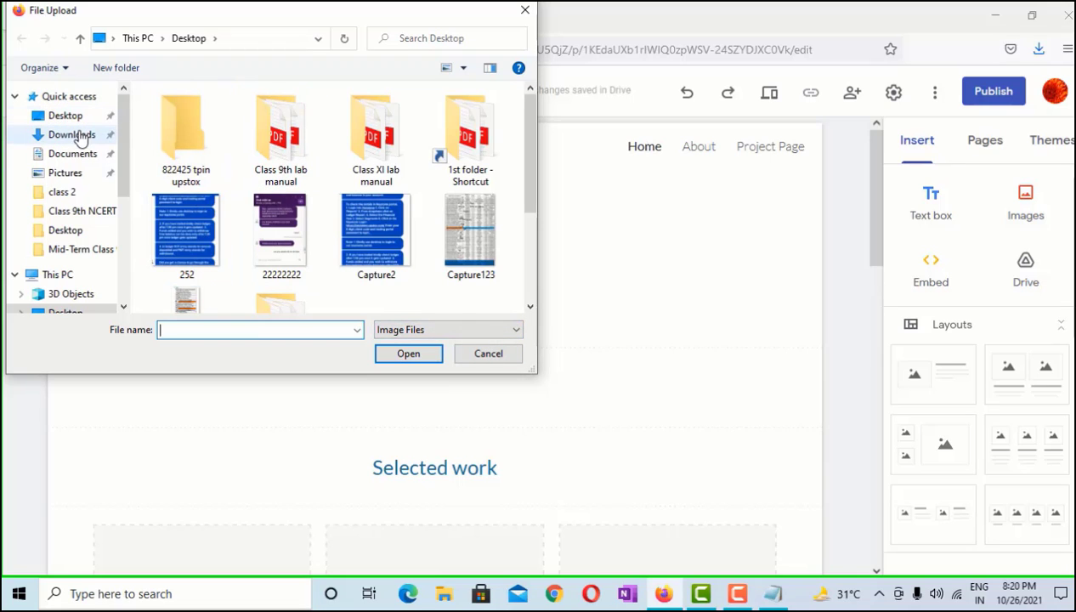
click(71, 135)
click(219, 121)
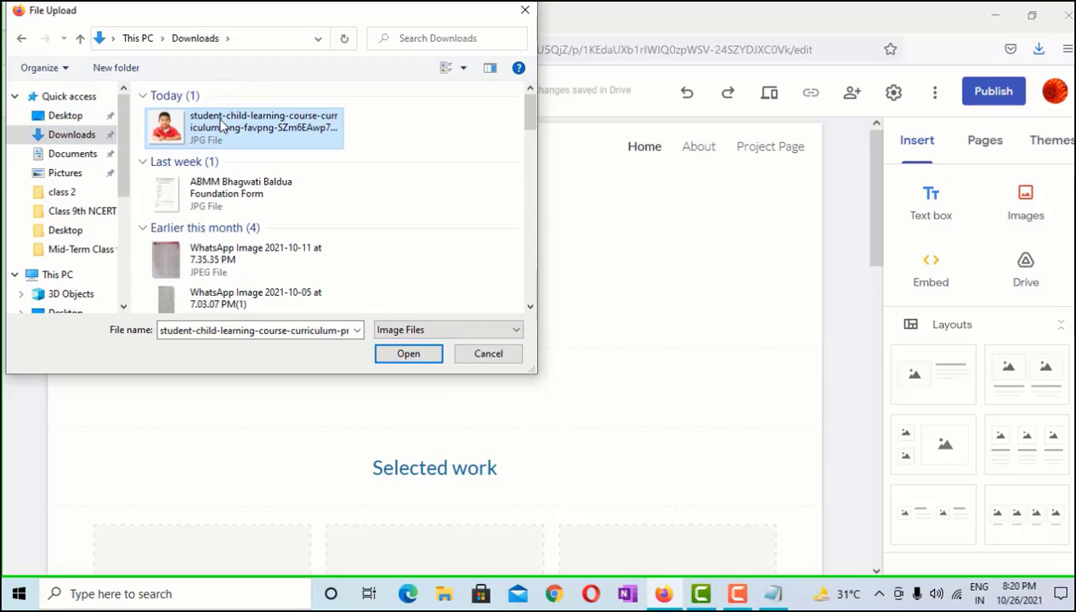
click(408, 354)
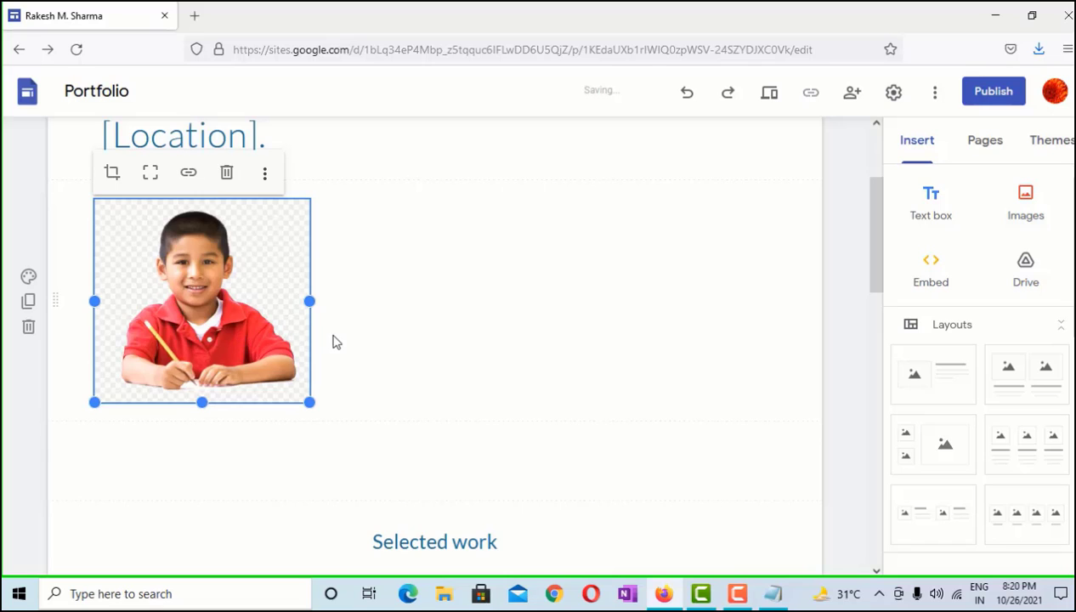
Position the uploaded photo beside the greeting heading, shifted slightly right
scroll(284, 428, up, 2)
drag(254, 457, 565, 226)
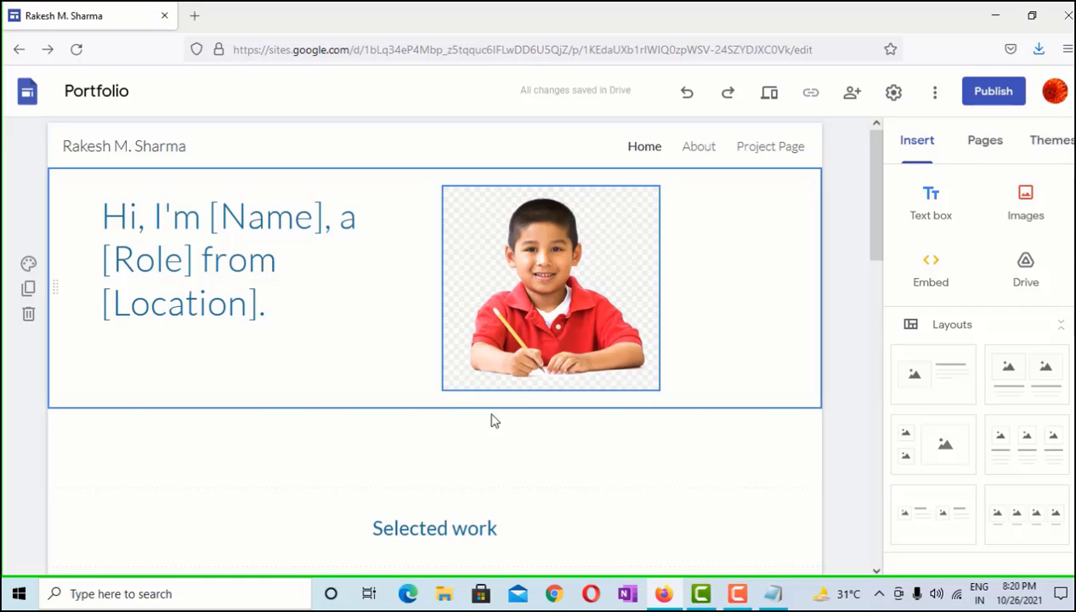
drag(544, 281, 616, 251)
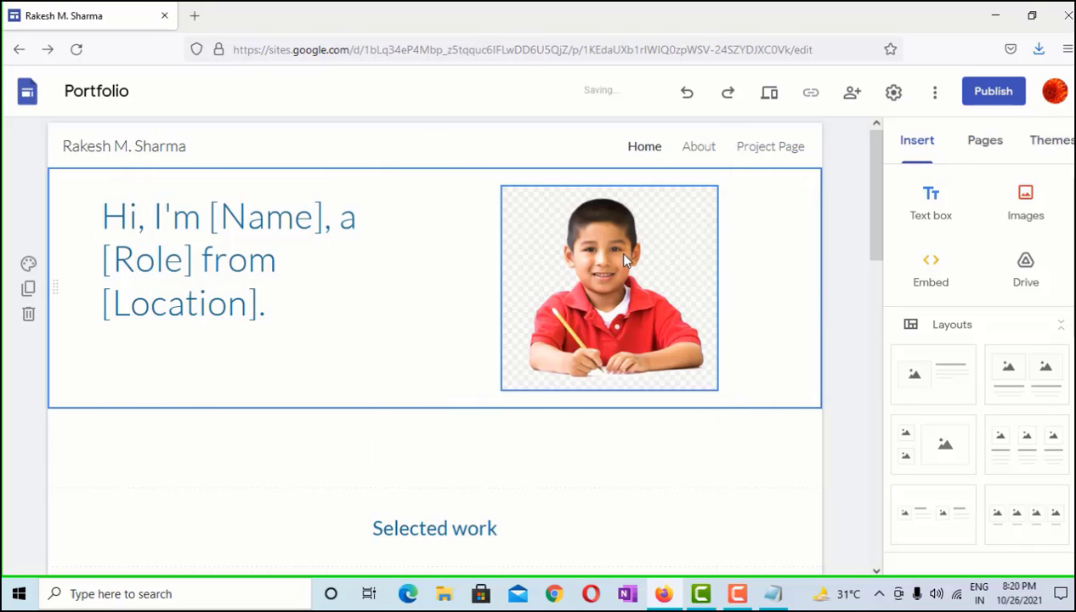
Replace the placeholder heading with a 'Hi' greeting and add 'Studing in Class : Xth' below
double_click(264, 240)
click(276, 307)
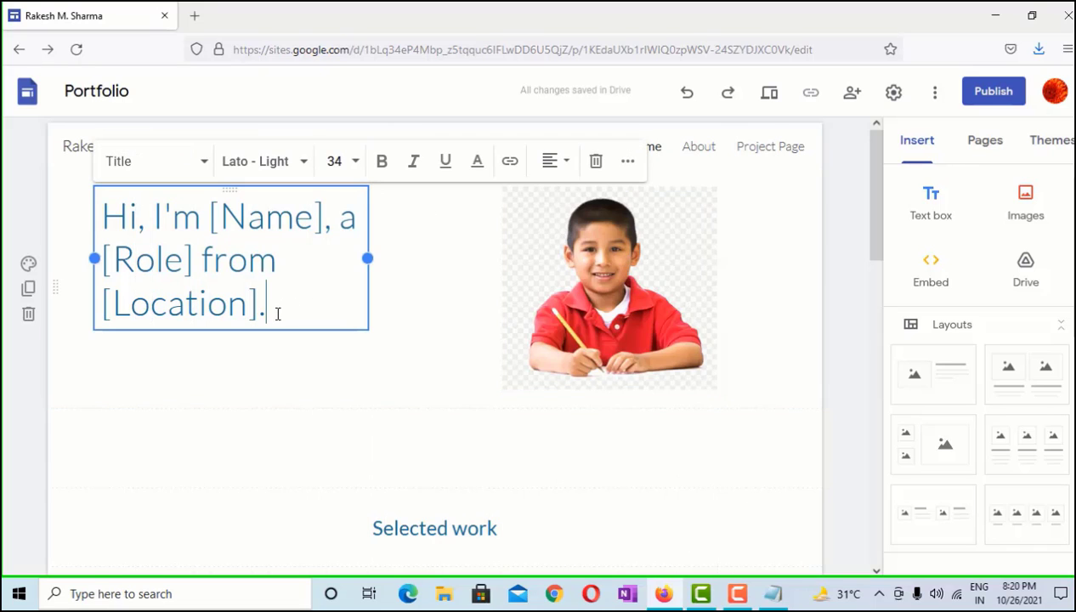
drag(276, 307, 104, 223)
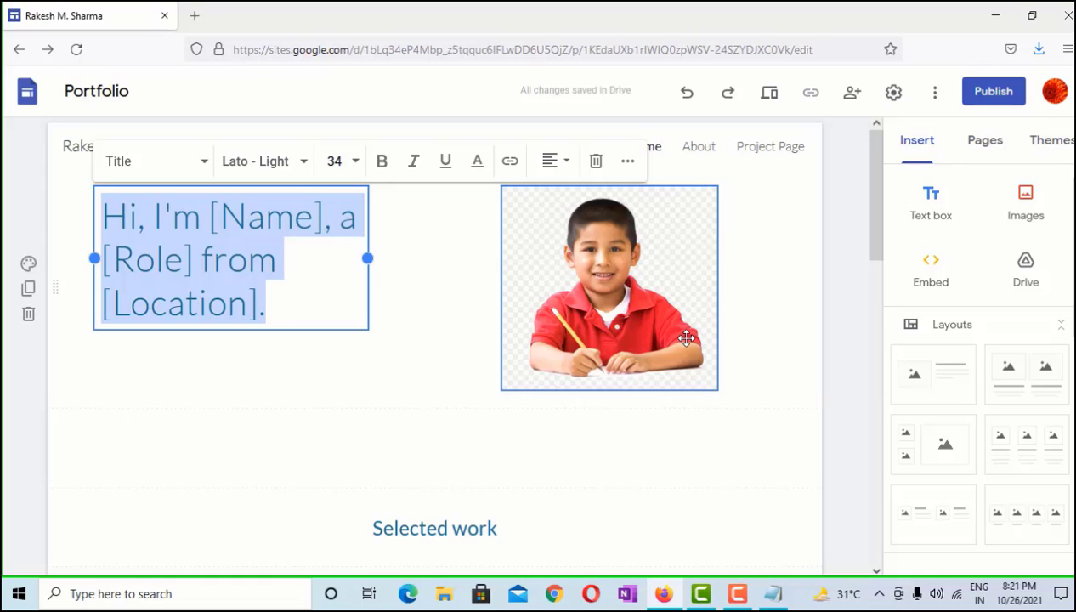
text(Hi)
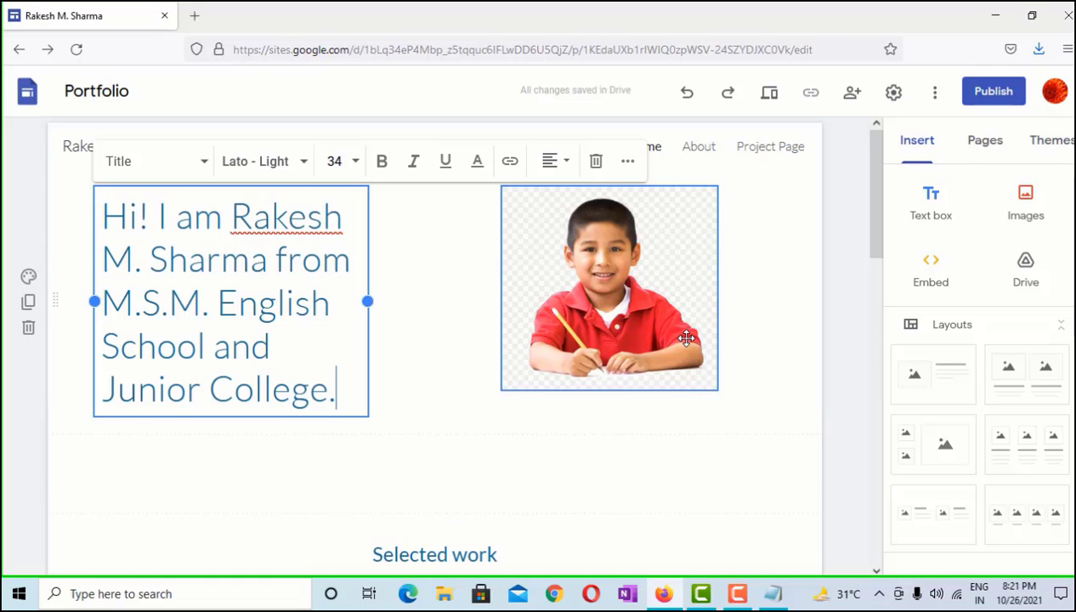
key(Home)
key(Return)
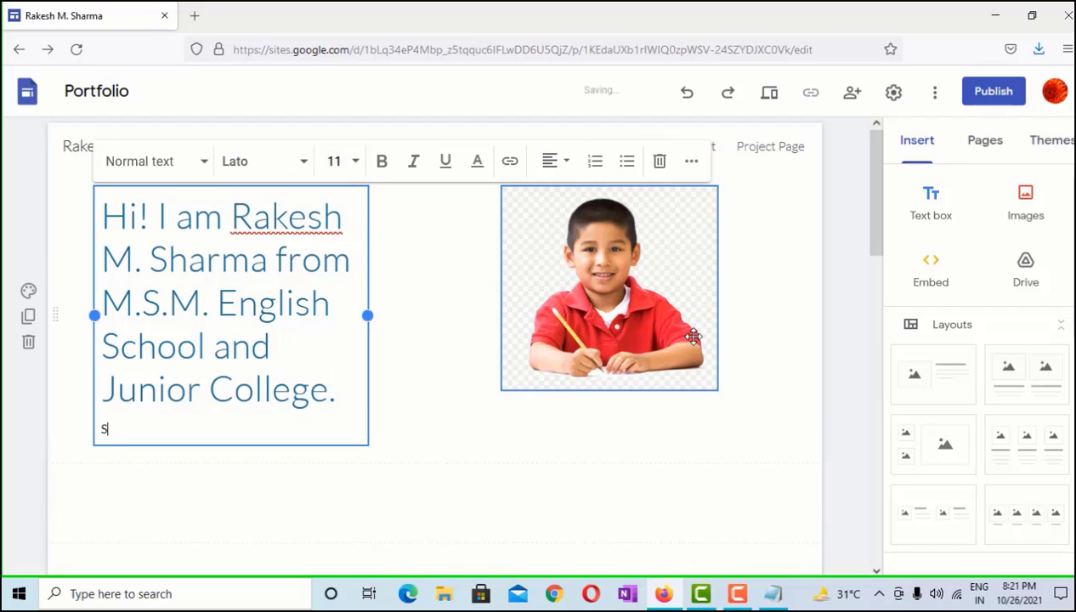
text(Studing in Class)
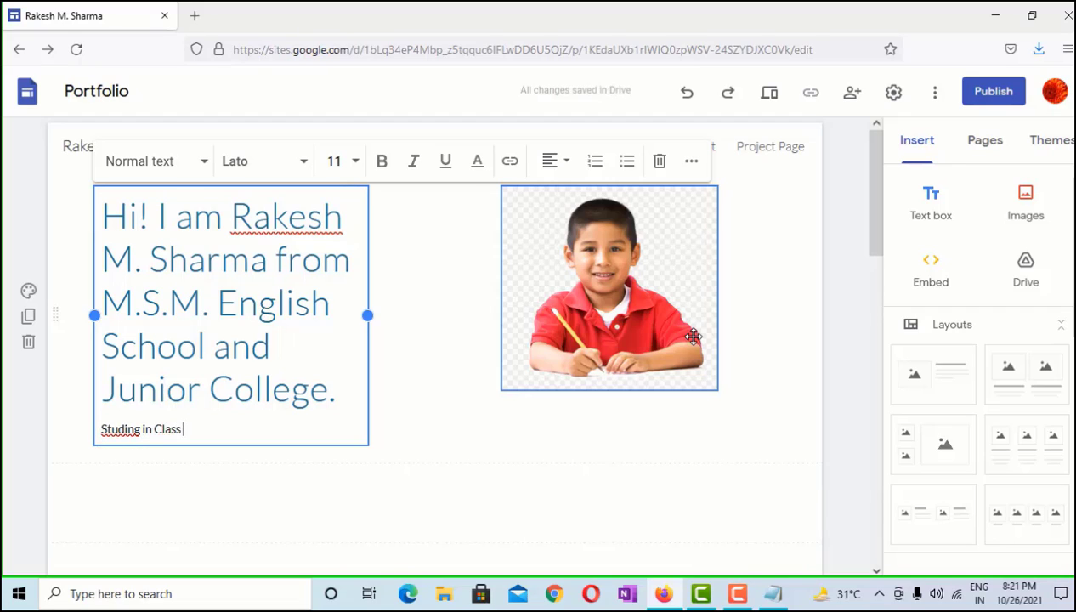
text( :)
text( Xth)
text(y)
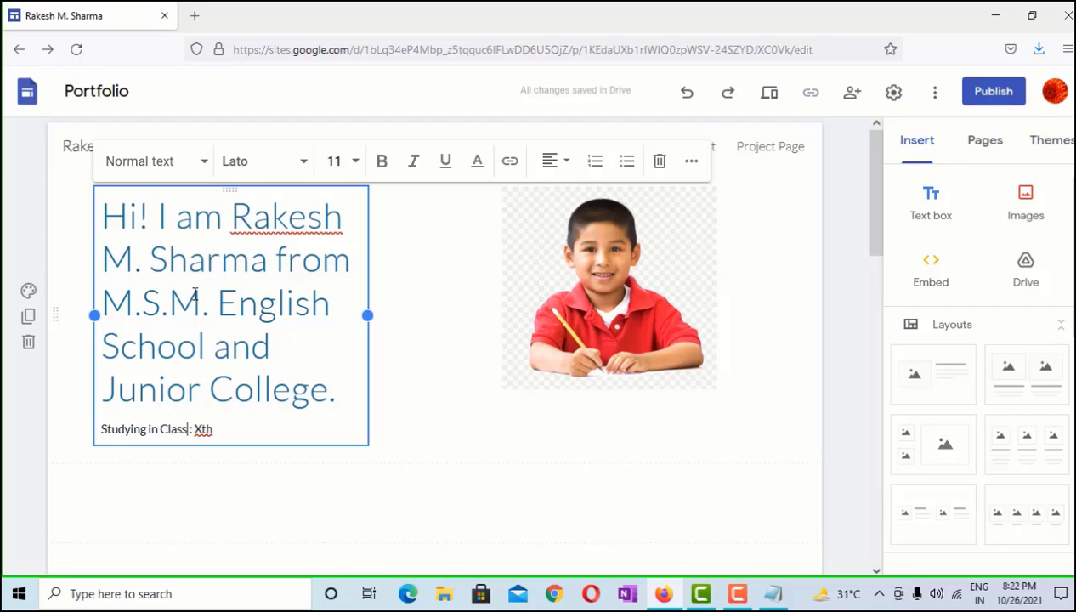
Set the greeting heading font to Caveat Medium and the class line to Comic Sans MS
drag(102, 215, 344, 396)
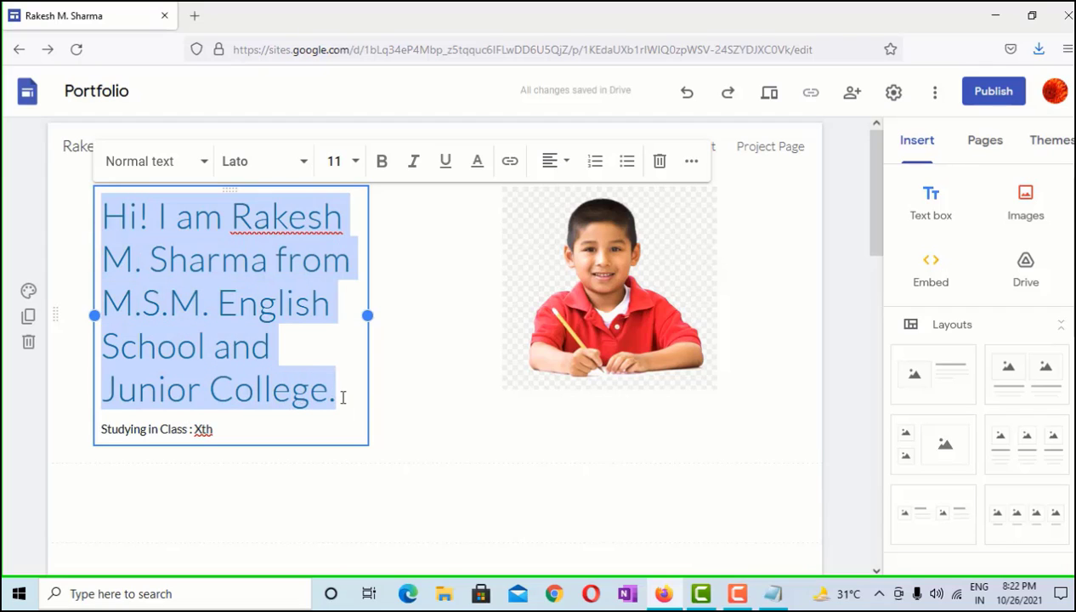
click(301, 163)
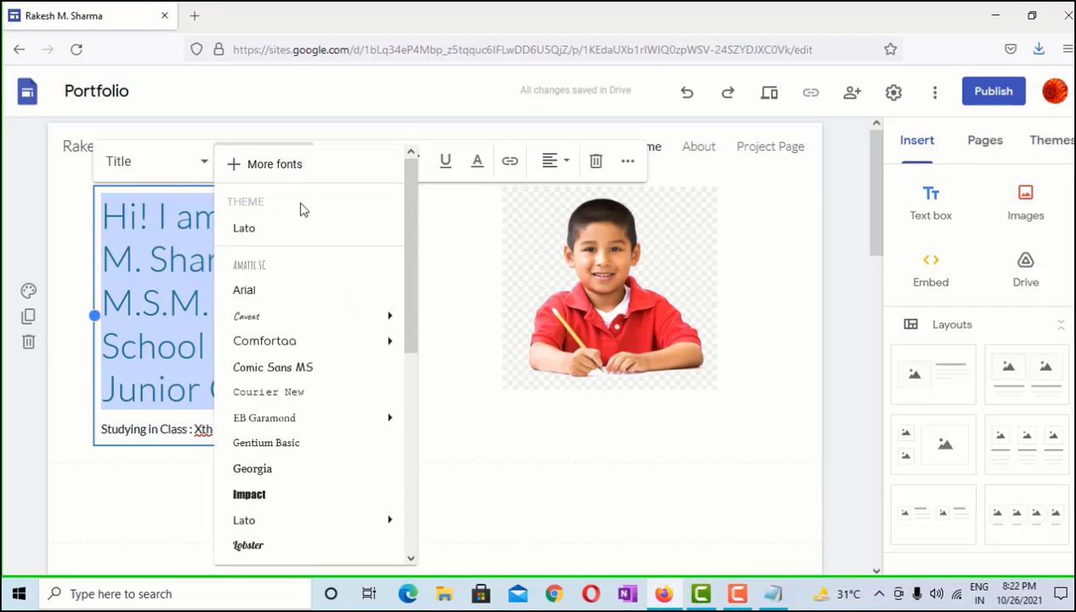
click(400, 321)
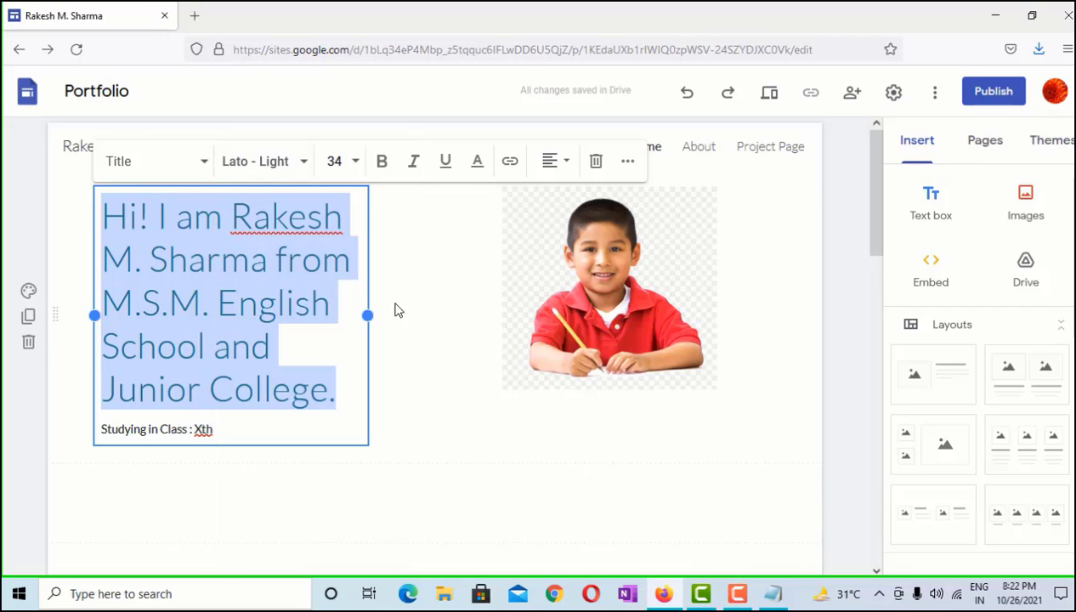
click(285, 163)
mouse_move(359, 319)
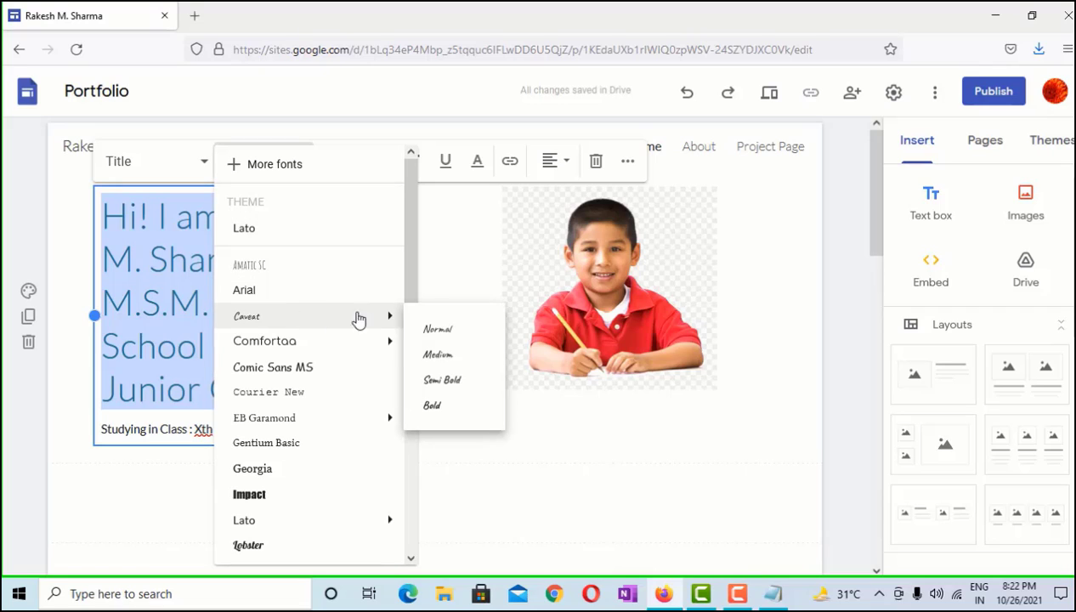
click(457, 356)
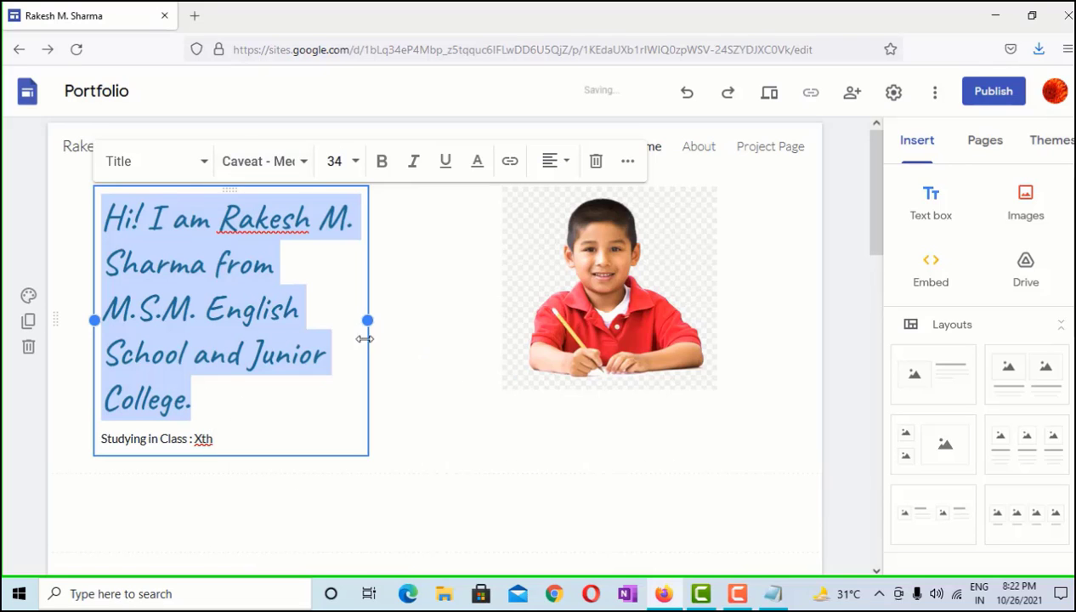
click(221, 437)
drag(223, 440, 95, 445)
click(283, 161)
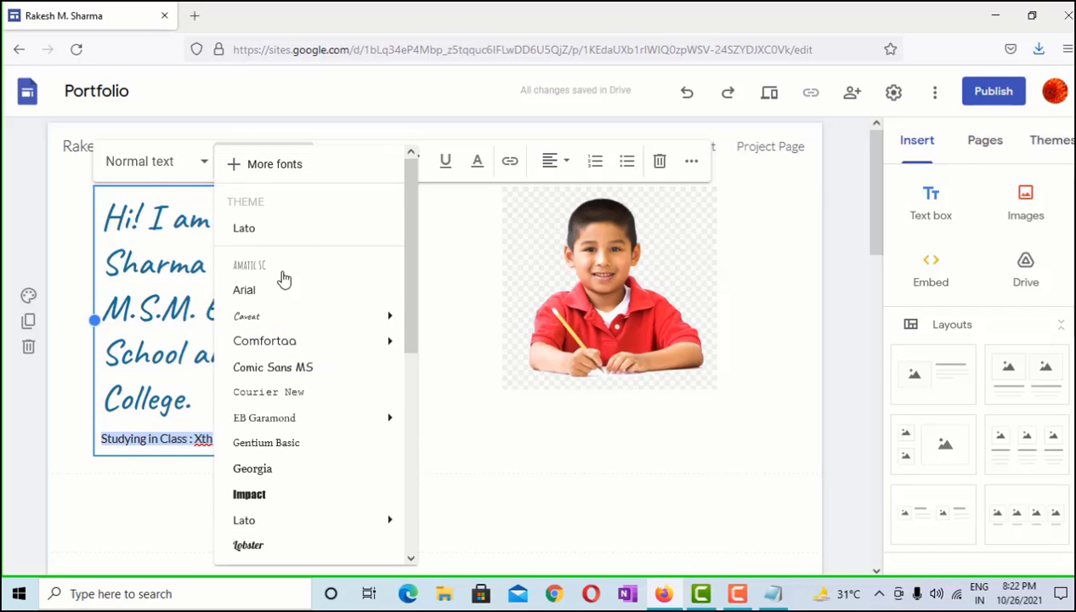
click(303, 370)
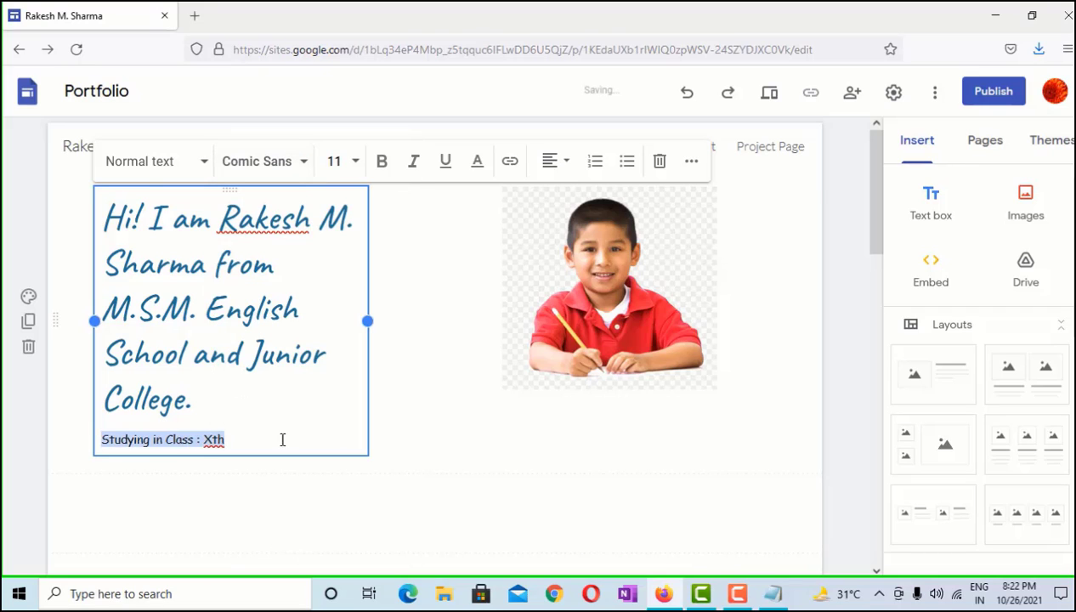
click(282, 439)
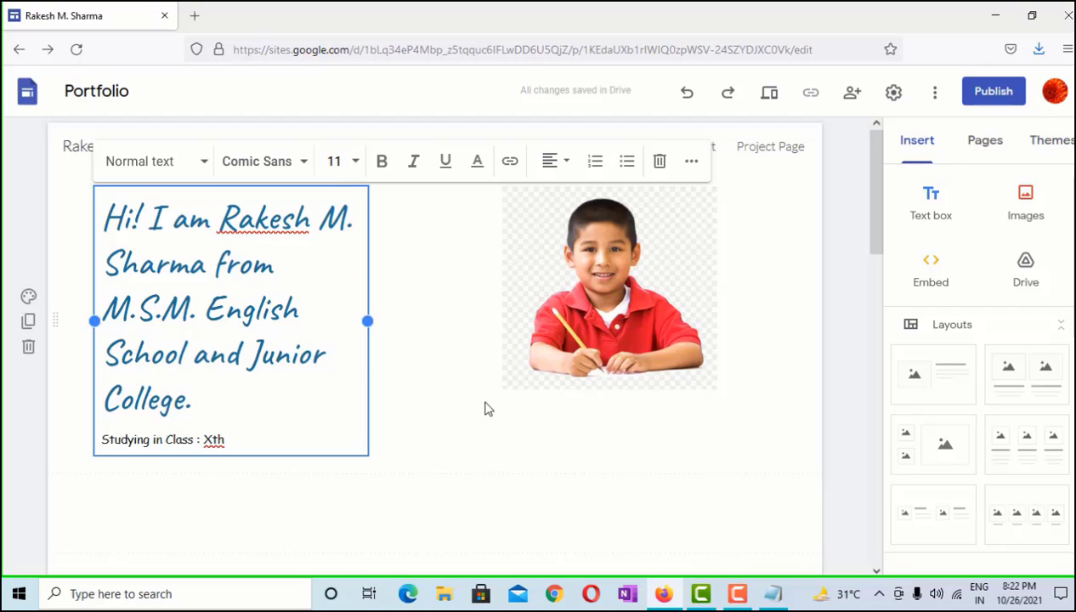
click(409, 431)
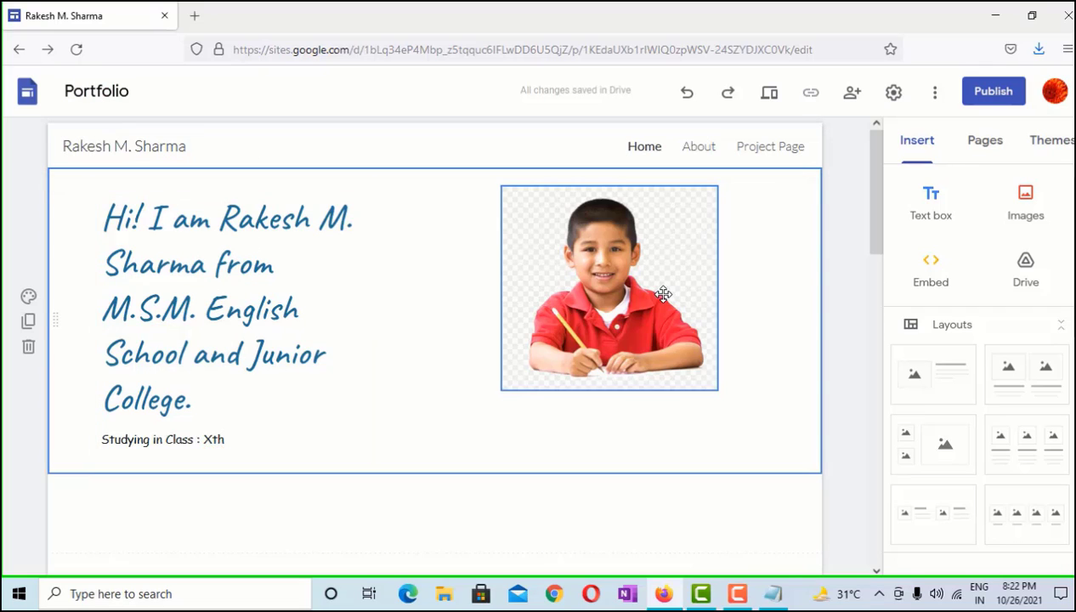
Add a bracketed name after Xth, widen the greeting text, and shrink the photo slightly
click(229, 441)
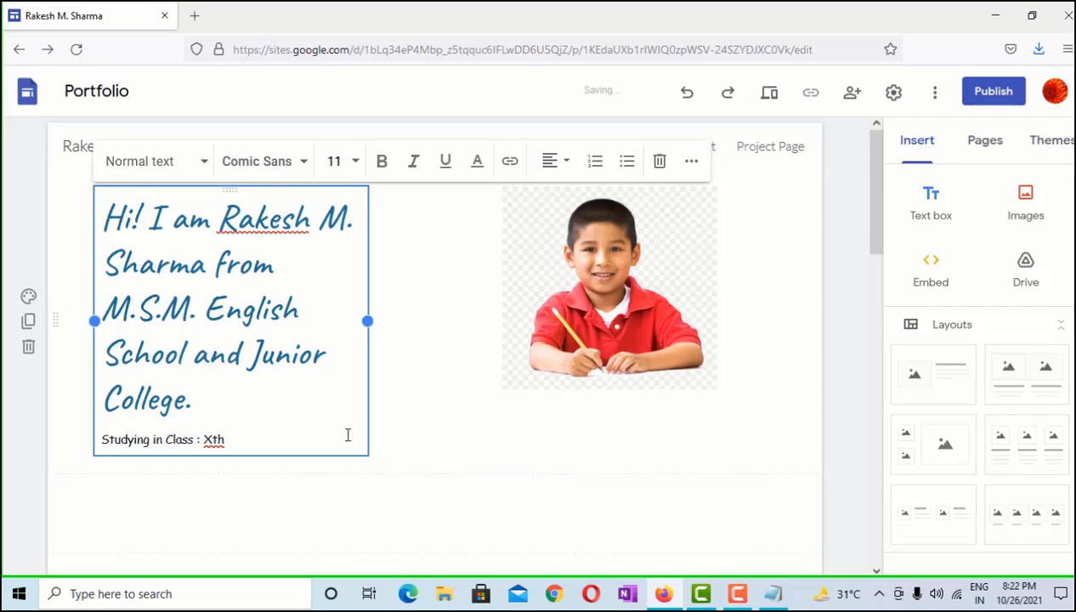
text(Lily))
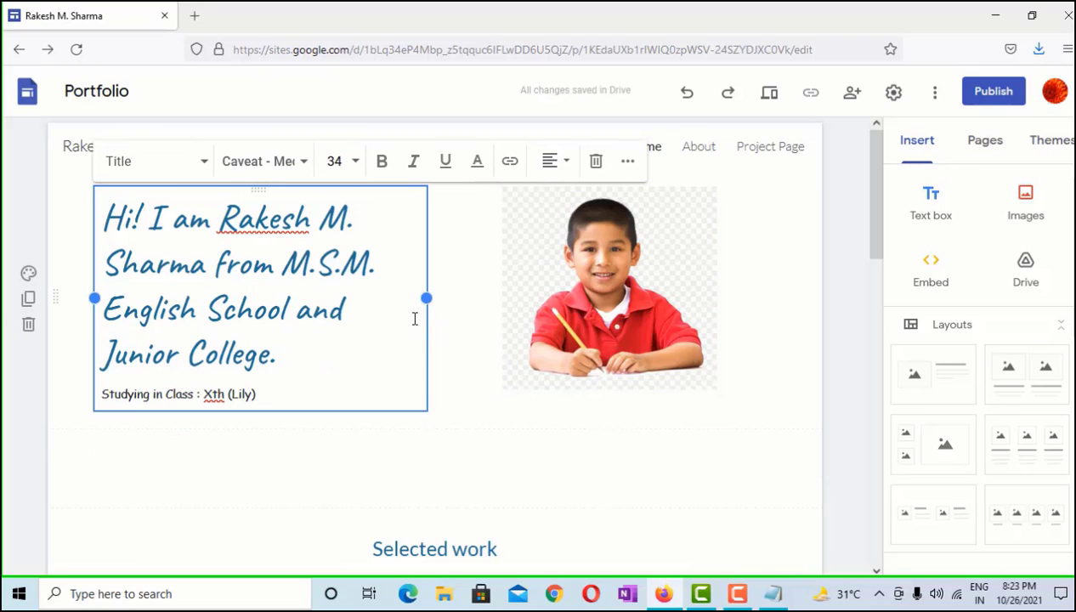
drag(429, 299, 480, 301)
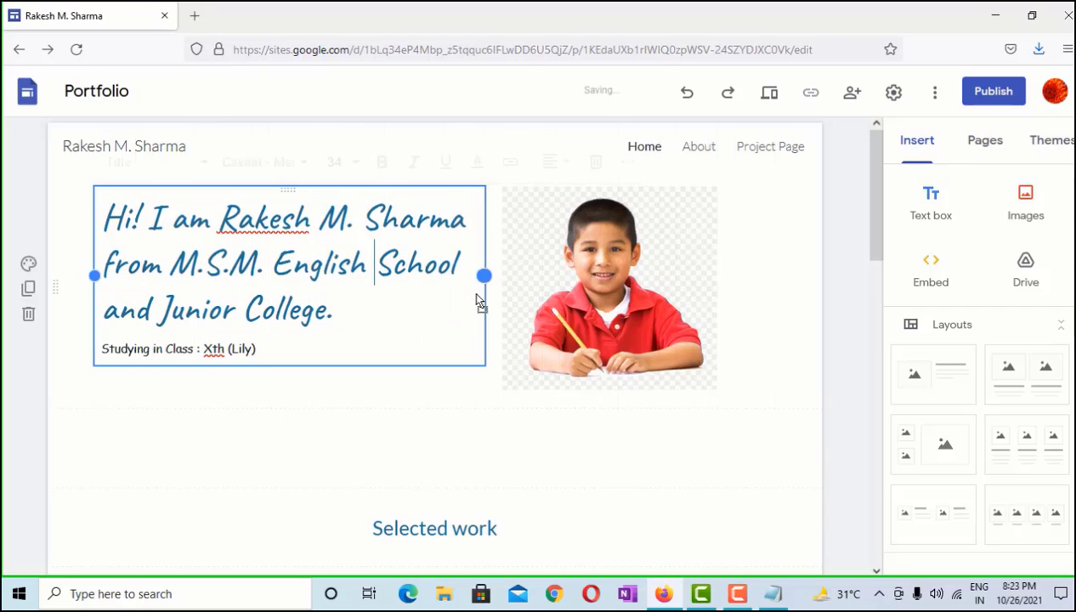
click(535, 365)
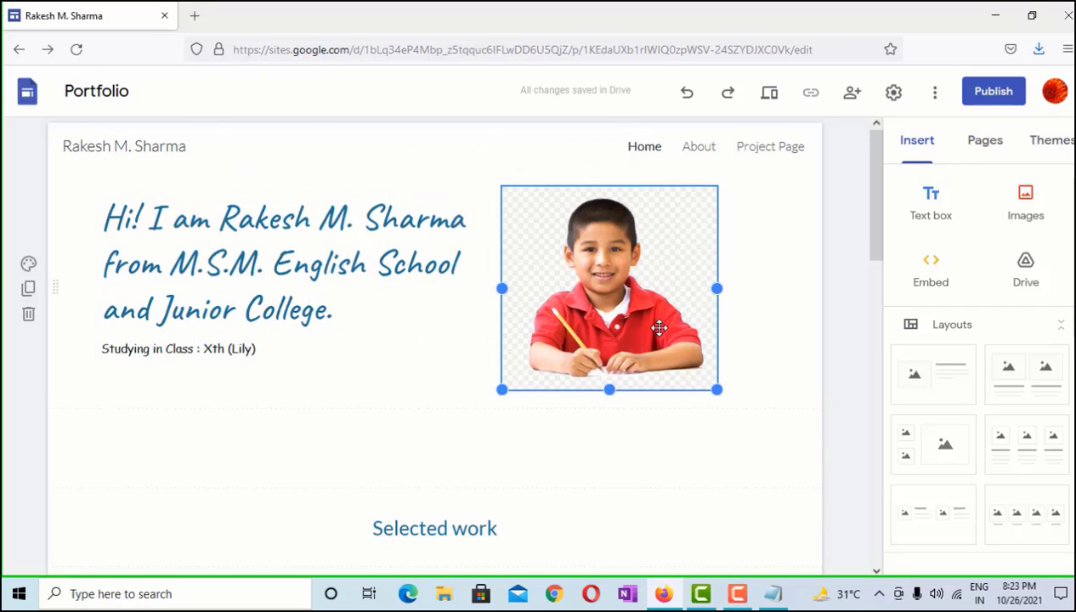
drag(502, 390, 501, 367)
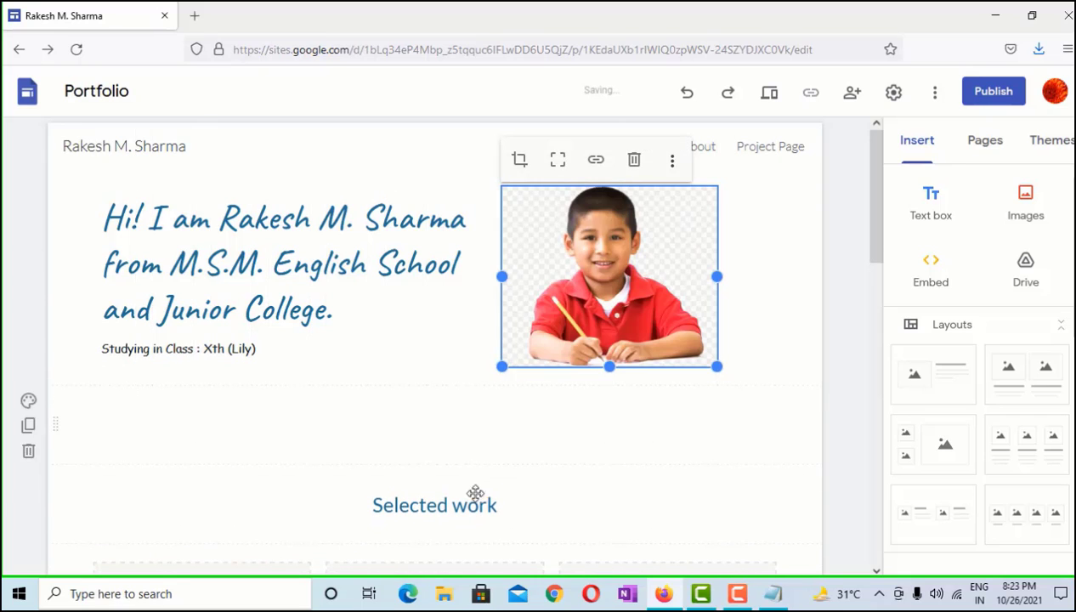
Type 'Hello! I am a Sports Person and love to play Chess. I am a good listener also.'
click(748, 429)
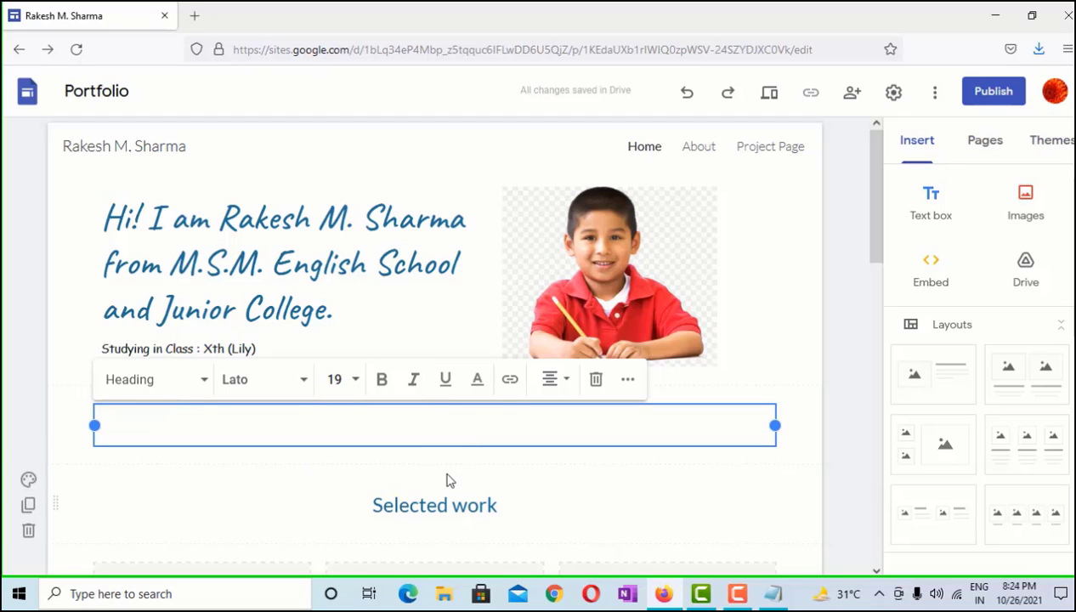
text(Hello! )
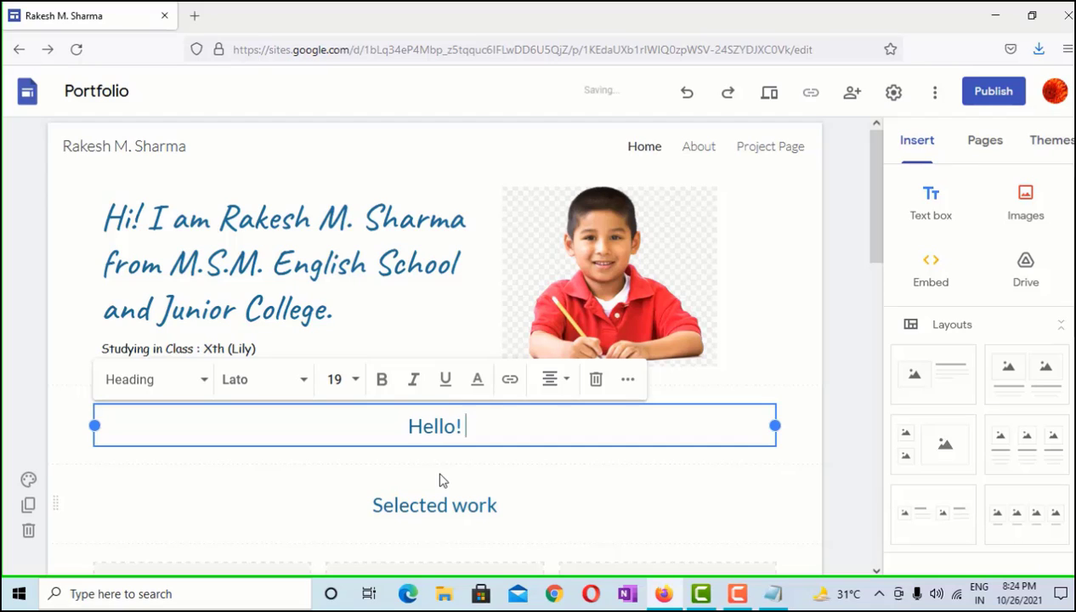
text(I)
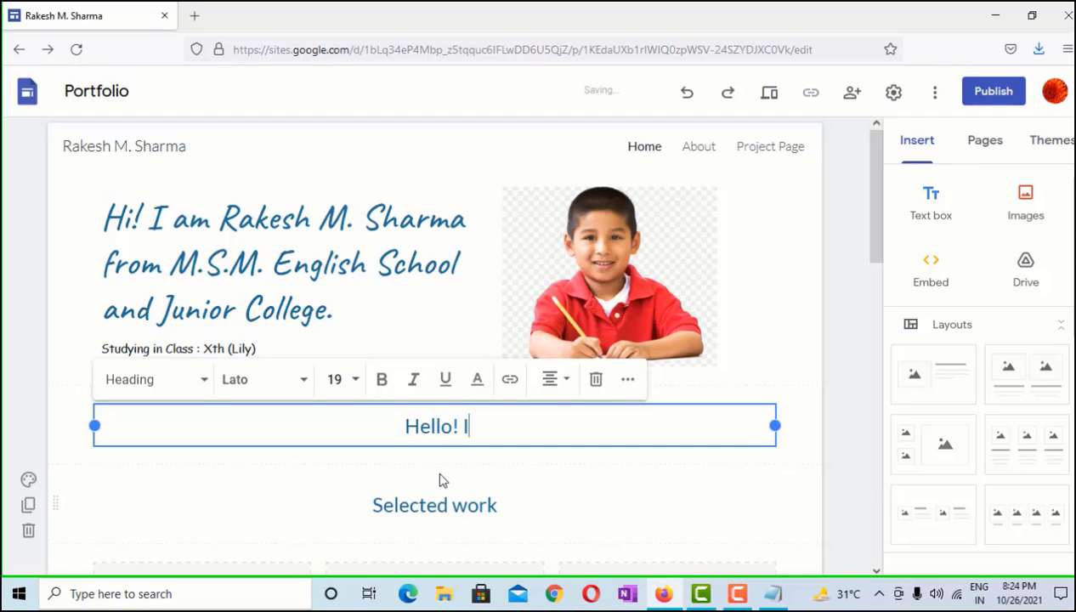
text( am a Spr)
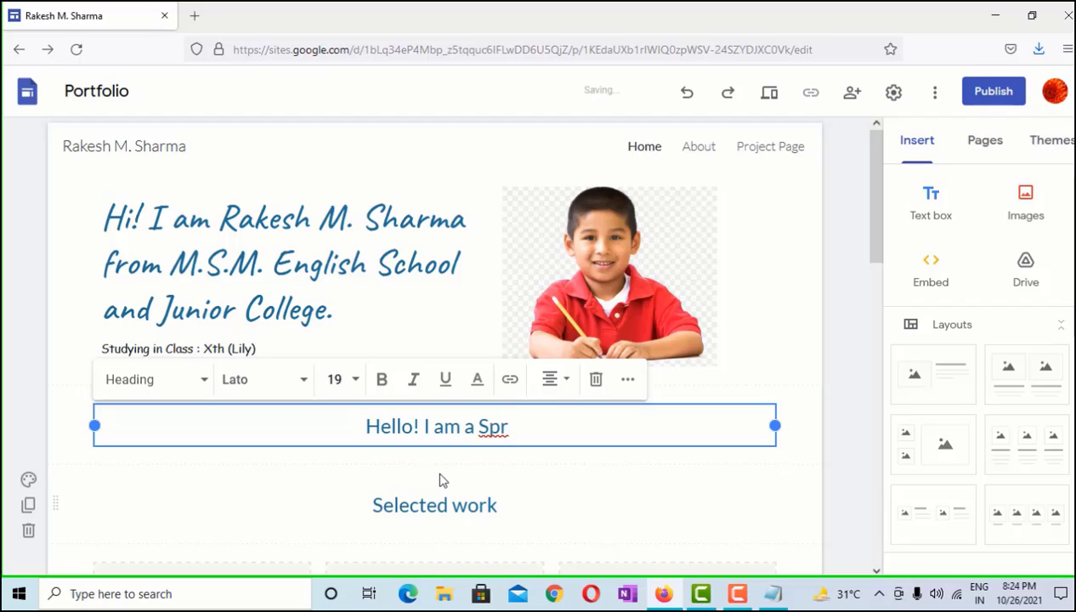
key(BackSpace)
text(orts )
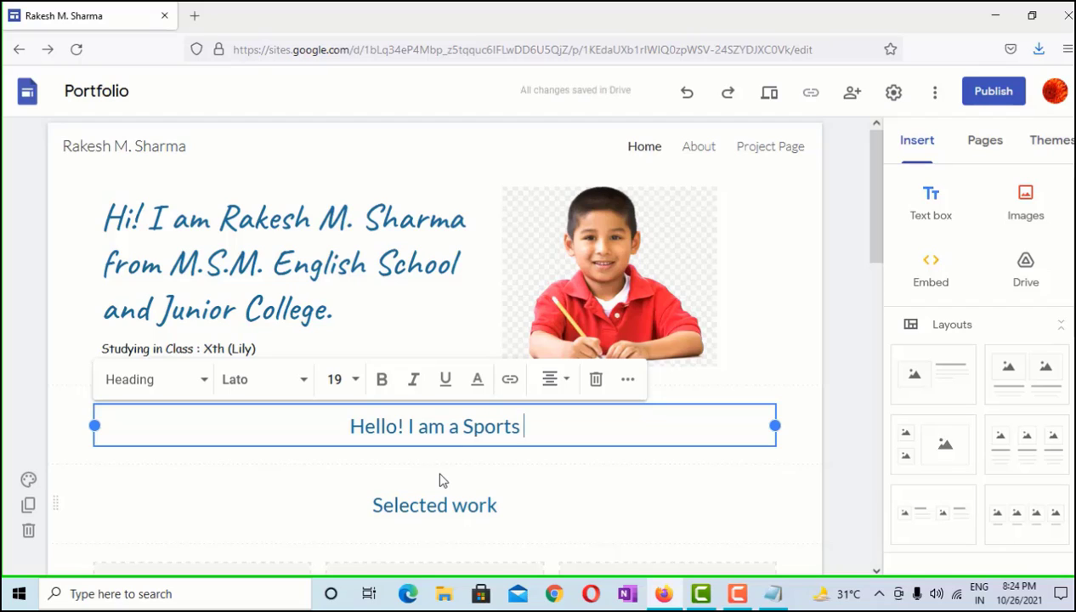
text(Persion)
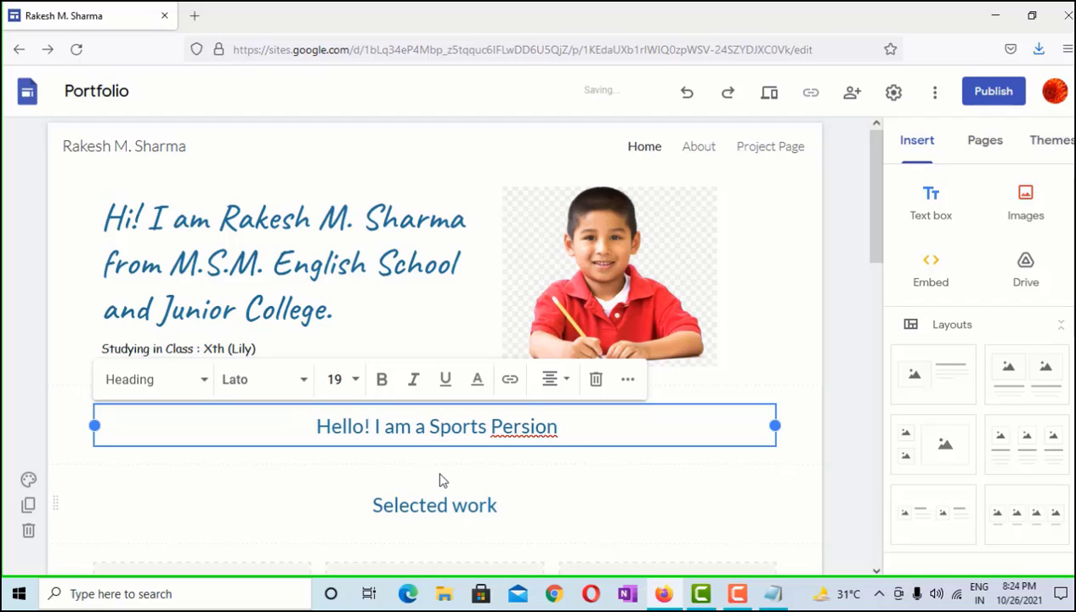
key(BackSpace)
key(BackSpace)
key(BackSpace)
text(on)
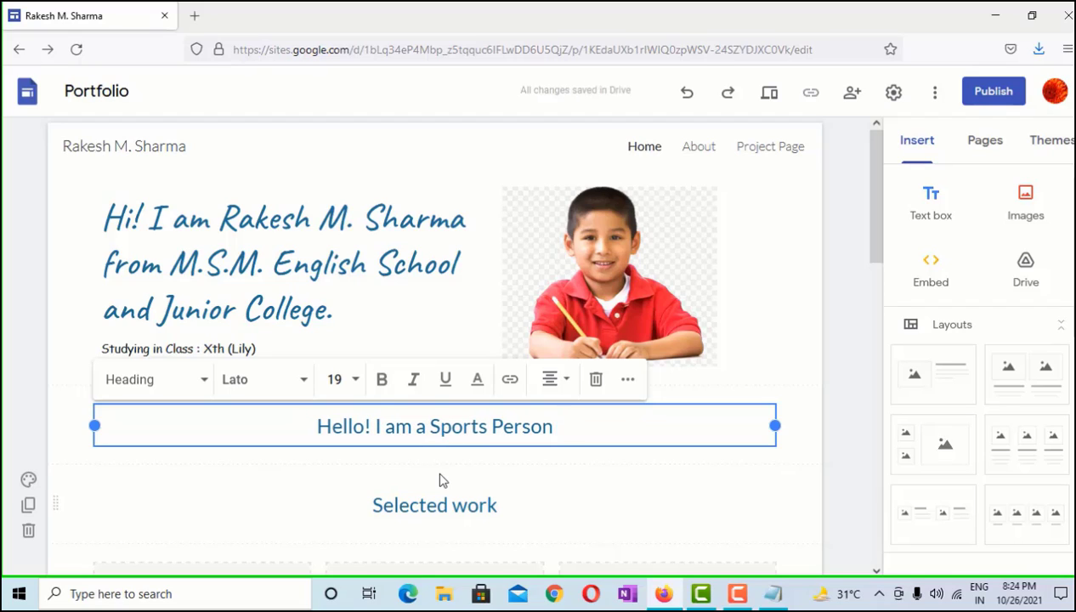
text( and)
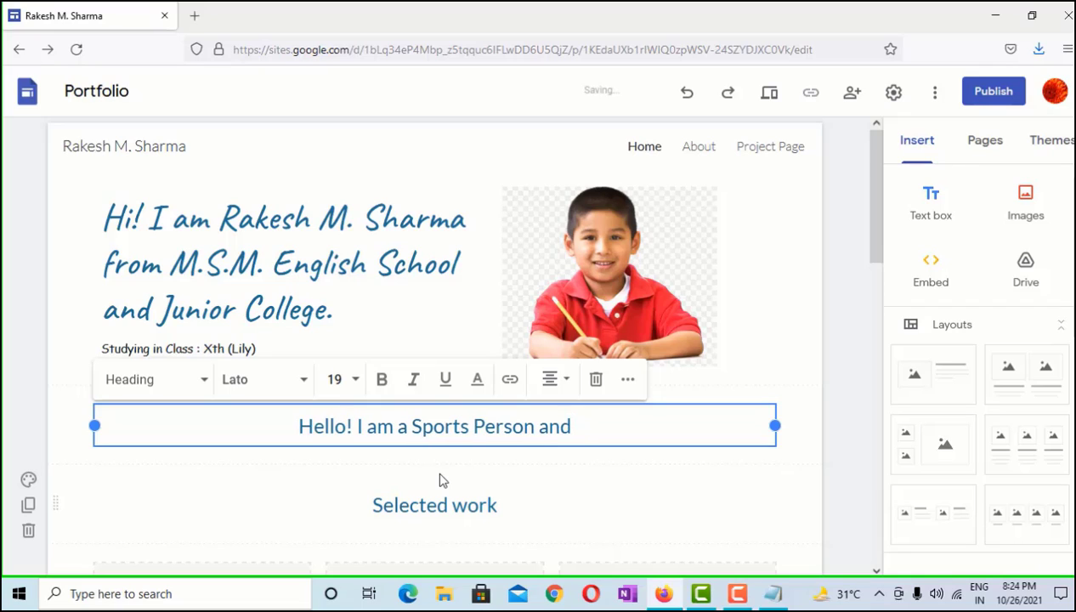
text( love to play Chess)
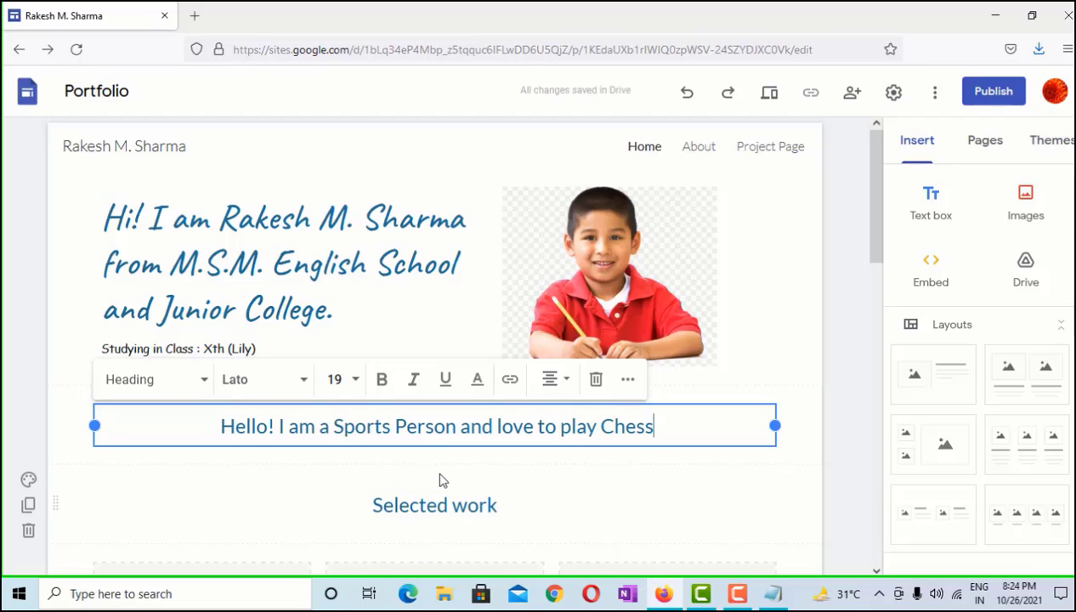
text(. )
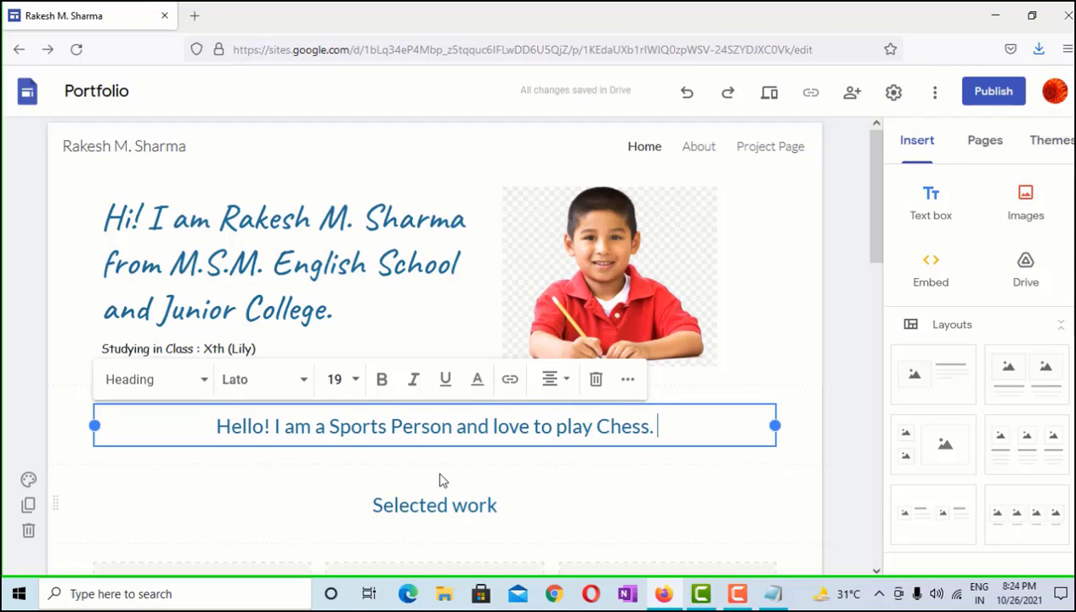
text(I am a )
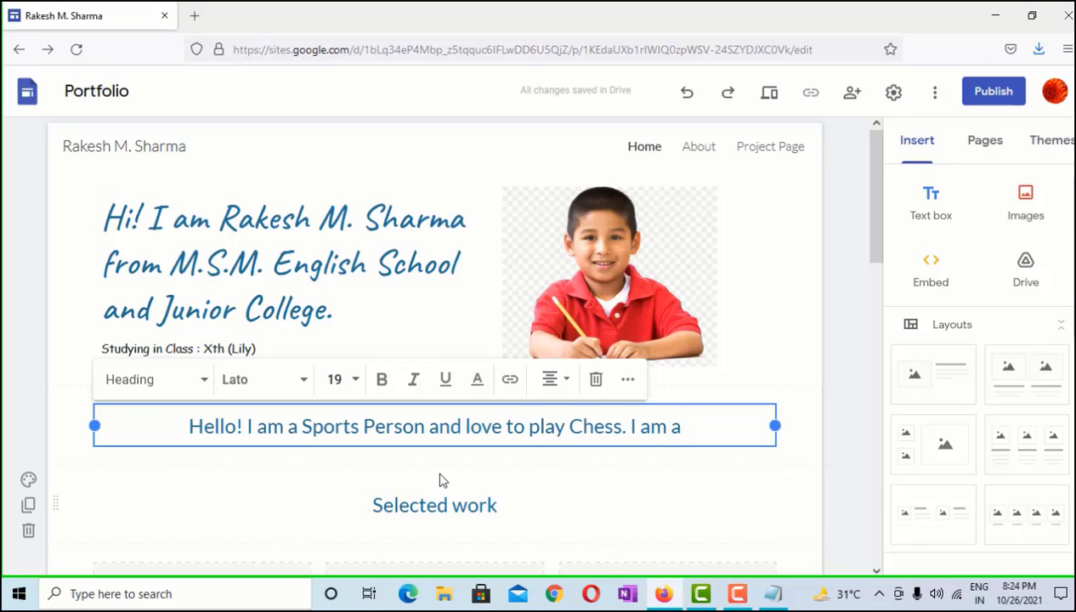
text(goog)
key(BackSpace)
text(d )
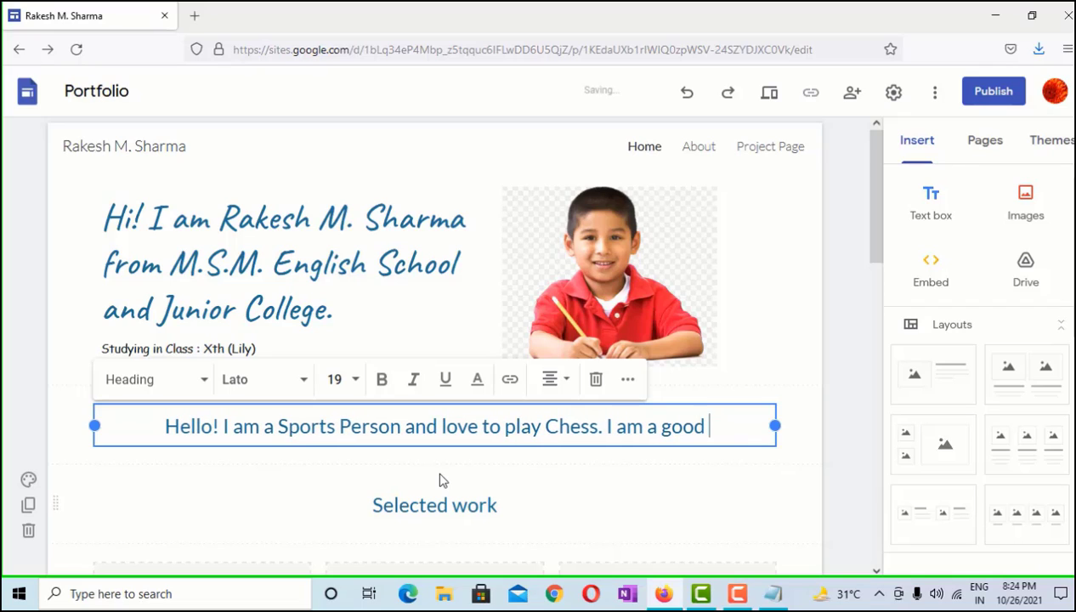
text(lis)
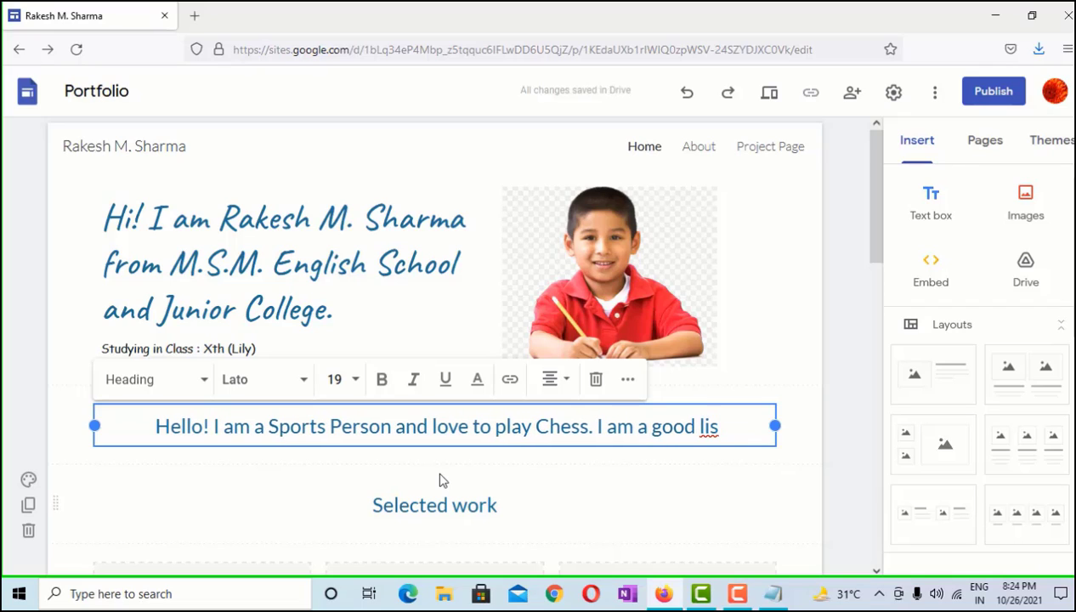
text(tener )
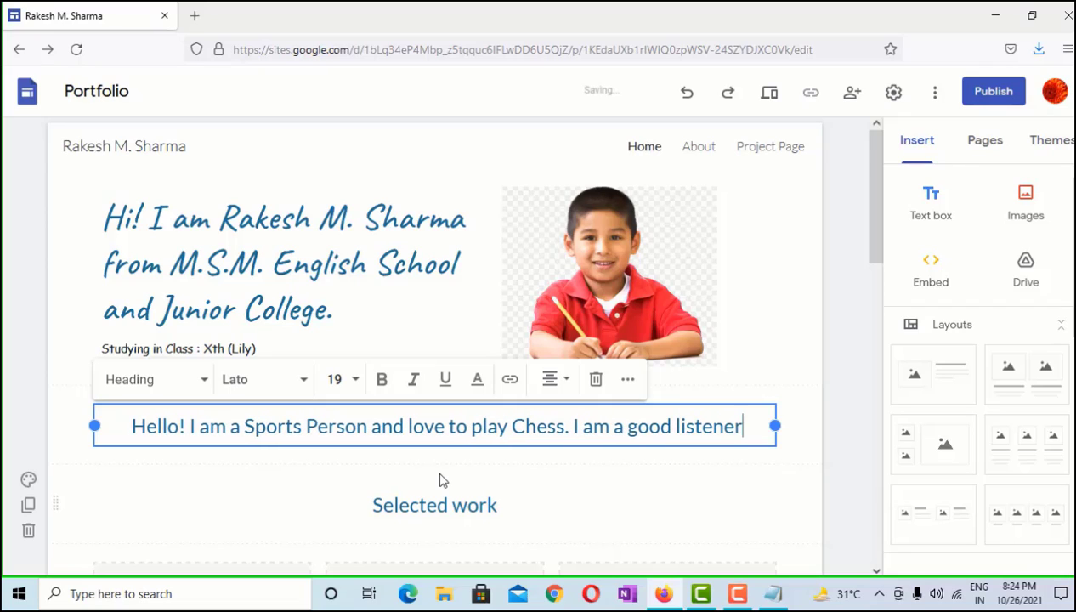
text(a)
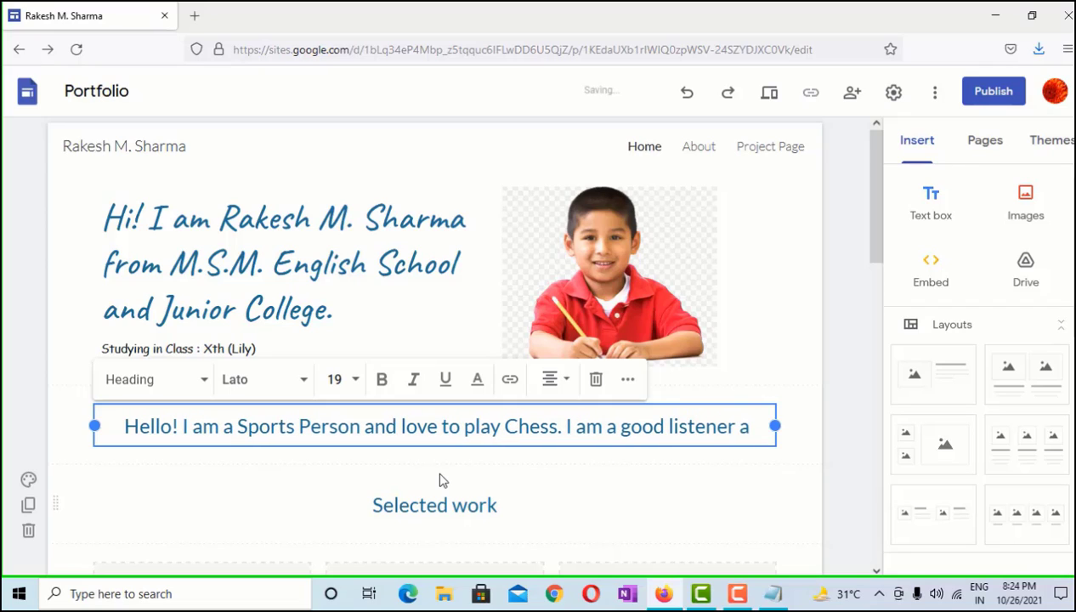
text(lso)
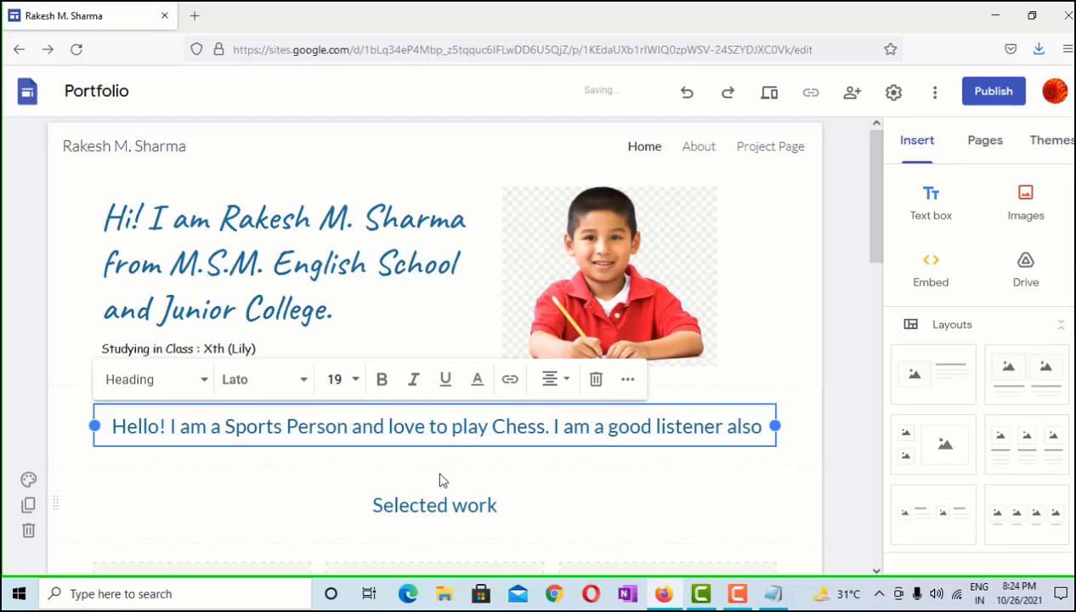
text(.)
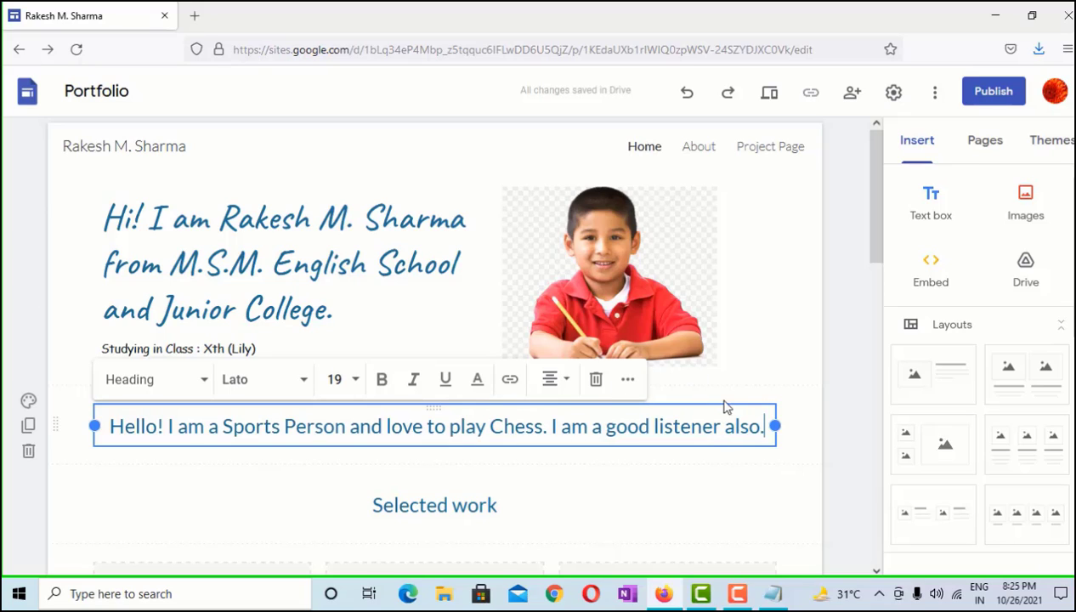
click(725, 511)
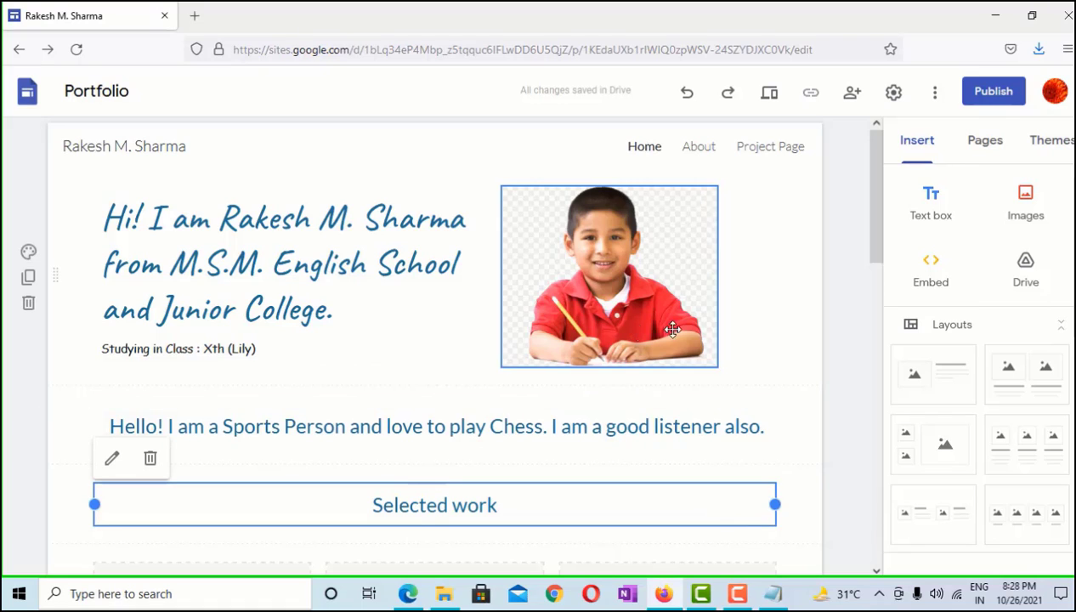
scroll(720, 418, down, 3)
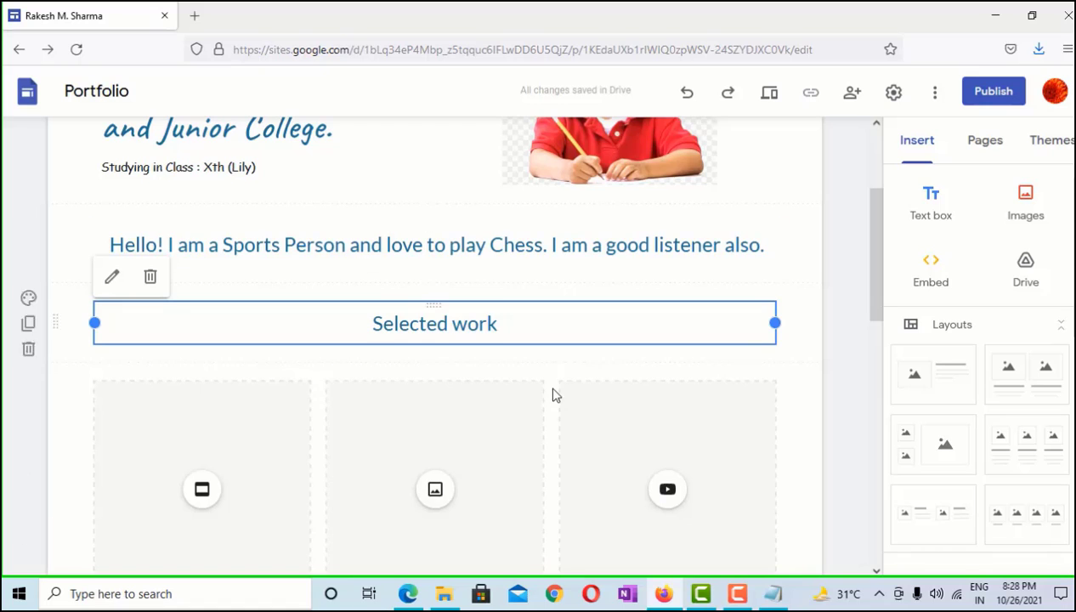
scroll(553, 397, down, 2)
click(442, 234)
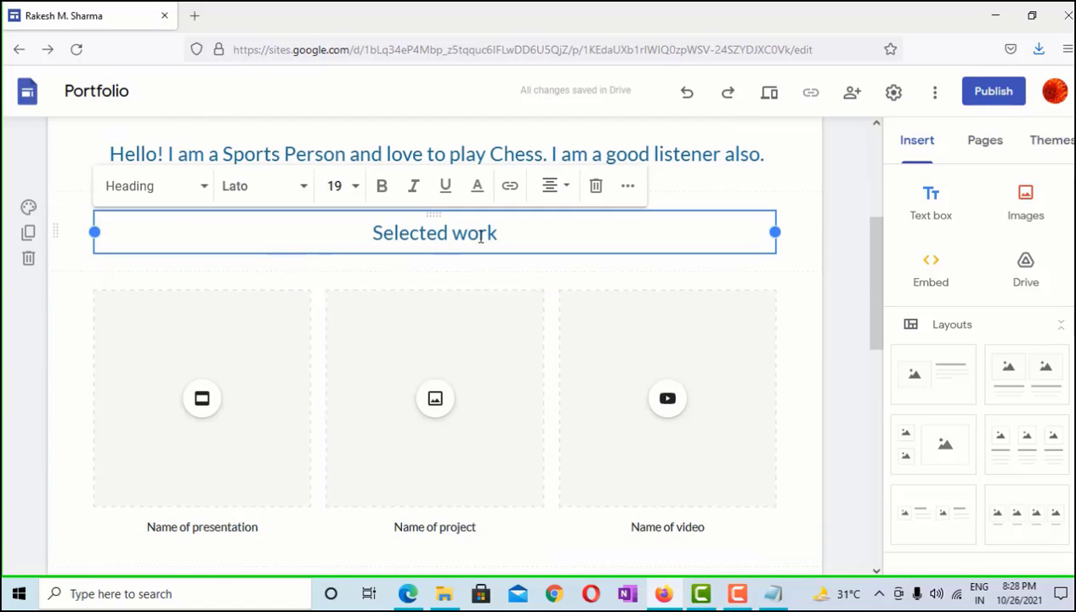
scroll(498, 232, down, 2)
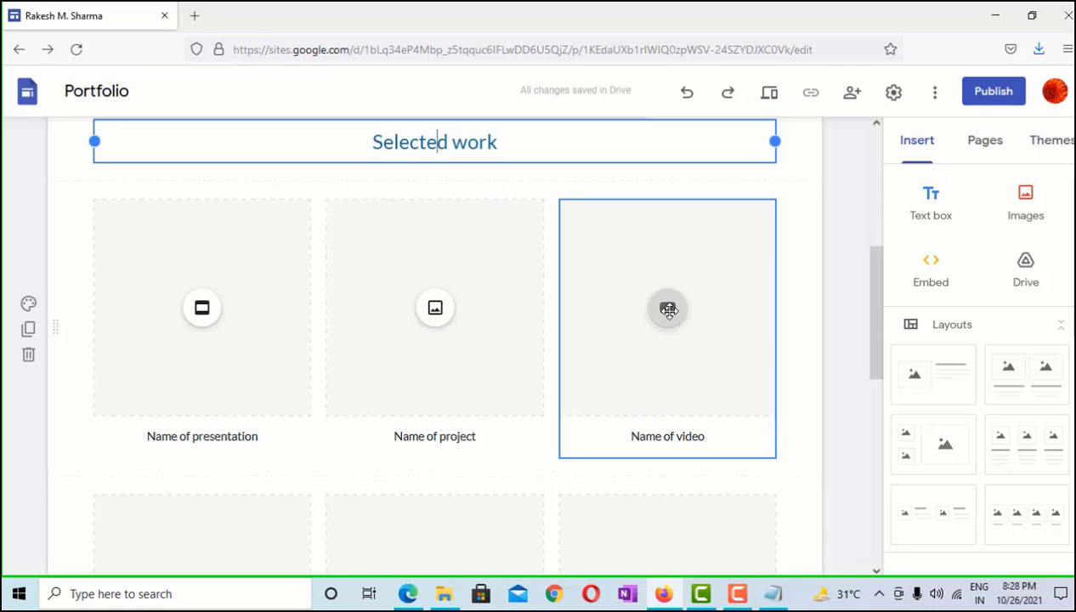
scroll(644, 321, down, 5)
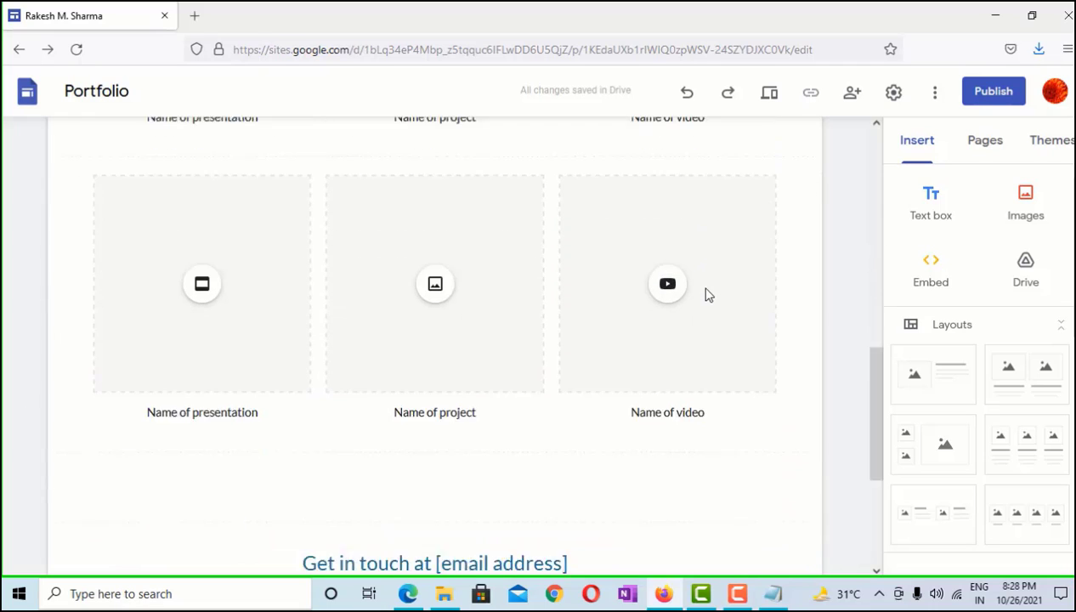
scroll(425, 323, down, 3)
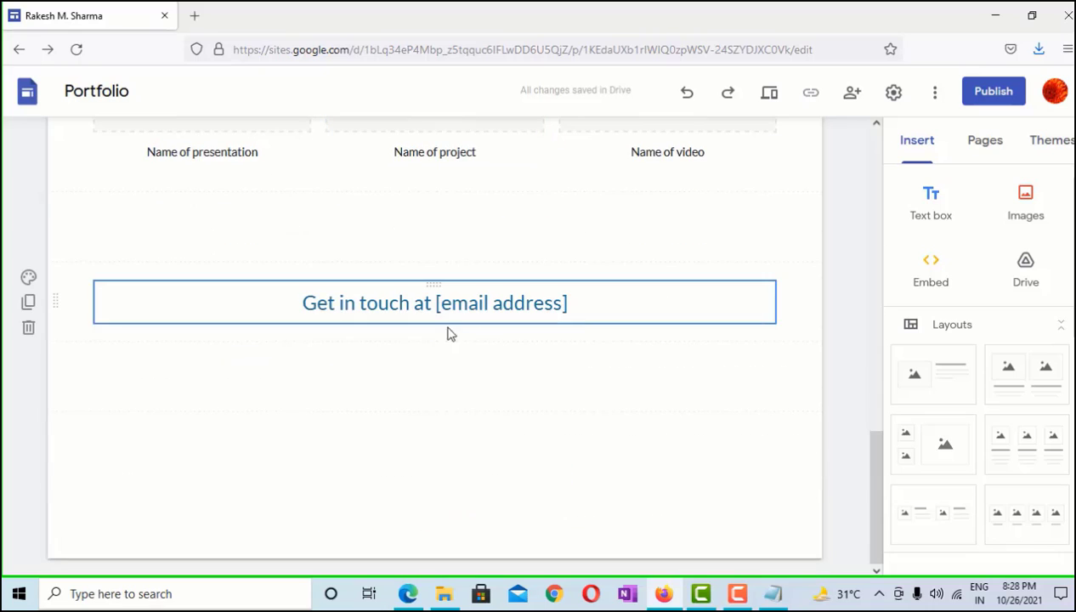
scroll(487, 291, up, 5)
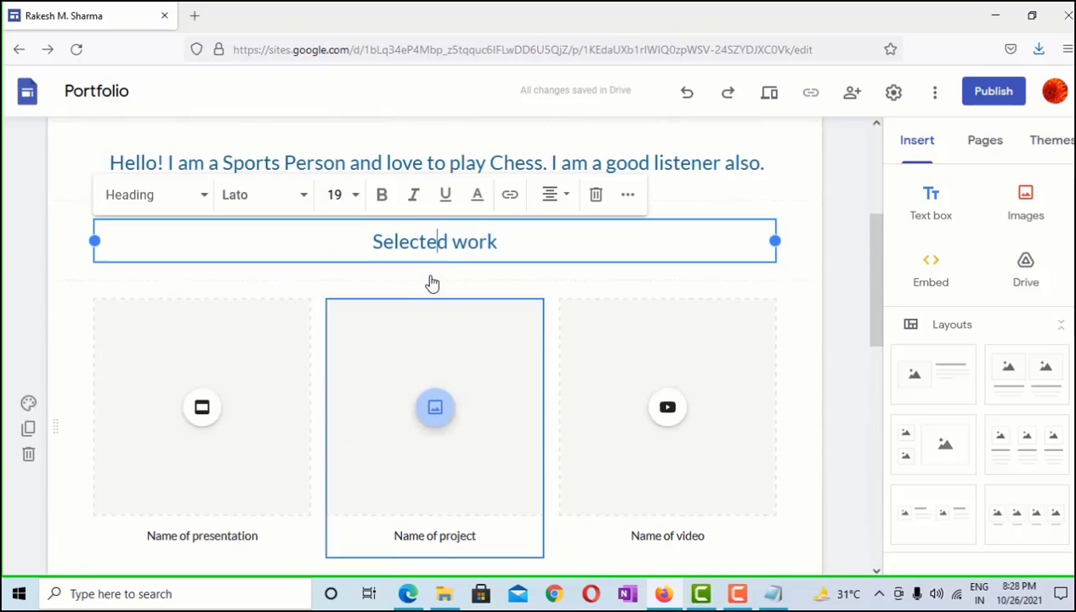
scroll(204, 459, down, 1)
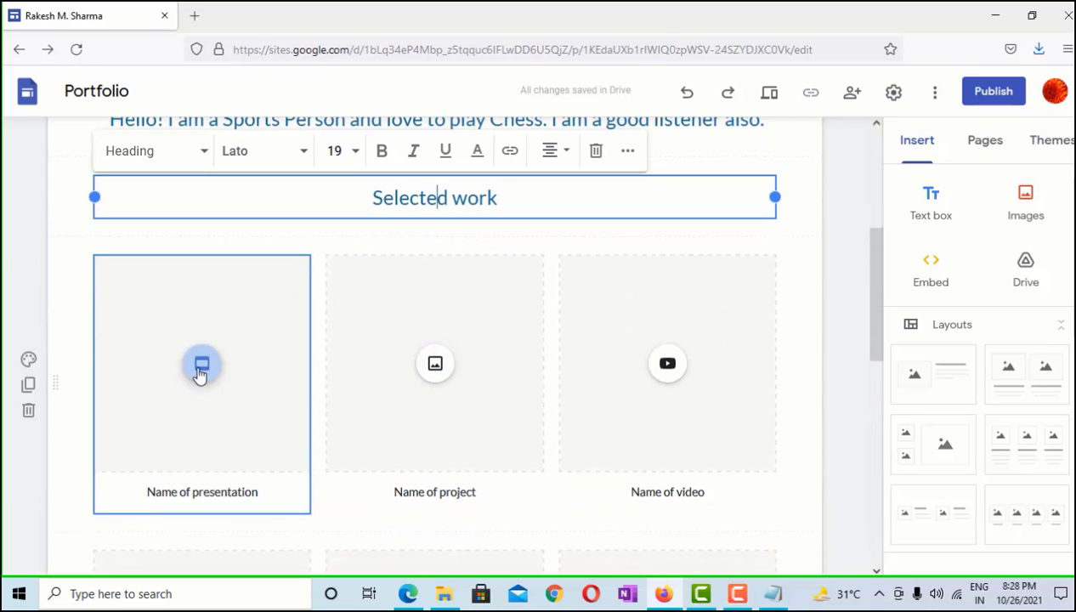
Insert the 'Class 9th B (J+T)' Google Slides presentation into the first card
click(202, 366)
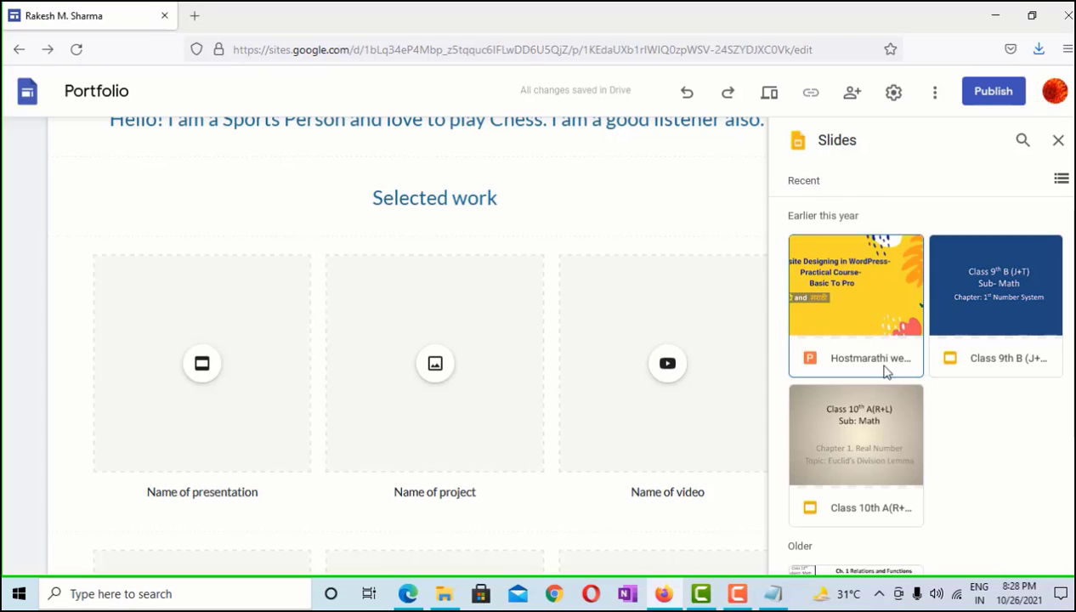
click(1011, 294)
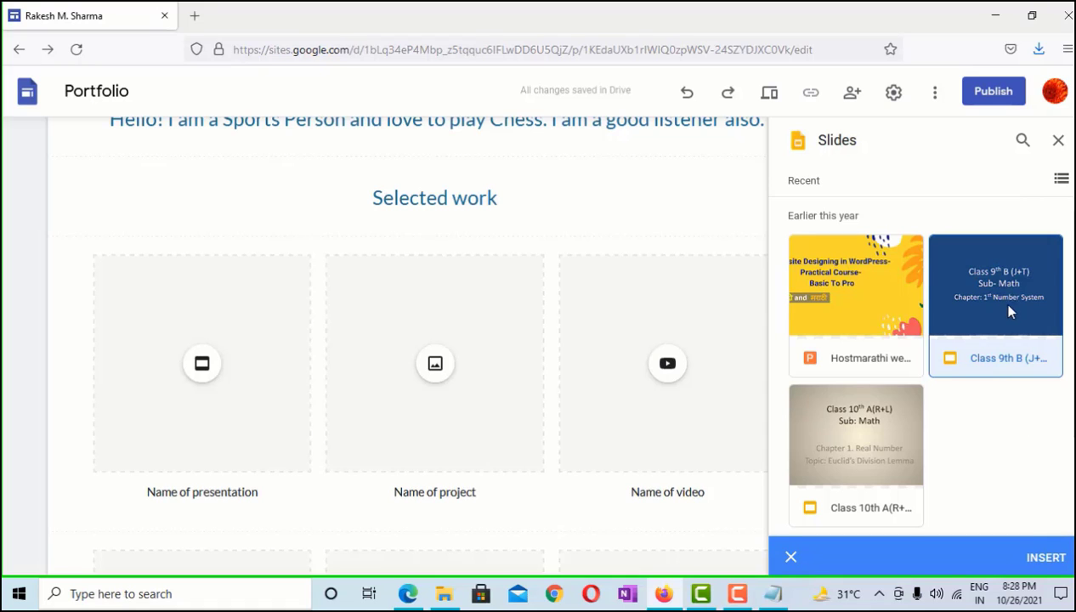
click(1045, 560)
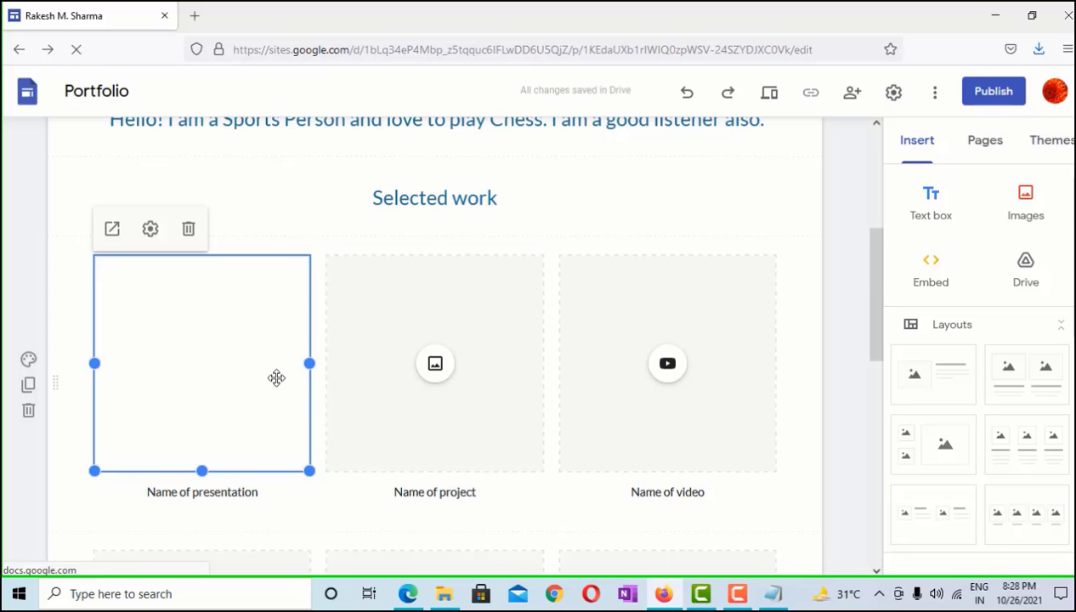
scroll(579, 316, up, 2)
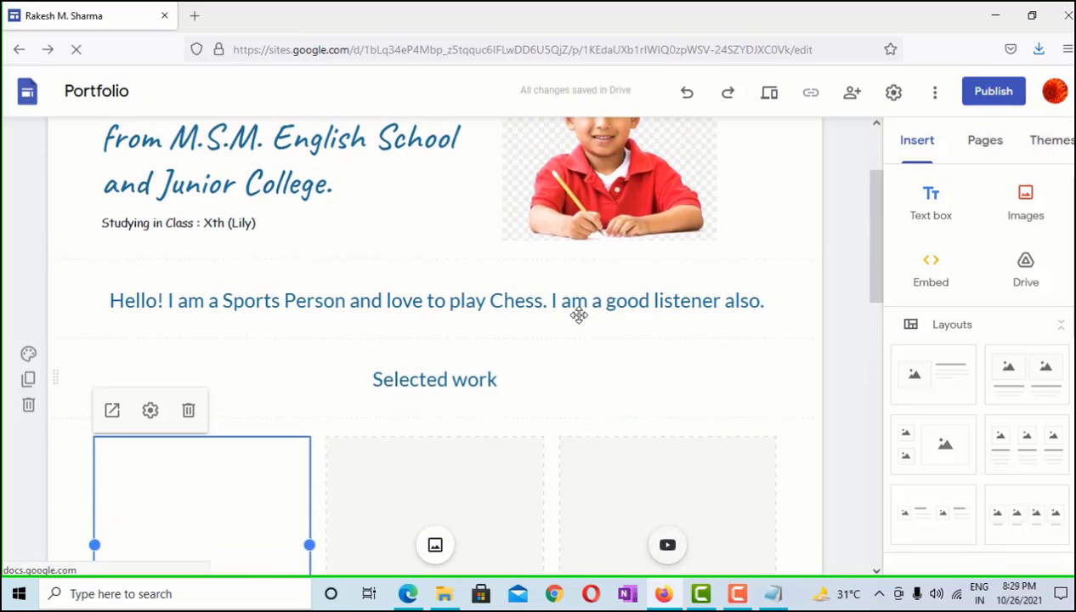
scroll(433, 325, down, 3)
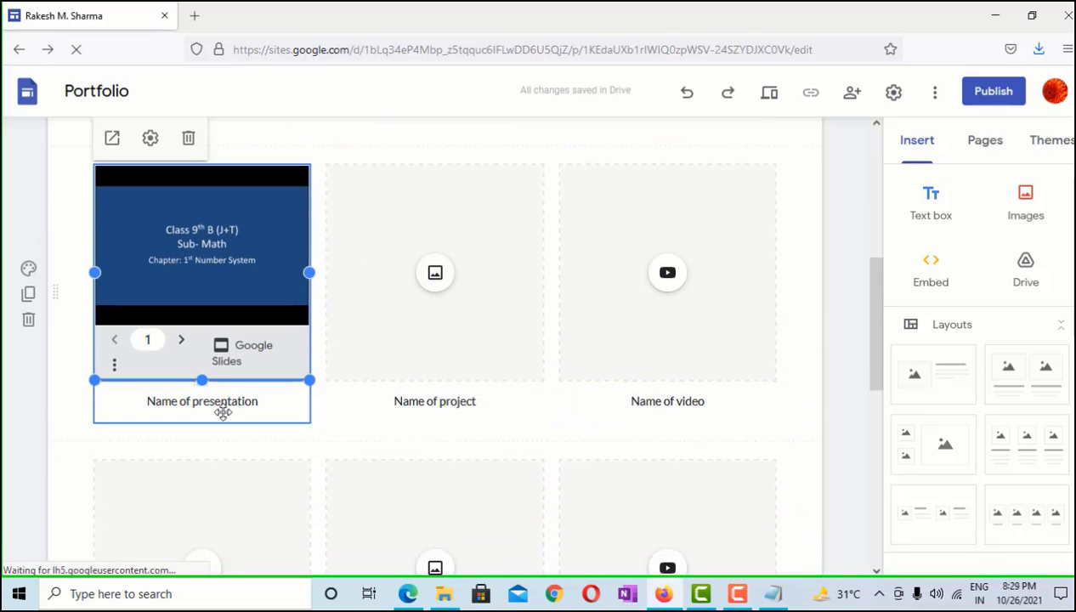
Change the presentation caption to 'Number System' and select the Get in touch heading
triple_click(216, 405)
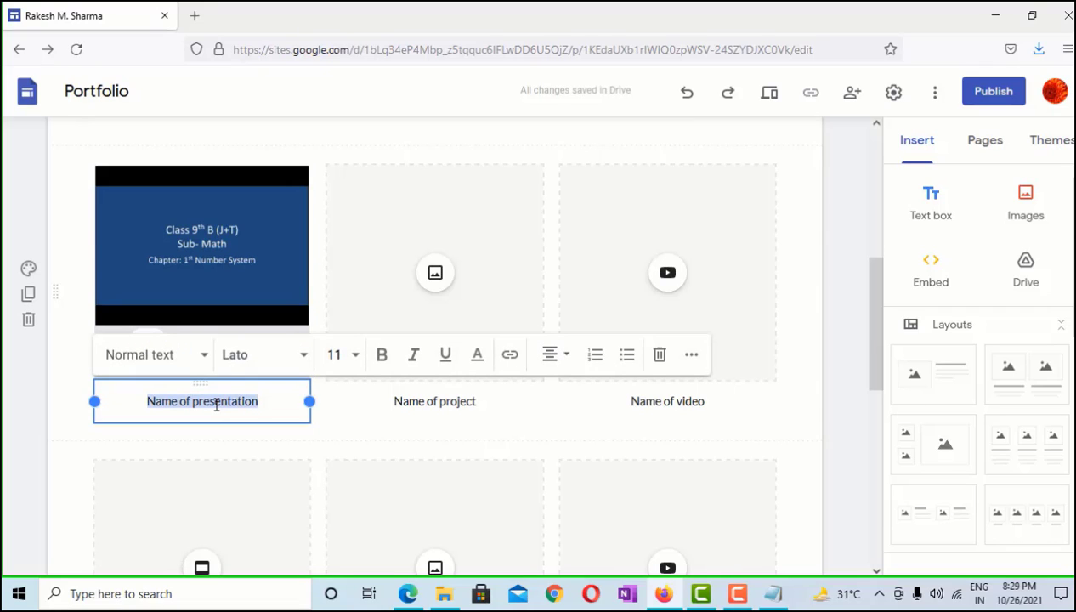
text(Number)
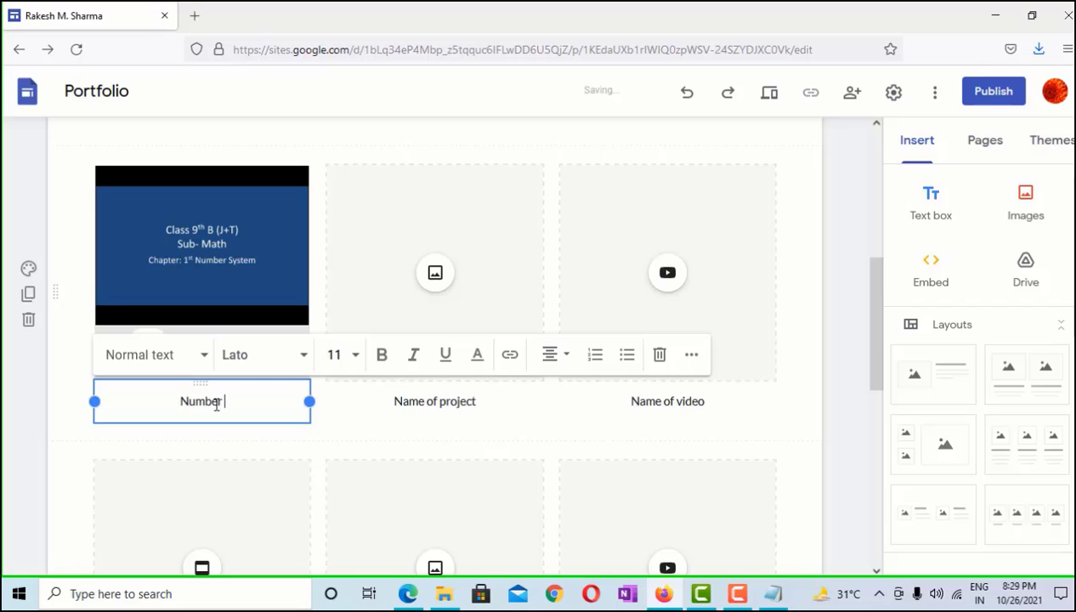
text( System)
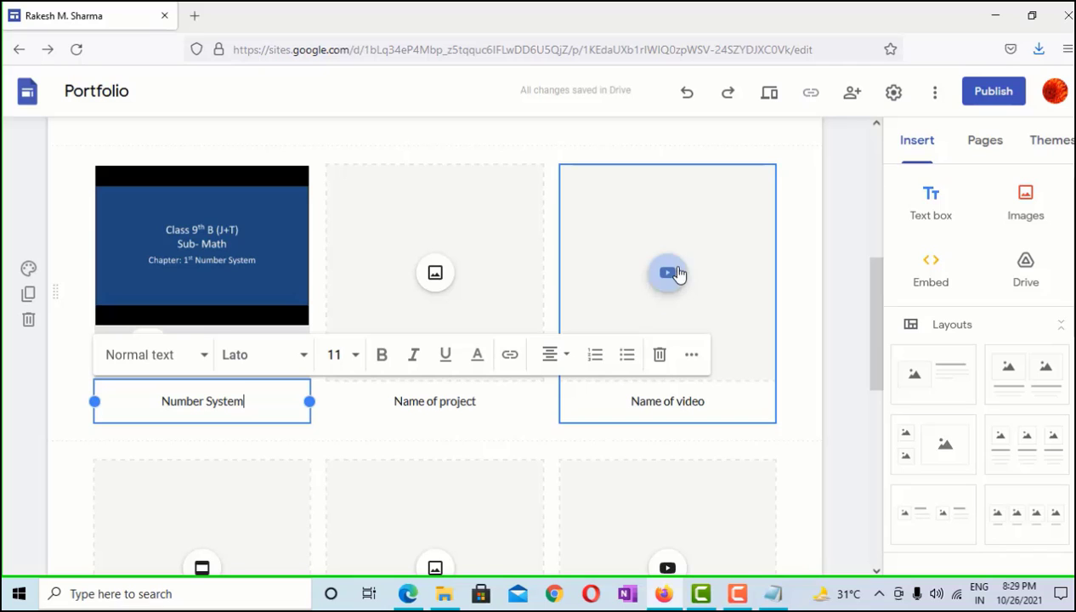
scroll(707, 408, down, 2)
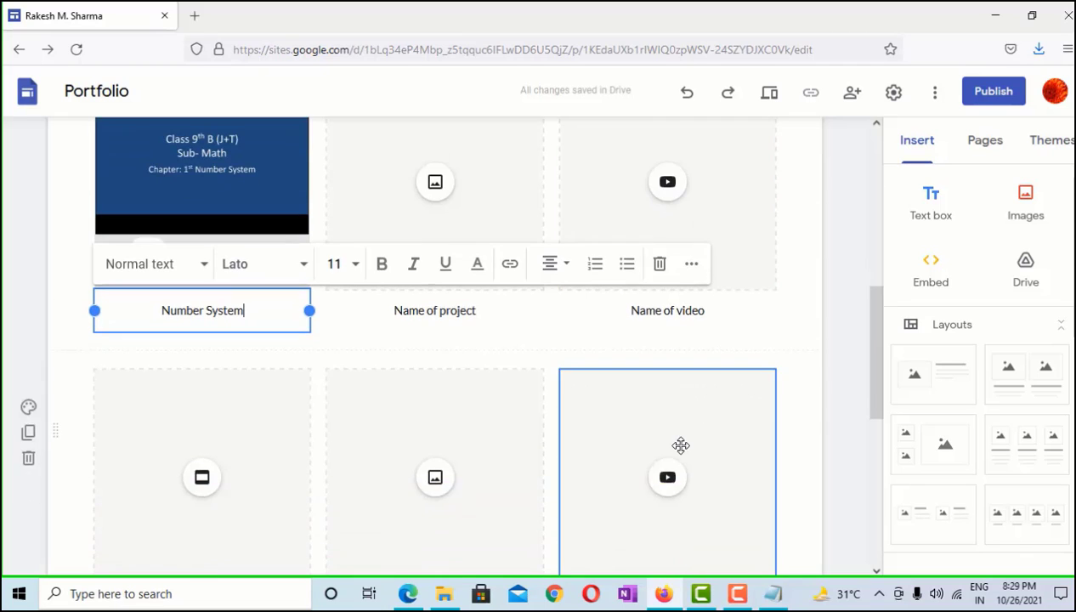
scroll(681, 446, down, 8)
scroll(487, 446, up, 2)
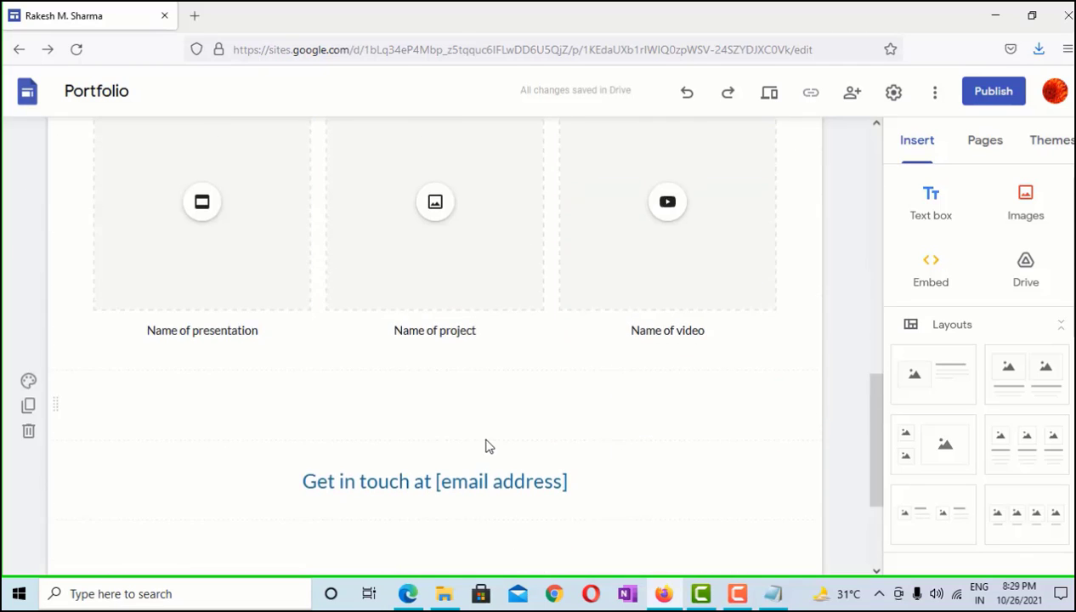
scroll(487, 446, down, 2)
triple_click(388, 395)
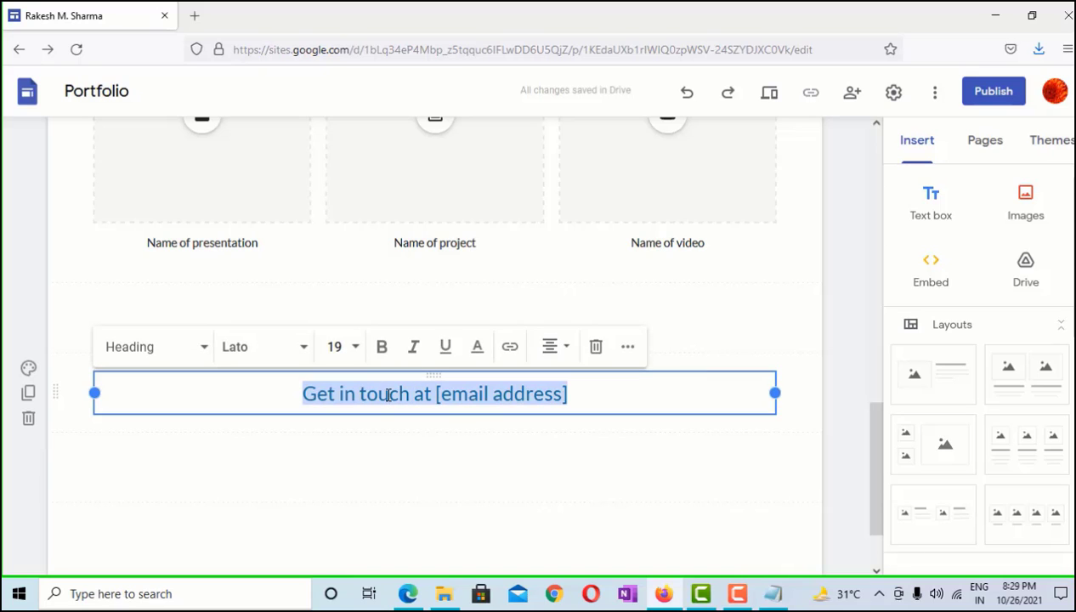
scroll(476, 408, down, 2)
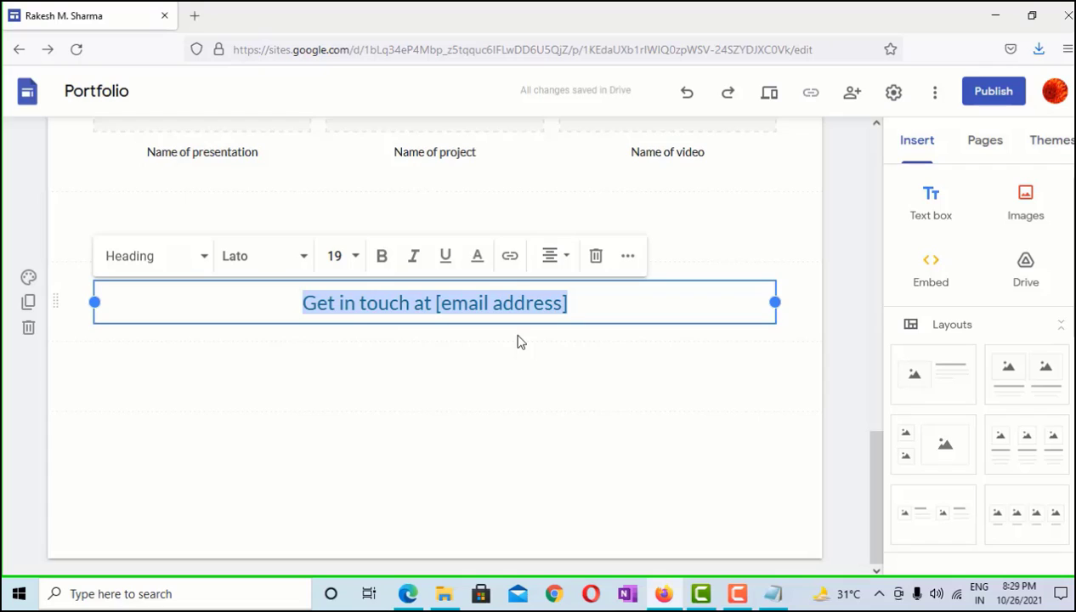
Replace the Get in touch heading with the contact e-mail address, centre-aligned
text(Ema)
key(BackSpace)
key(BackSpace)
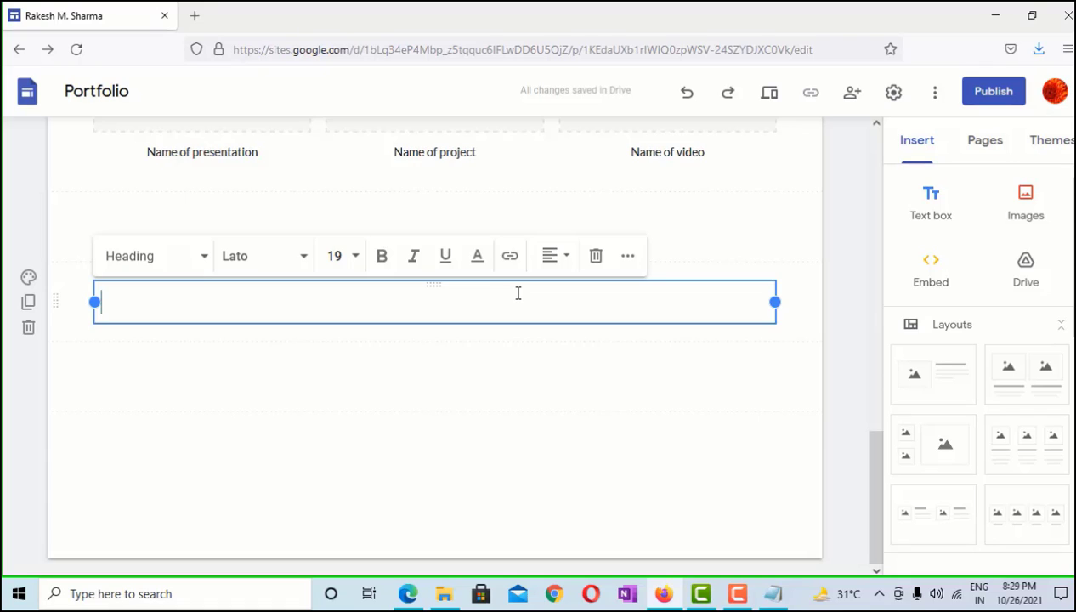
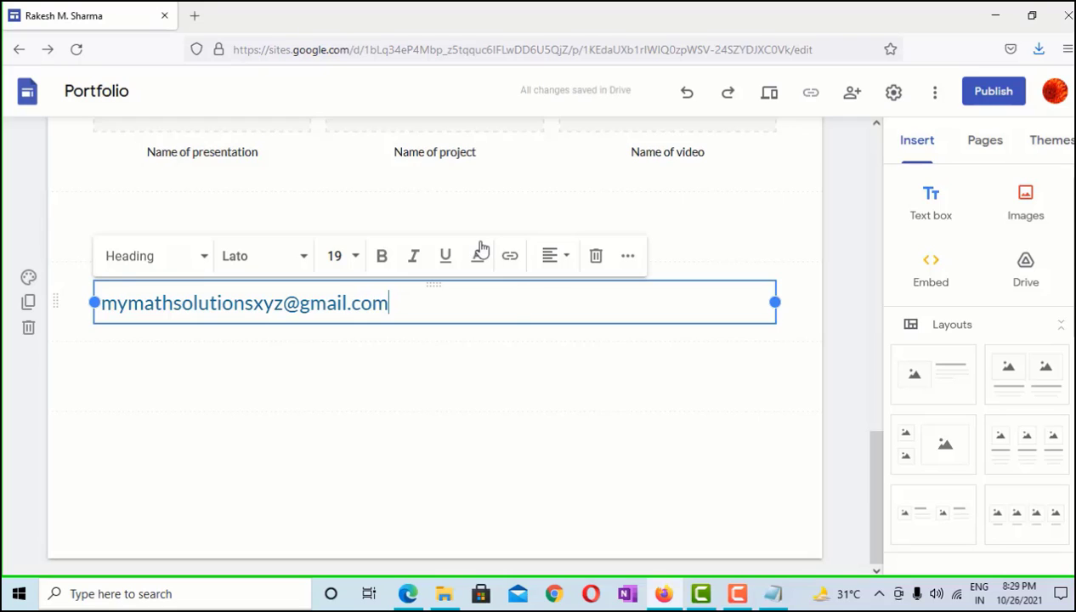
click(549, 257)
click(551, 304)
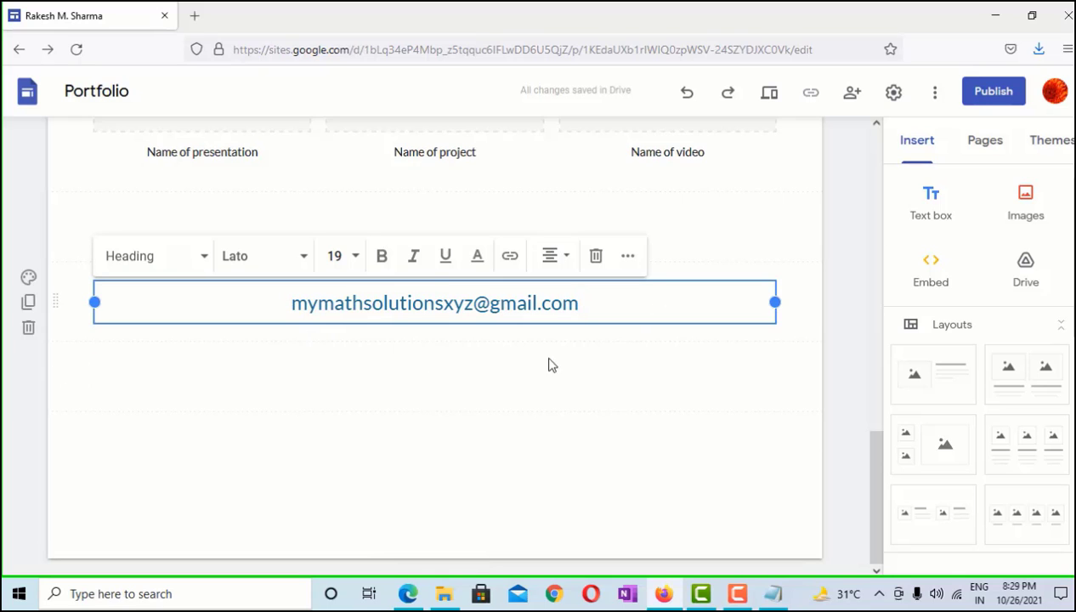
scroll(541, 364, up, 3)
scroll(541, 364, up, 1)
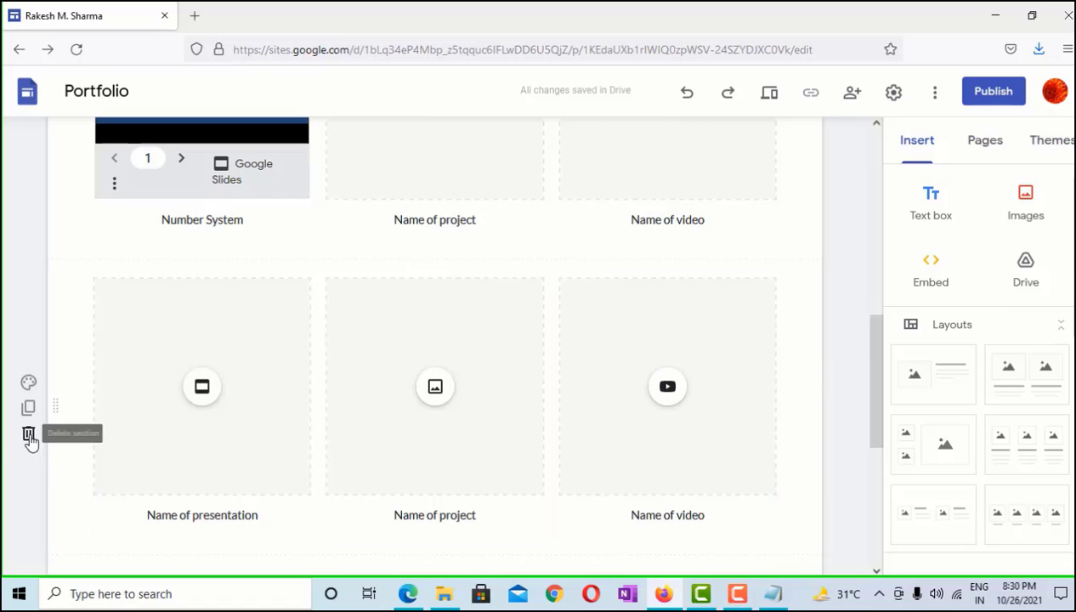
Delete the empty second card row and apply the Style 3 dark blue section colour
click(28, 435)
scroll(306, 377, up, 2)
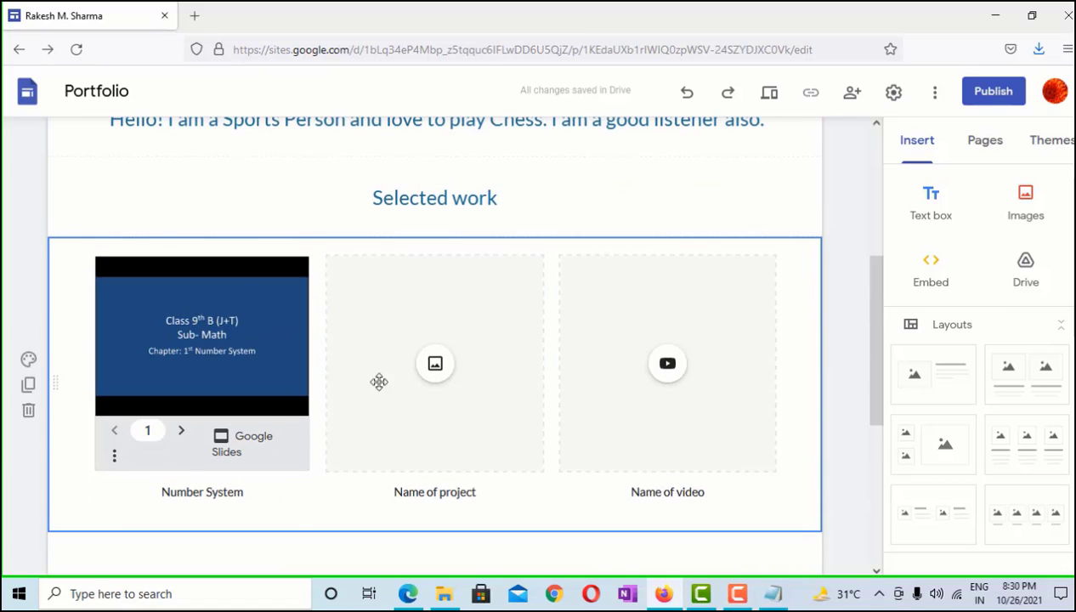
click(29, 360)
click(129, 456)
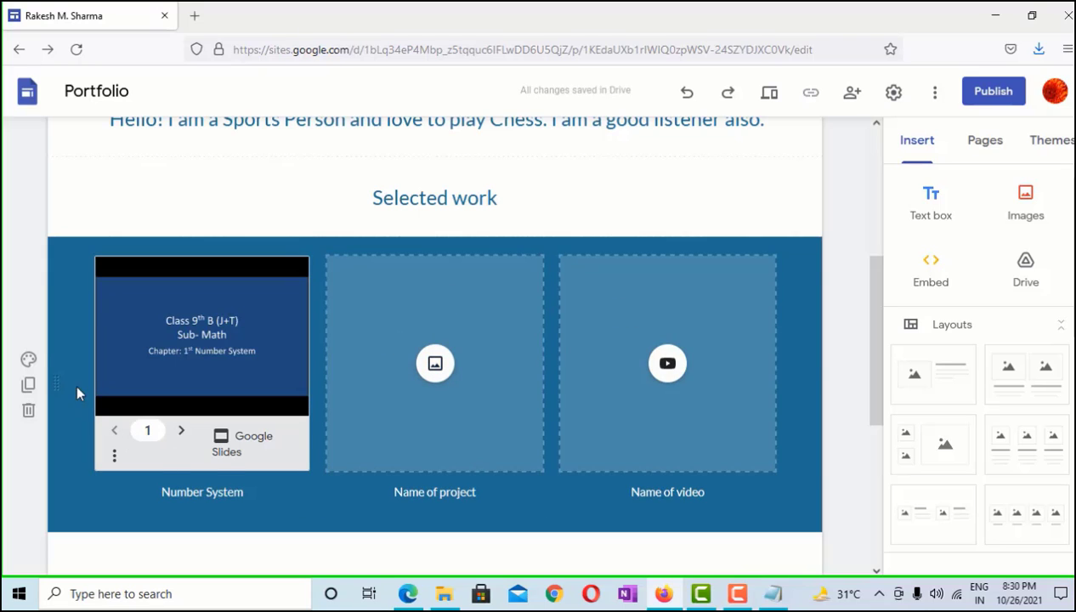
click(29, 361)
mouse_move(143, 489)
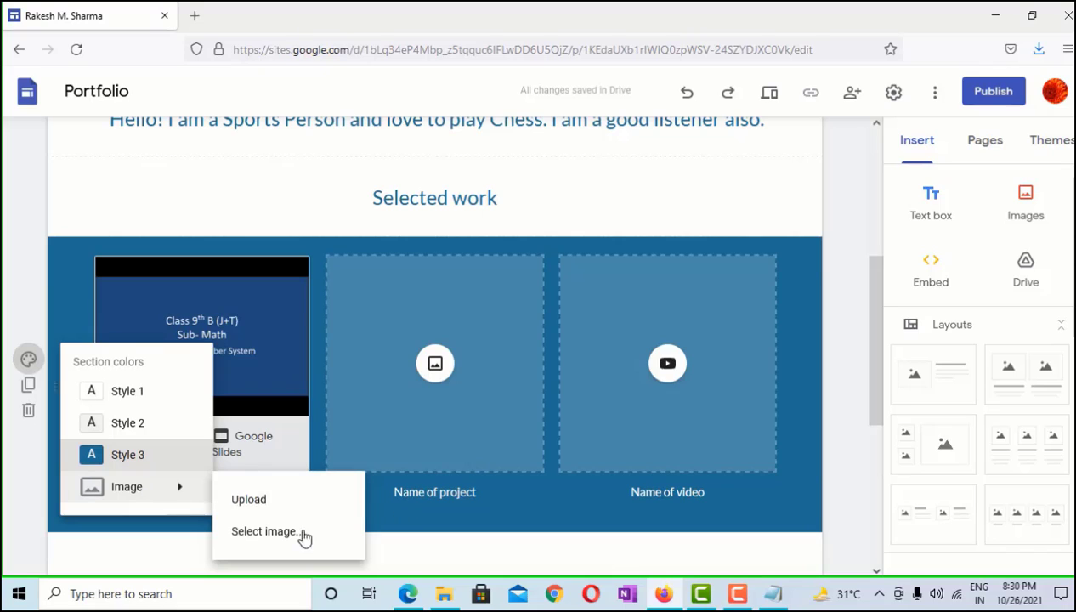
click(579, 510)
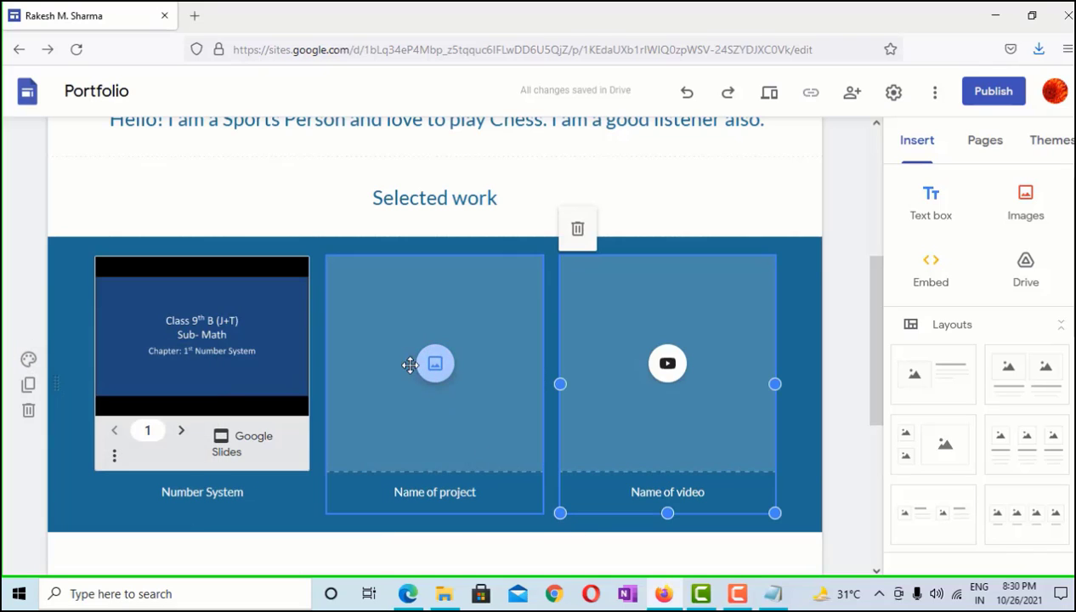
Retitle the Selected work heading as the Math section heading
double_click(423, 196)
click(424, 195)
triple_click(424, 195)
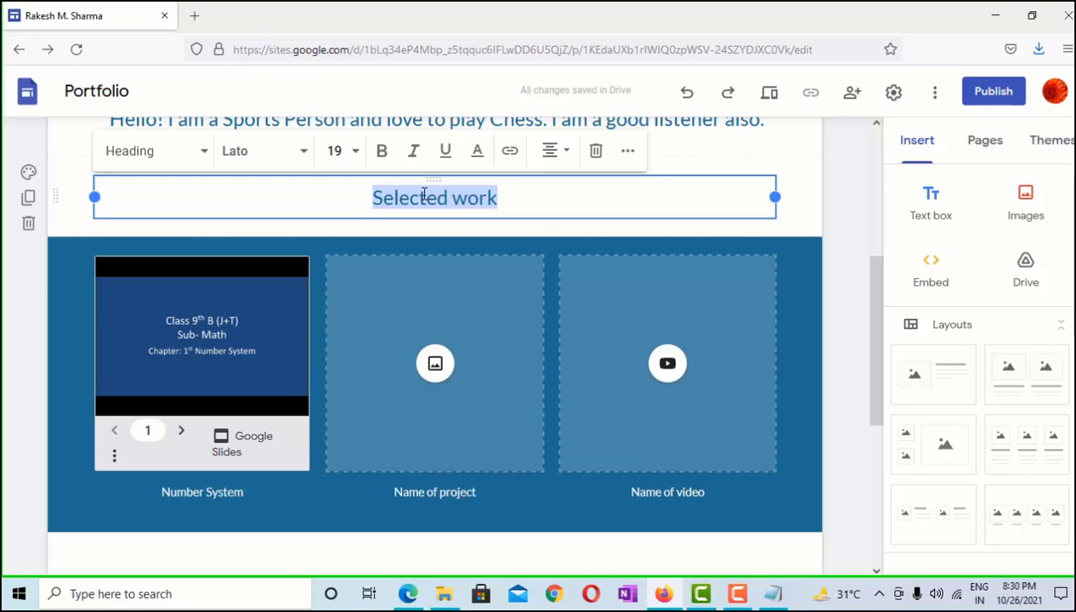
text(SMath)
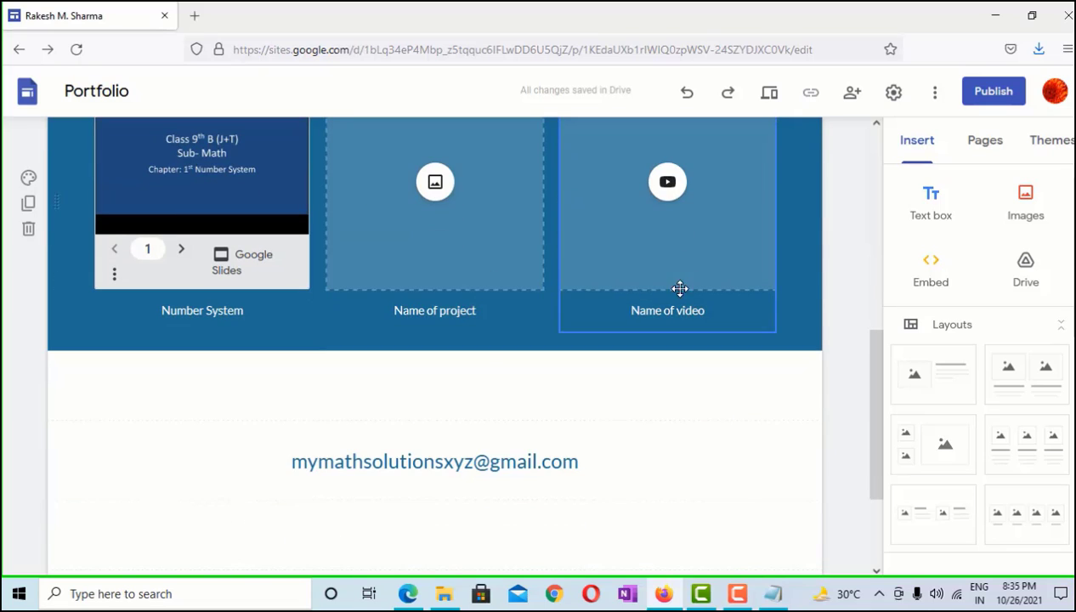
scroll(399, 510, up, 1)
scroll(457, 374, up, 1)
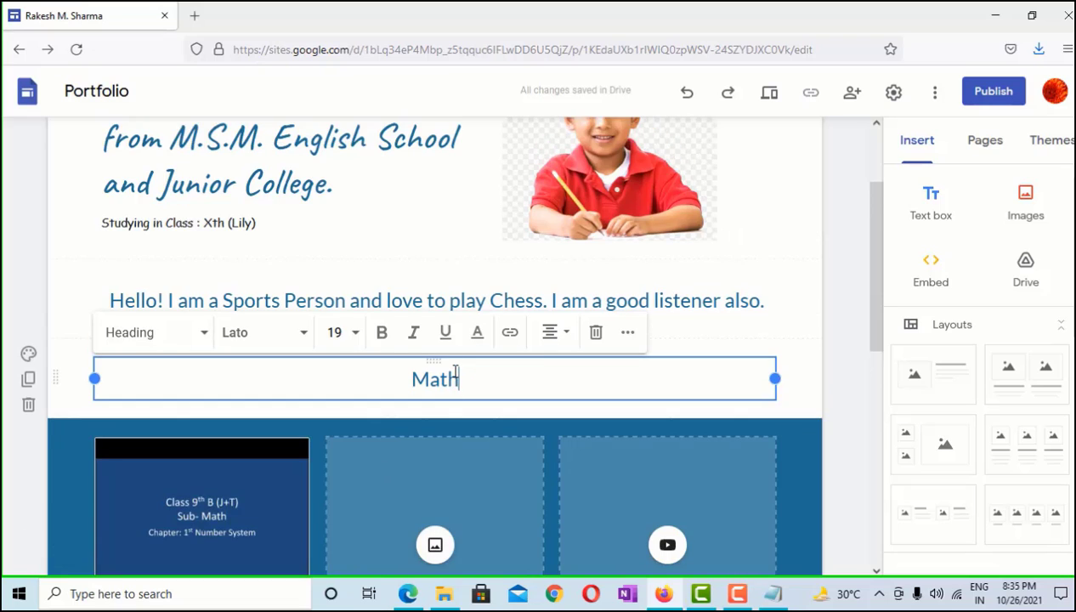
scroll(455, 366, down, 4)
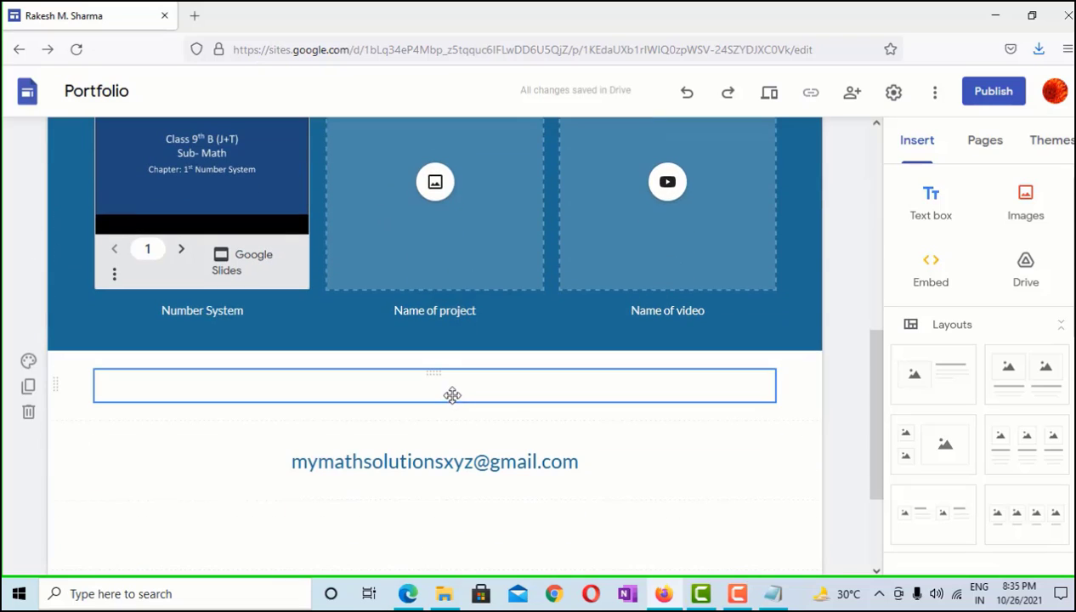
Add centred 'Science' text below the blue section, then delete that text section
click(454, 395)
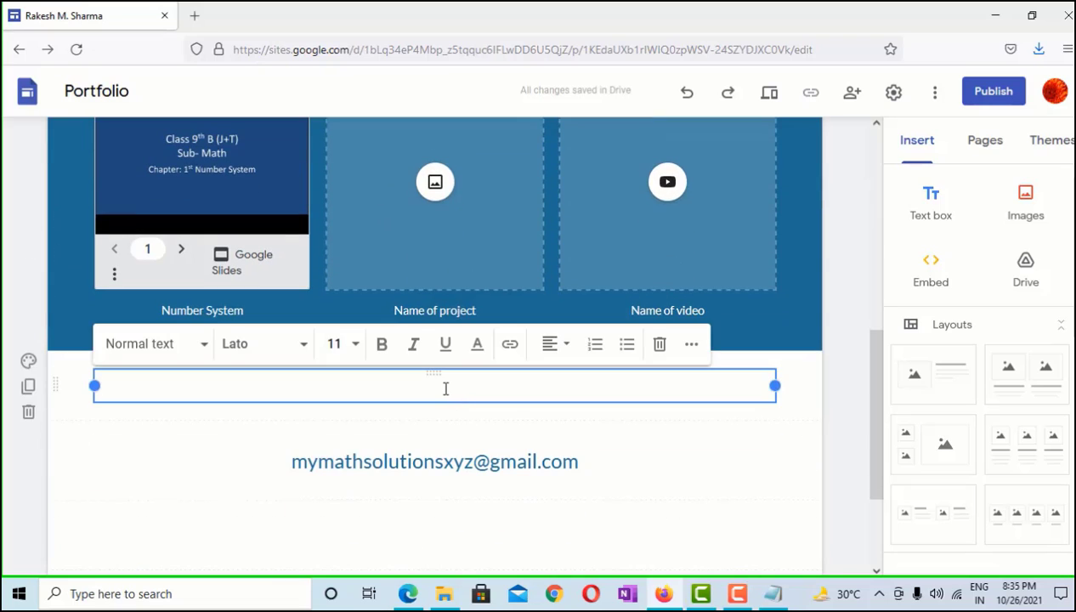
text(Sc)
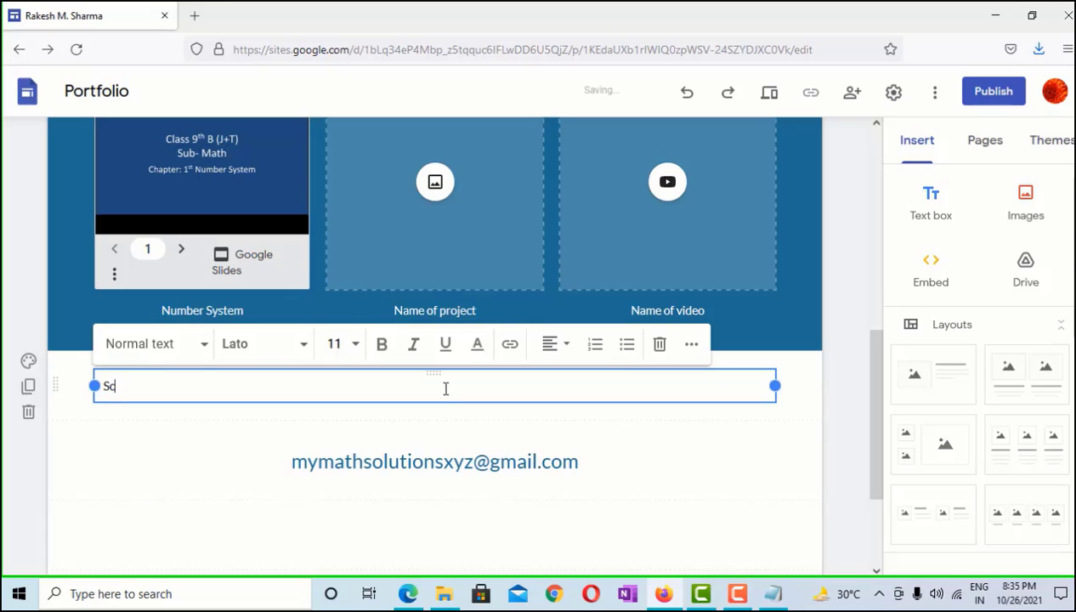
key(BackSpace)
key(BackSpace)
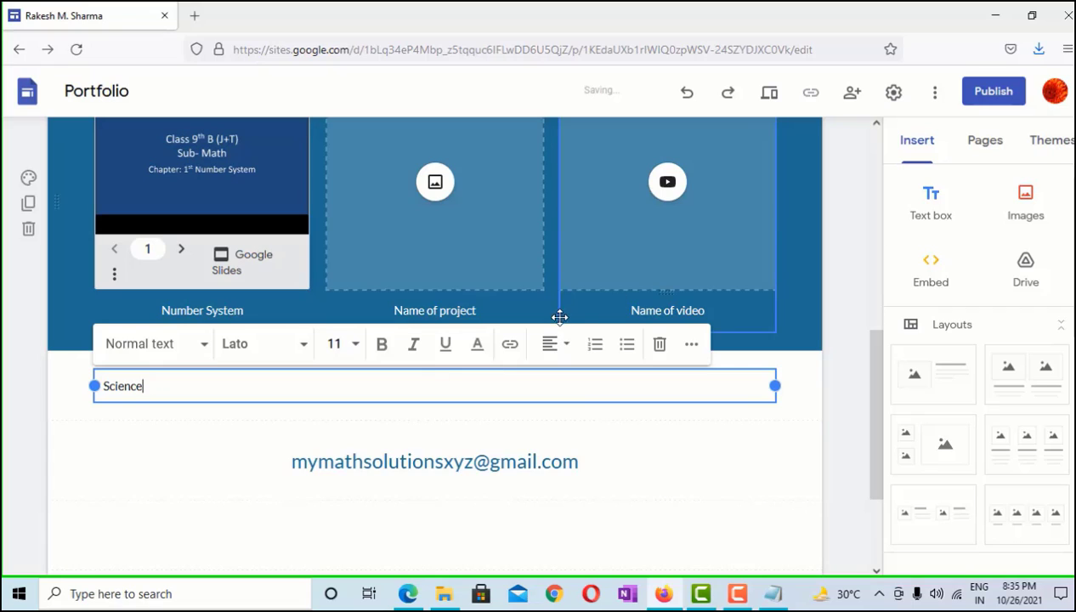
click(552, 345)
click(551, 389)
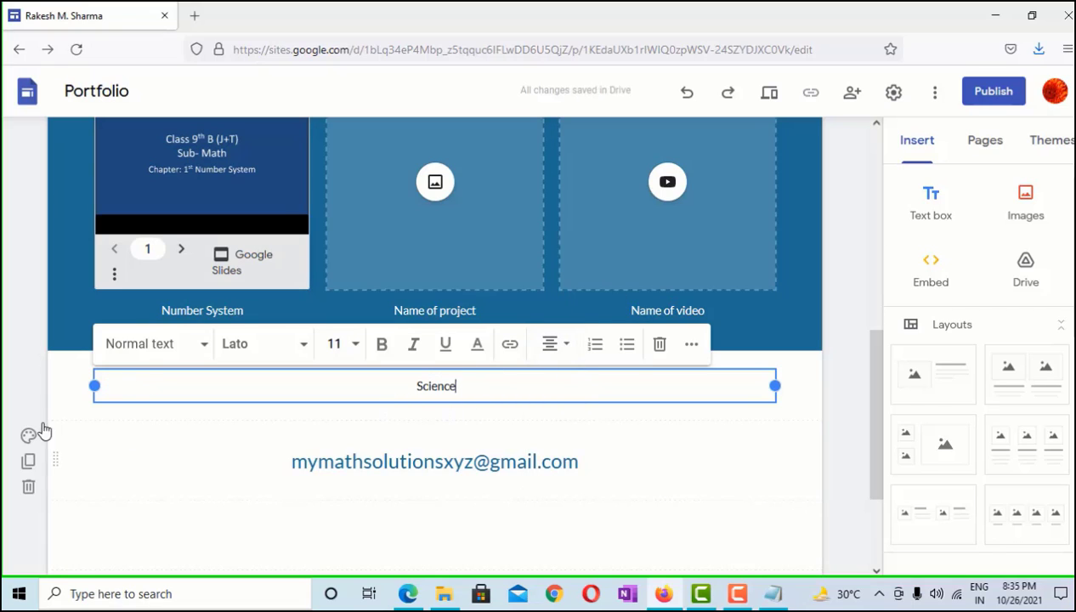
click(27, 412)
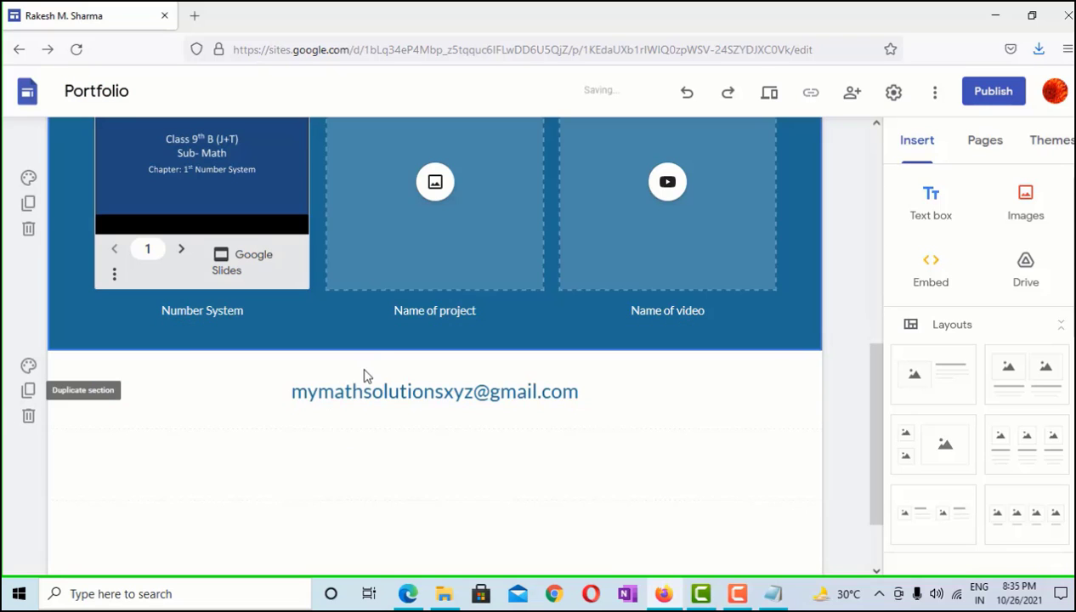
scroll(378, 372, up, 3)
scroll(452, 420, down, 2)
Cancel the Drive image picker and delete the Name of project image placeholder
click(434, 274)
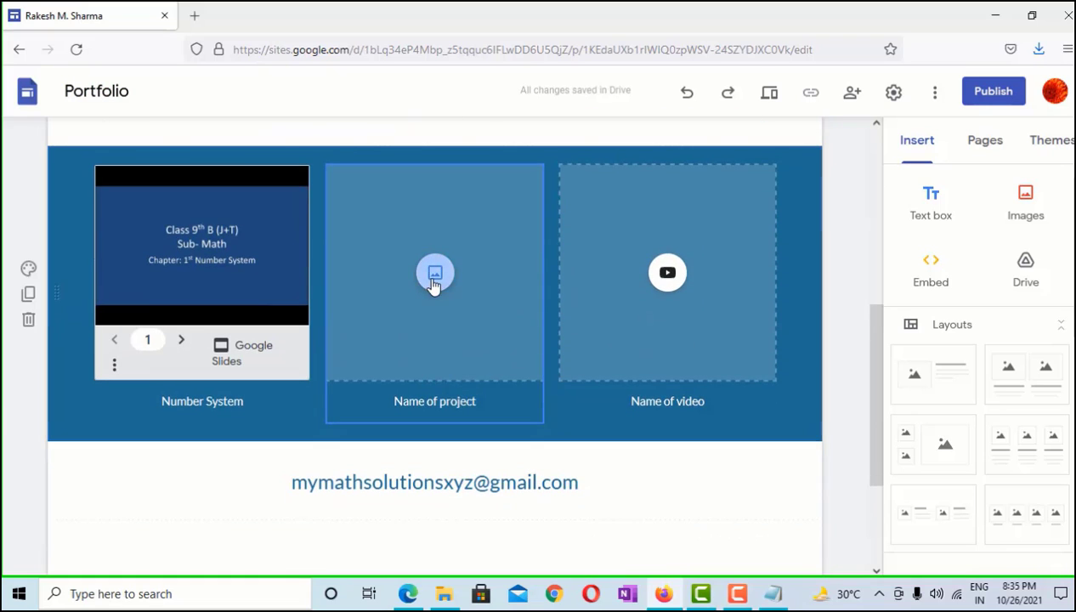
click(487, 356)
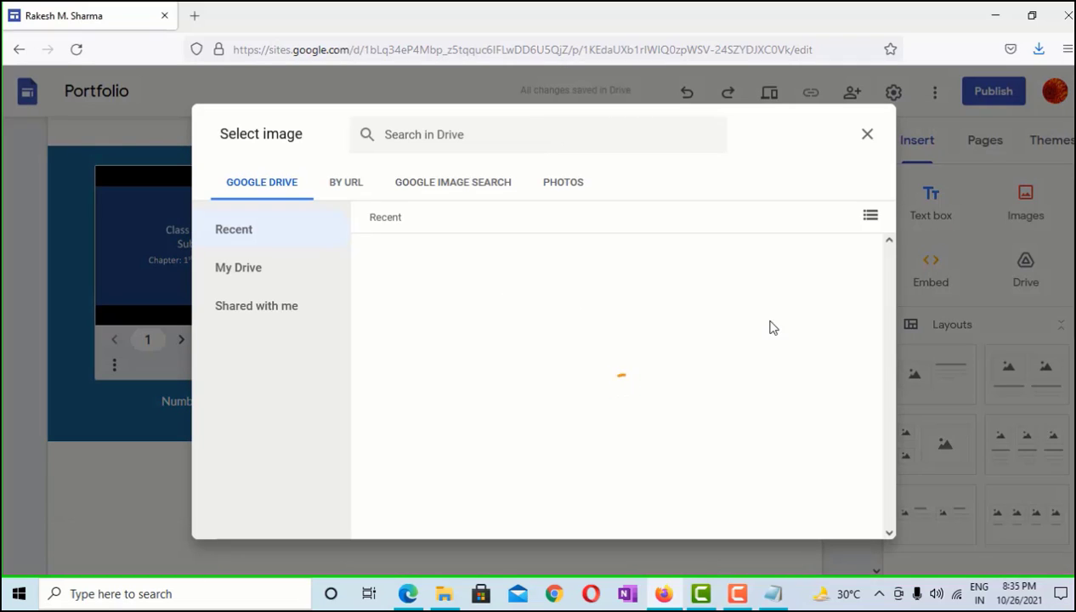
click(869, 137)
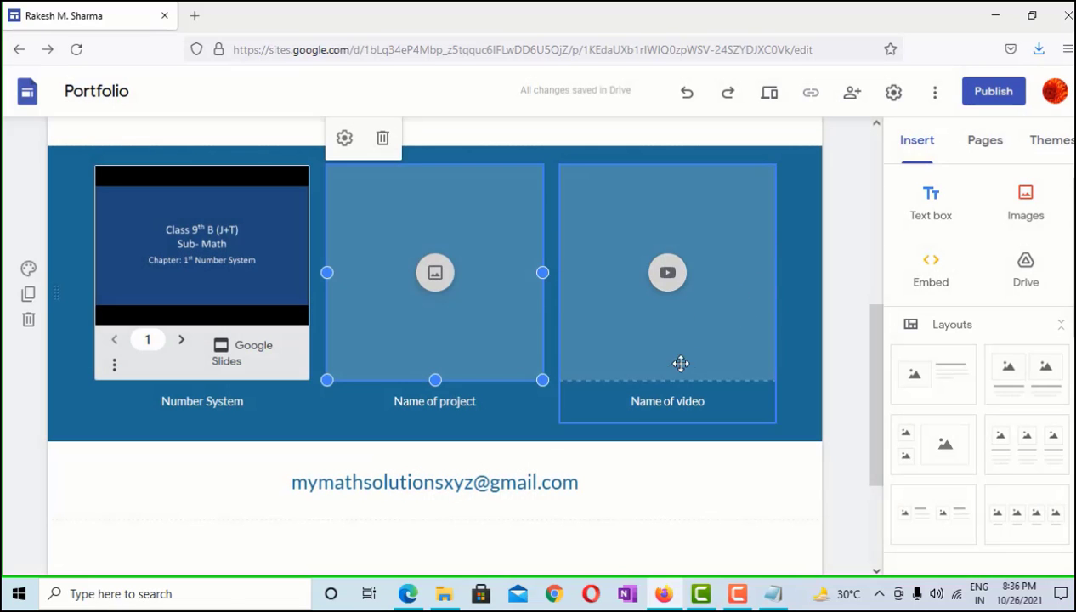
click(382, 140)
Delete the video placeholder and the Name of project caption box
right_click(650, 217)
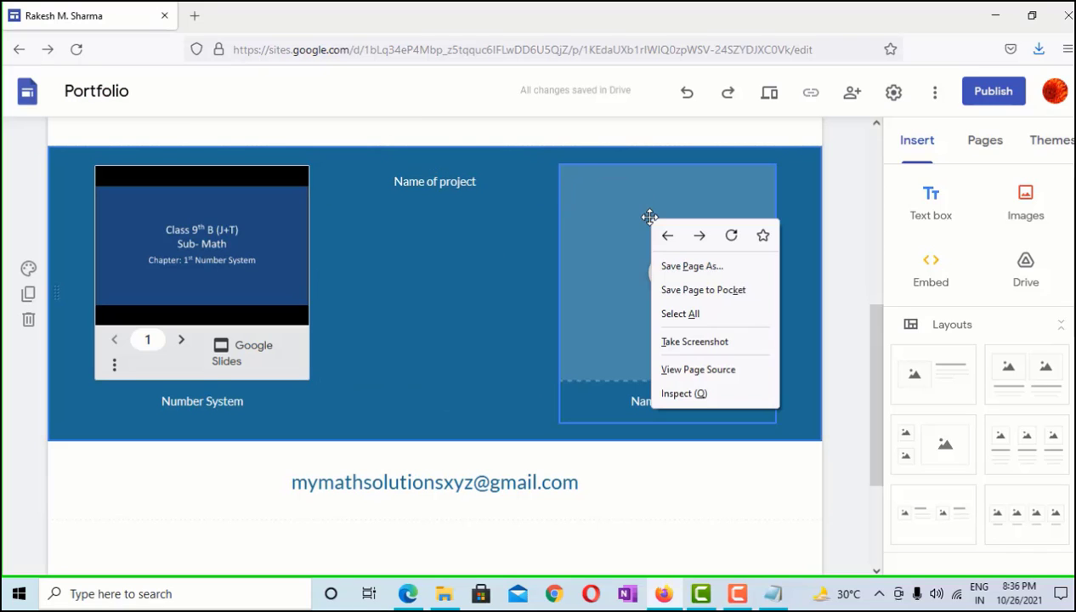
key(Escape)
click(596, 218)
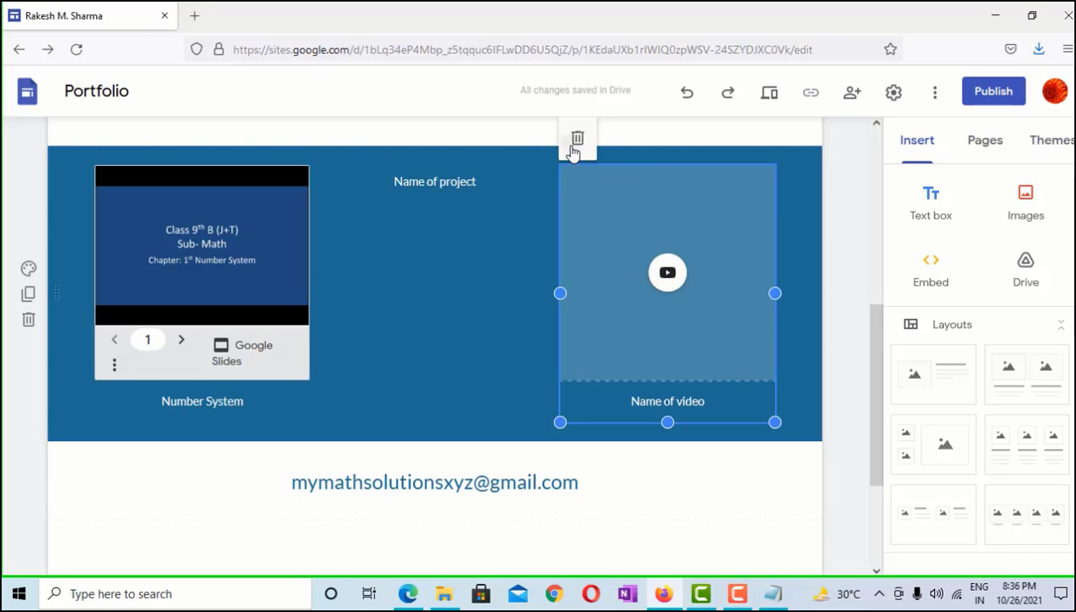
click(574, 137)
scroll(451, 209, up, 2)
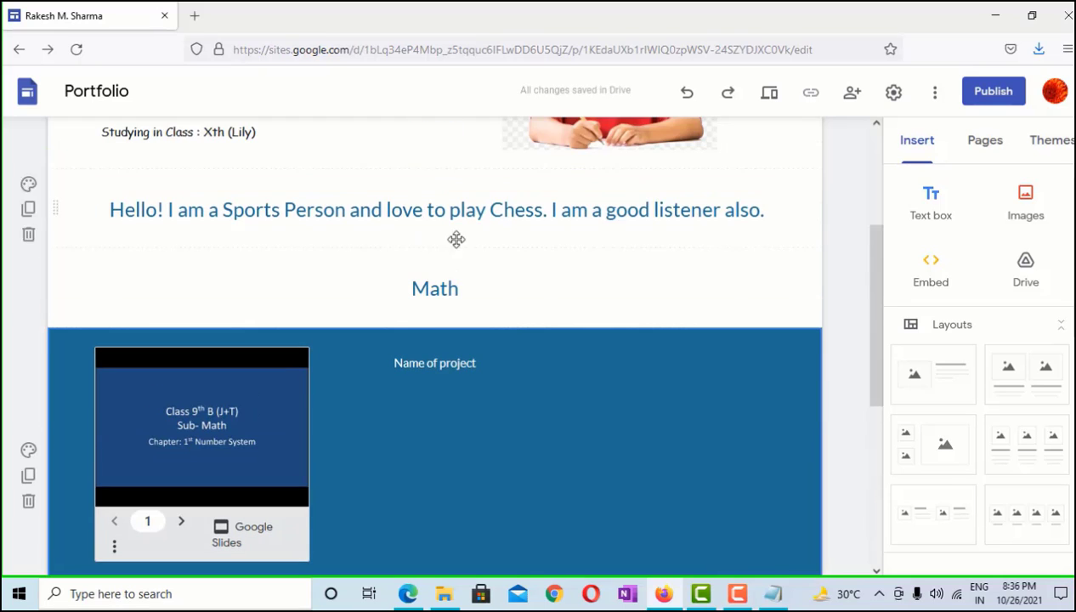
click(442, 363)
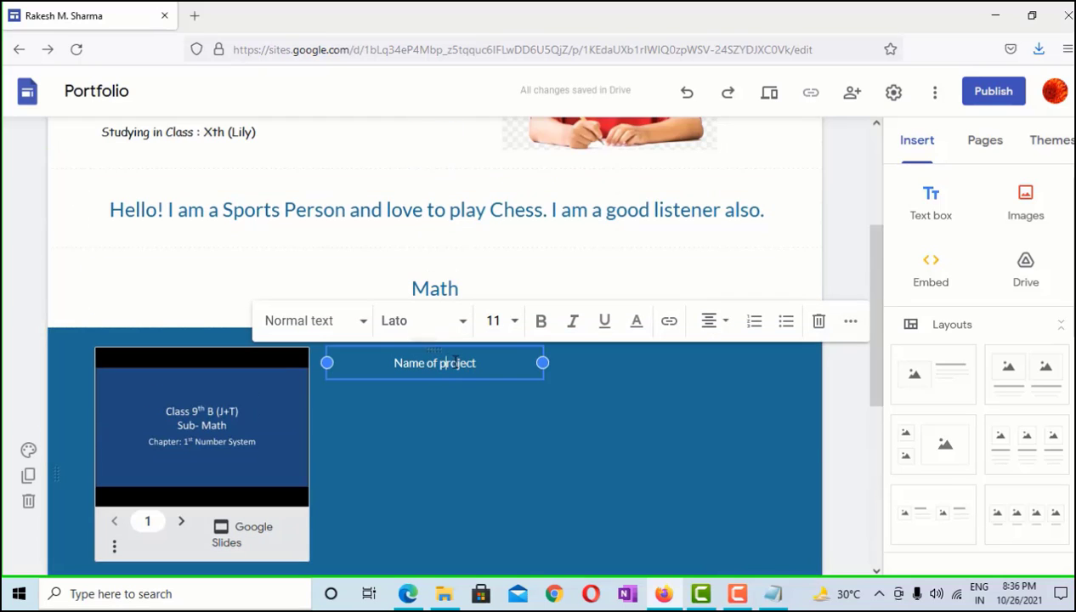
click(819, 322)
Move the Number System Slides embed to the centre of the blue section
scroll(510, 374, down, 1)
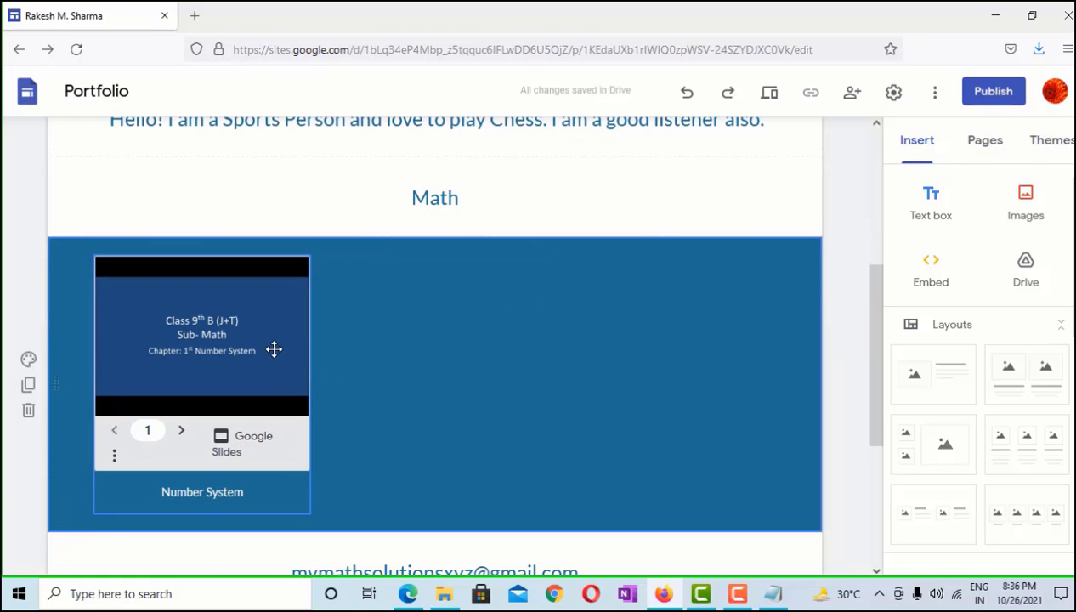
click(274, 349)
drag(274, 350, 450, 357)
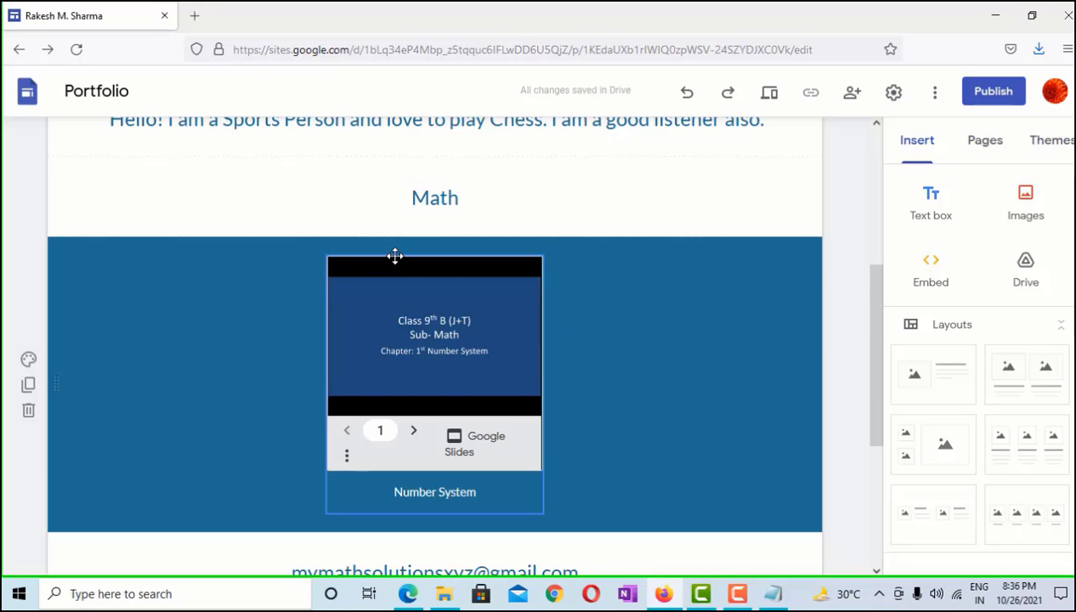
scroll(396, 255, down, 3)
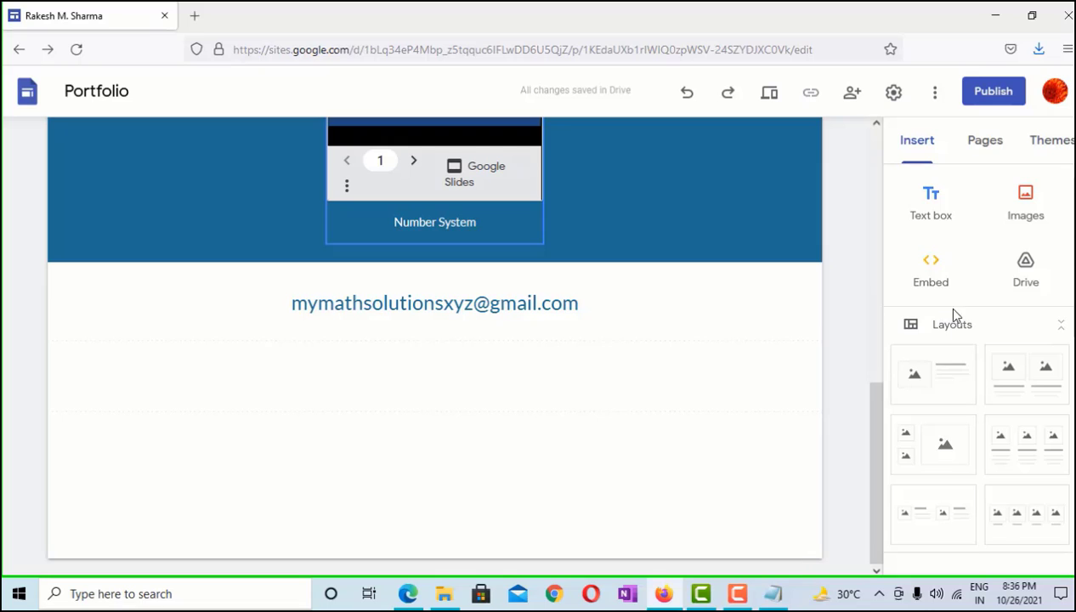
scroll(935, 340, down, 2)
scroll(943, 374, up, 2)
click(928, 378)
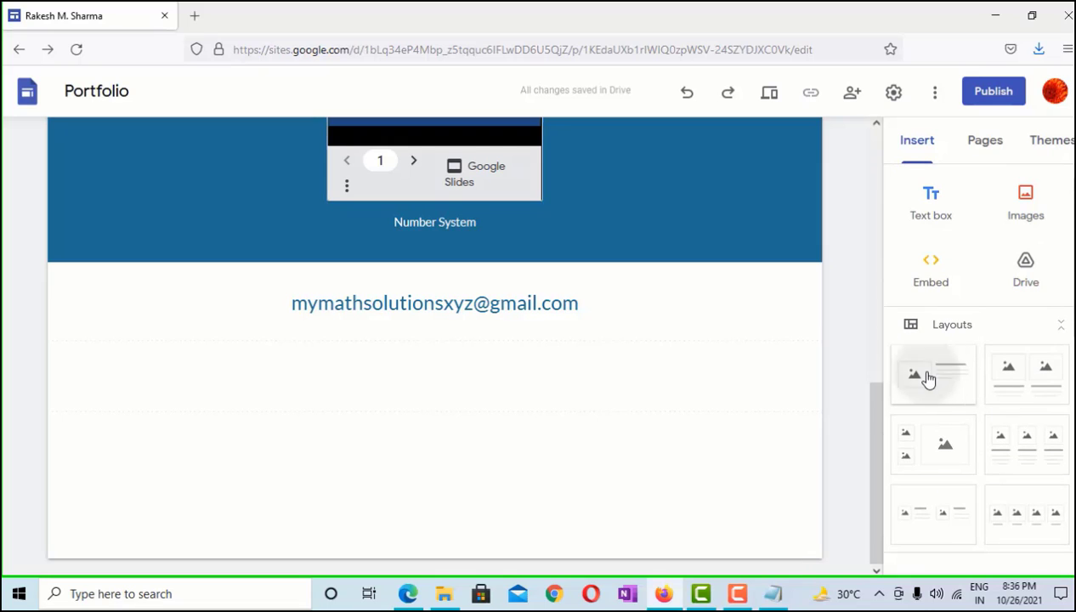
scroll(576, 337, up, 5)
scroll(564, 357, down, 5)
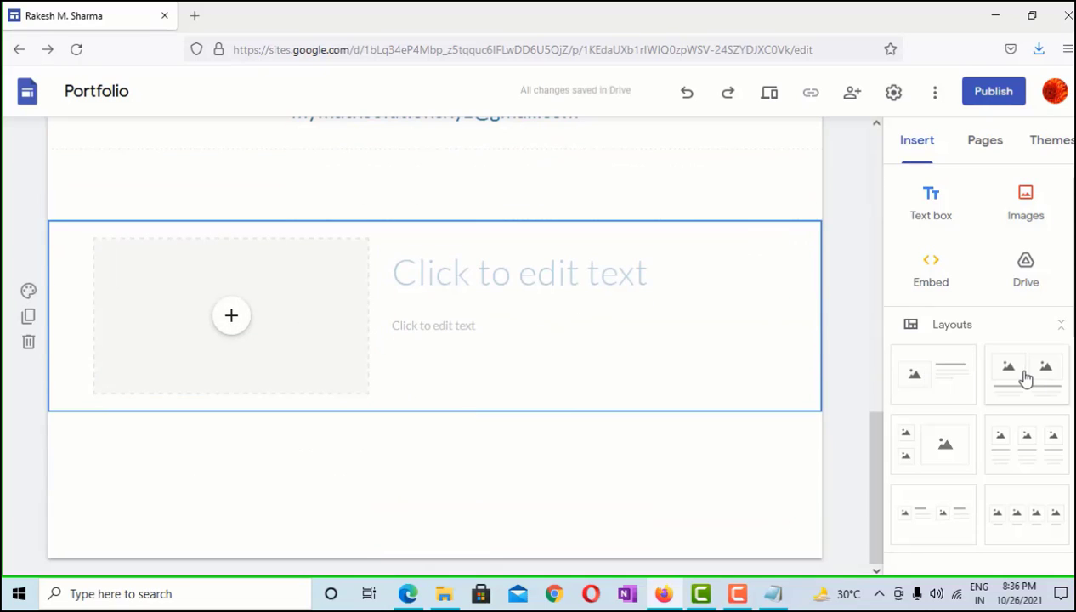
click(1026, 378)
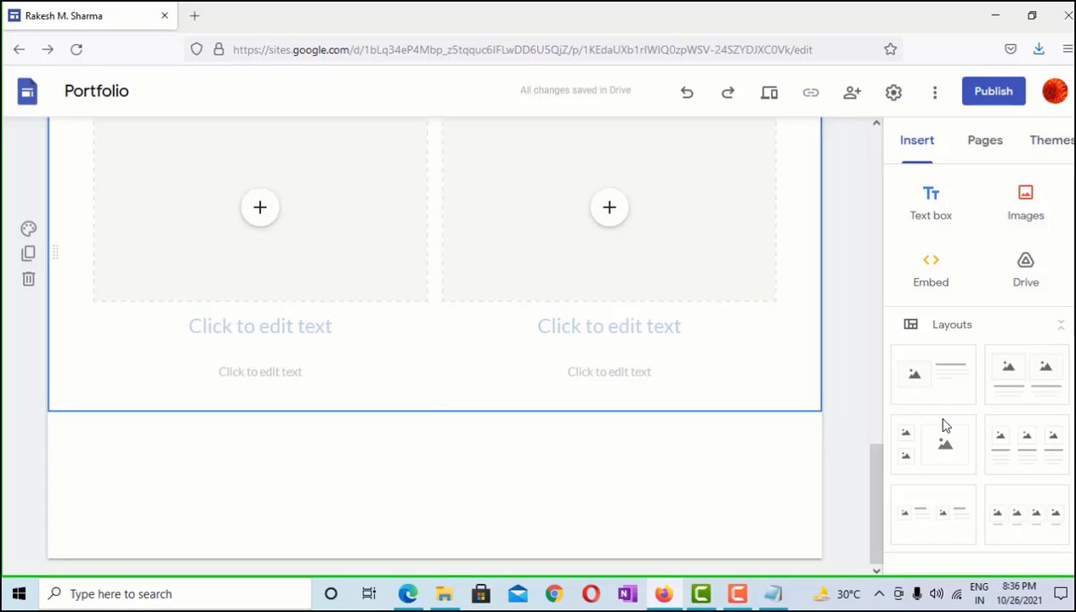
scroll(969, 425, down, 3)
scroll(993, 298, up, 2)
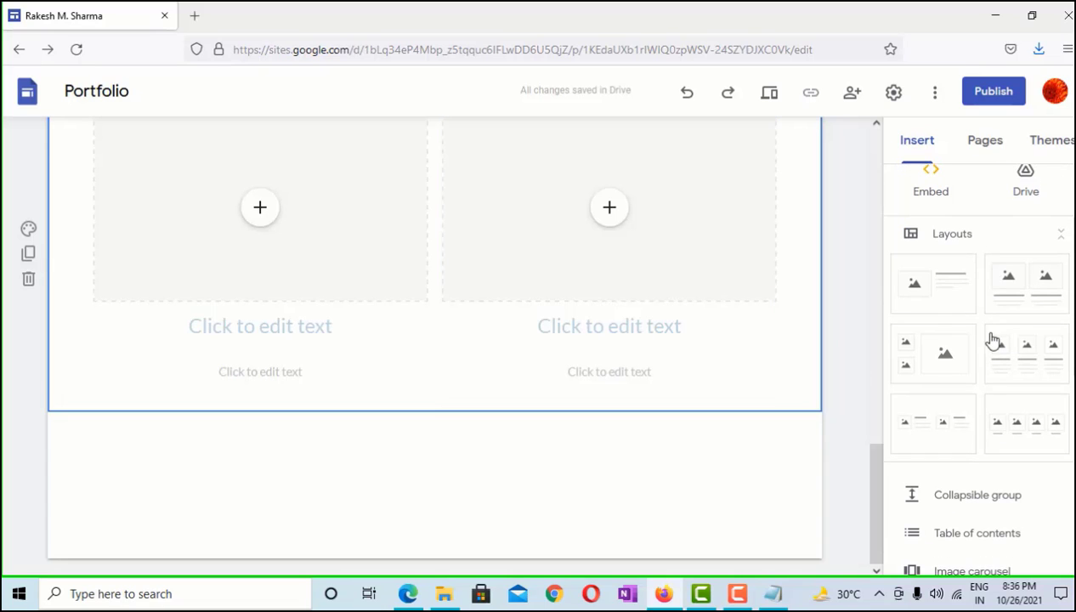
scroll(255, 374, up, 2)
click(27, 466)
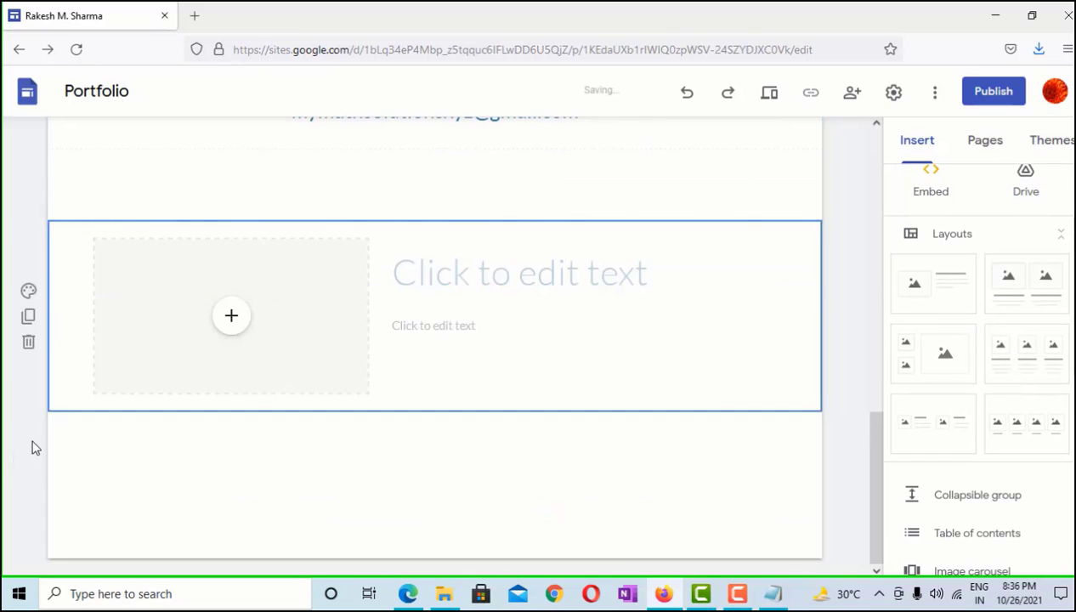
click(28, 436)
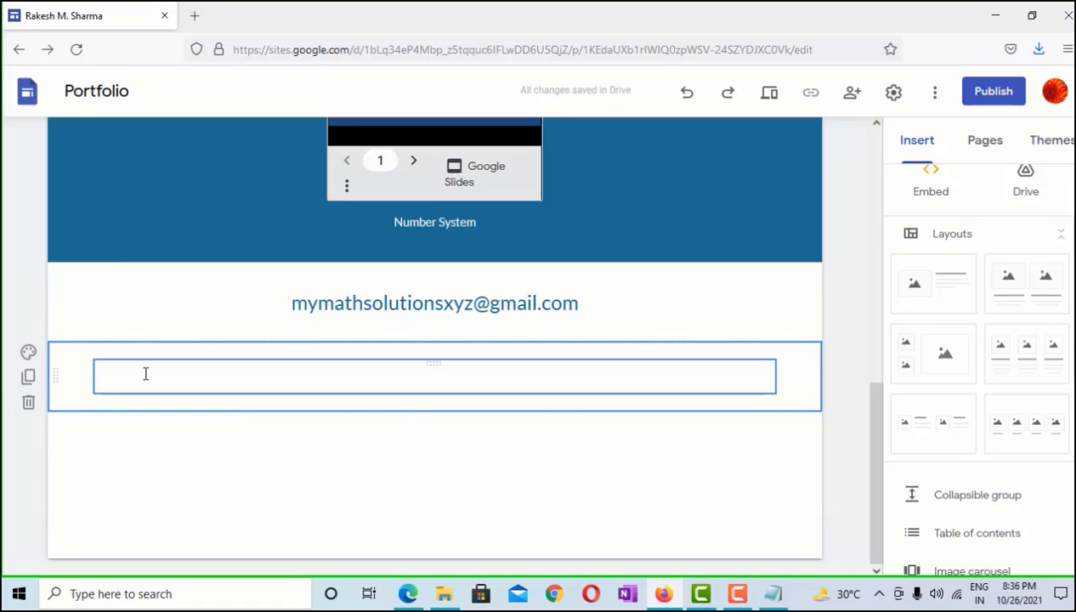
click(30, 401)
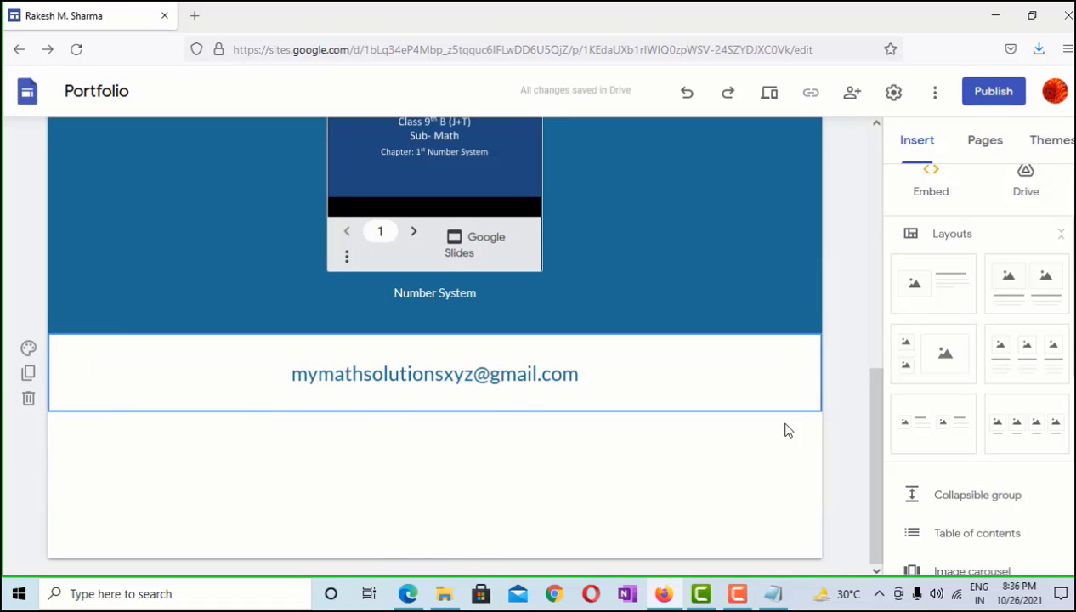
click(955, 365)
scroll(595, 398, down, 1)
scroll(327, 315, up, 2)
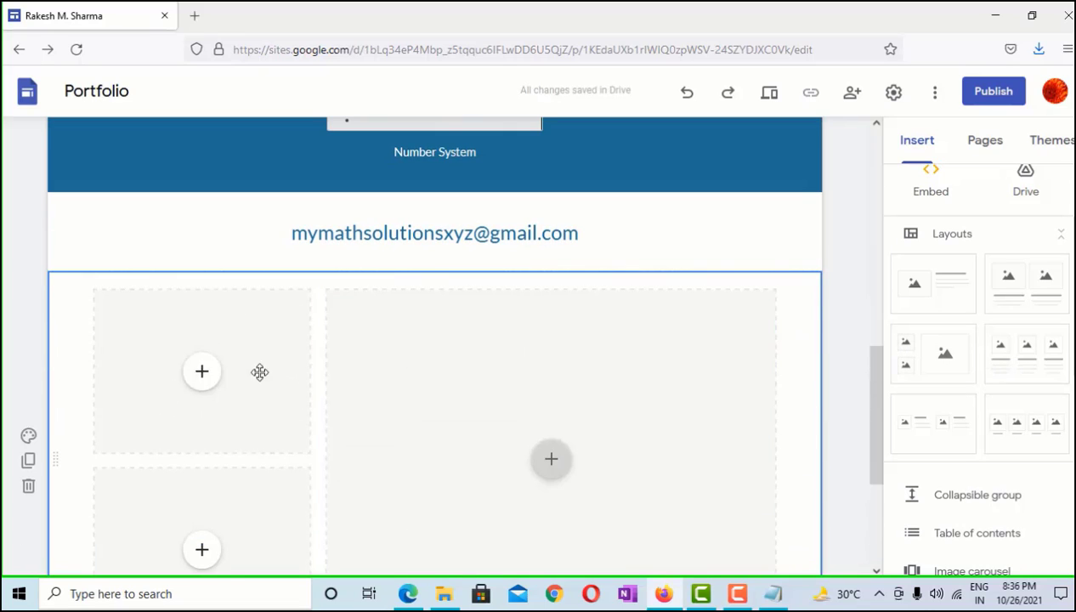
click(201, 377)
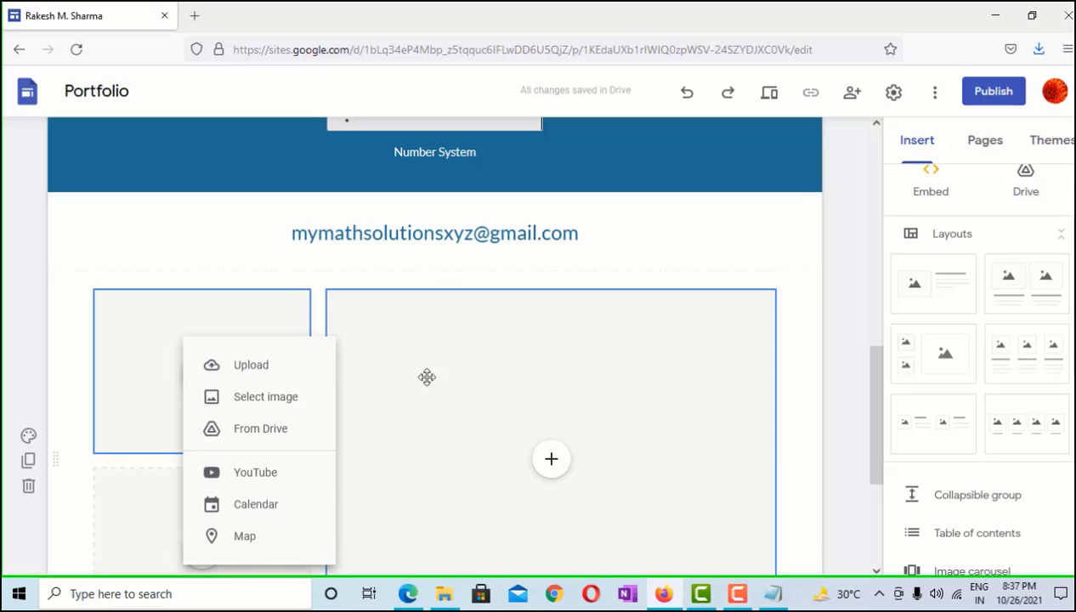
click(491, 377)
click(243, 340)
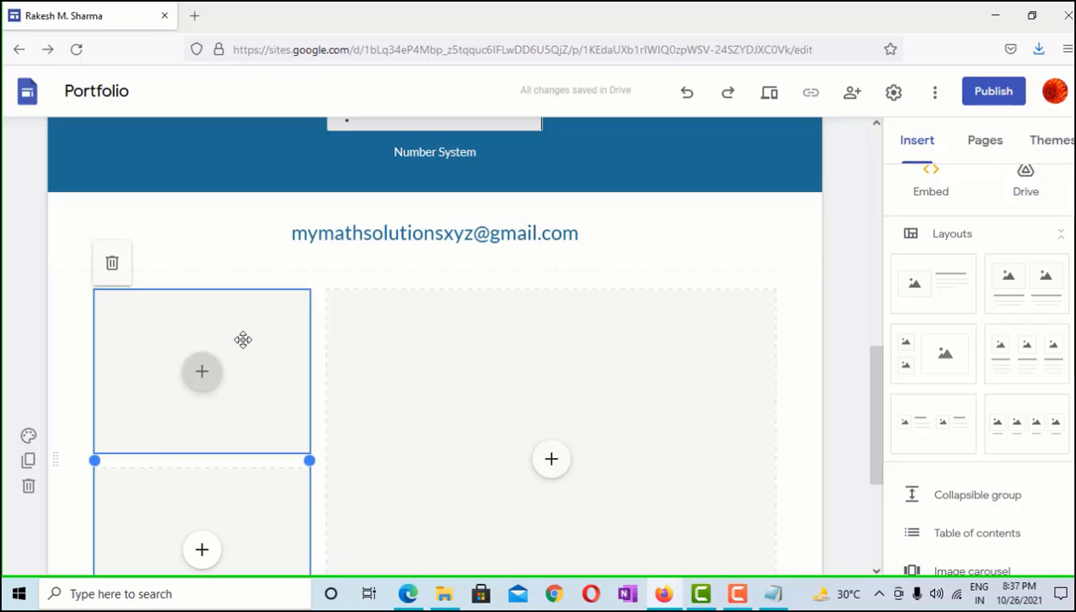
scroll(243, 340, down, 1)
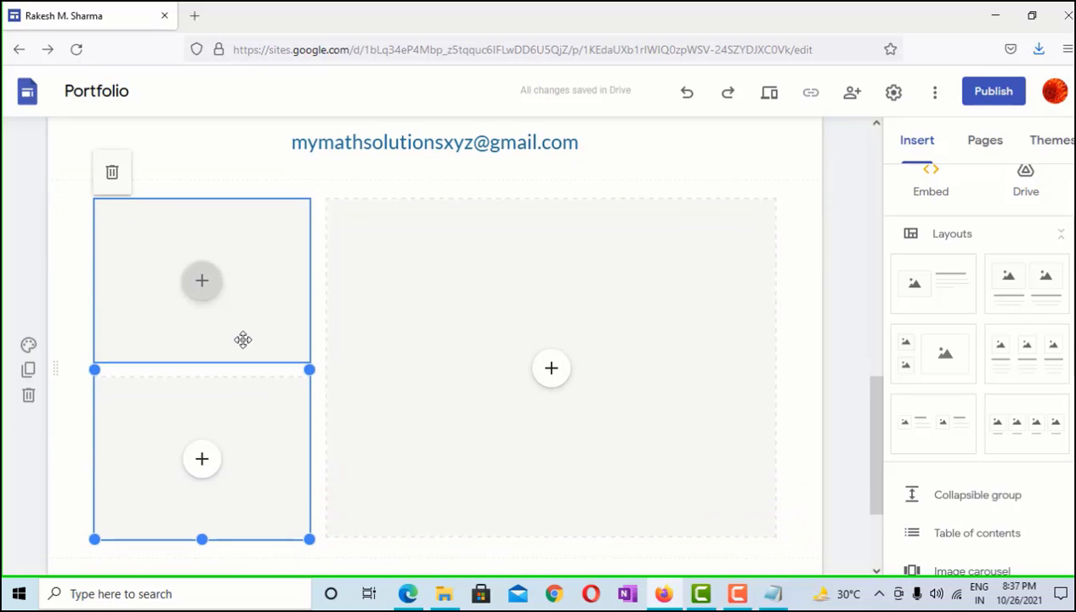
click(30, 398)
scroll(1009, 408, up, 1)
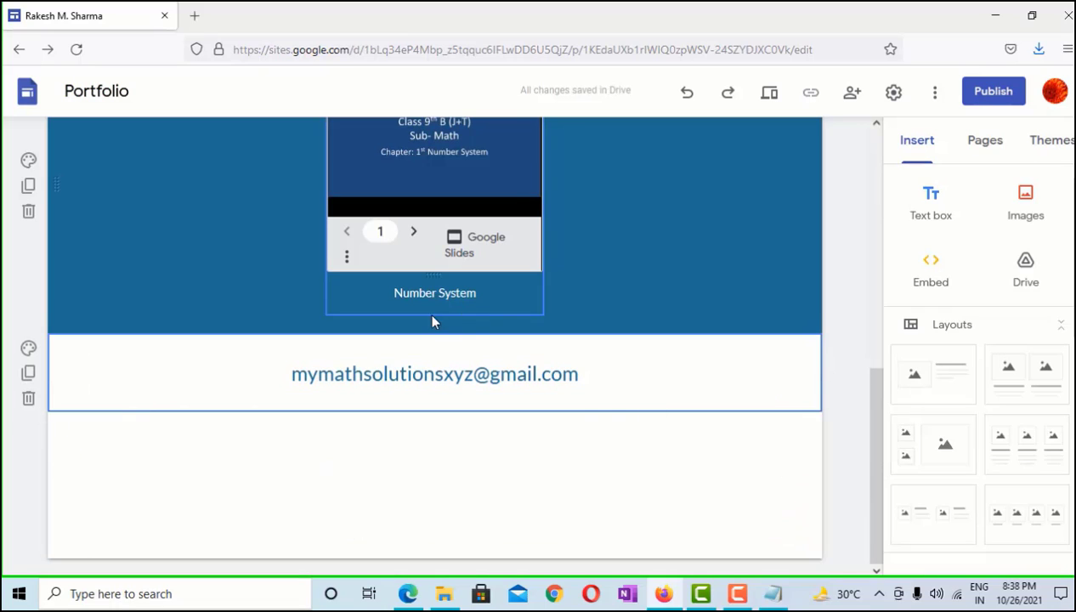
scroll(969, 400, down, 4)
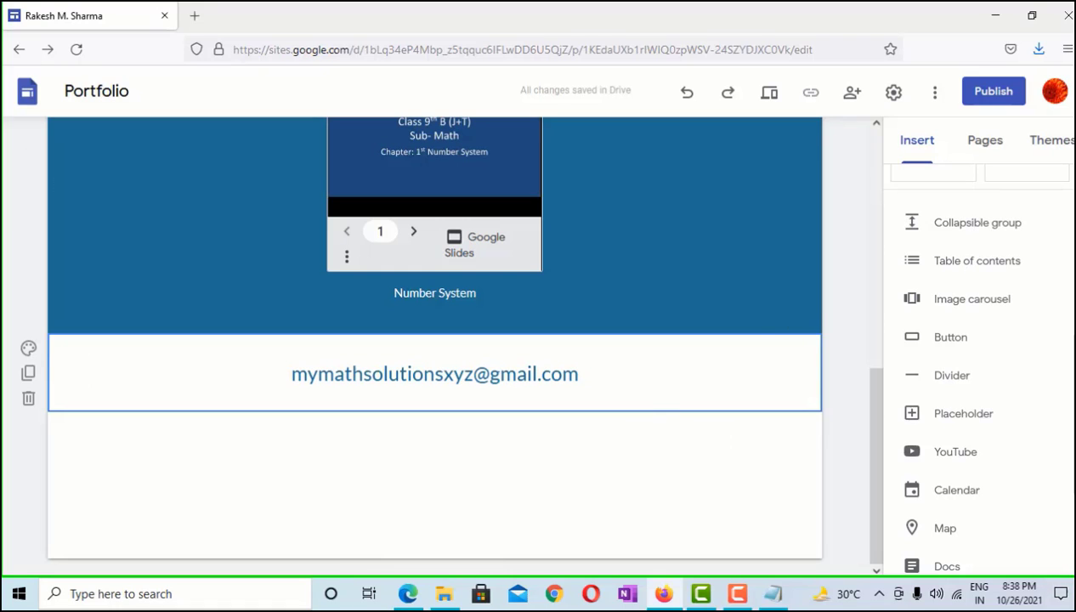
Insert a collapsible group below the email and paste the Math Teacher position paragraph into it
scroll(576, 459, up, 3)
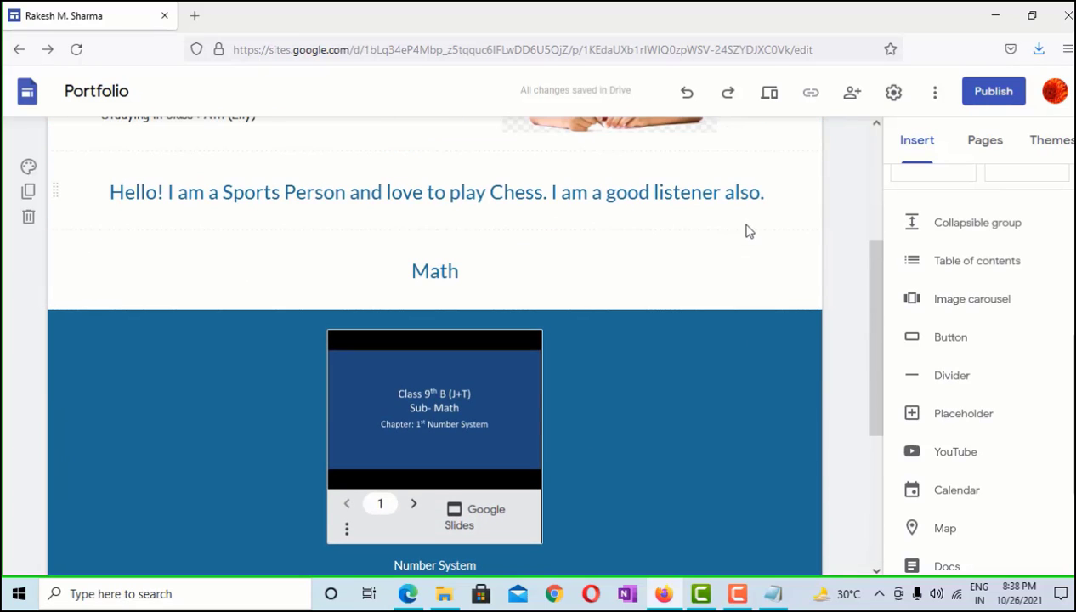
scroll(744, 340, down, 3)
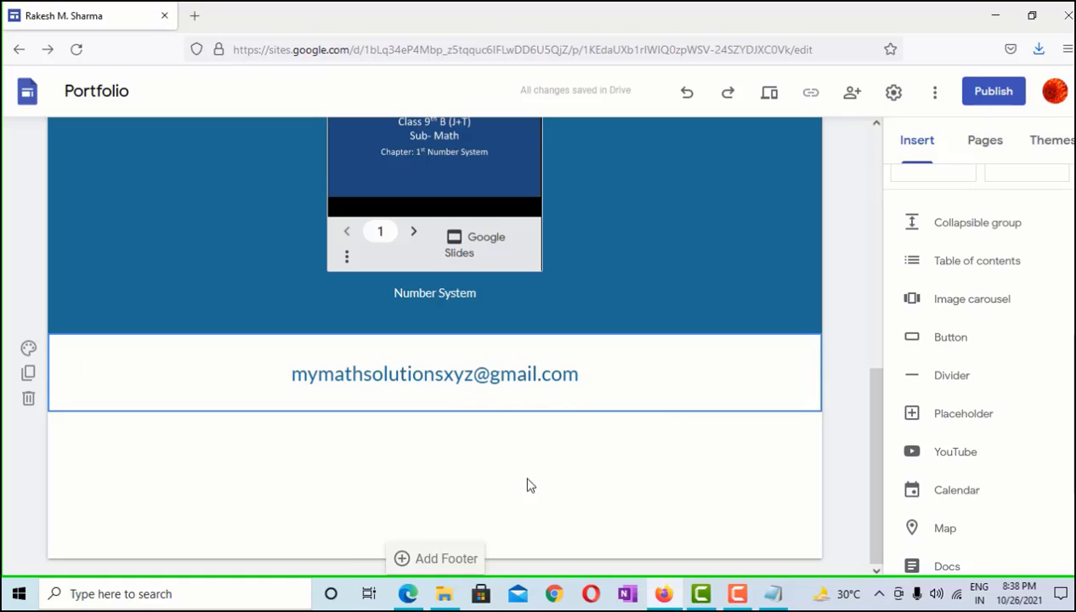
click(973, 225)
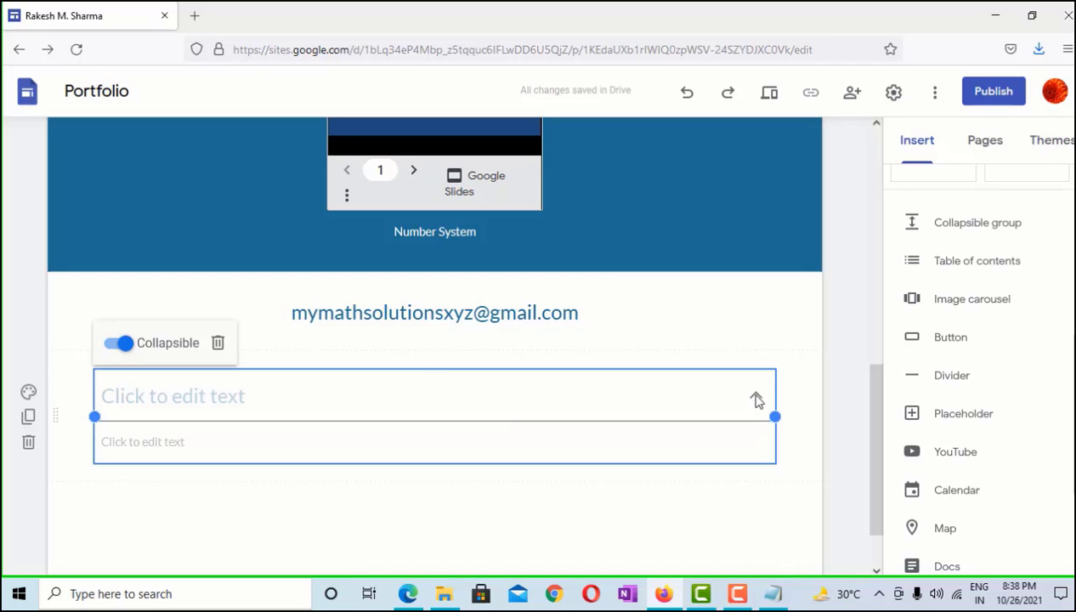
click(416, 399)
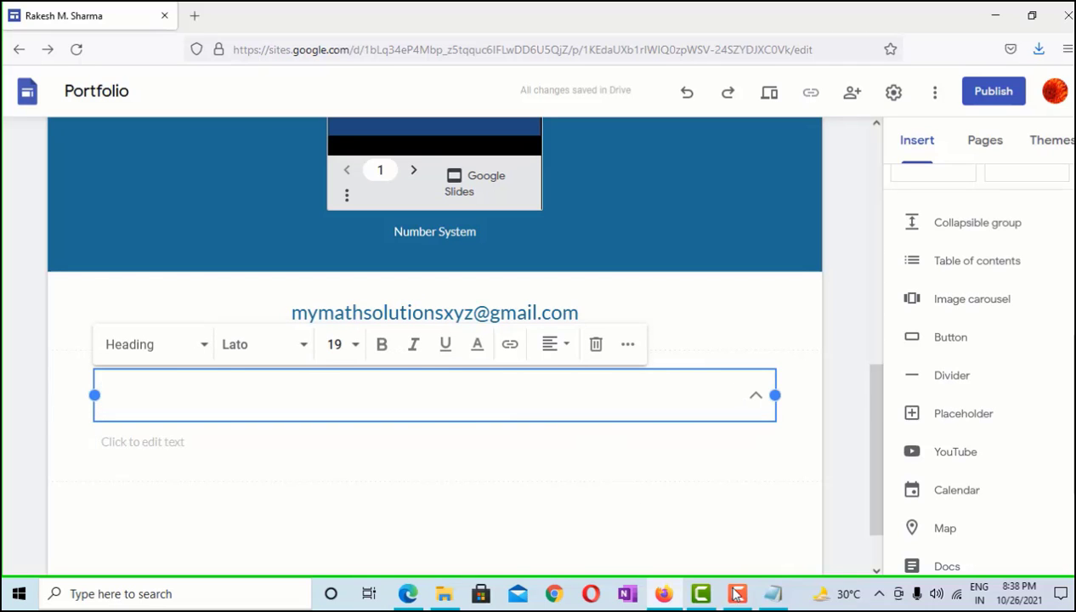
text(Seeking a Math Teacher position, bringing knowledge of teaching Math in order to engender critical thinking skills in students which will make them understand how the world around them works. And start to develop new world. Seeking a Math Teacher position, bringing knowledge of teaching Math in order to engender critical thinking skills in students which will make them understand how the world around them works. And start to develop new world. Seeking a Math Teacher position, bringing knowledge of teaching Math in order to engender critical thinking skills in students which will make them understand how the world around them works. And start to develop new world.)
click(795, 429)
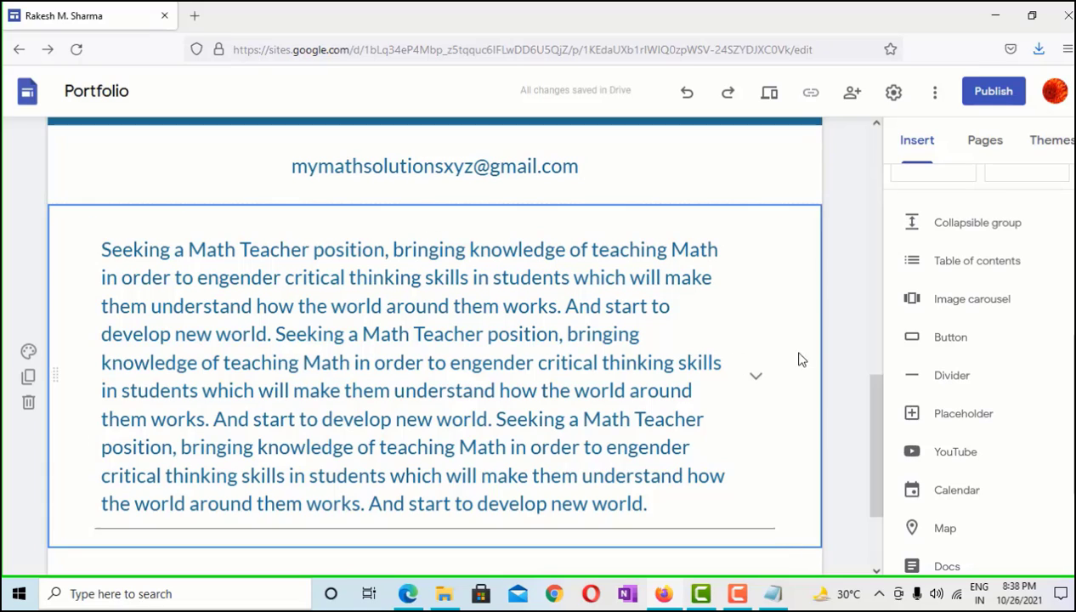
click(756, 382)
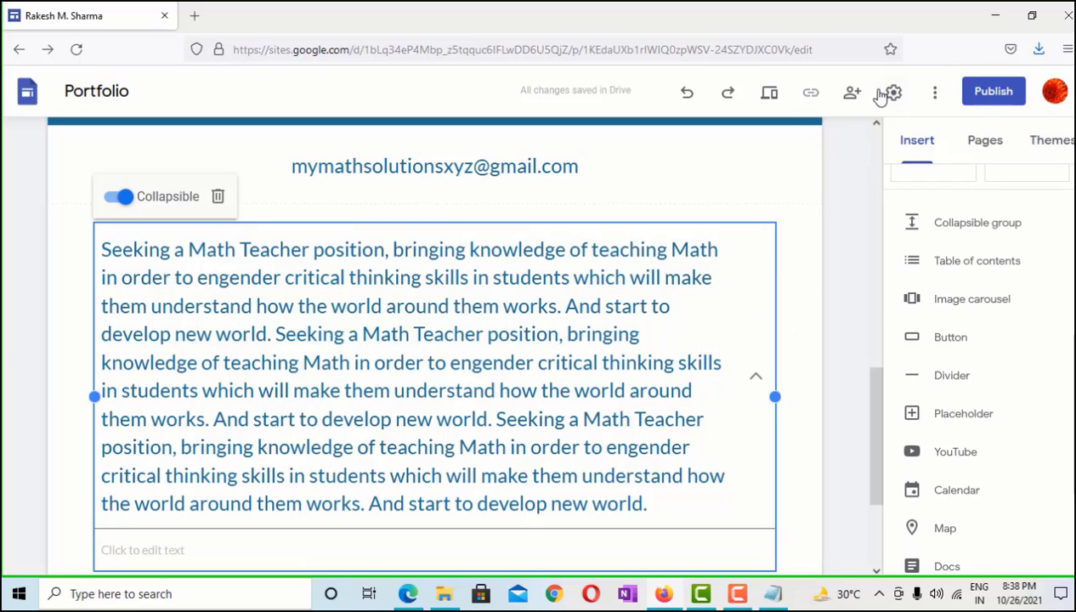
Preview the Portfolio site as visitors see it
click(935, 91)
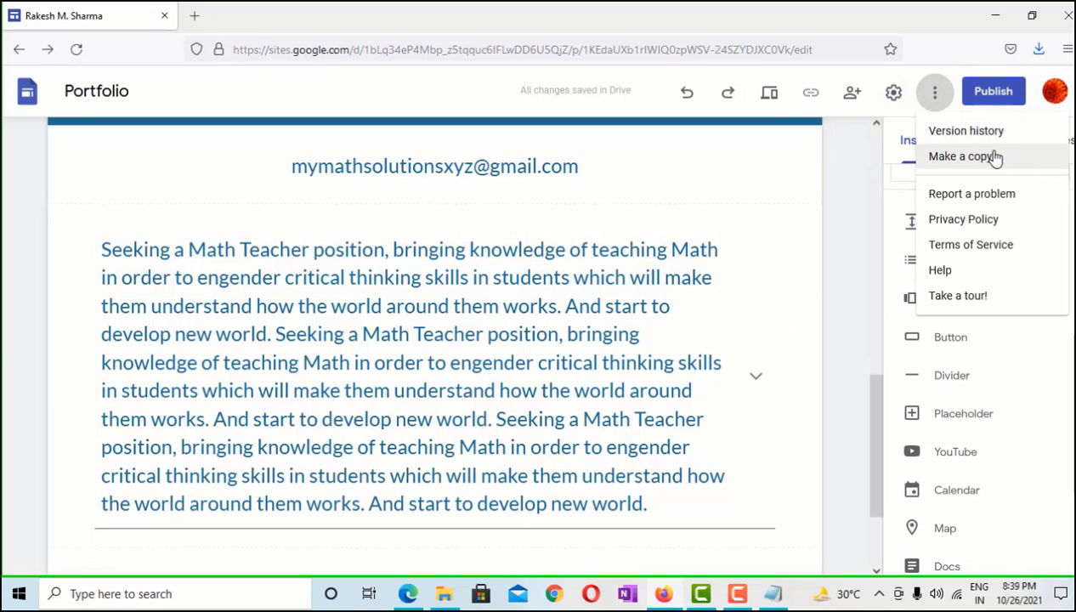
click(777, 166)
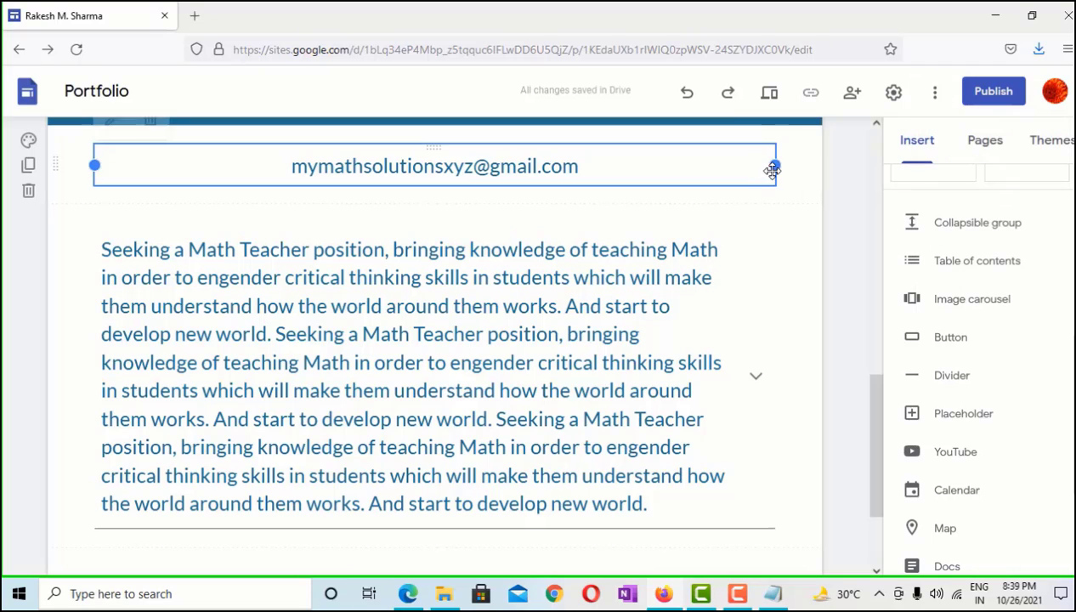
click(771, 93)
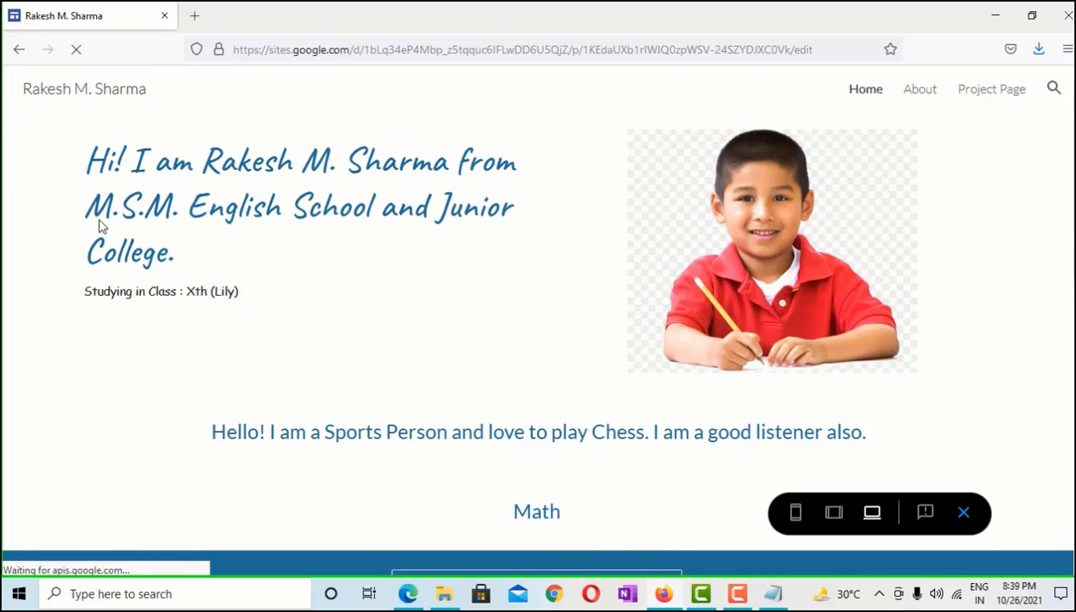
scroll(576, 259, down, 3)
scroll(544, 255, down, 2)
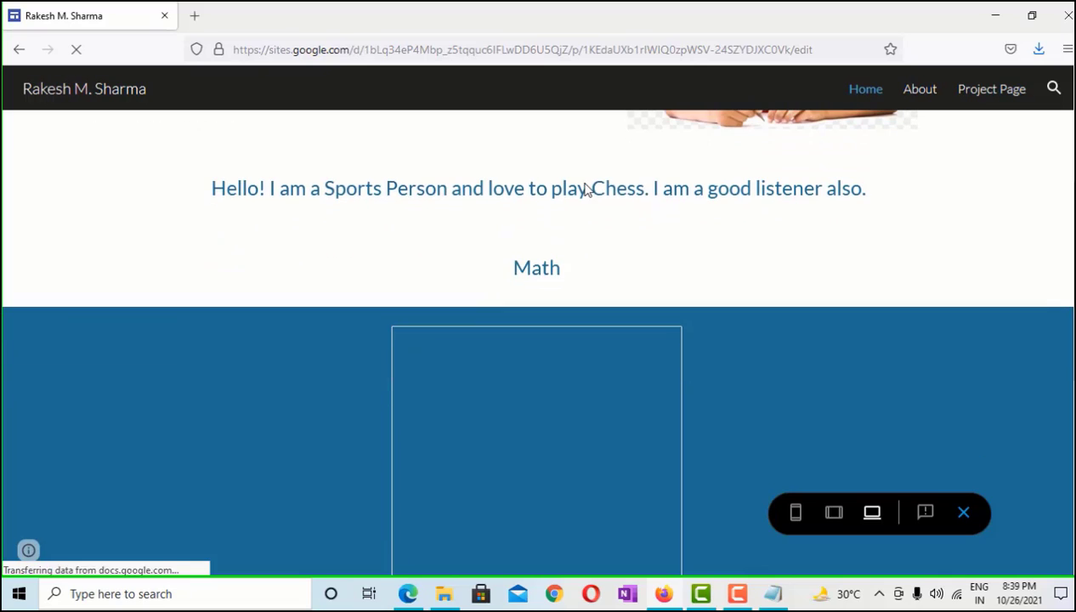
scroll(543, 209, down, 3)
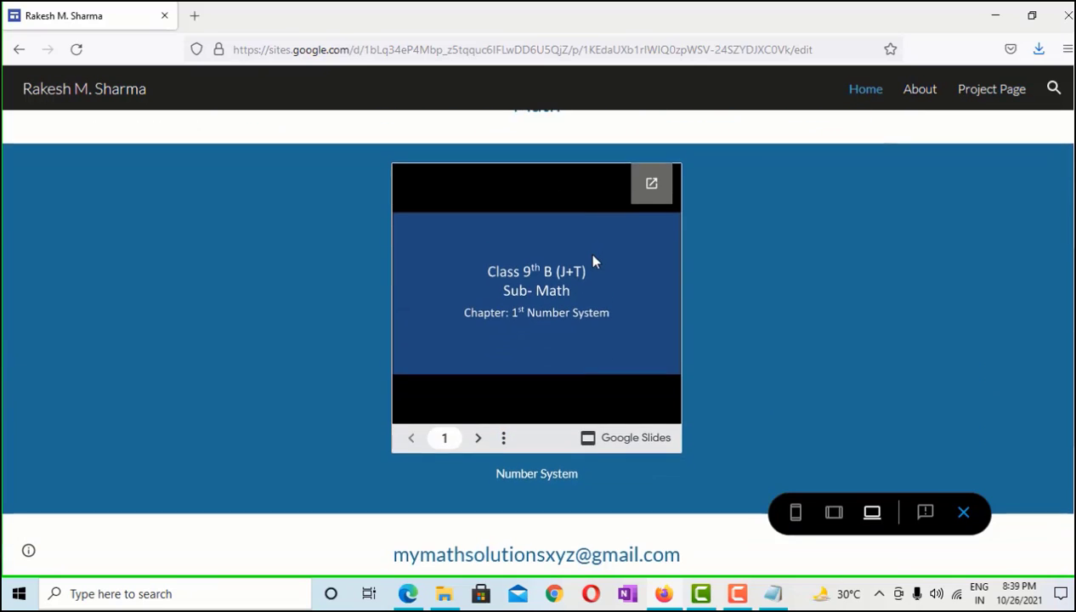
scroll(586, 252, down, 3)
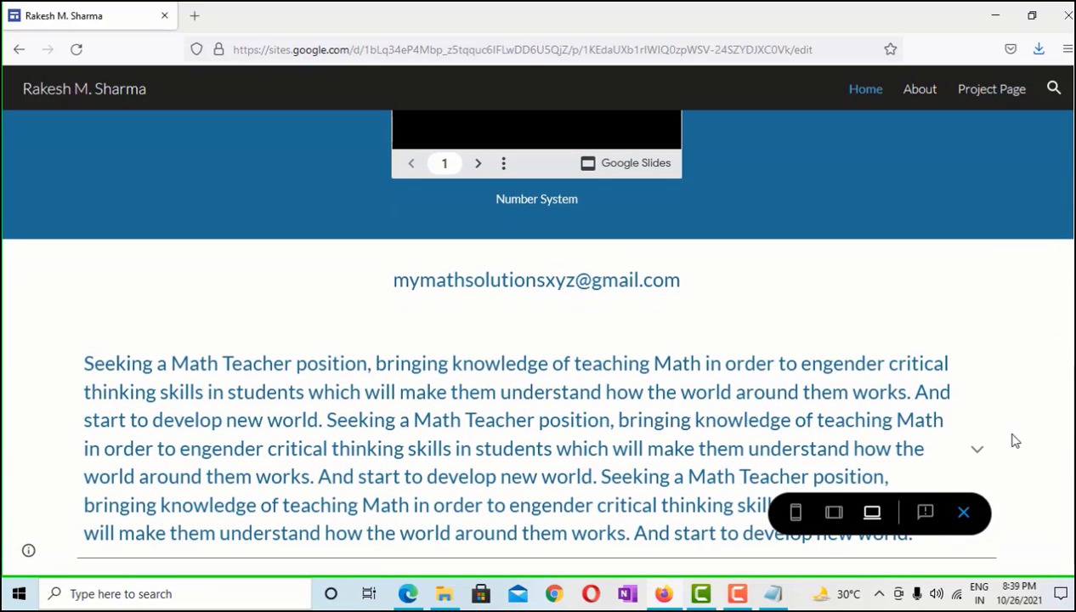
click(978, 453)
scroll(977, 442, down, 1)
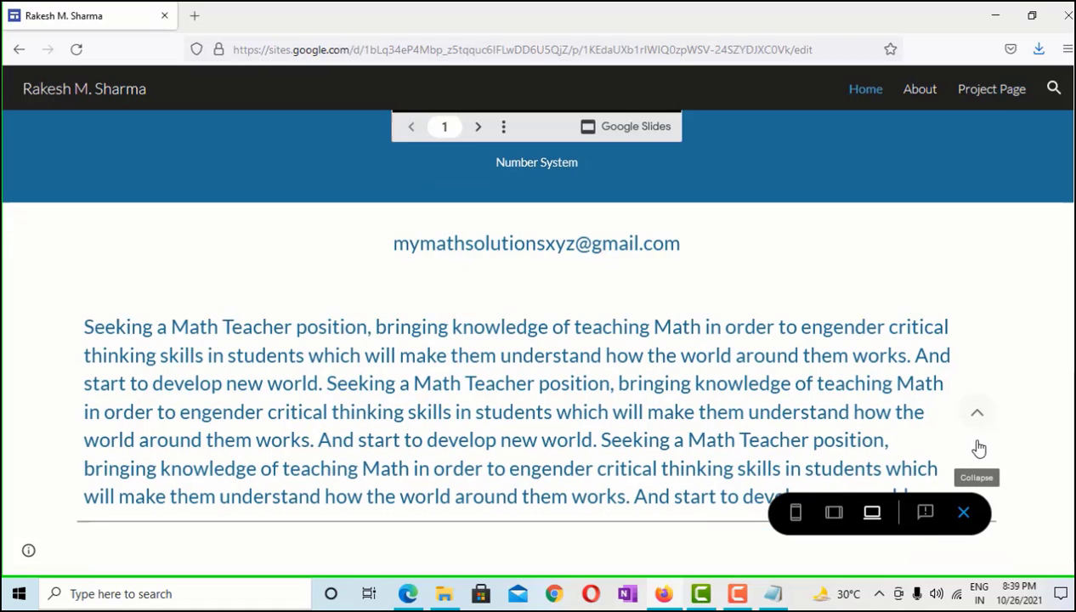
scroll(980, 400, up, 1)
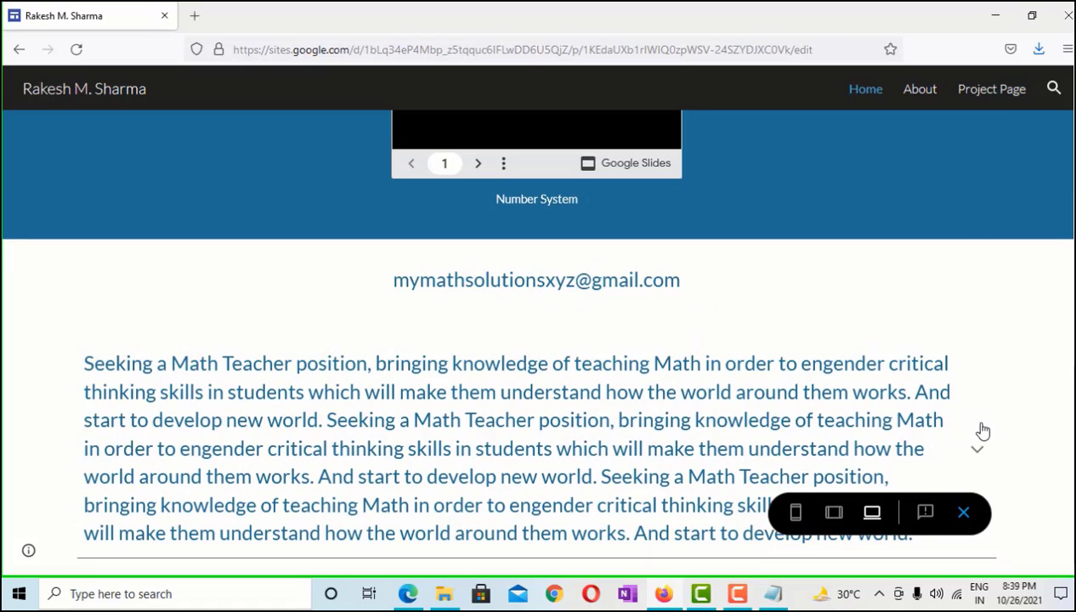
double_click(981, 430)
click(995, 448)
click(983, 448)
scroll(951, 419, down, 1)
click(974, 413)
scroll(772, 391, up, 10)
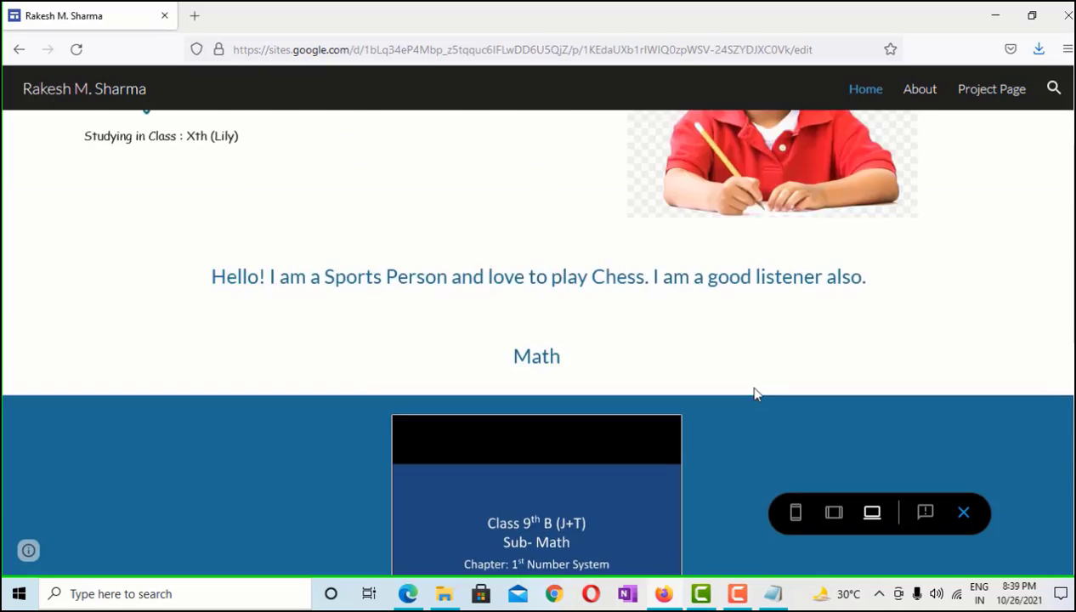
scroll(145, 85, up, 1)
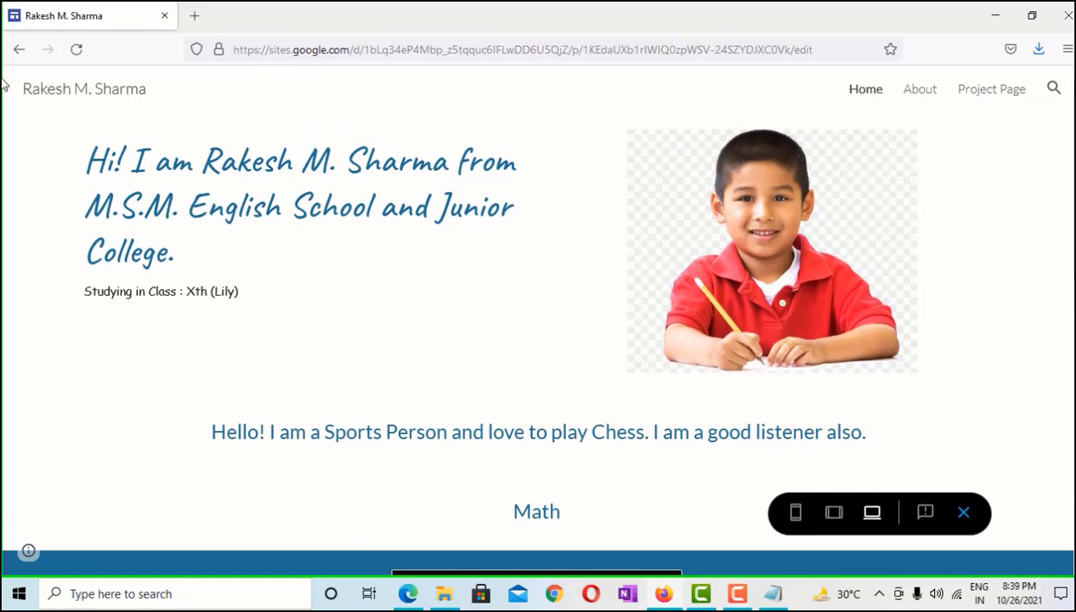
click(20, 51)
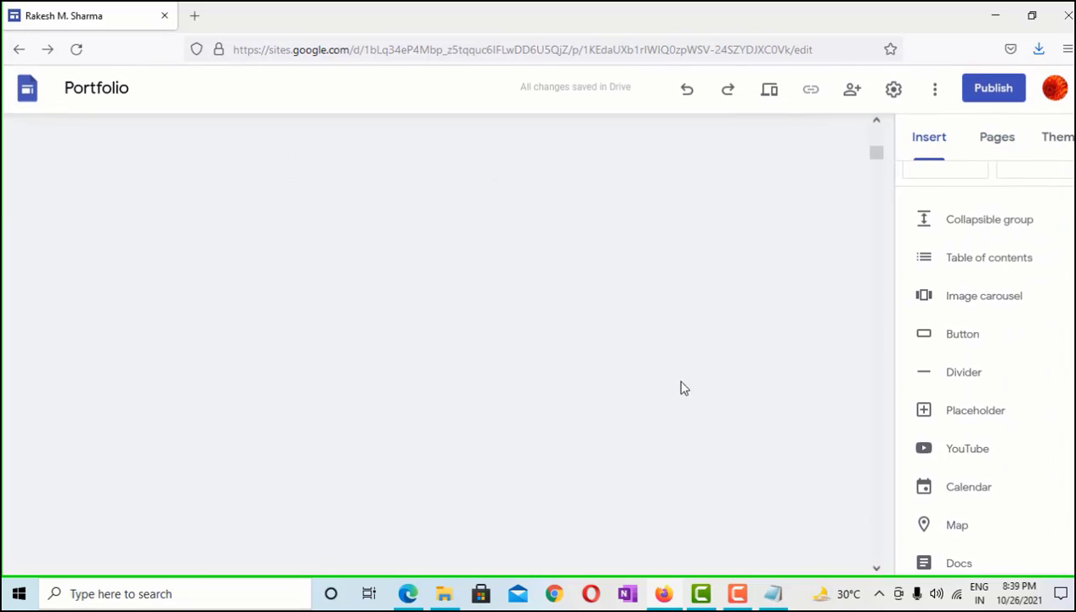
Delete the collapsible Math Teacher text section from the Home page
scroll(731, 352, down, 2)
scroll(608, 427, up, 3)
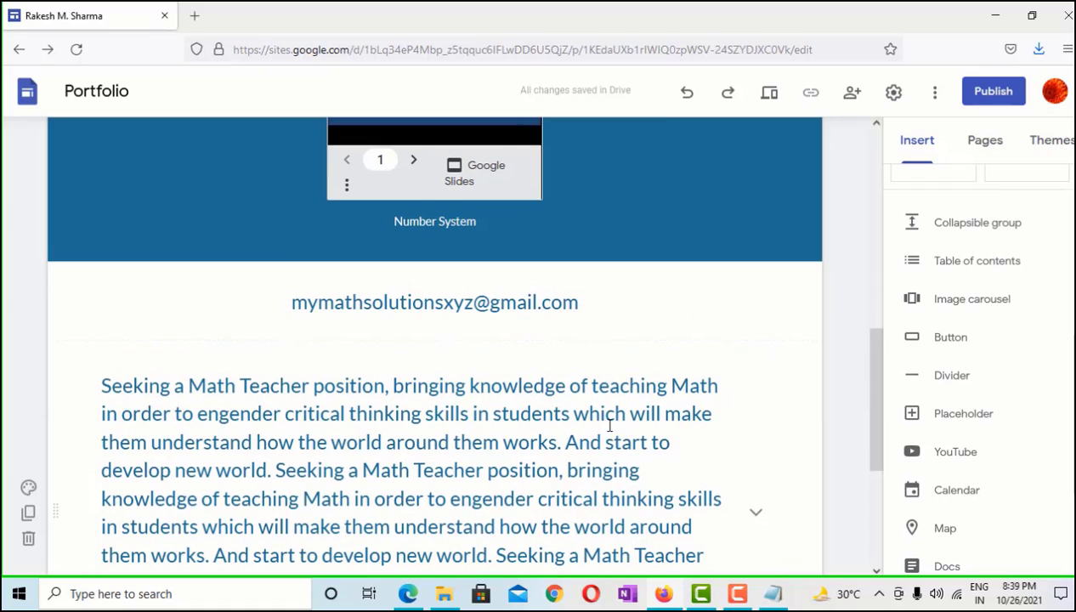
click(28, 539)
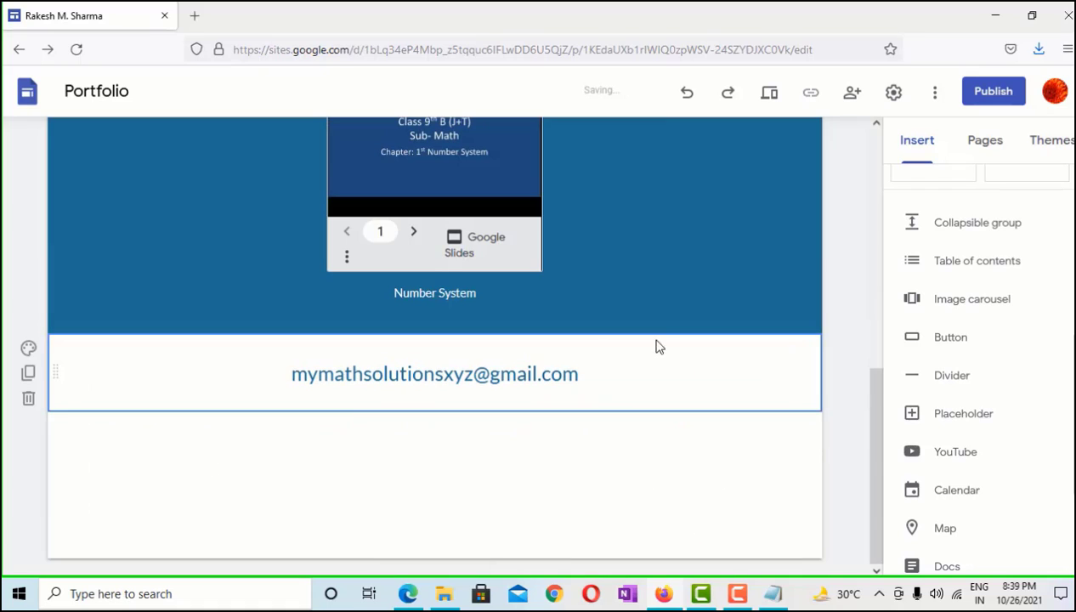
scroll(680, 306, up, 5)
Look through the About page, then switch to editing the Project Page
click(699, 149)
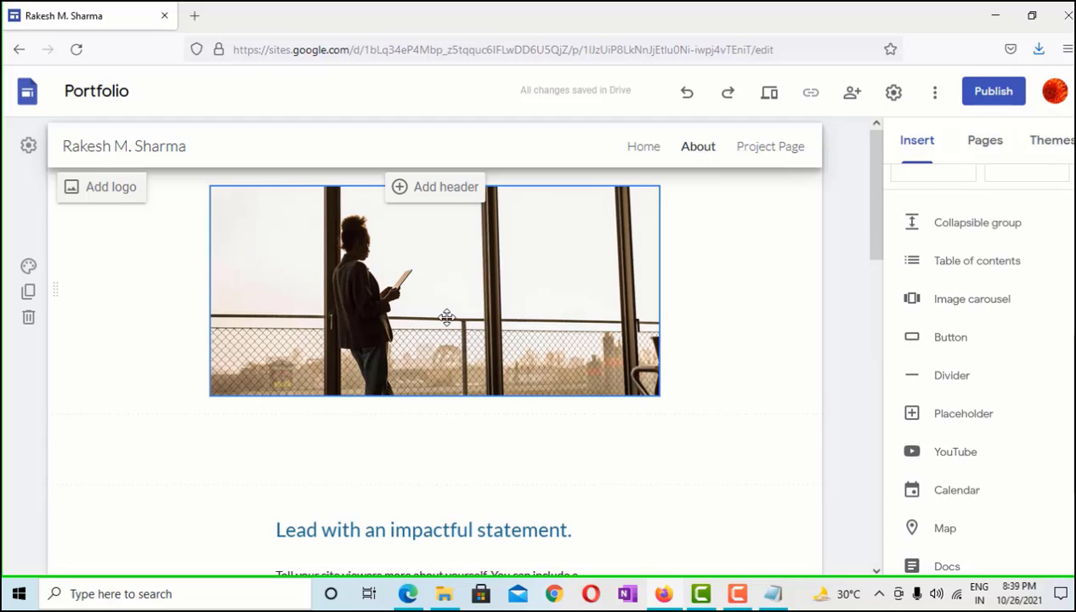
scroll(446, 317, down, 7)
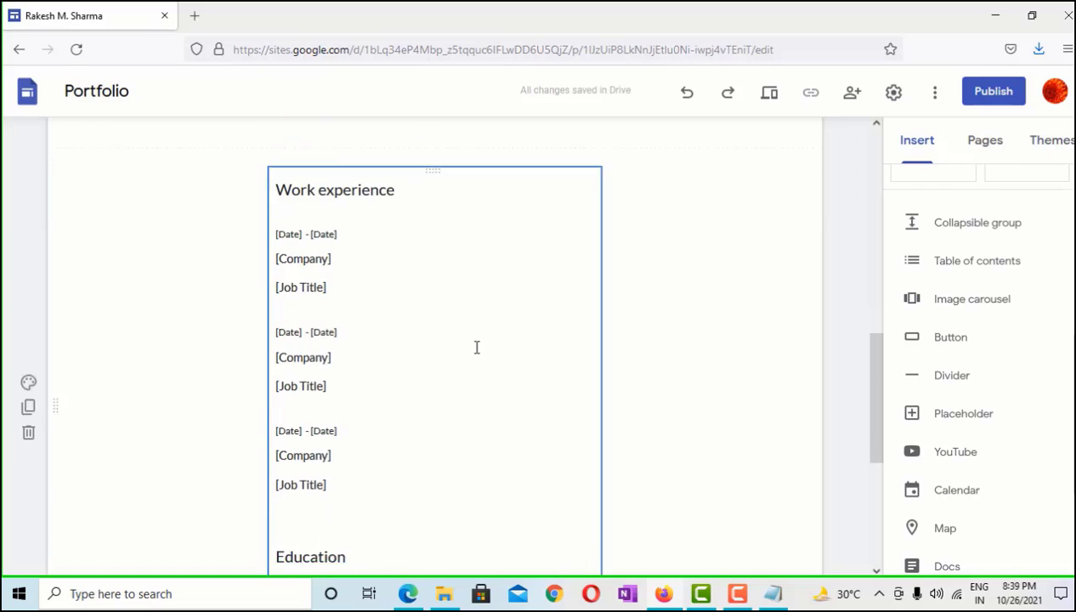
scroll(610, 291, up, 8)
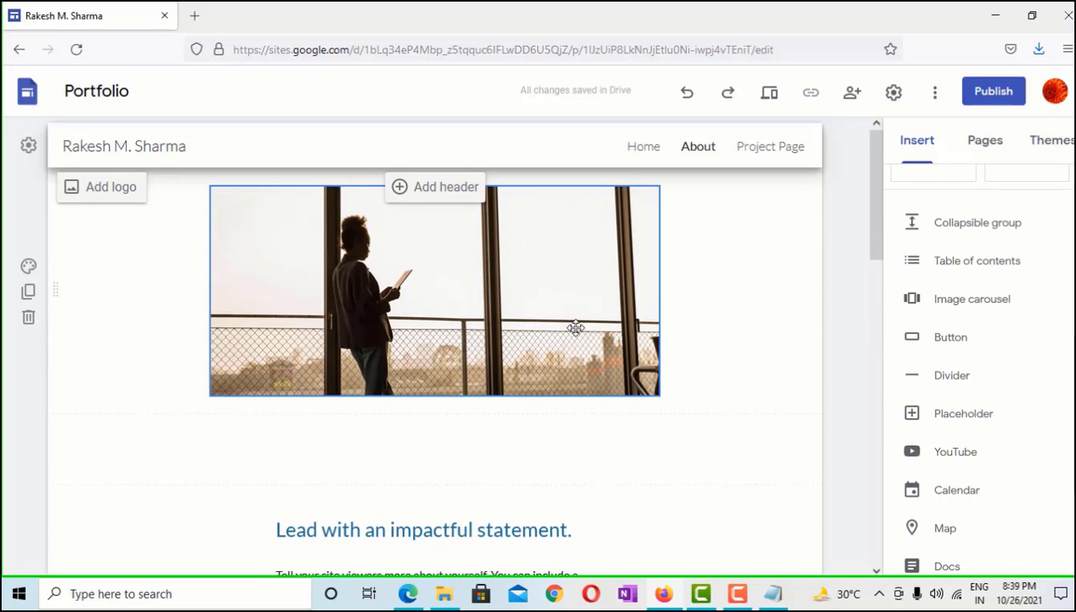
click(783, 151)
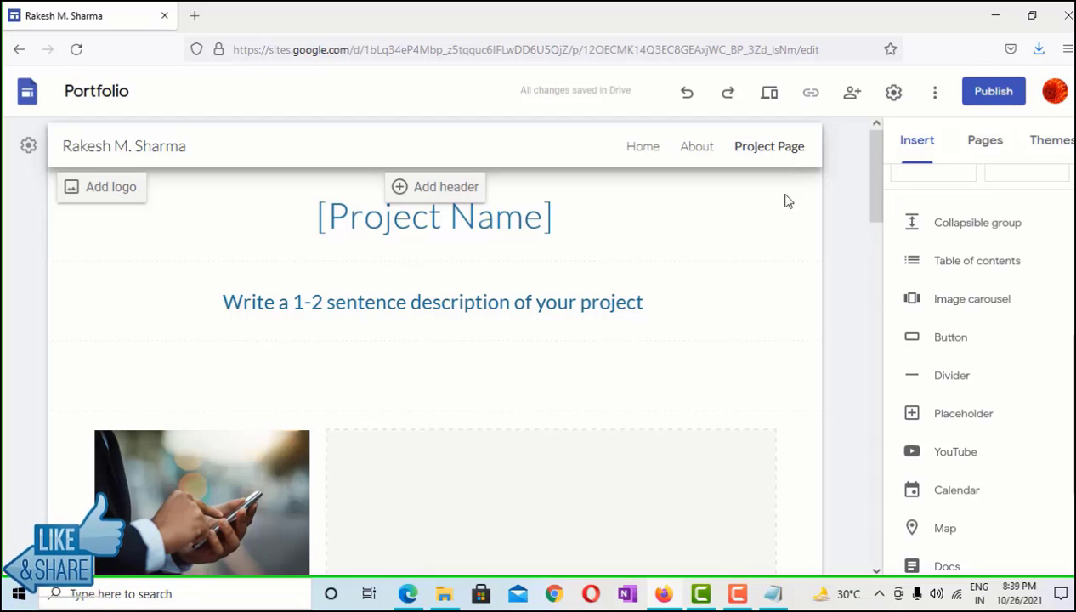
scroll(950, 295, down, 2)
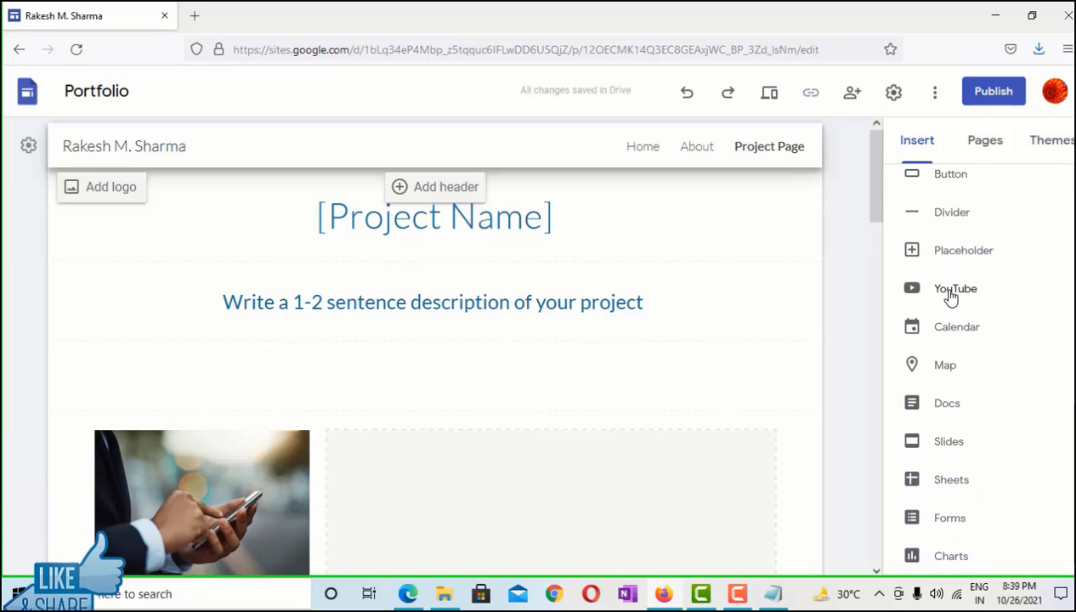
scroll(944, 380, up, 3)
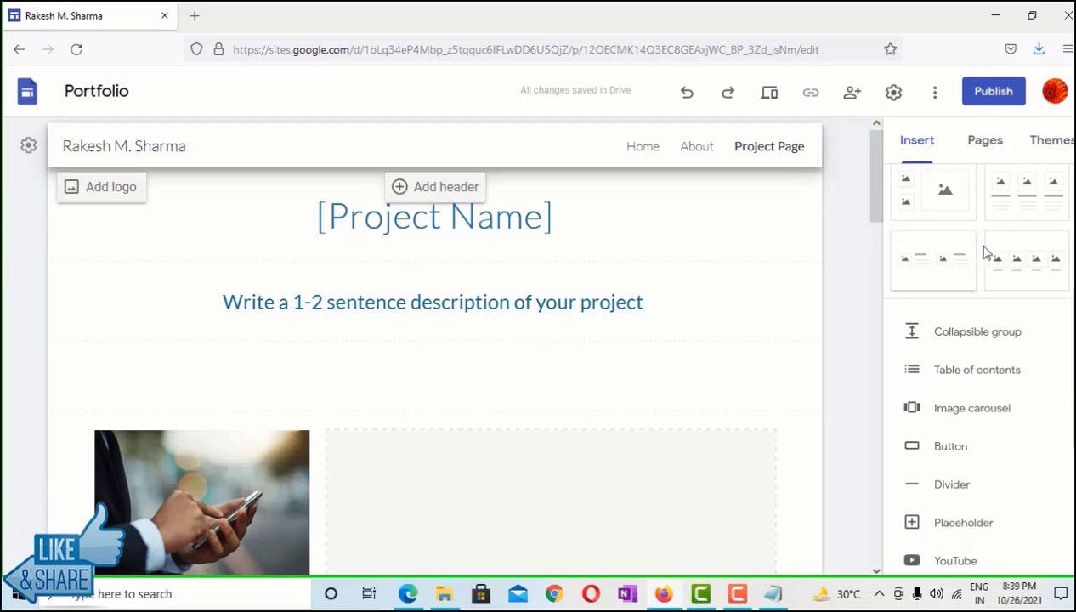
Delete the Project Page from the Pages list
click(982, 151)
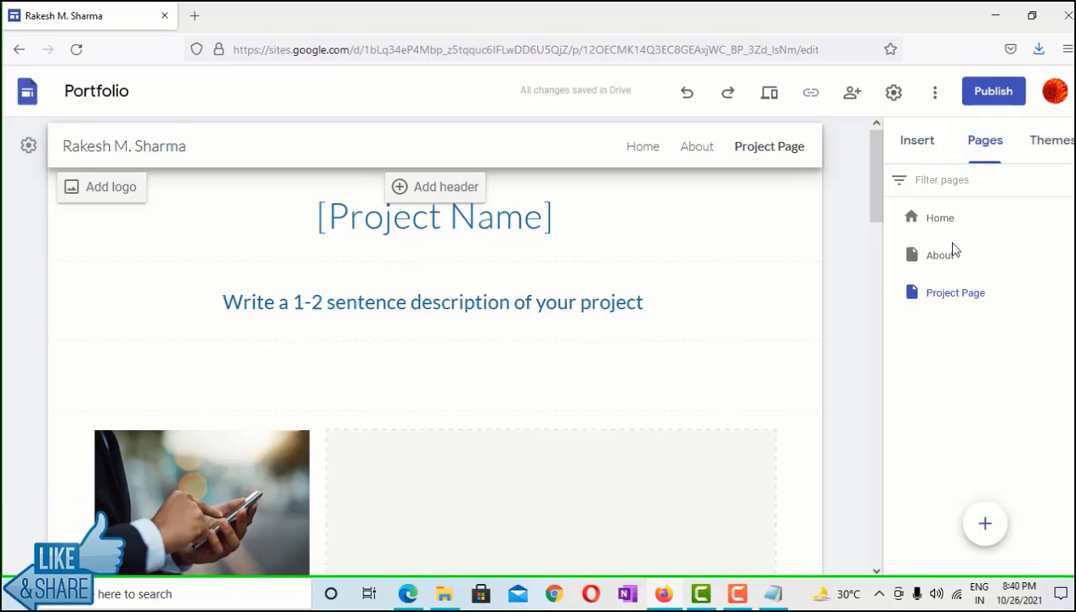
click(1062, 293)
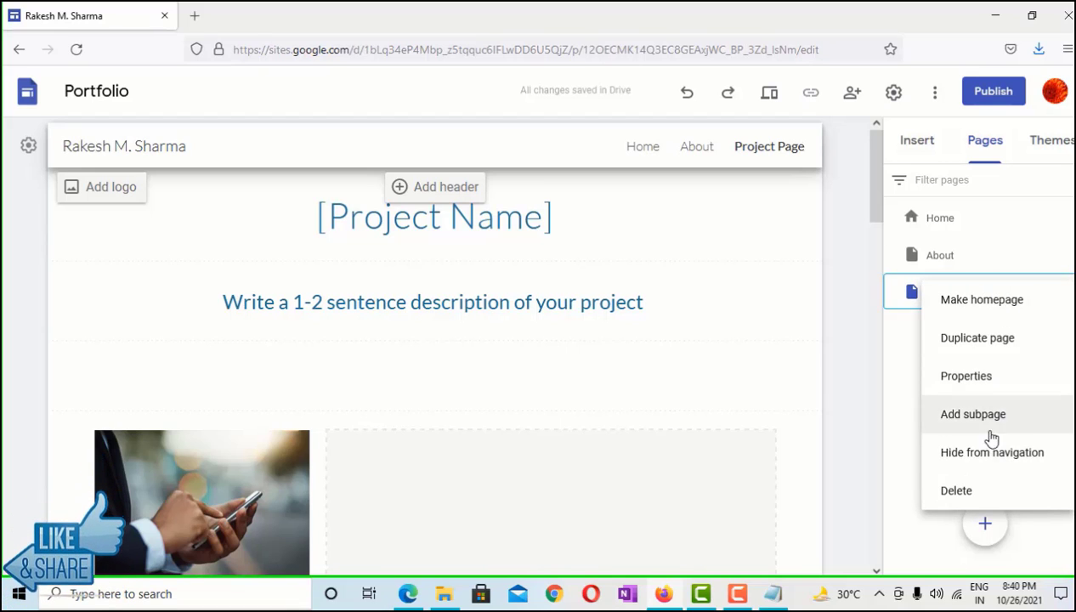
click(978, 488)
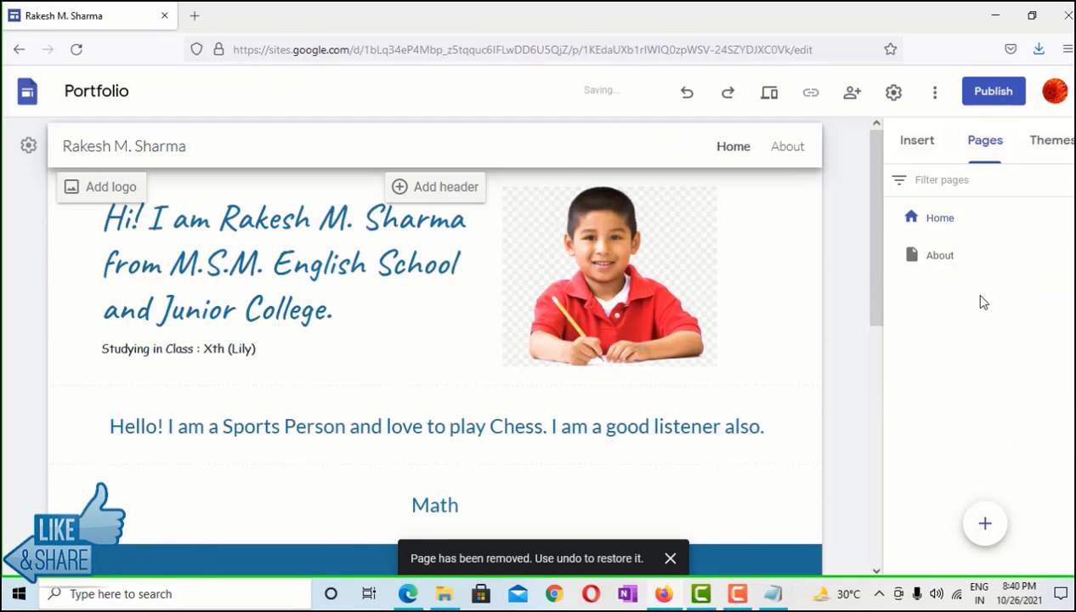
Create a new page named Subjects
click(985, 521)
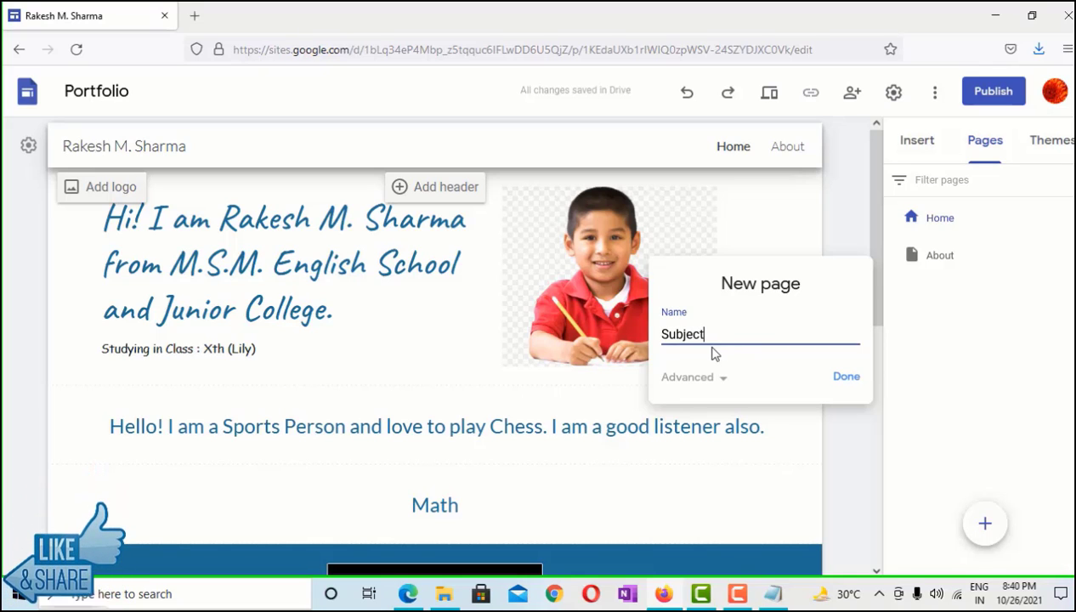
click(716, 377)
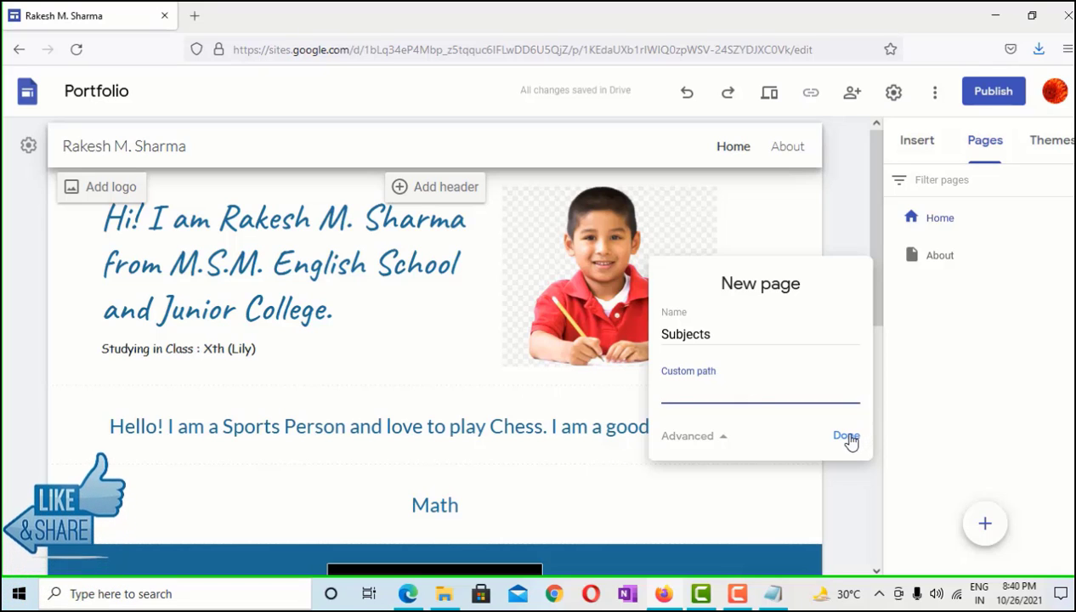
click(848, 437)
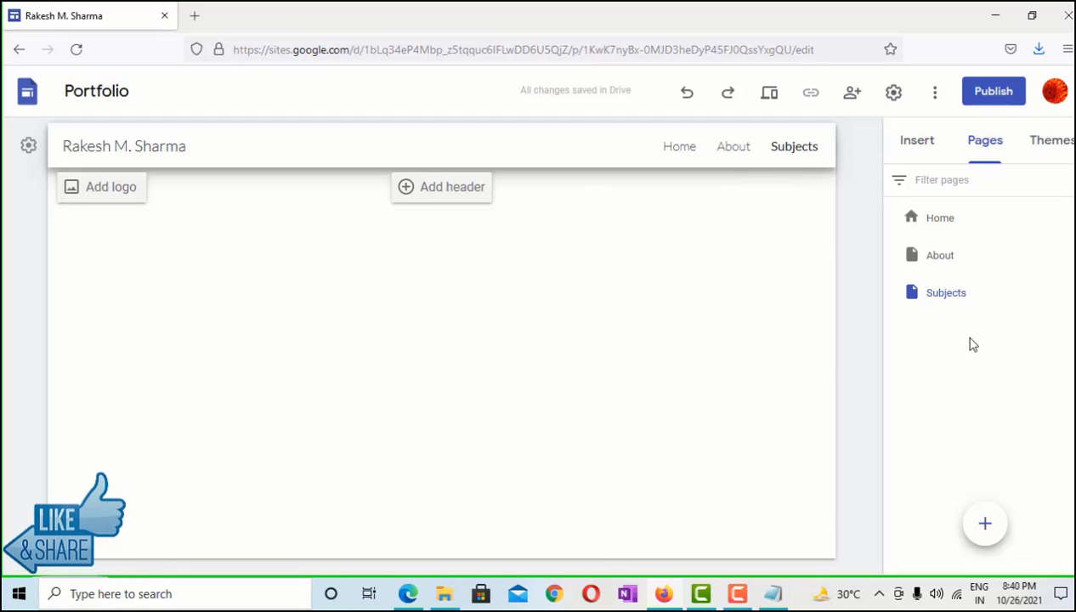
Use Add subpage on Subjects three times to create Math, Science and SST
click(1029, 293)
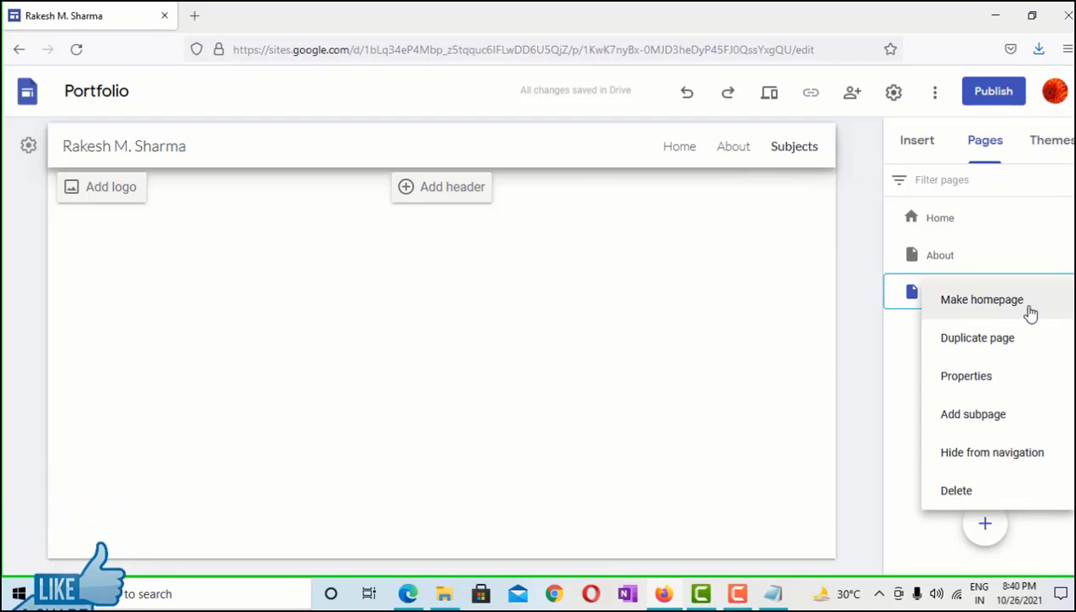
click(974, 416)
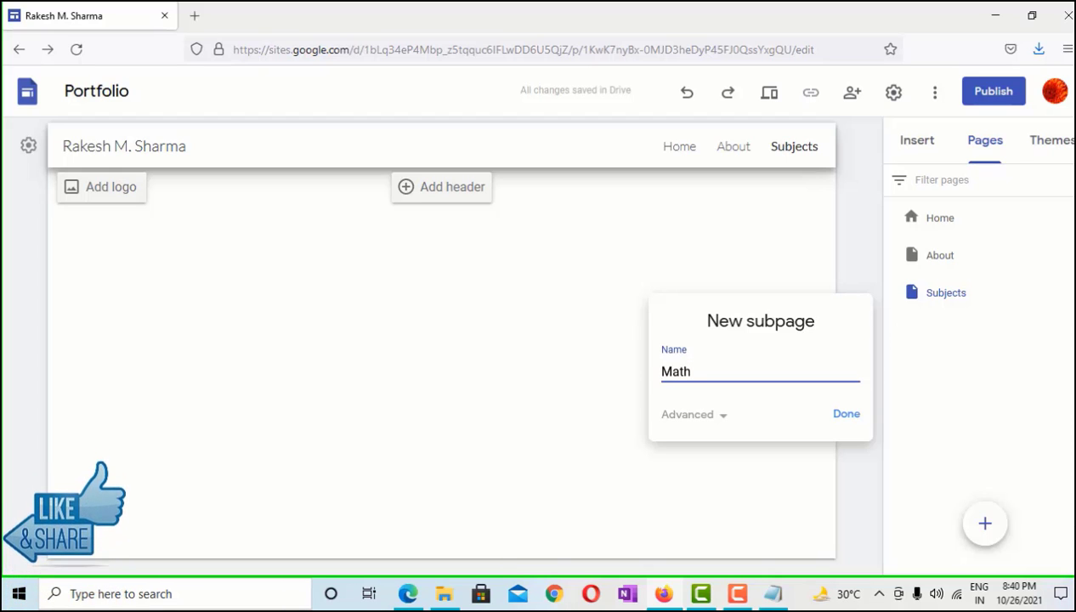
click(839, 425)
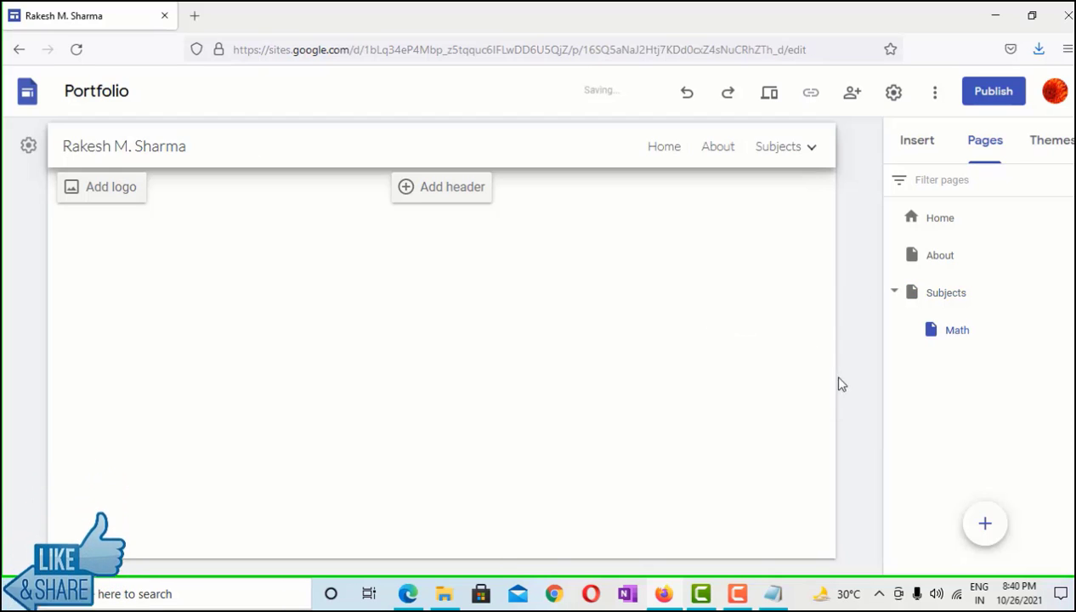
click(1070, 293)
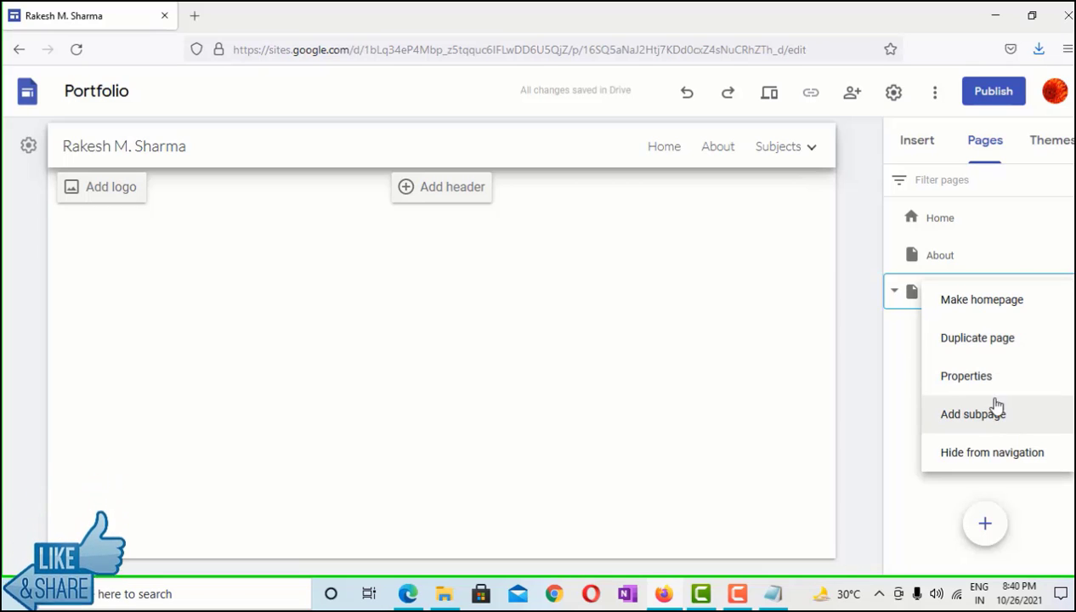
click(930, 415)
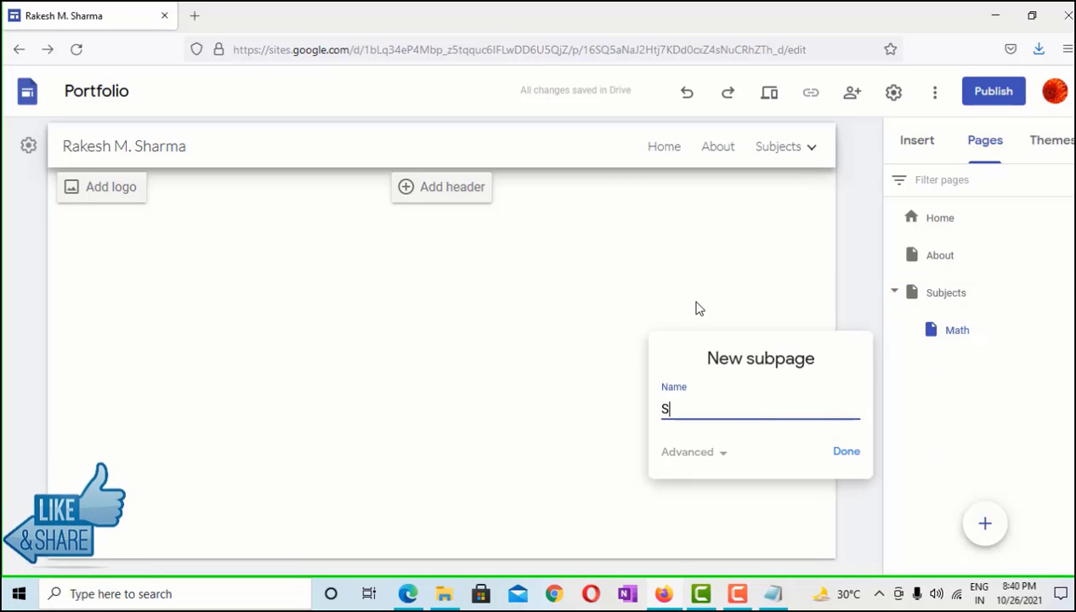
text(Scien)
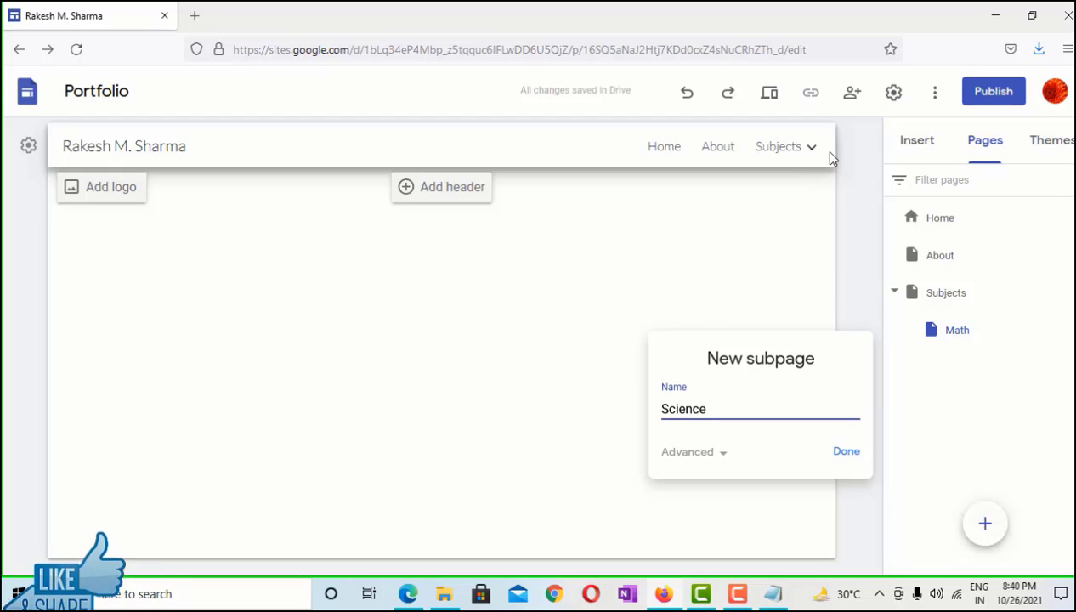
text(ce)
click(847, 452)
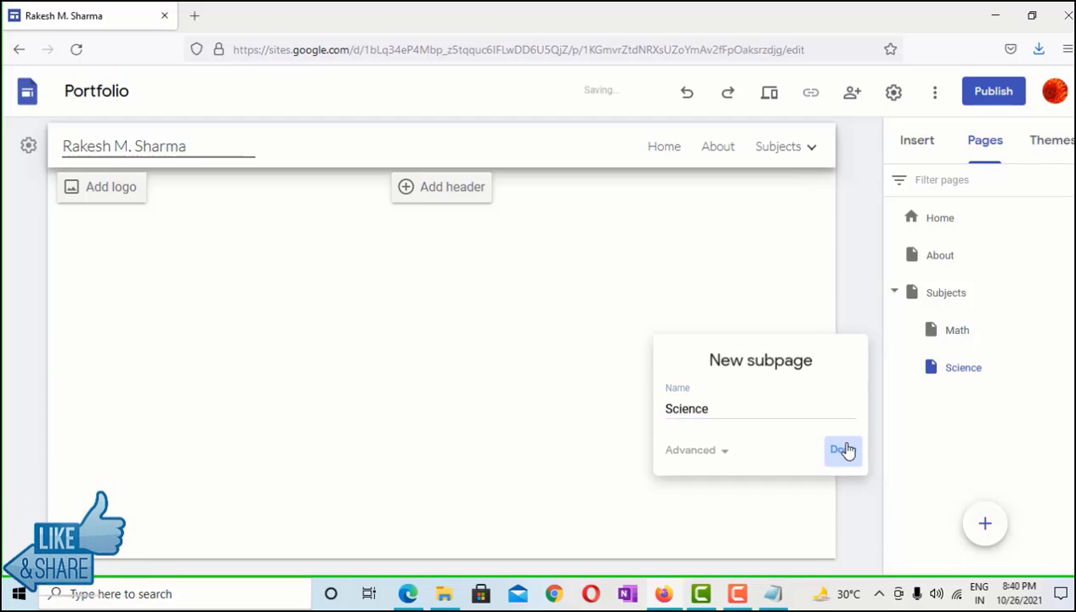
click(1063, 292)
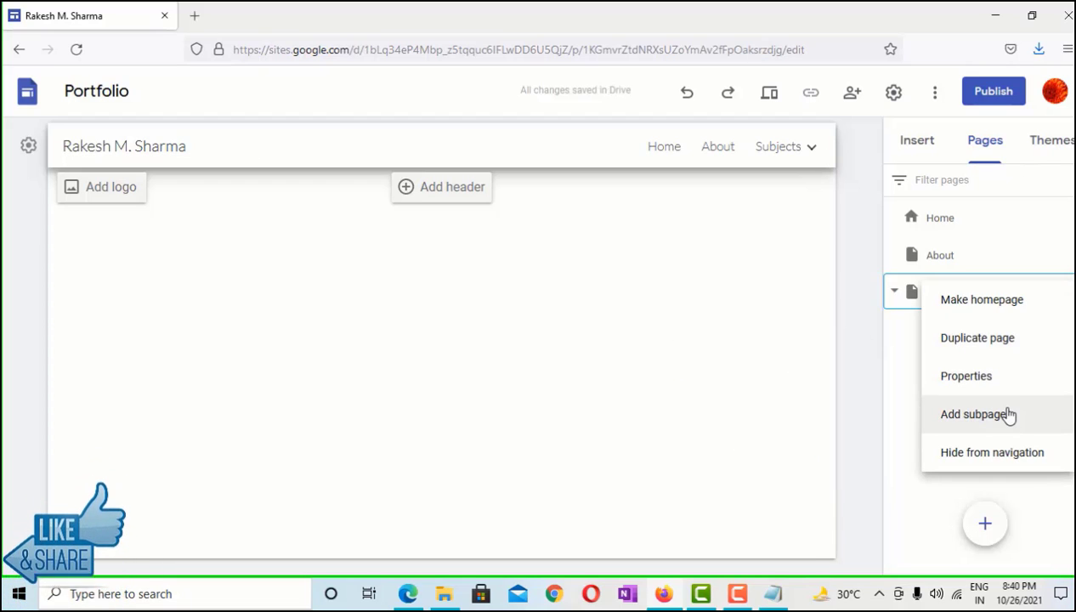
click(1009, 416)
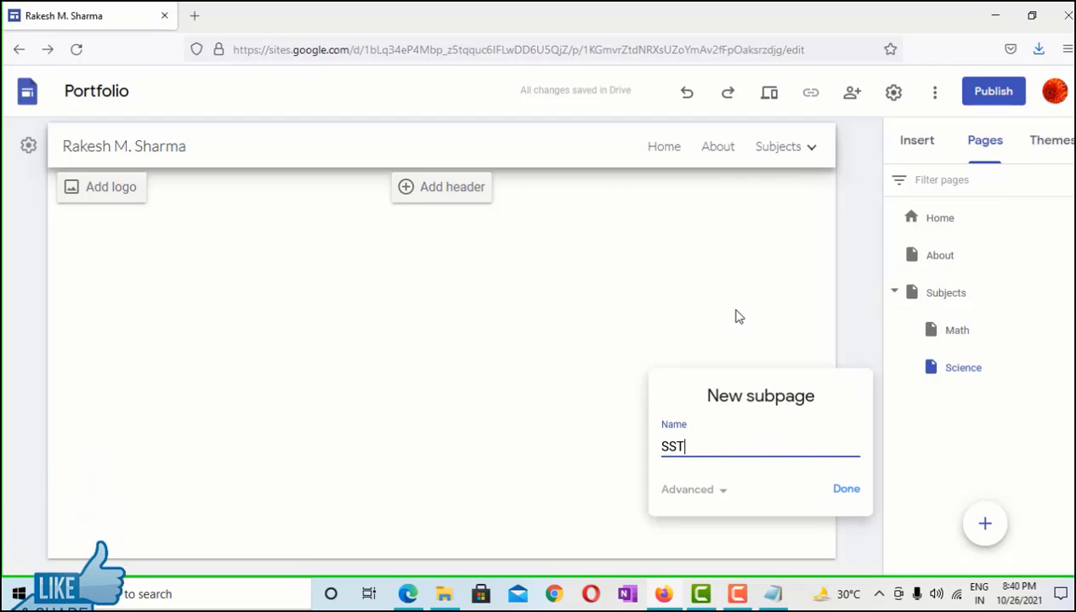
click(845, 488)
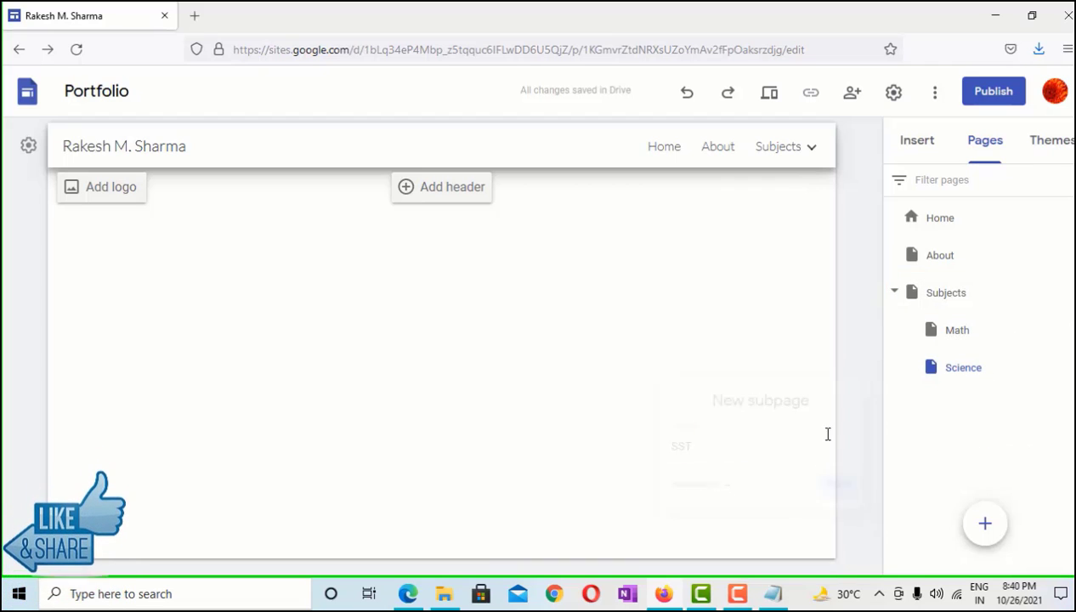
Go to the Home page and scroll through it
click(659, 150)
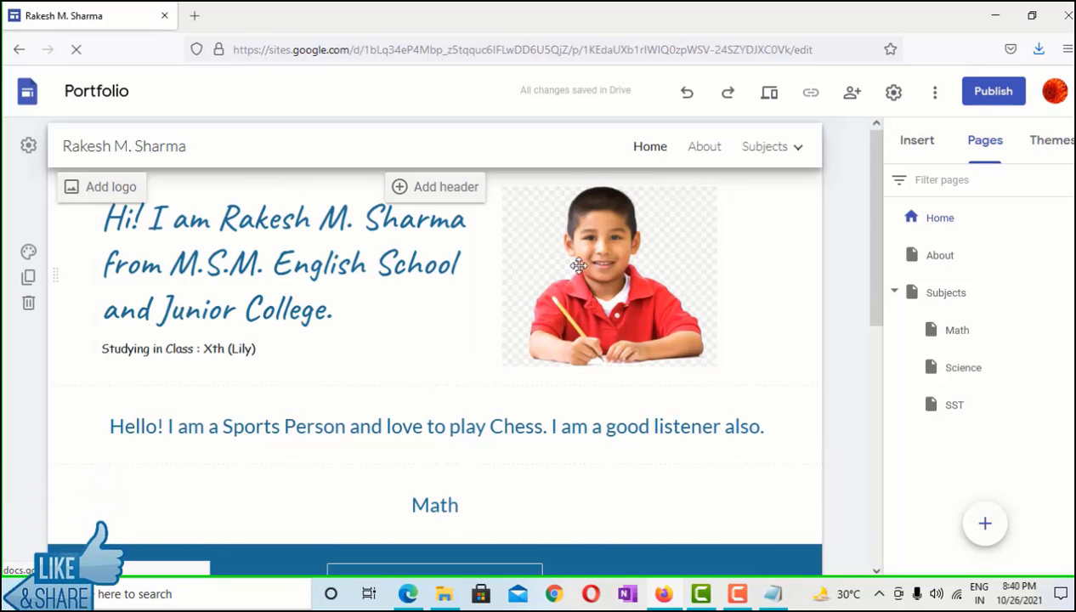
scroll(549, 365, down, 3)
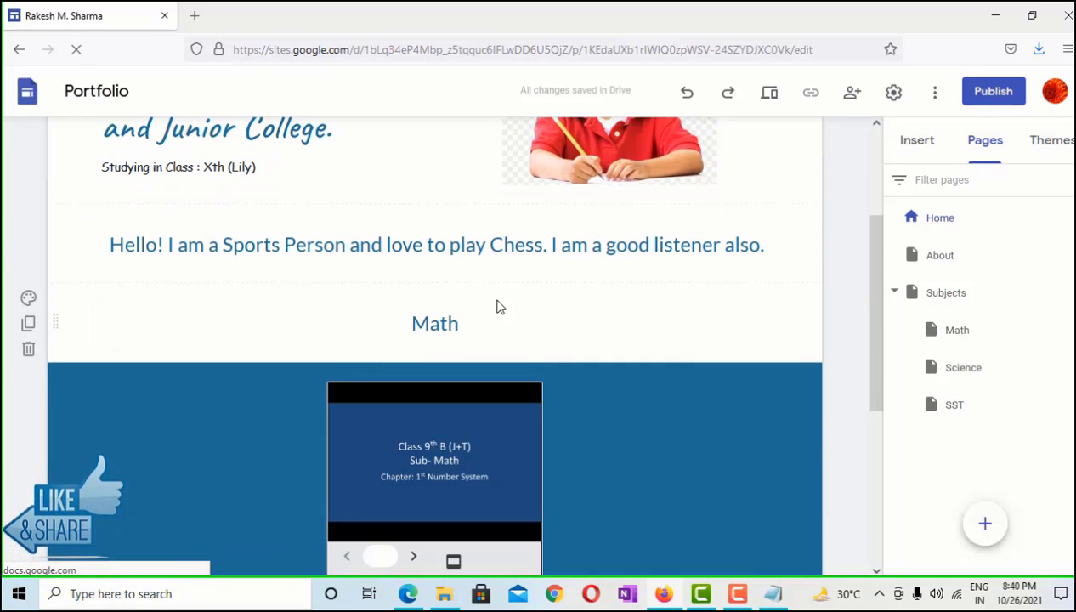
scroll(500, 308, down, 5)
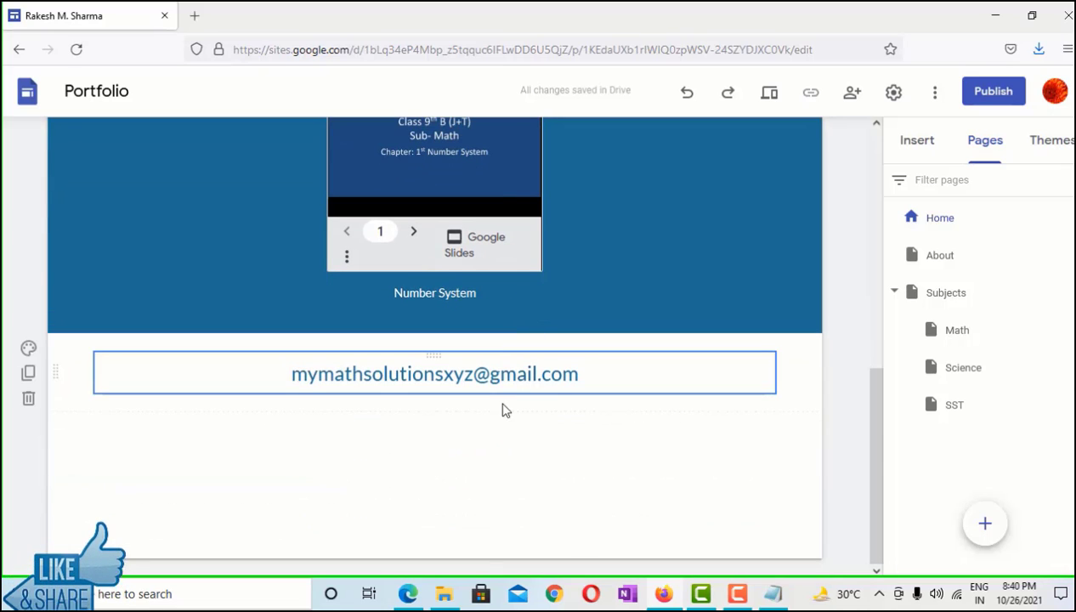
scroll(556, 387, up, 5)
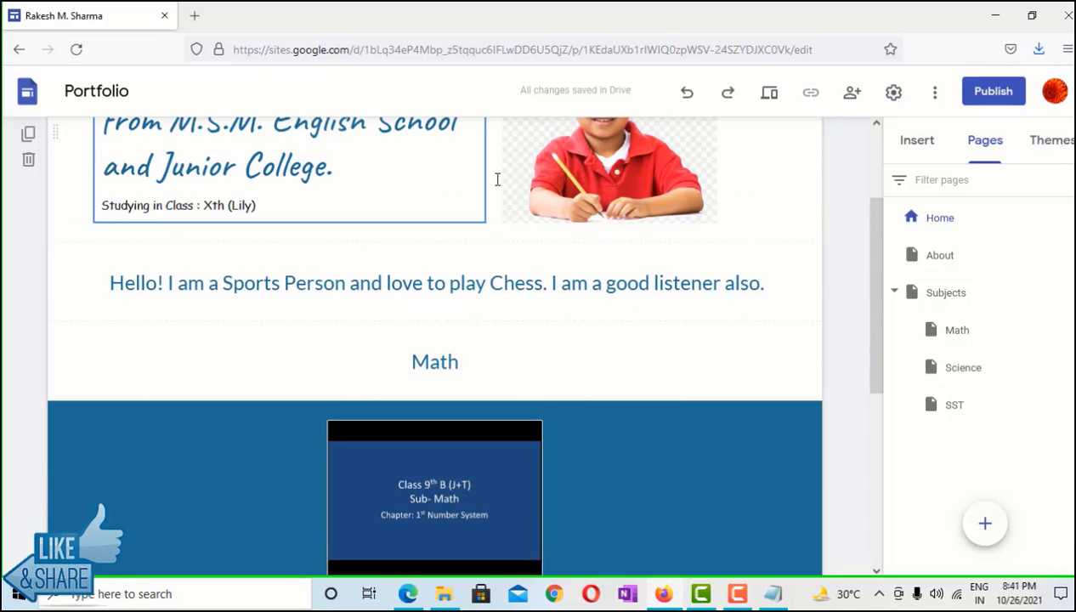
scroll(457, 334, up, 2)
scroll(512, 341, down, 2)
scroll(529, 353, up, 2)
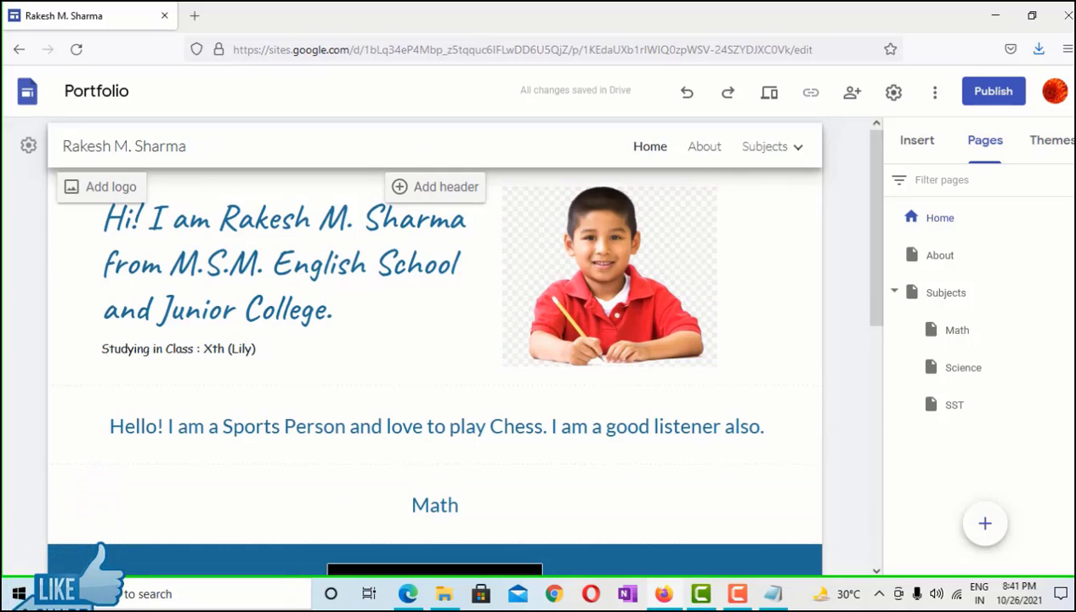
Delete the About page and open the Math subpage from the Subjects dropdown
click(1070, 258)
click(997, 451)
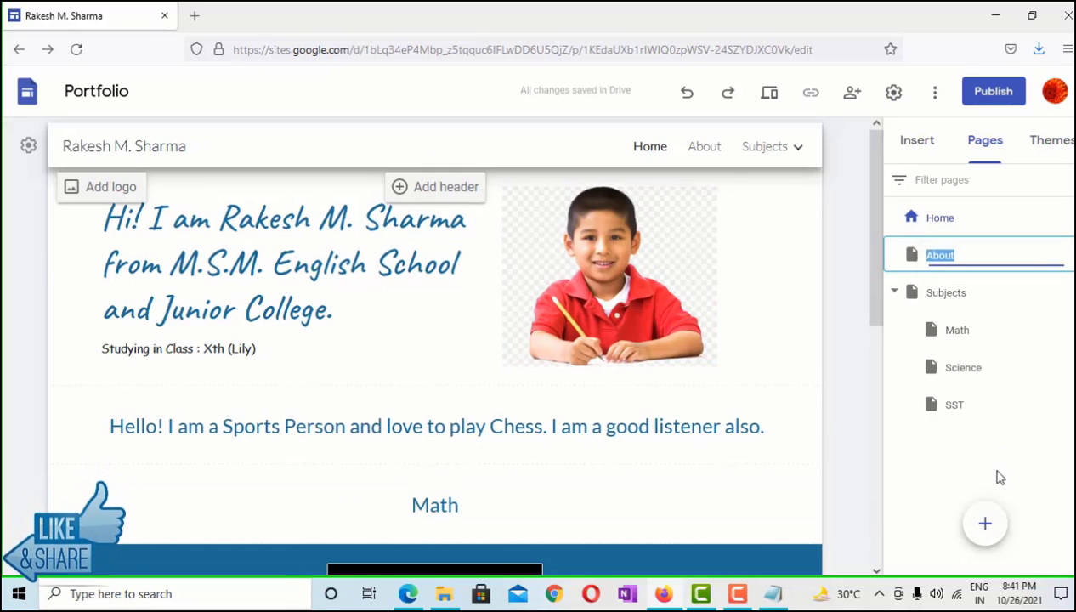
click(798, 148)
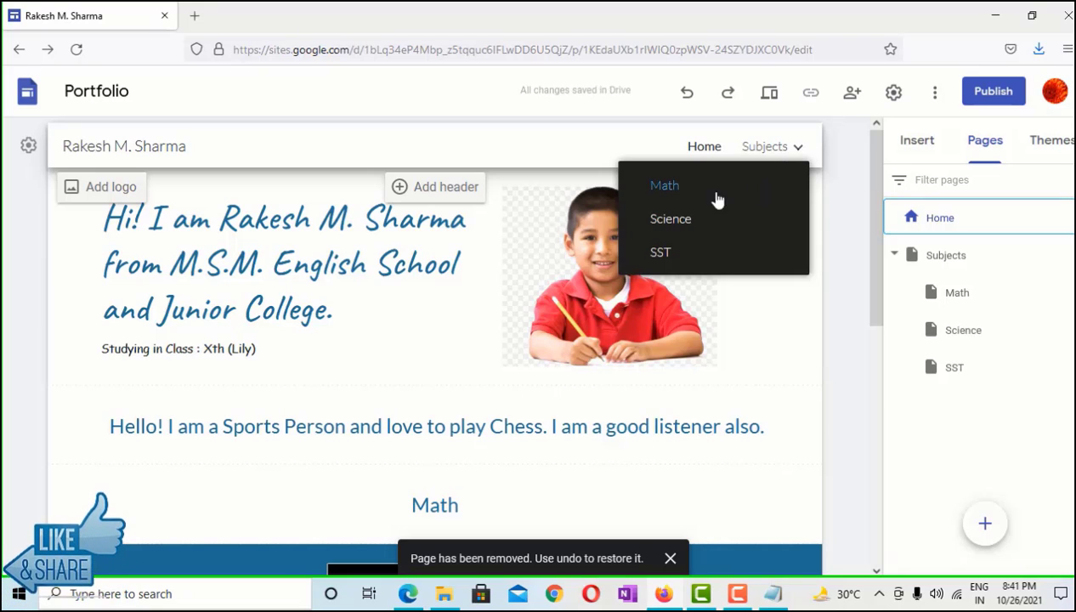
click(654, 185)
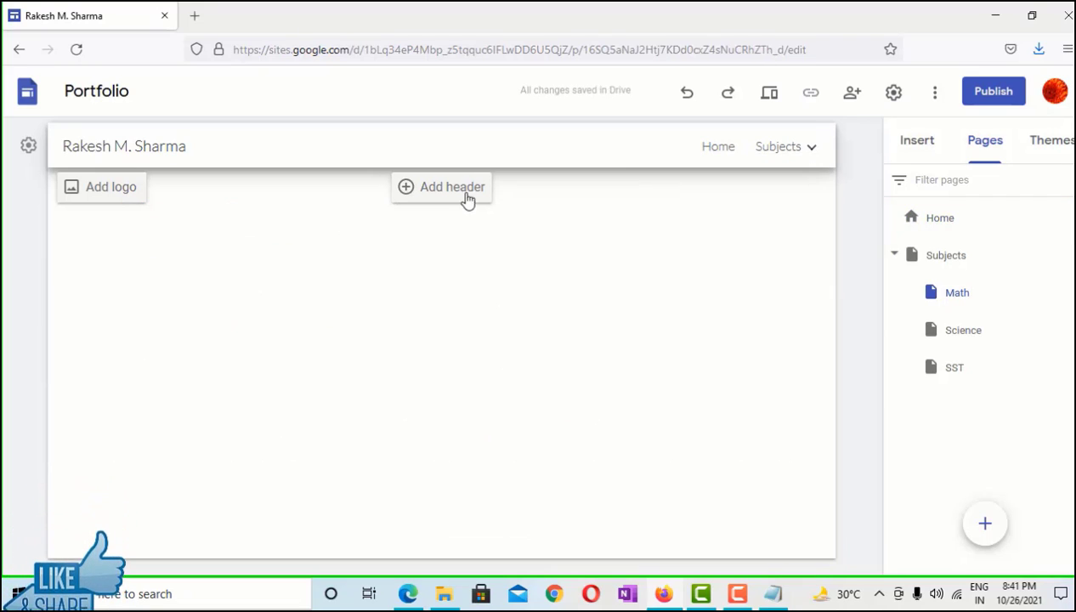
Add a header banner to the Math page, closing logo settings and keeping the title Math
click(467, 198)
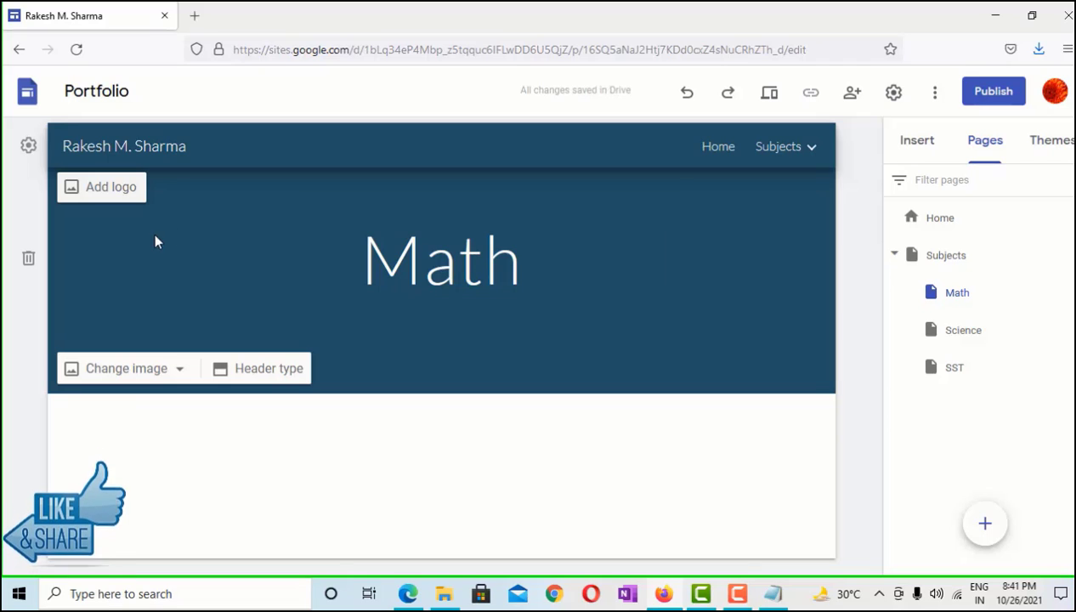
click(111, 187)
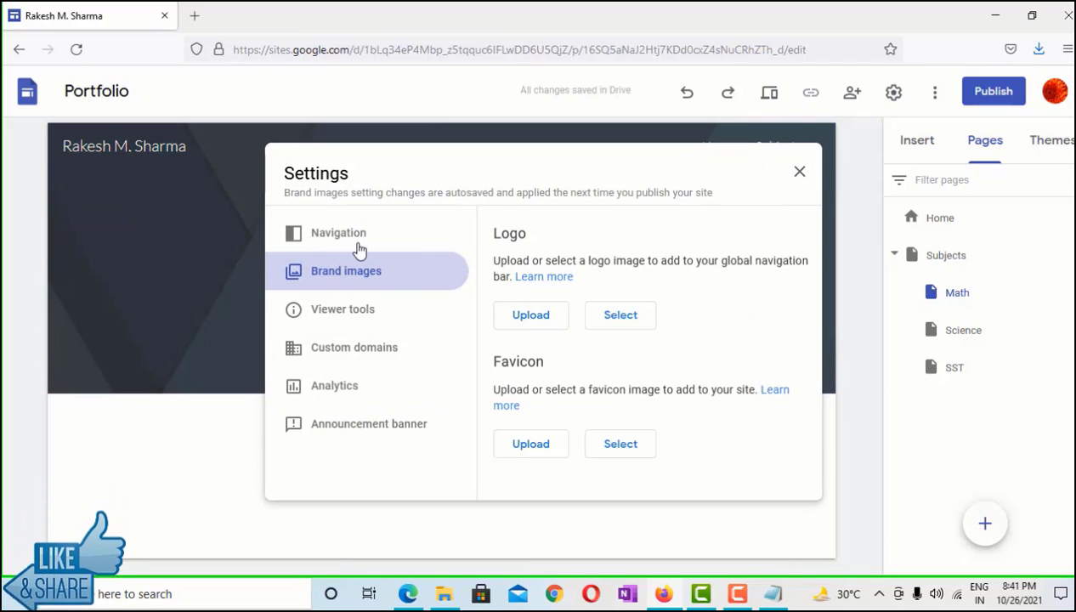
click(799, 175)
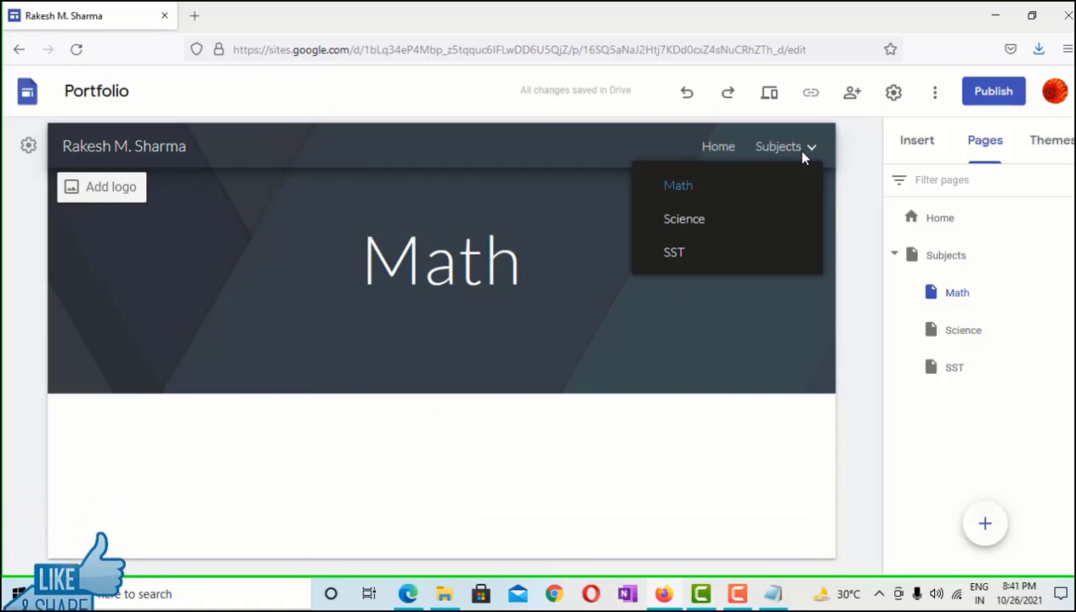
double_click(497, 259)
click(555, 276)
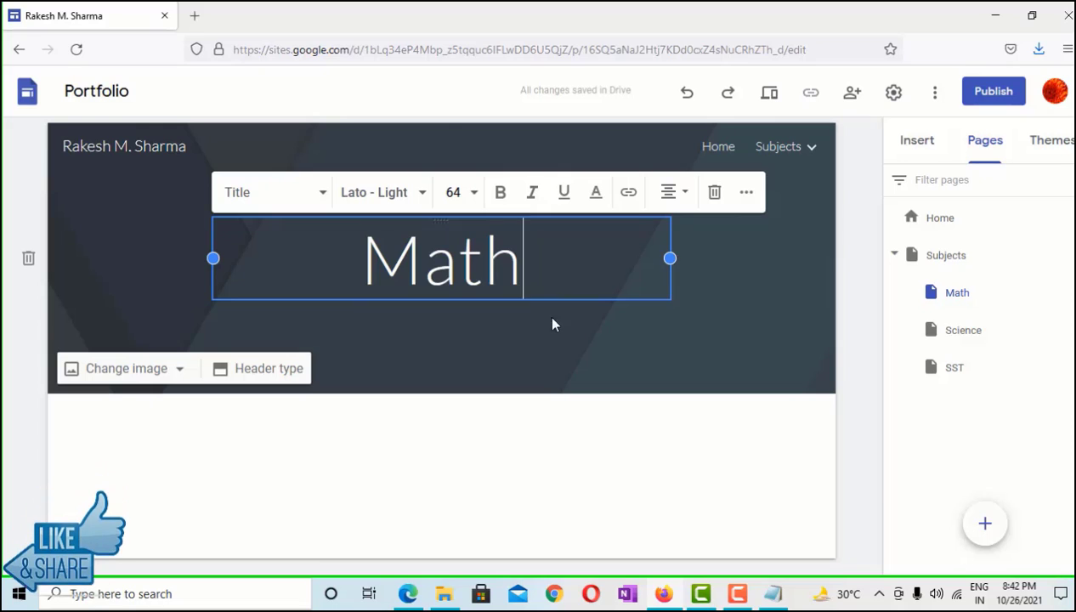
click(316, 478)
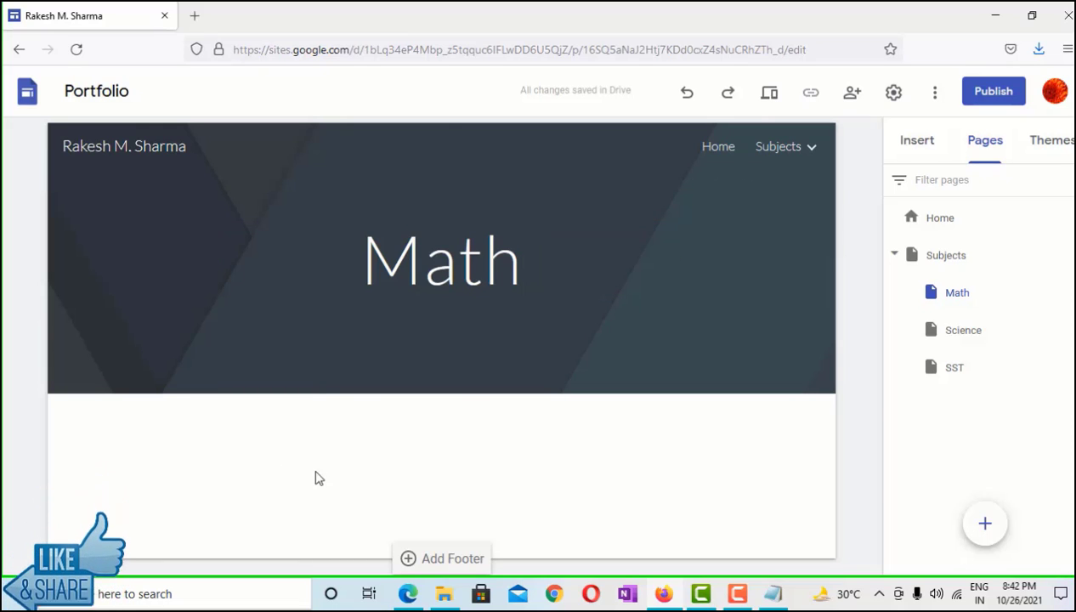
Bring up the insertable components for the empty section below the header
double_click(387, 474)
click(251, 479)
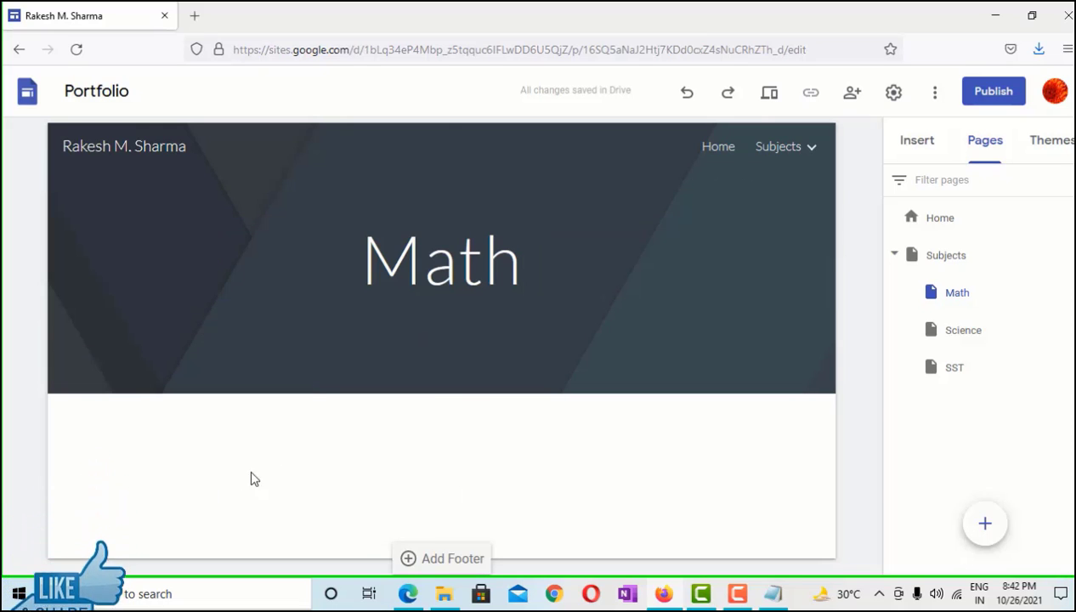
click(915, 145)
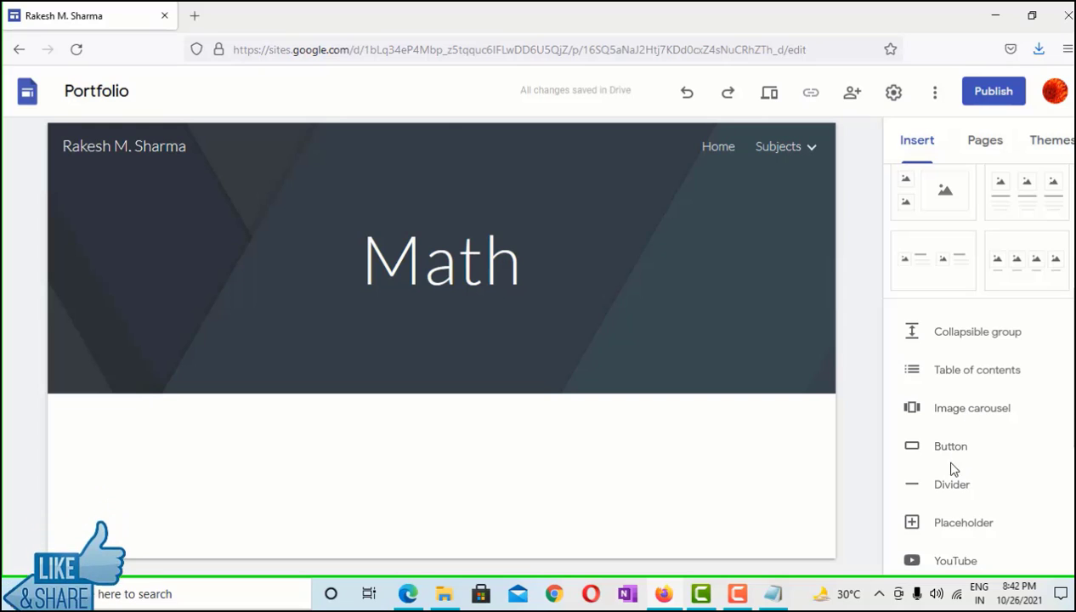
Start an image carousel below the header, then cancel it
scroll(958, 504, down, 3)
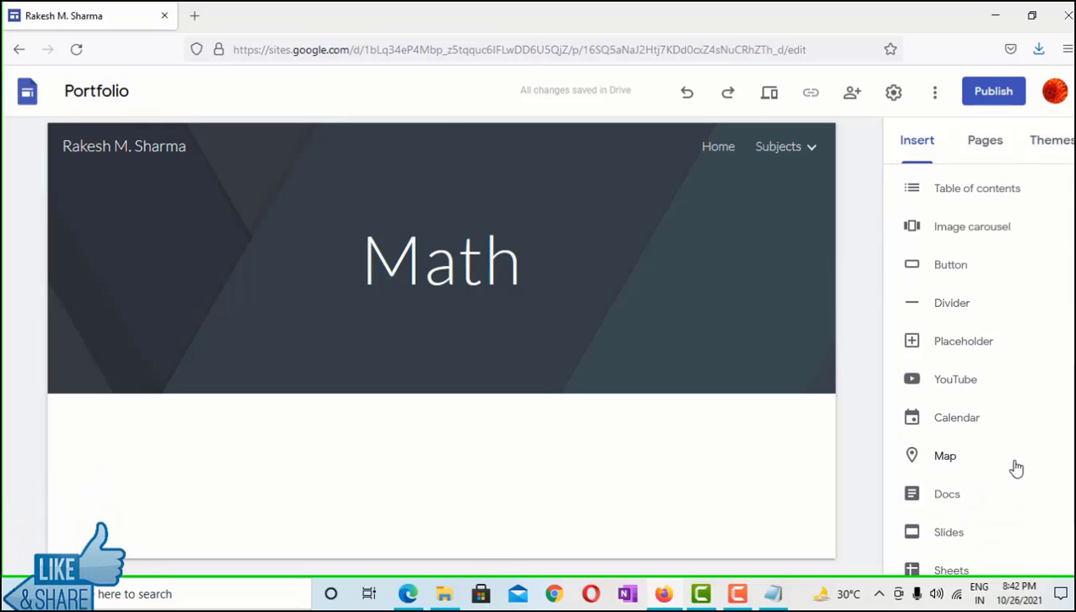
scroll(1016, 468, down, 2)
scroll(1012, 467, up, 3)
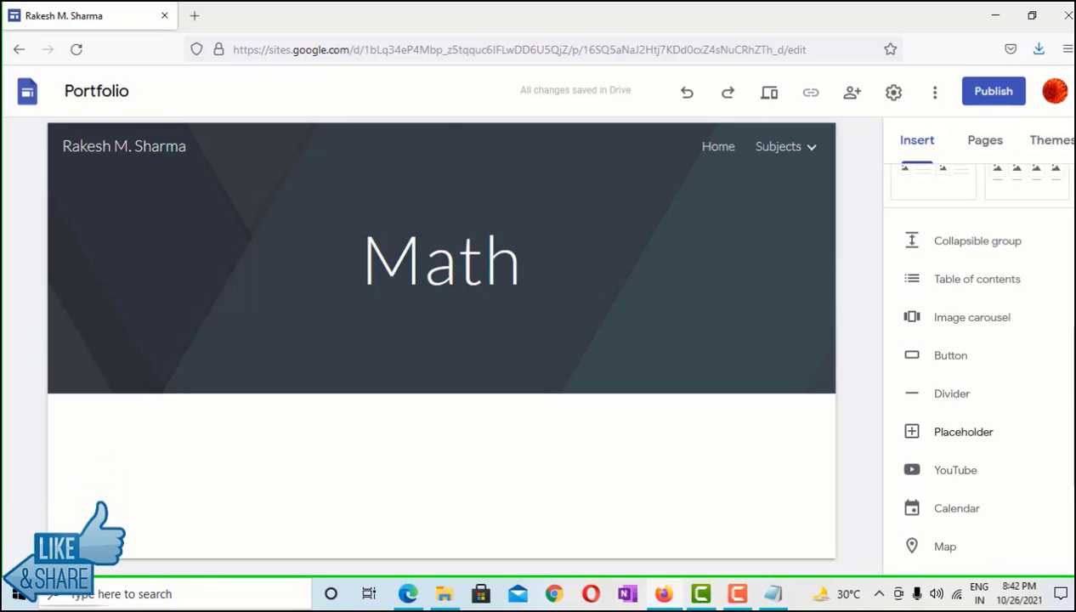
click(978, 326)
click(400, 307)
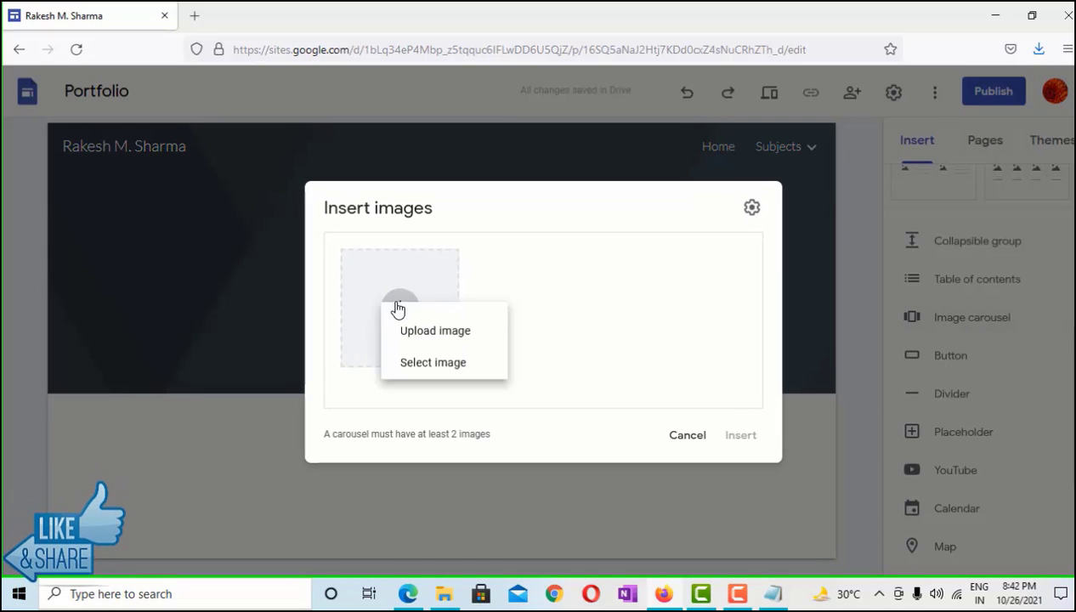
click(691, 426)
click(705, 433)
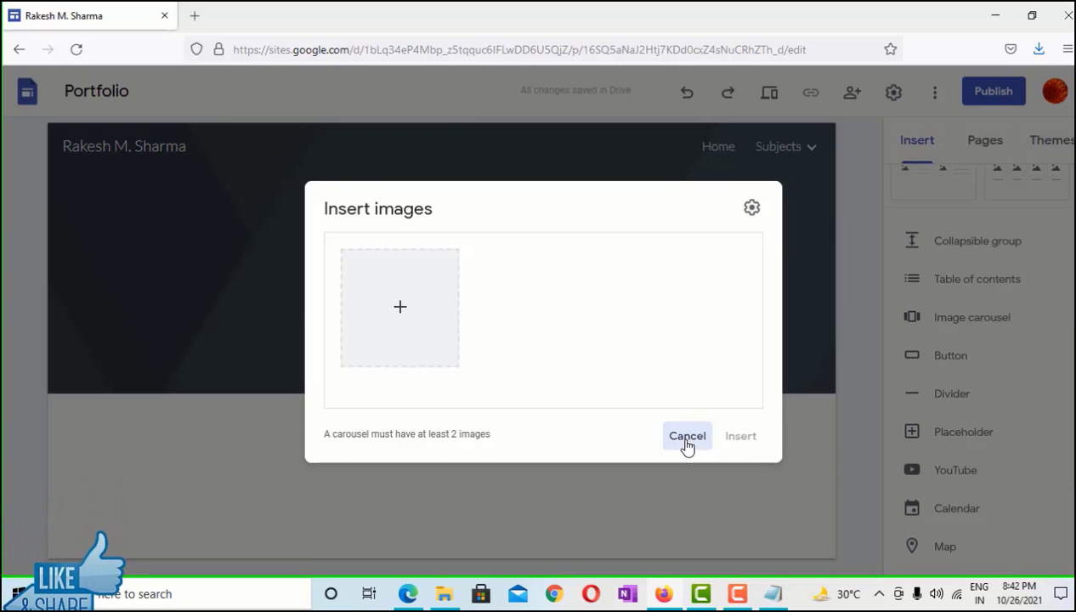
Insert a table of contents below the header, then delete it
click(925, 282)
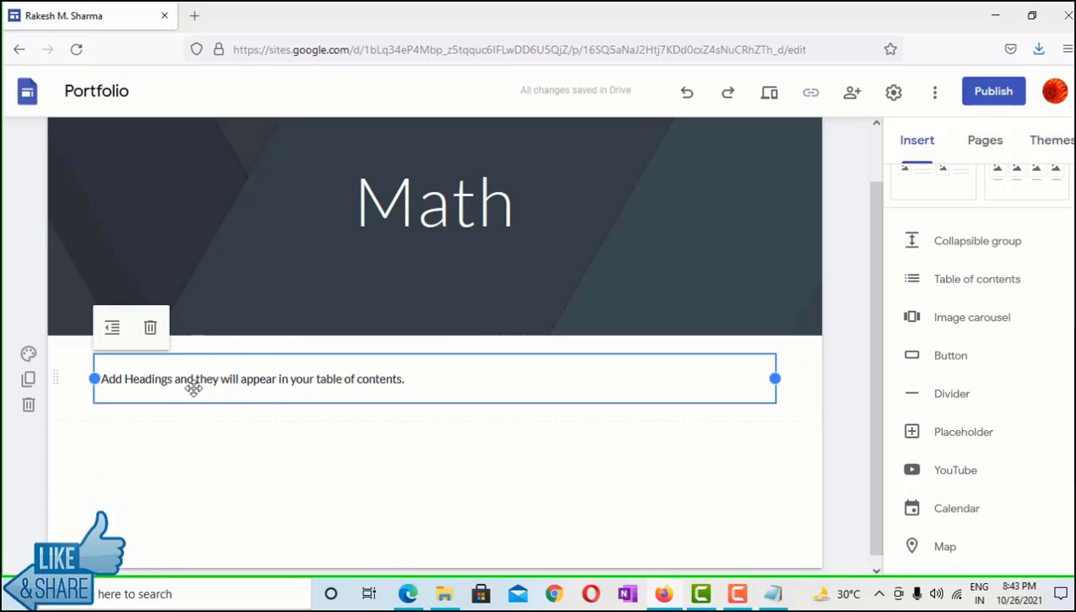
key(Delete)
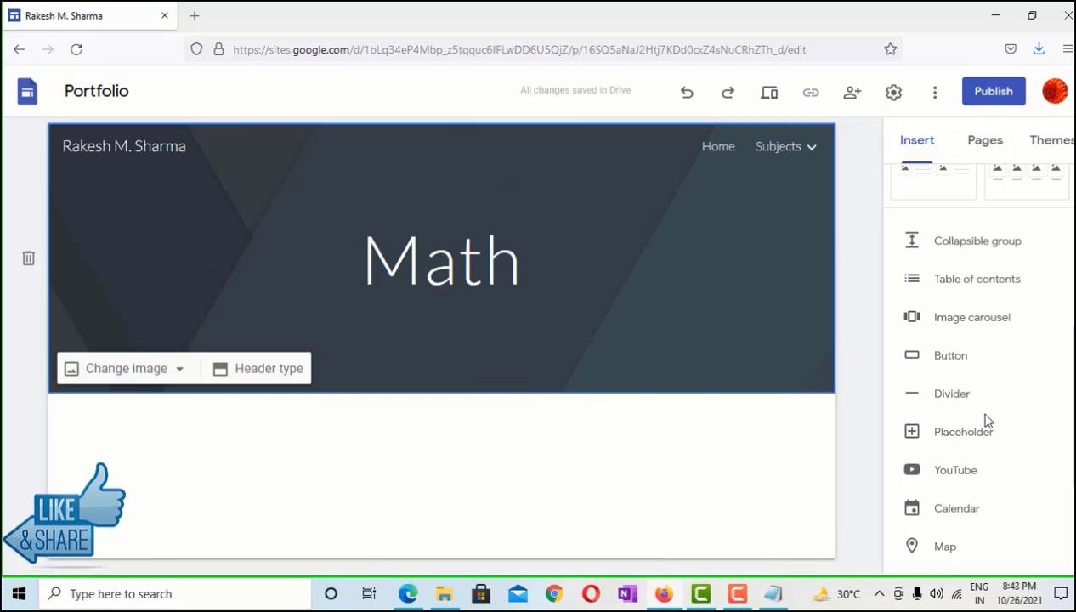
scroll(935, 391, down, 2)
Add a placeholder block and check which content it accepts
click(970, 341)
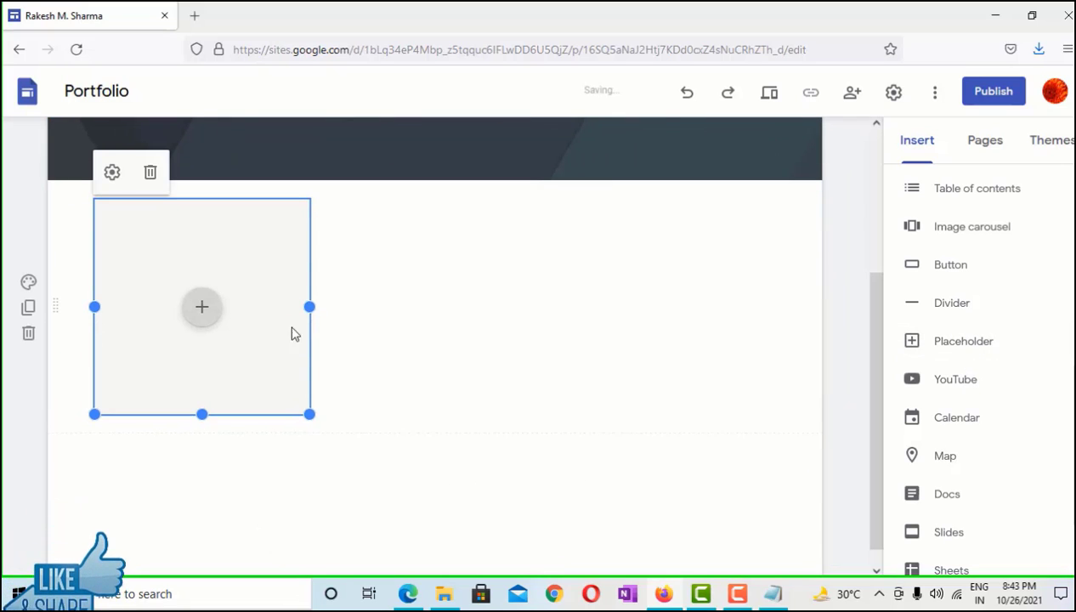
click(202, 314)
click(202, 311)
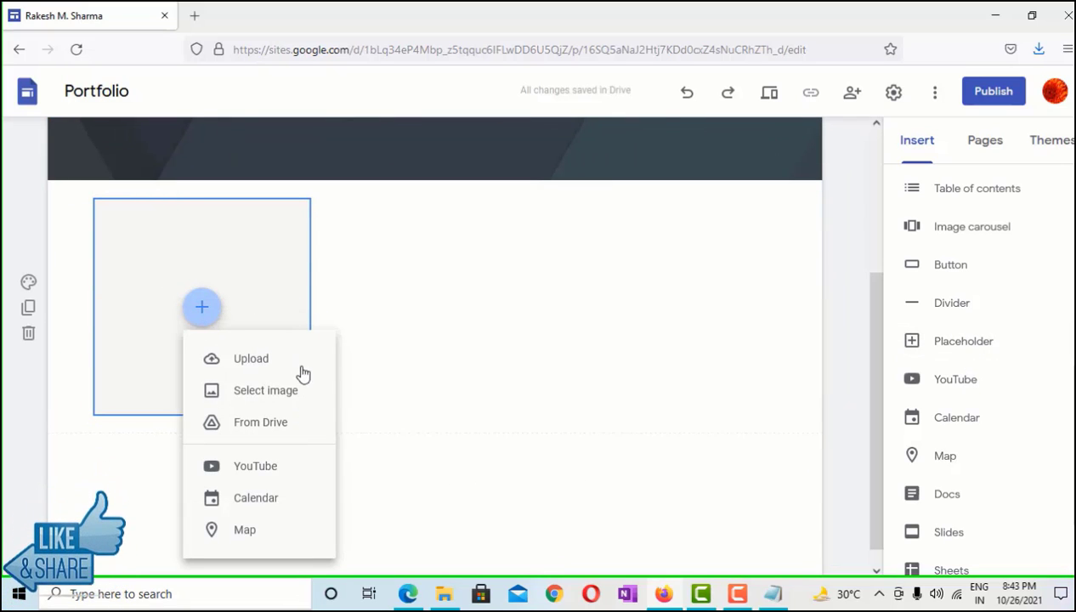
click(384, 288)
scroll(986, 247, up, 3)
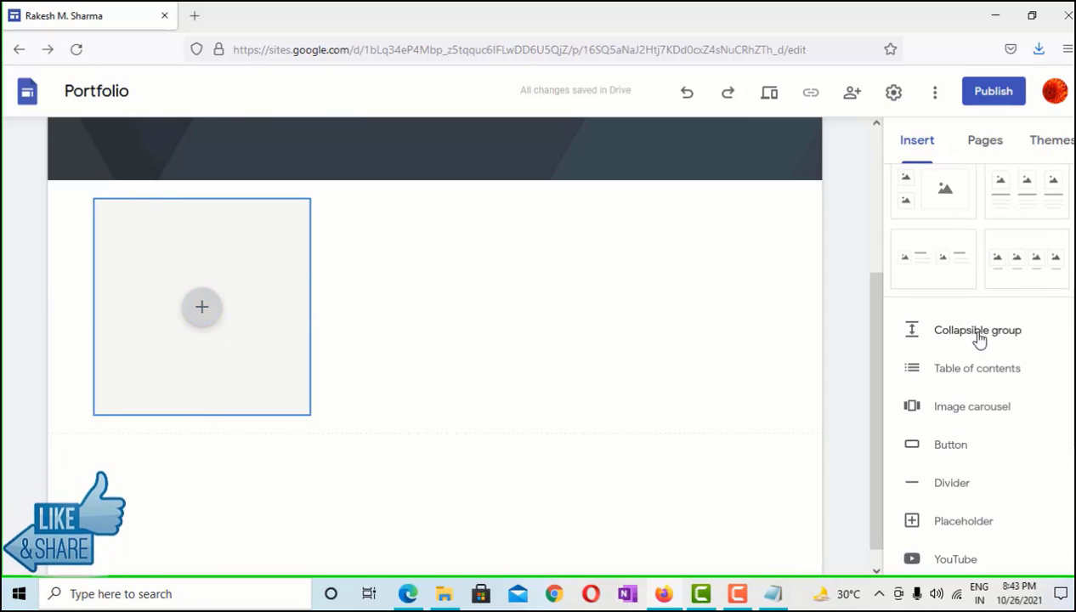
scroll(979, 339, down, 3)
scroll(979, 255, up, 3)
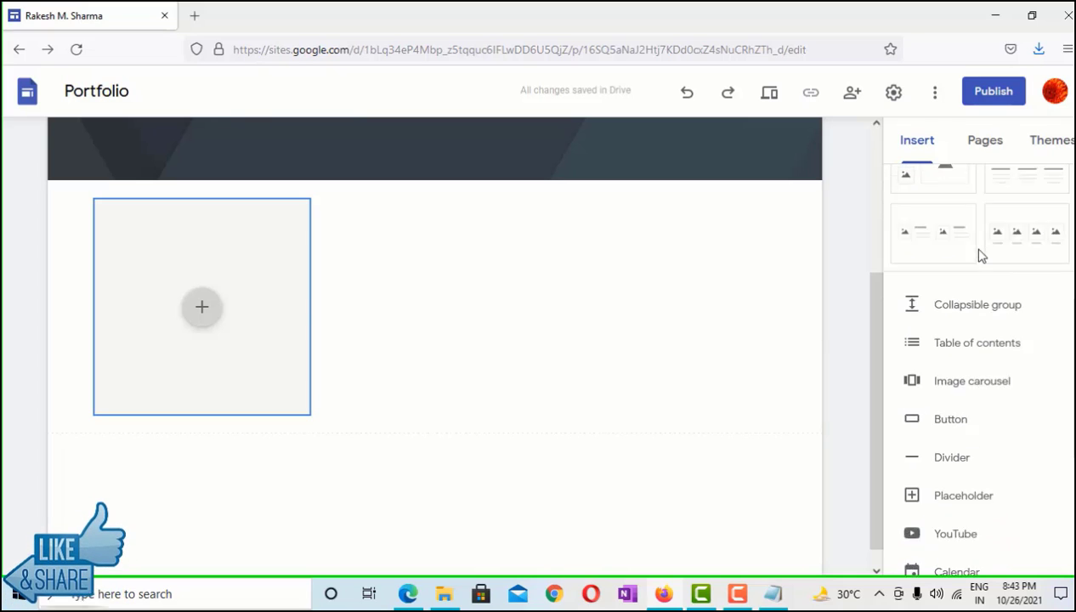
Add and delete a collapsible group, then delete the empty section below the header
click(980, 339)
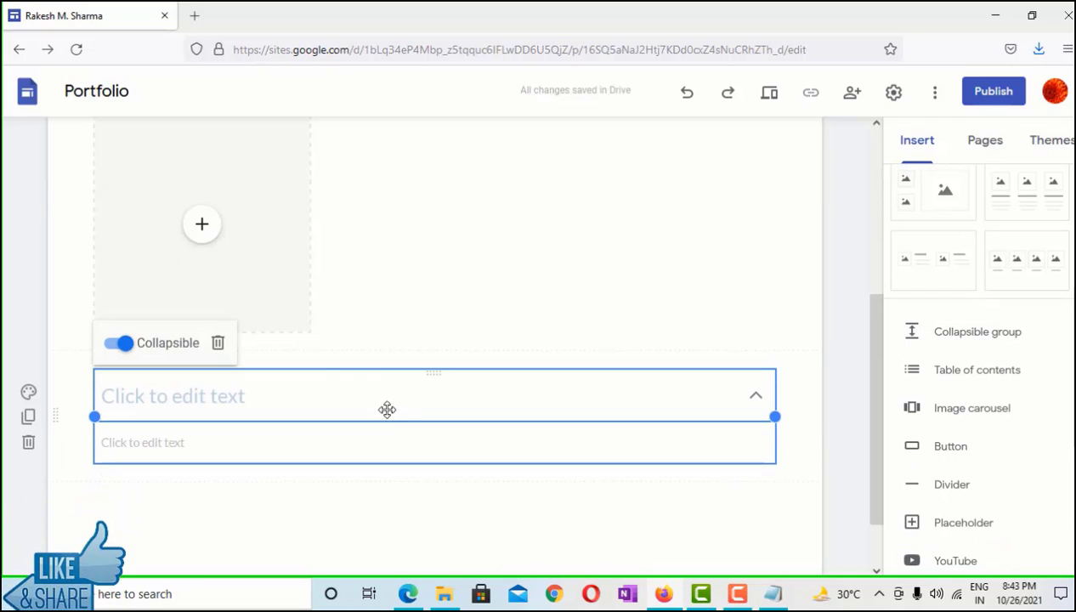
click(217, 344)
scroll(593, 285, up, 3)
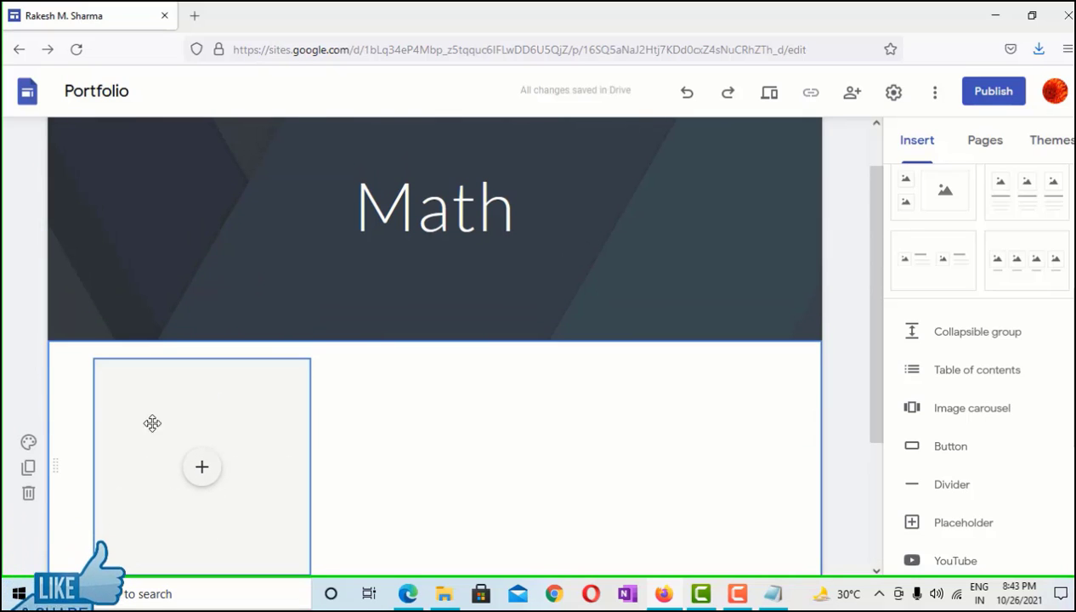
click(32, 493)
scroll(960, 297, up, 2)
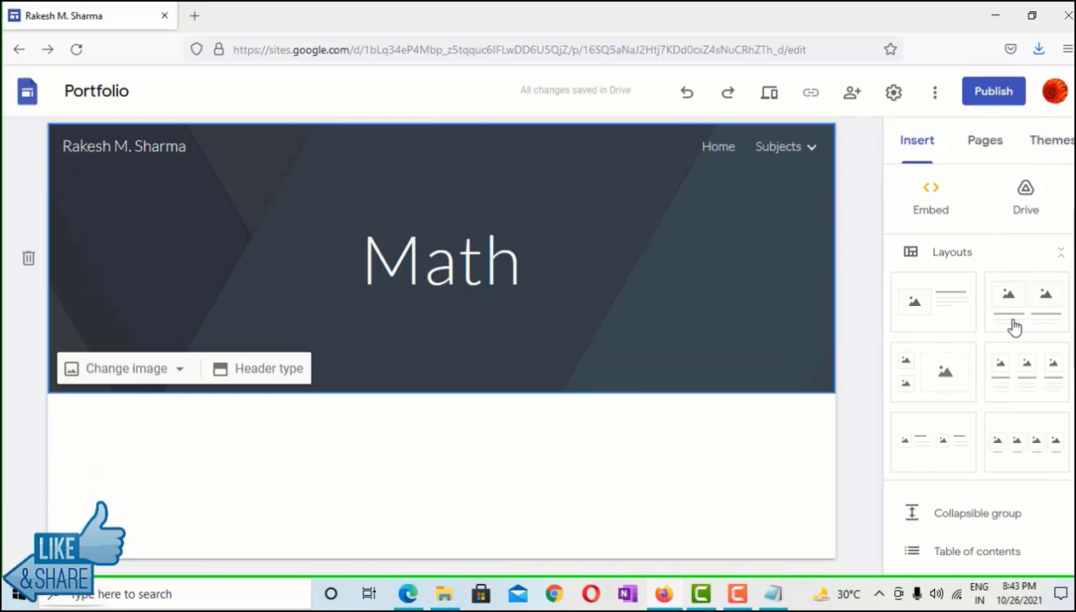
Embed marquee HTML reading 'Hi! This is my Math Portfolio', correcting 'Portfollio' to 'Portfolio'
scroll(1005, 340, up, 3)
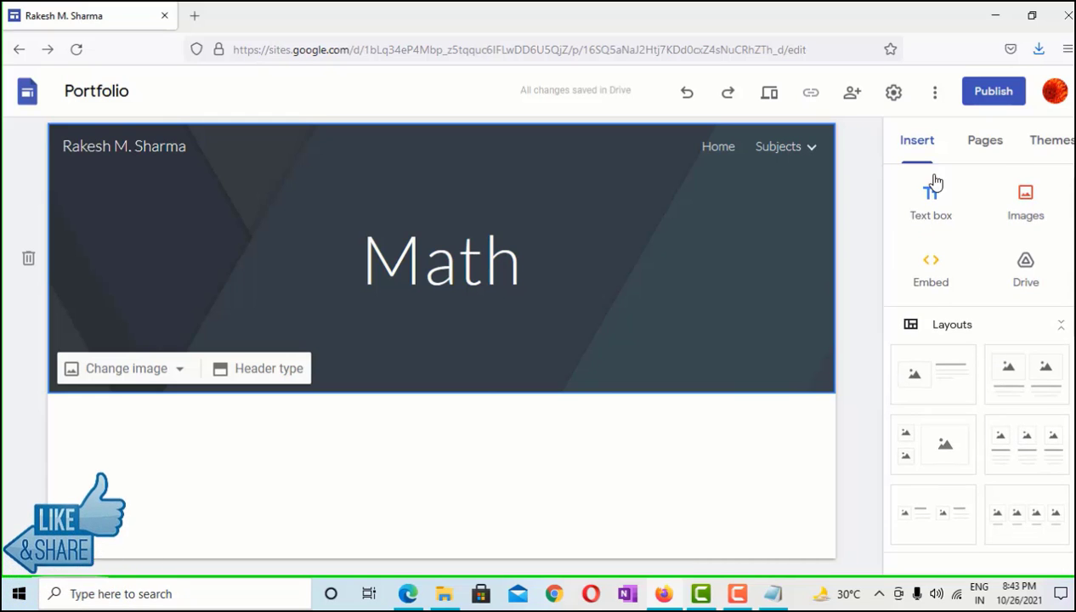
click(935, 199)
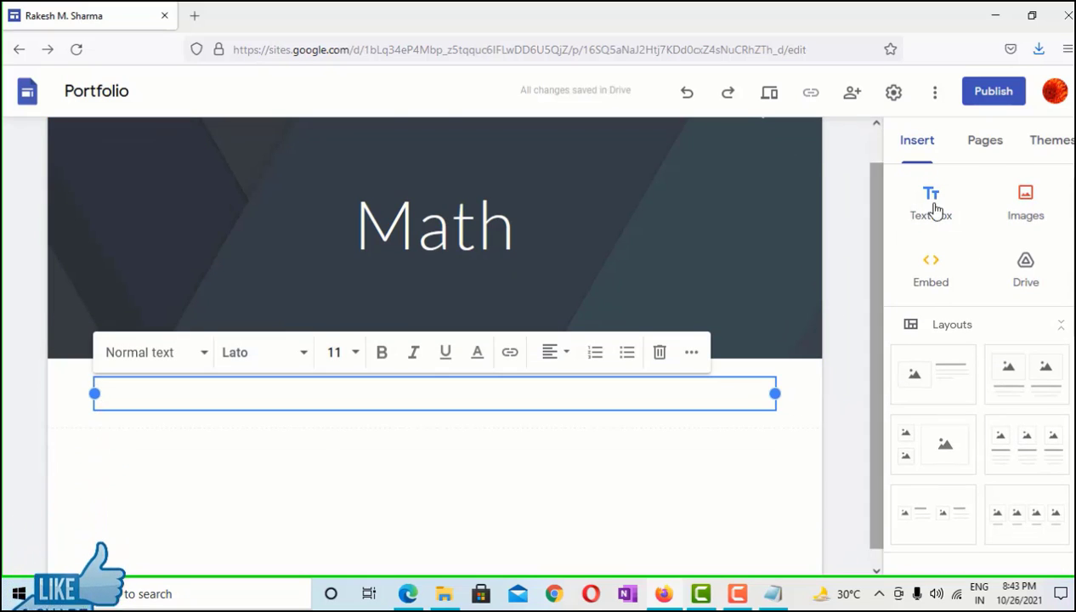
click(932, 270)
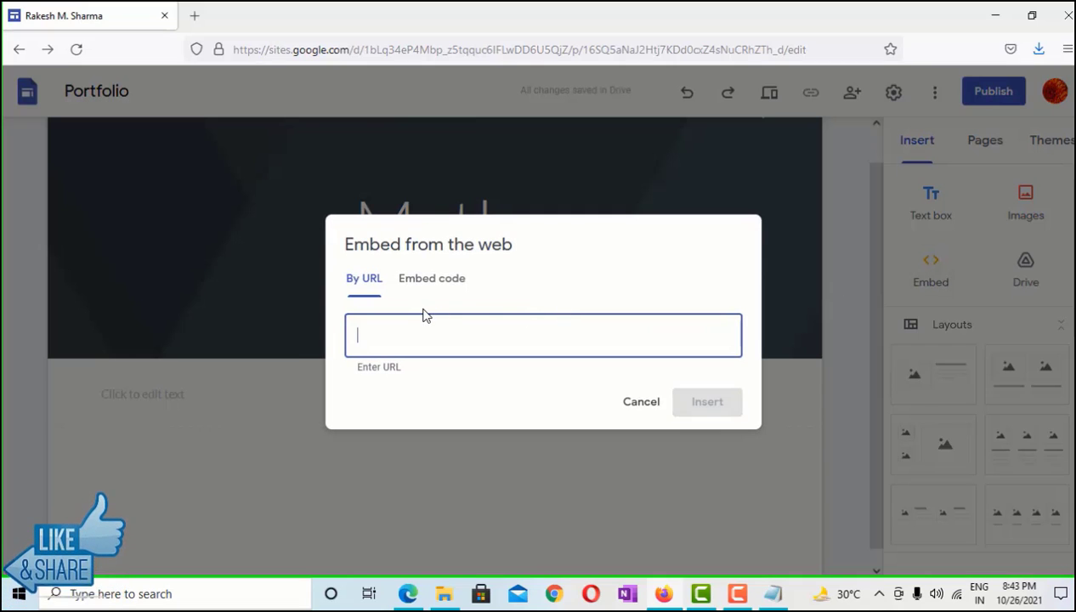
click(446, 285)
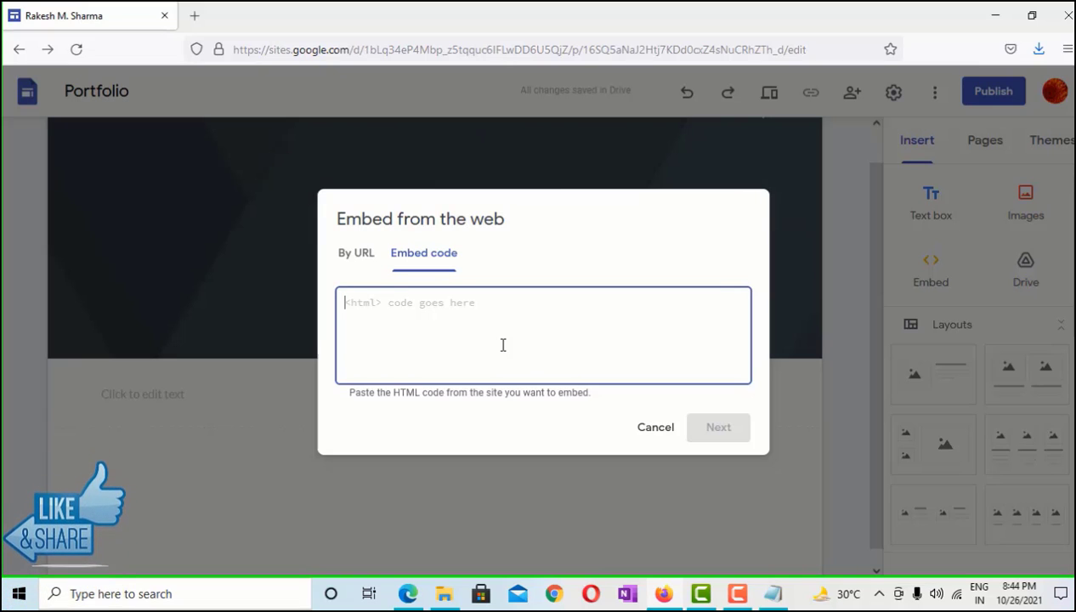
text(<m)
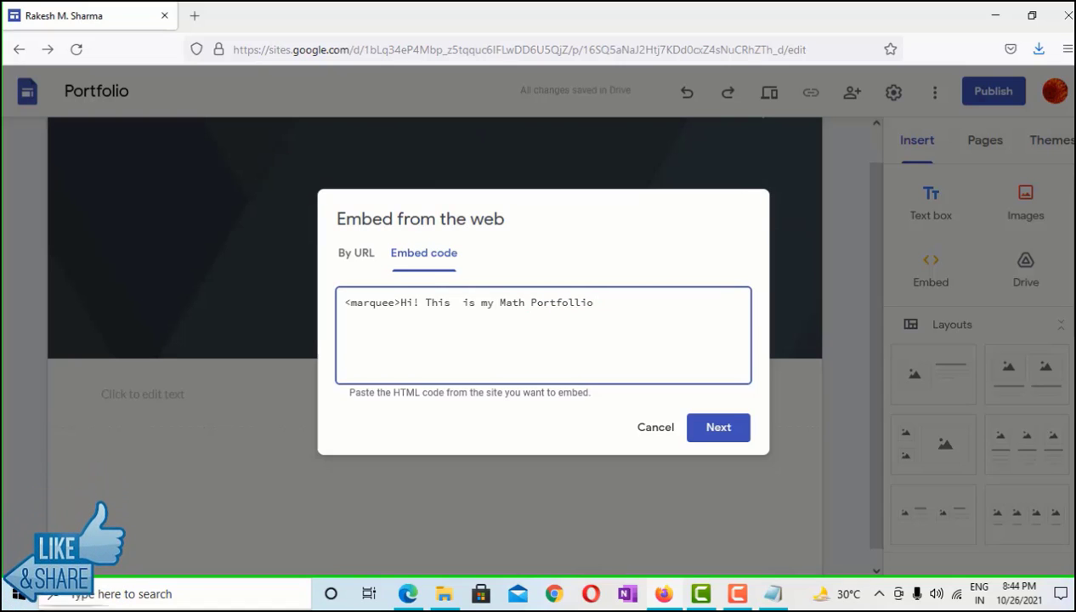
right_click(583, 301)
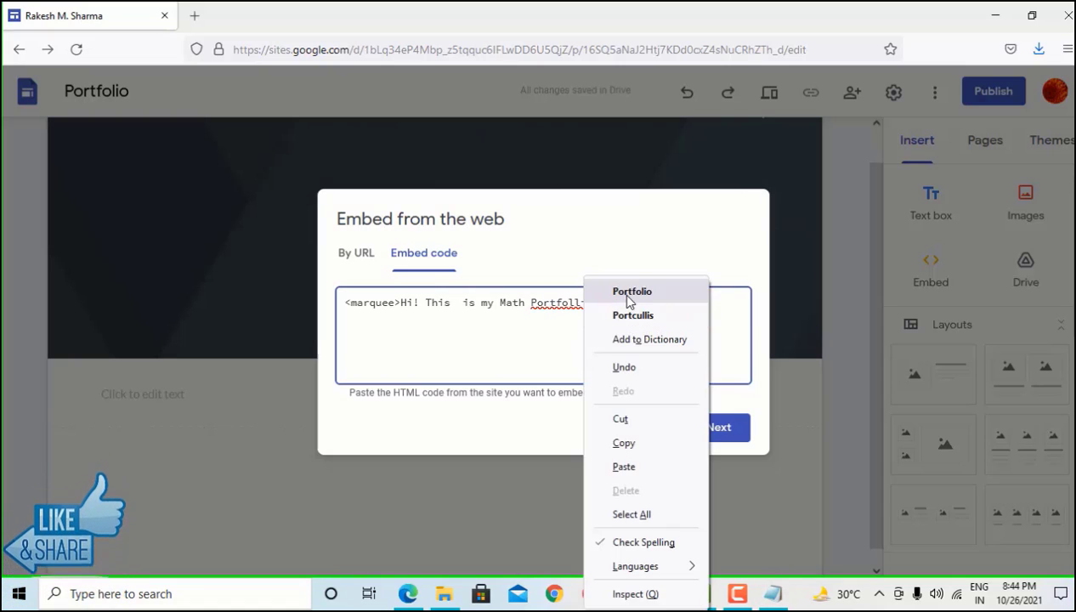
click(625, 290)
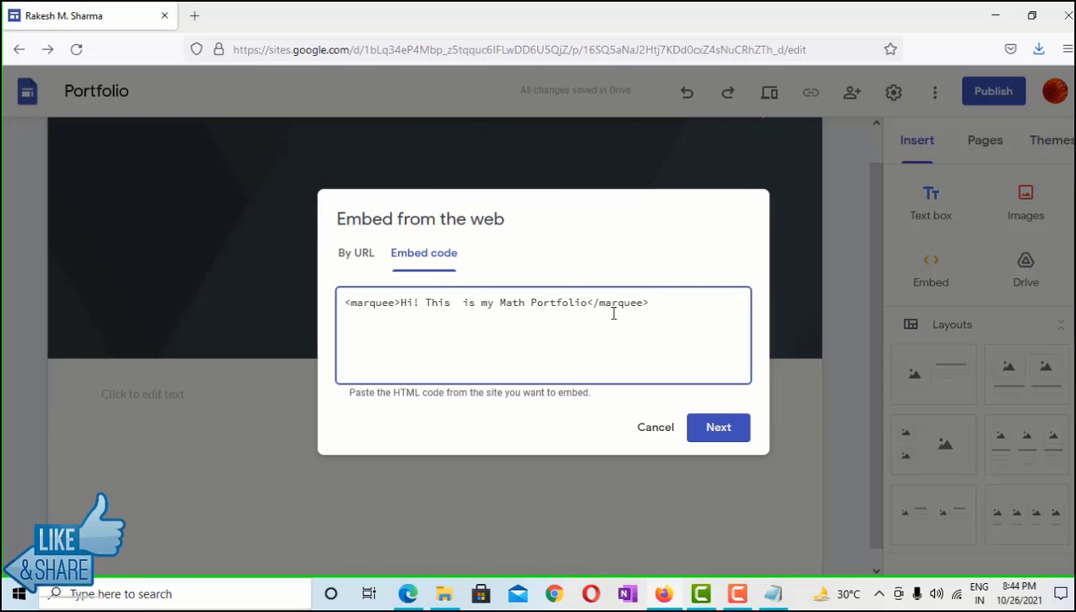
click(720, 426)
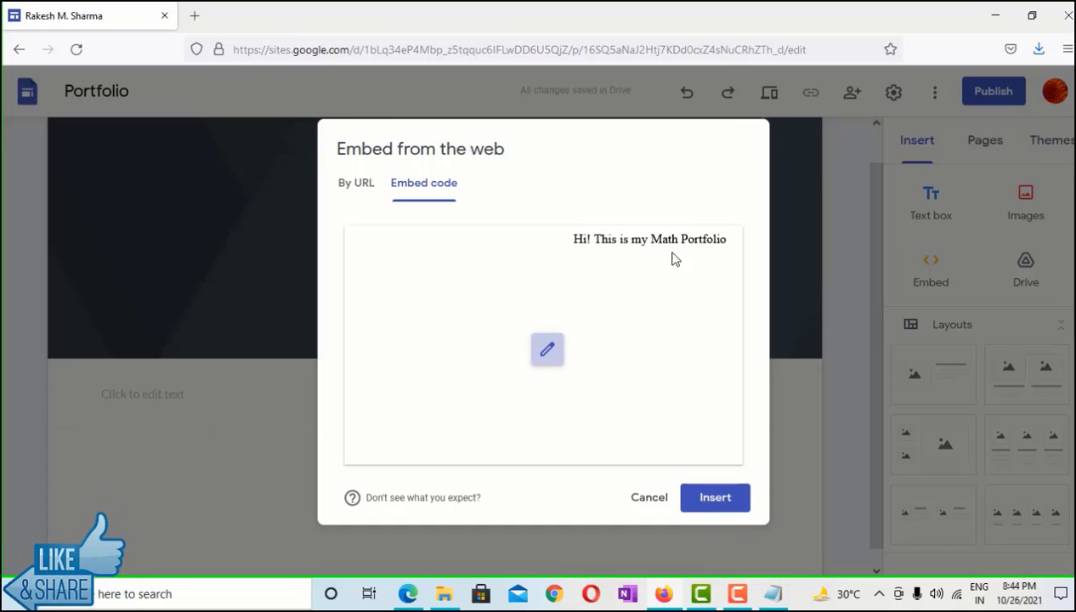
click(712, 503)
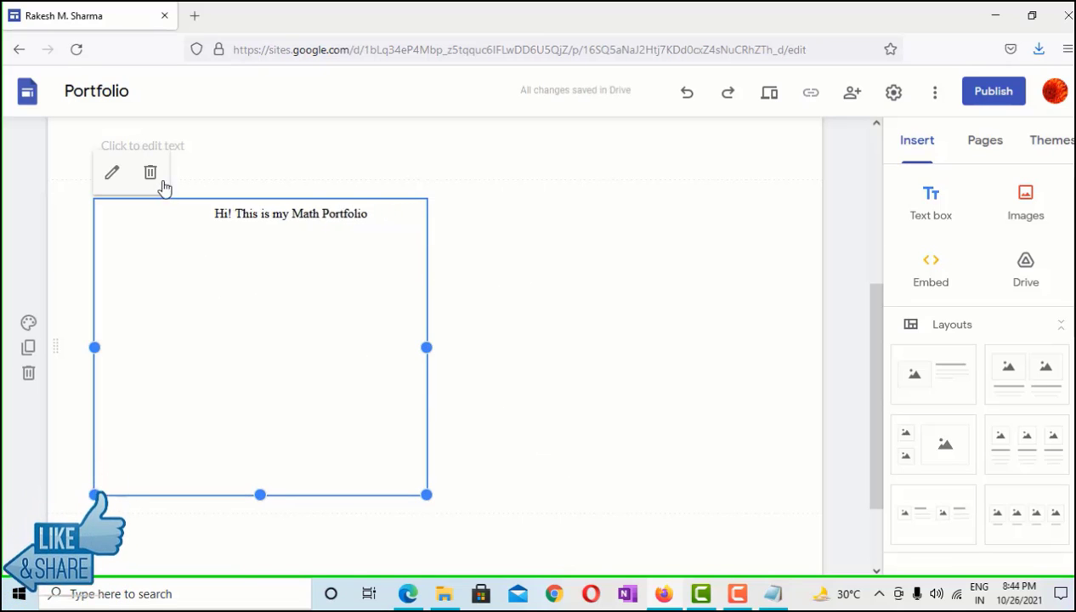
Review the marquee's embed code, then delete the embed and the empty text box
click(113, 174)
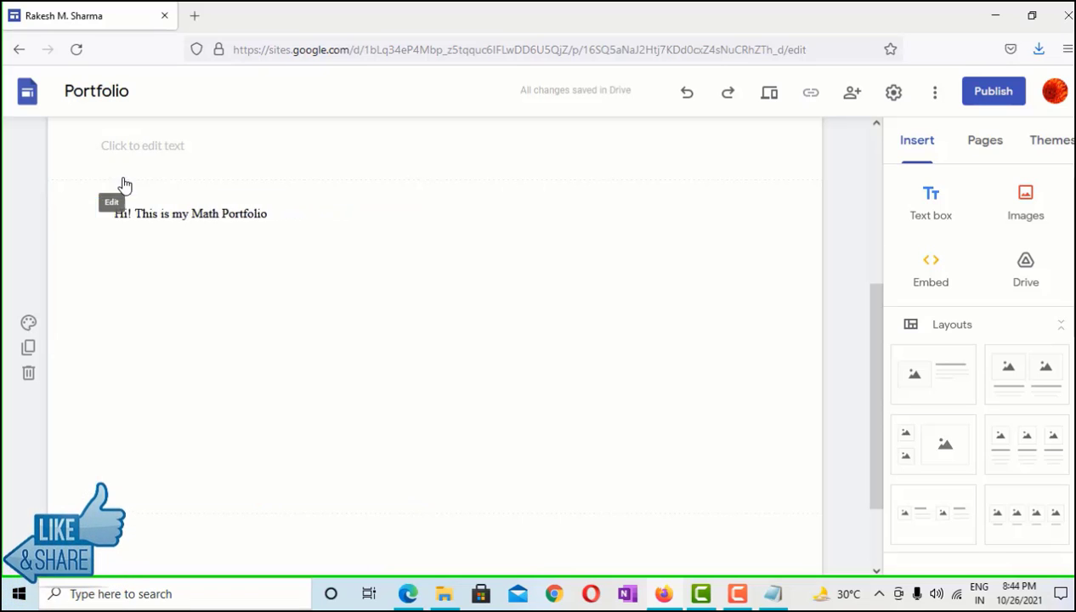
triple_click(552, 293)
key(ctrl+c)
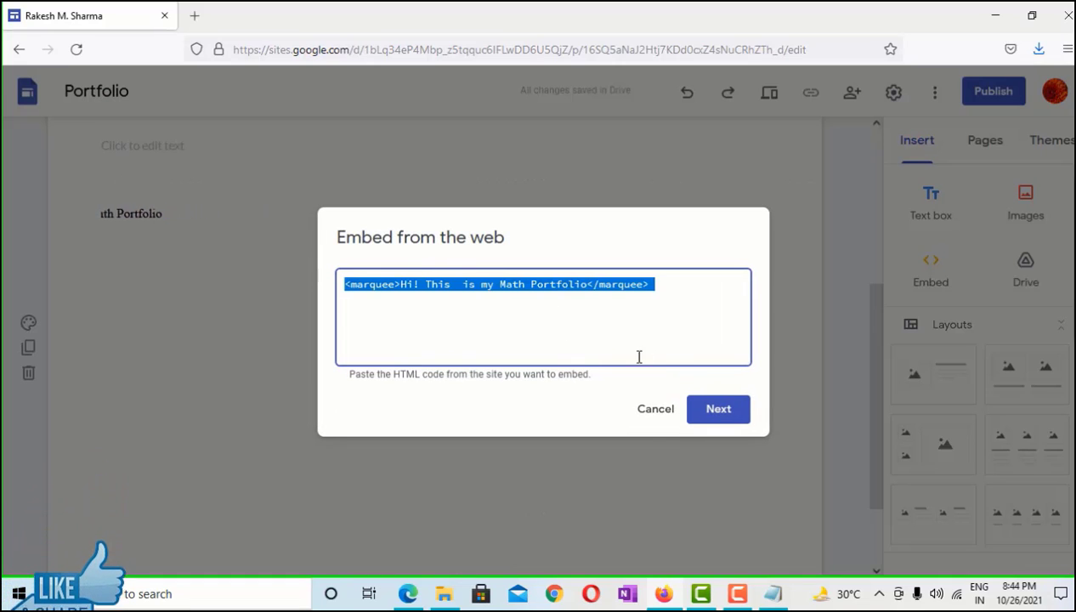
click(656, 409)
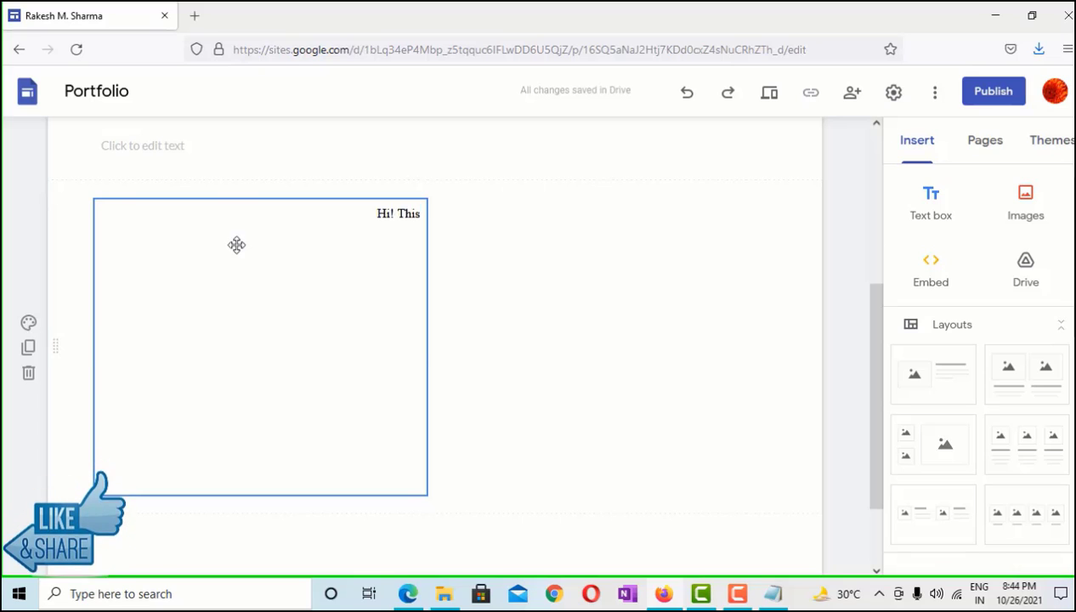
click(152, 173)
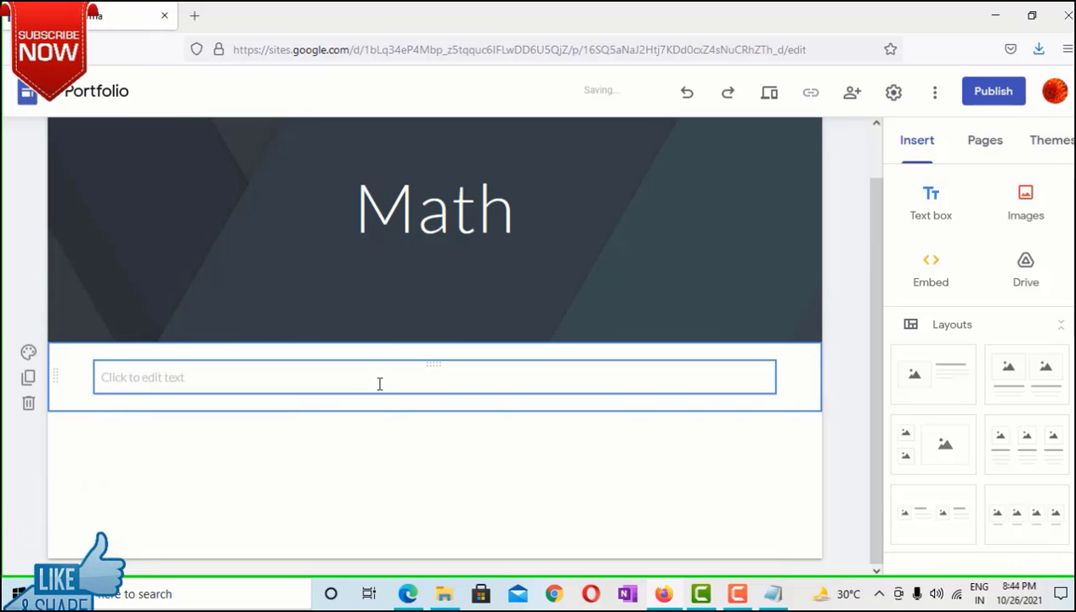
click(324, 380)
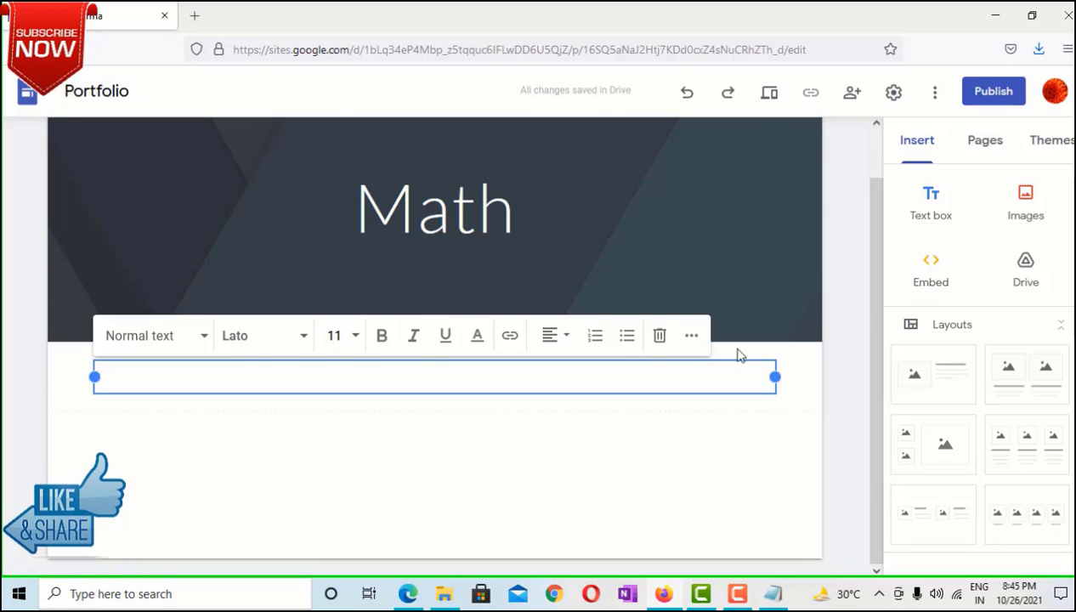
click(660, 336)
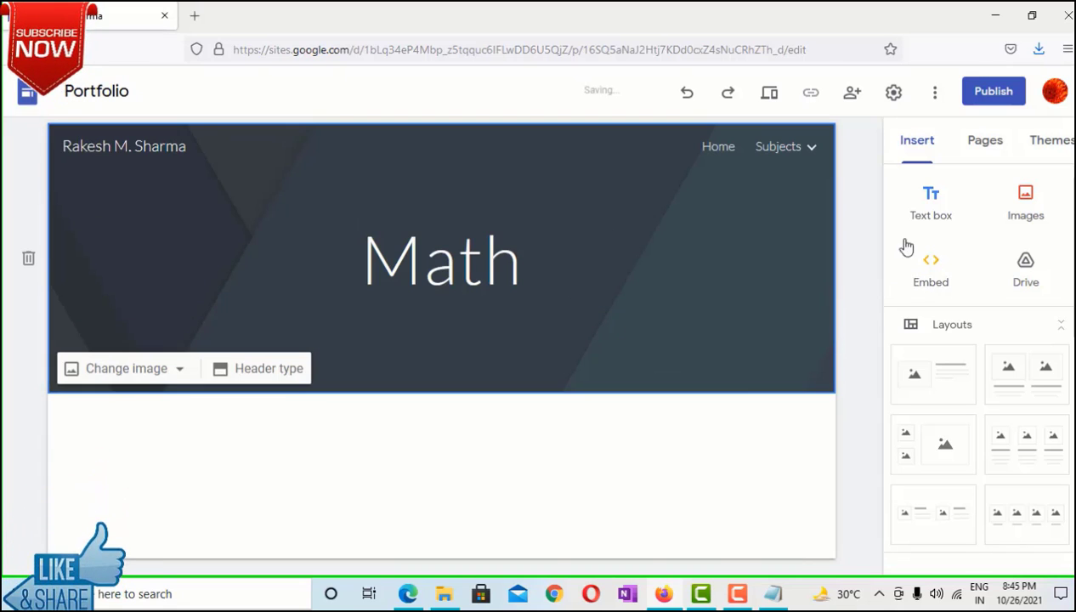
Re-embed the marquee by pasting the HTML snippet as embed code and inserting it
click(935, 274)
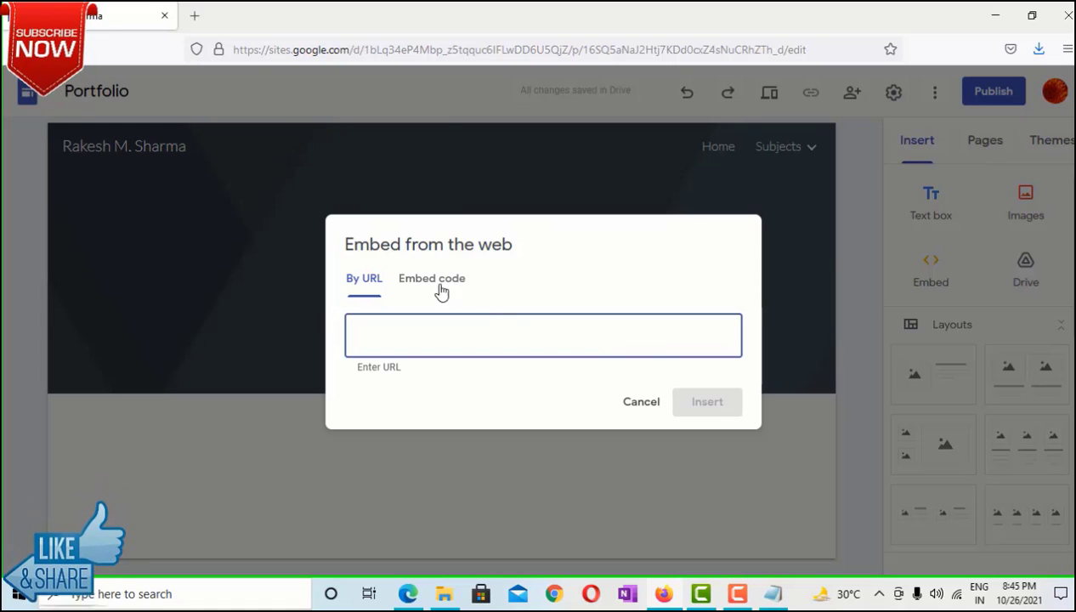
click(441, 291)
key(ctrl+v)
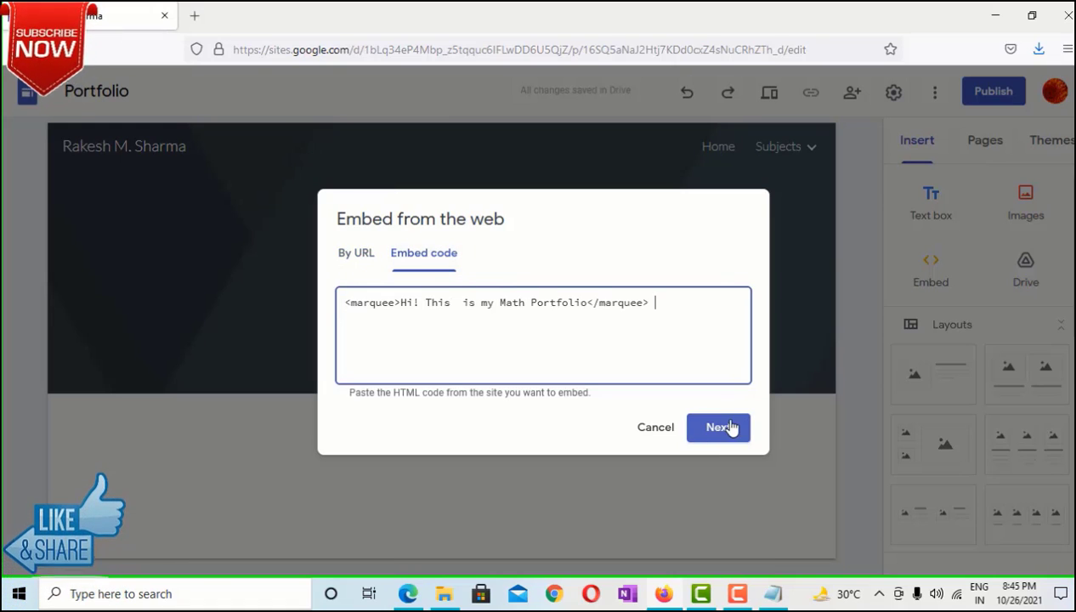
click(730, 428)
click(712, 505)
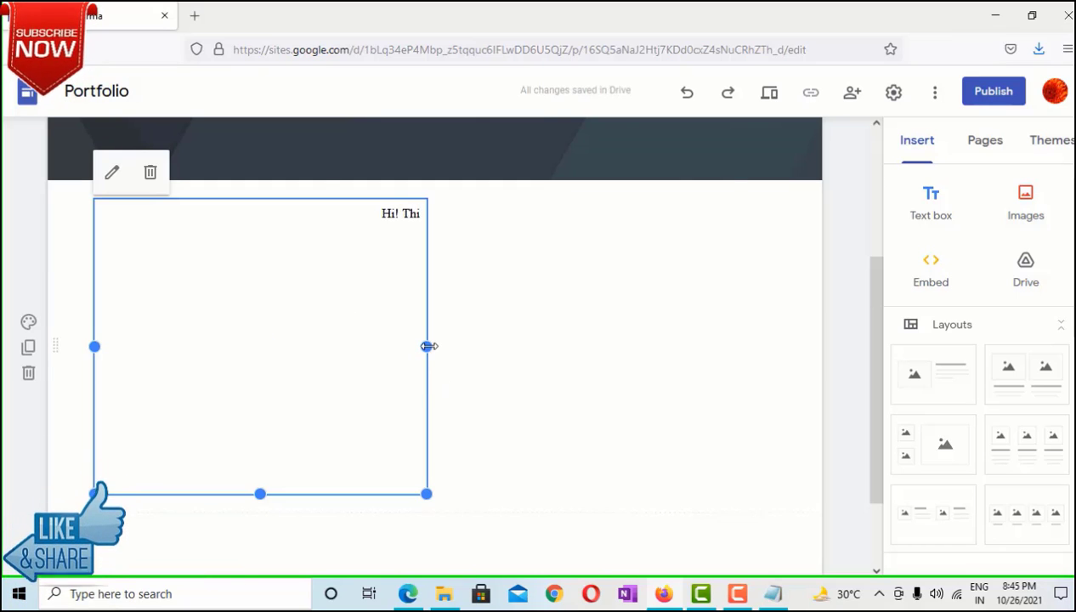
Drag the marquee box's sides out to full width and its bottom edge up to one line
drag(430, 346, 823, 341)
drag(819, 346, 773, 346)
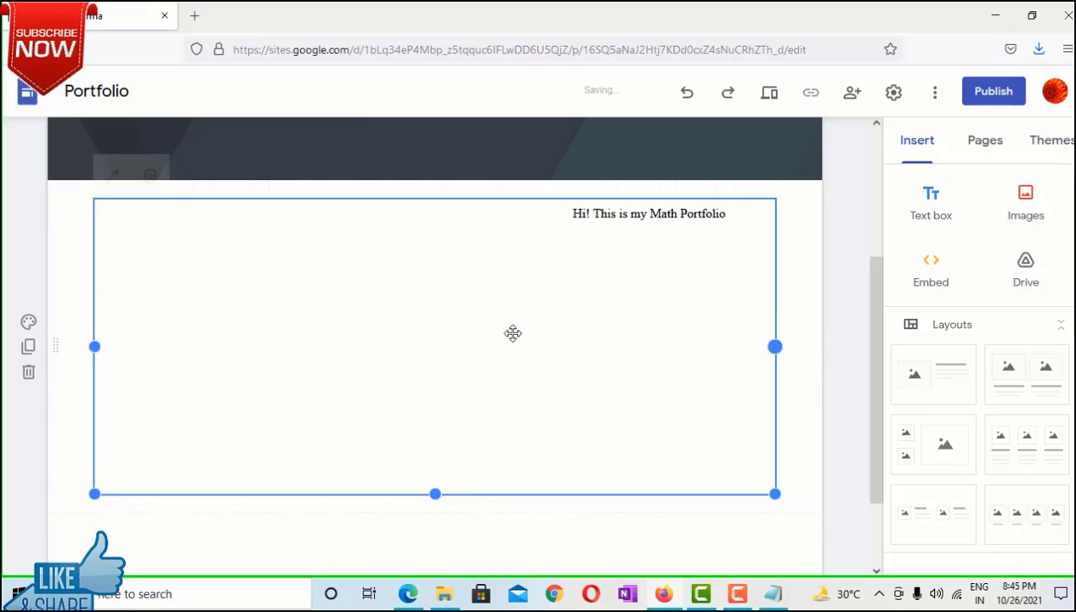
drag(68, 347, 92, 349)
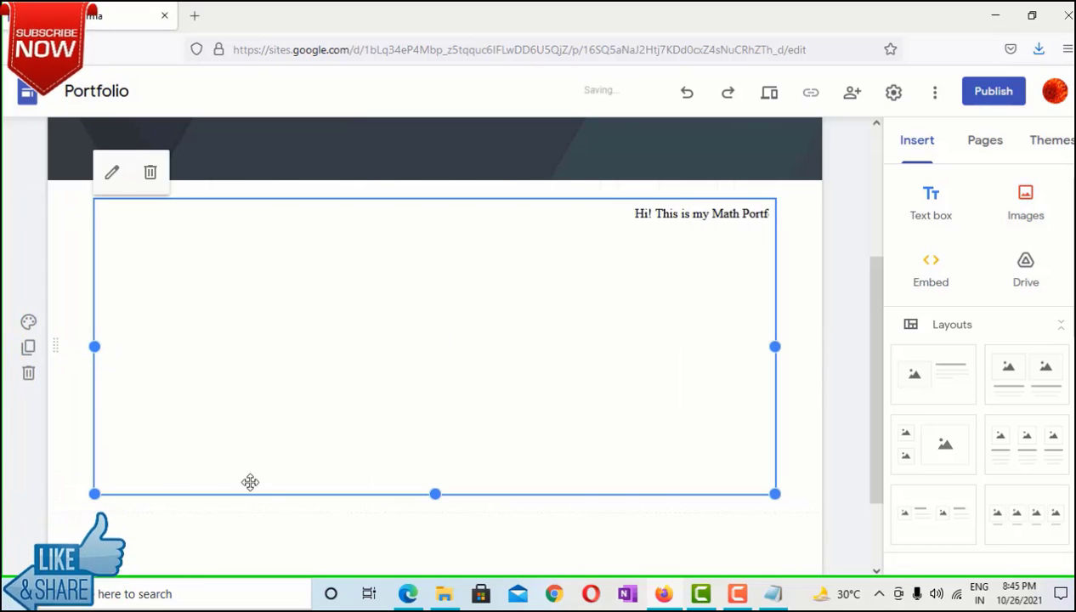
scroll(435, 467, up, 2)
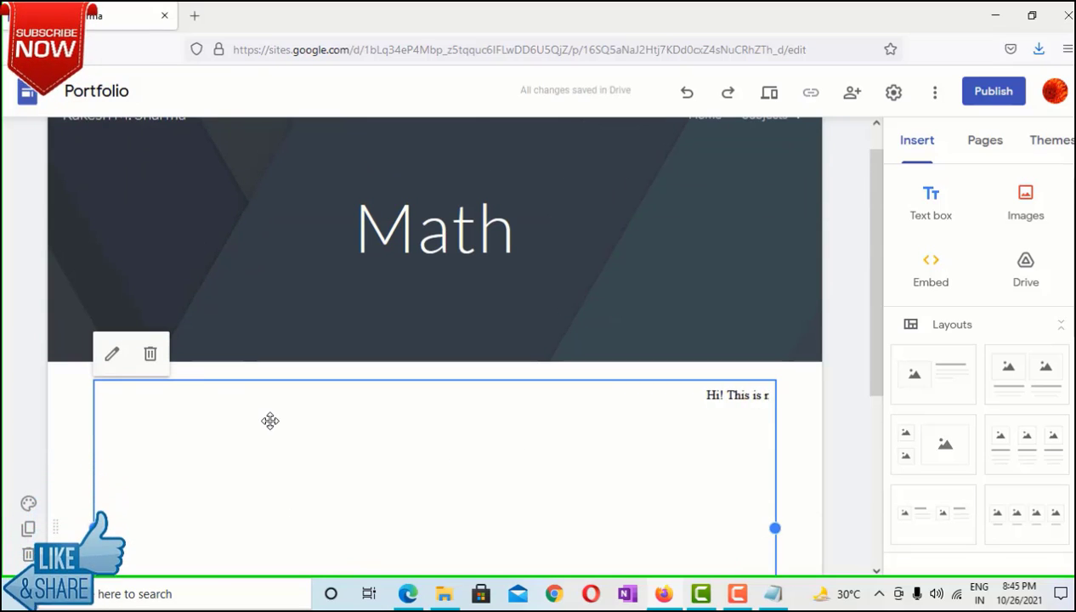
scroll(270, 421, down, 2)
drag(434, 495, 448, 328)
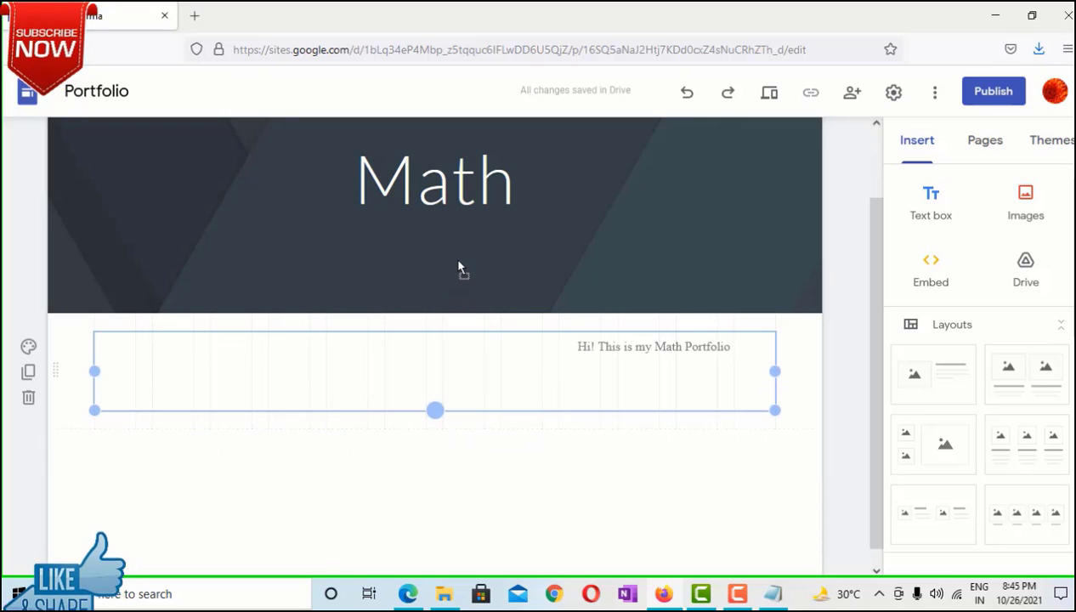
click(673, 447)
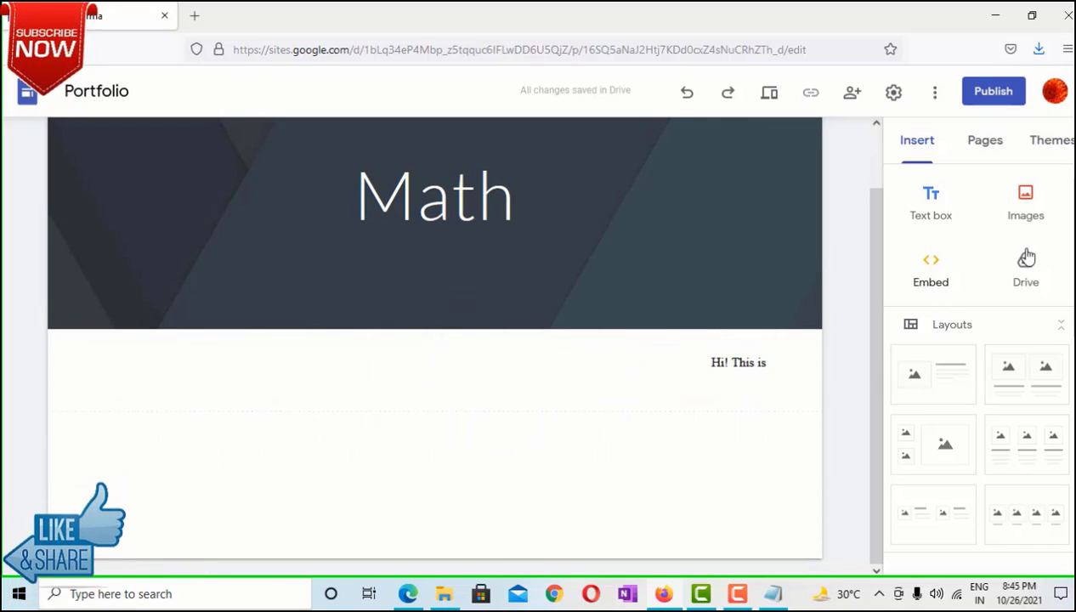
Apply the Level theme, trying the green swatch before choosing the pink one
click(983, 151)
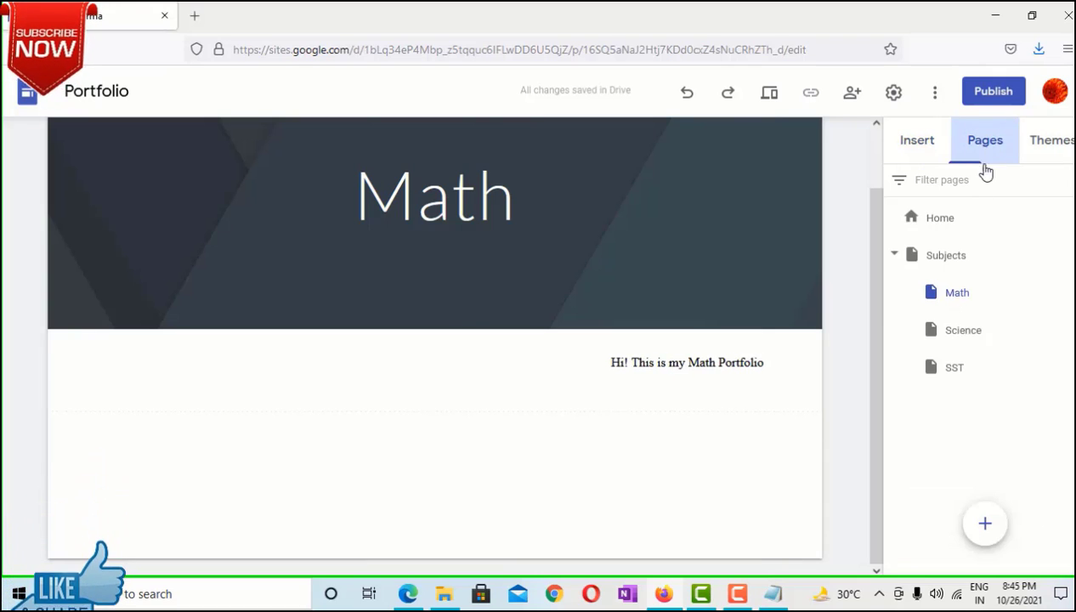
click(1066, 143)
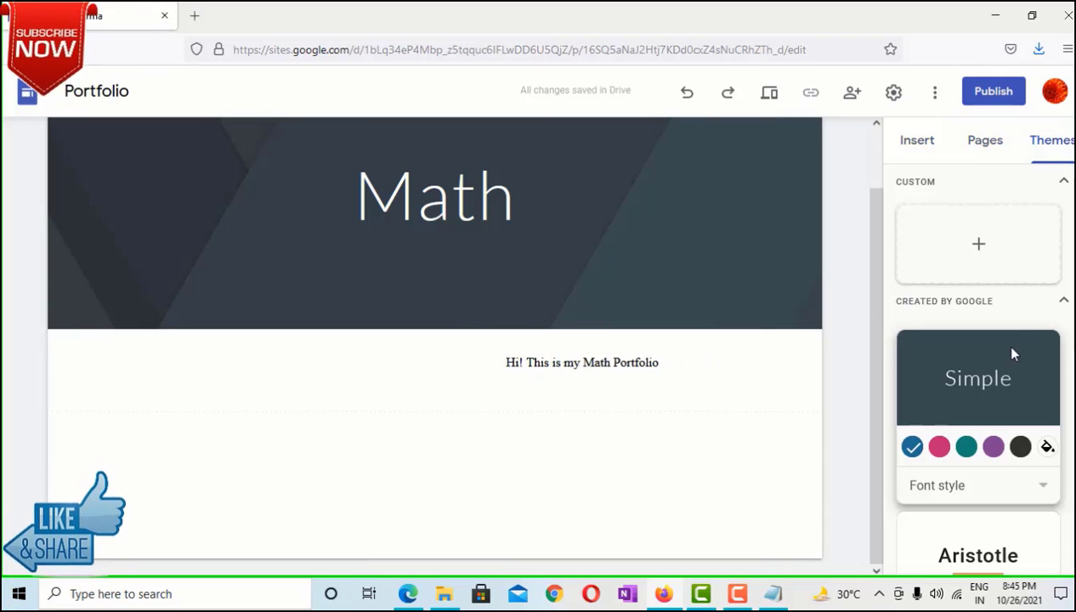
scroll(978, 366, down, 5)
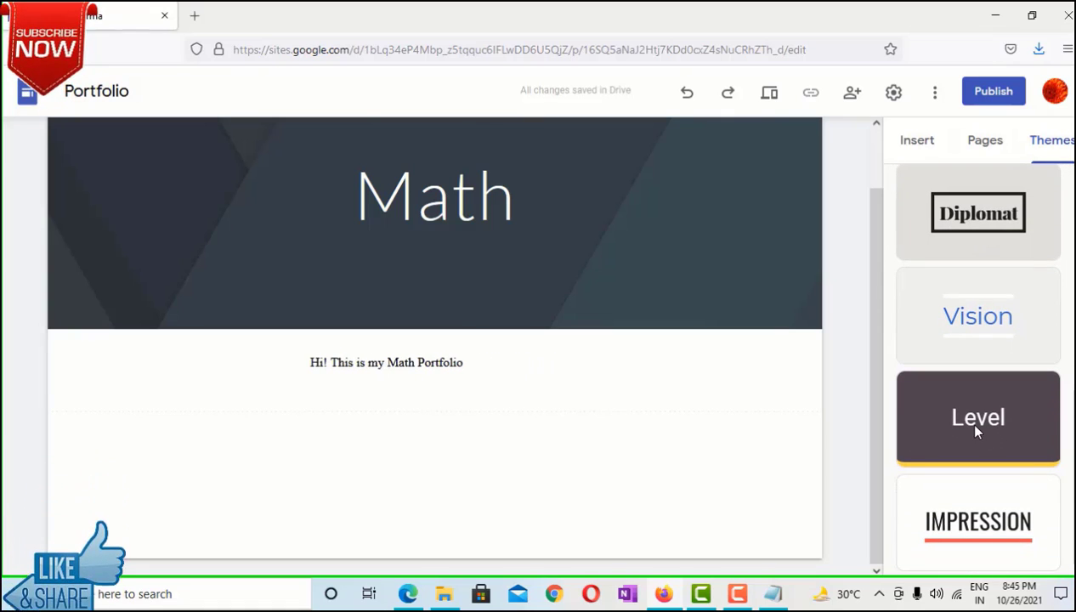
click(963, 420)
scroll(992, 425, down, 1)
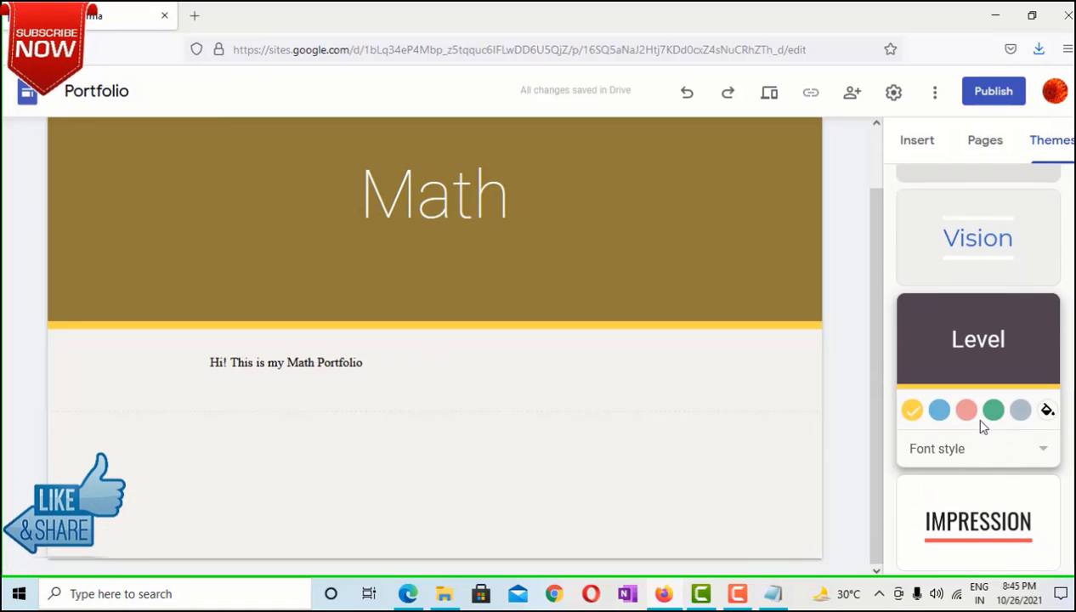
click(994, 411)
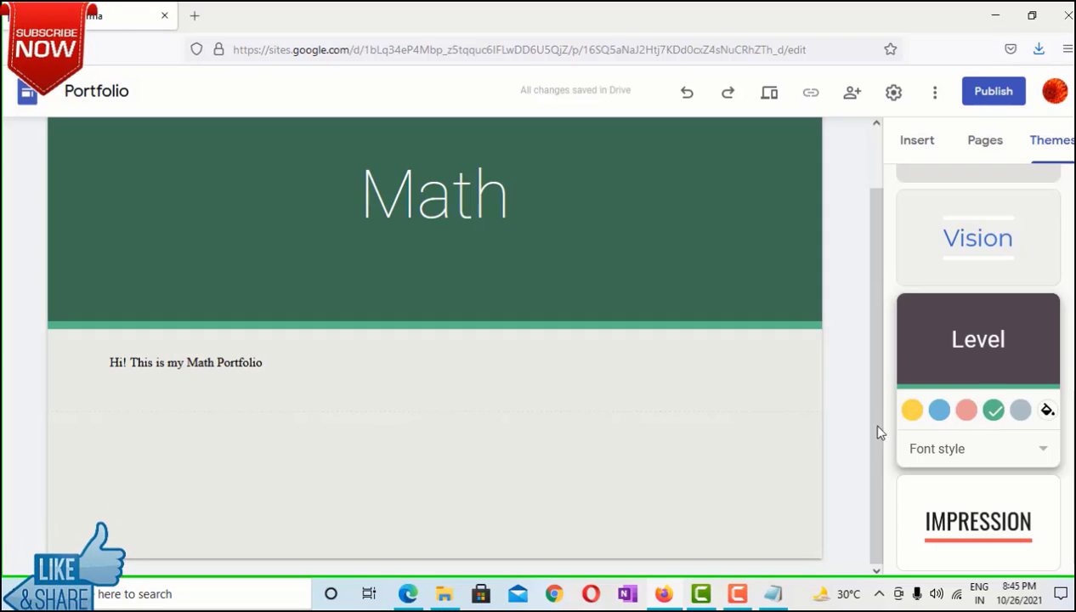
click(965, 410)
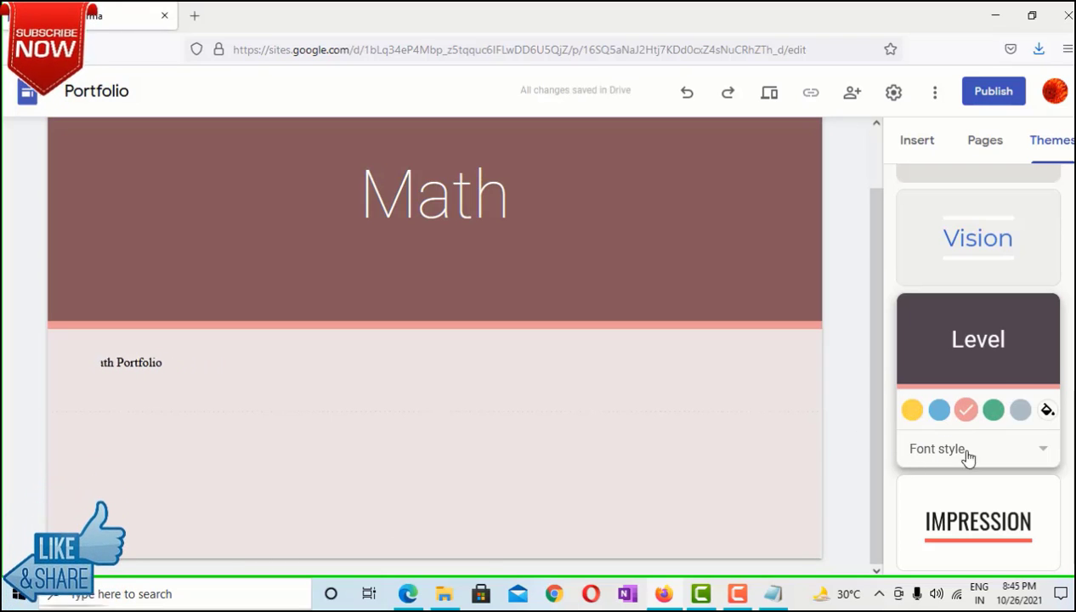
click(914, 145)
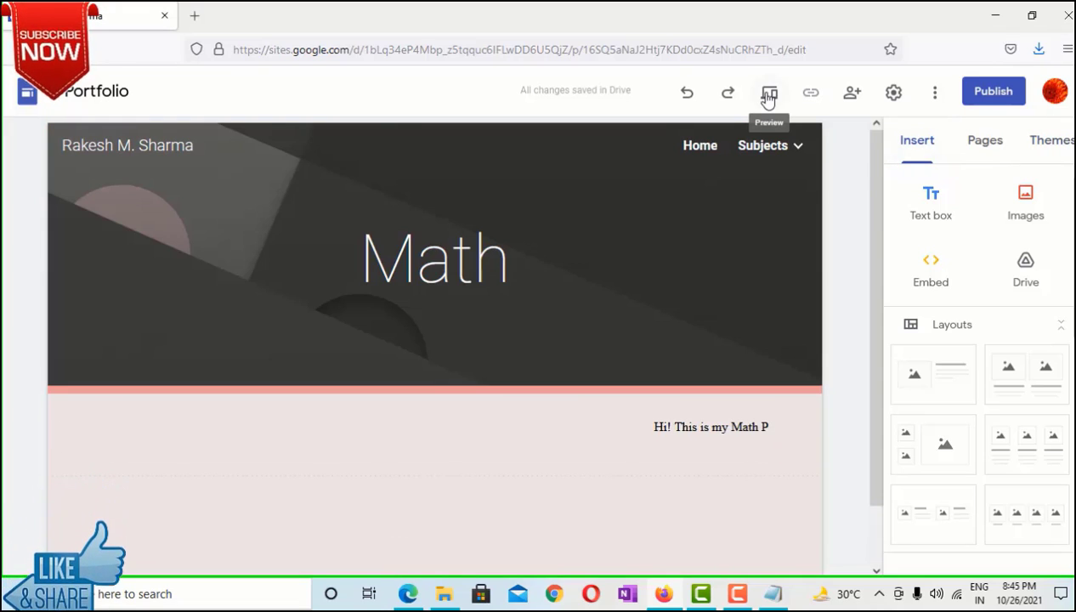
click(767, 92)
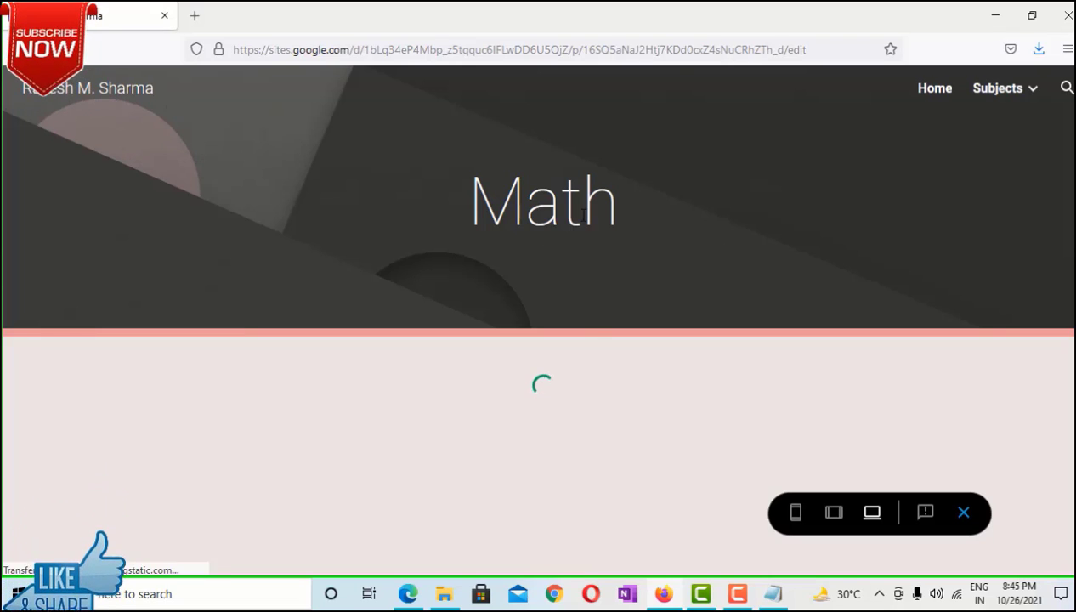
click(935, 89)
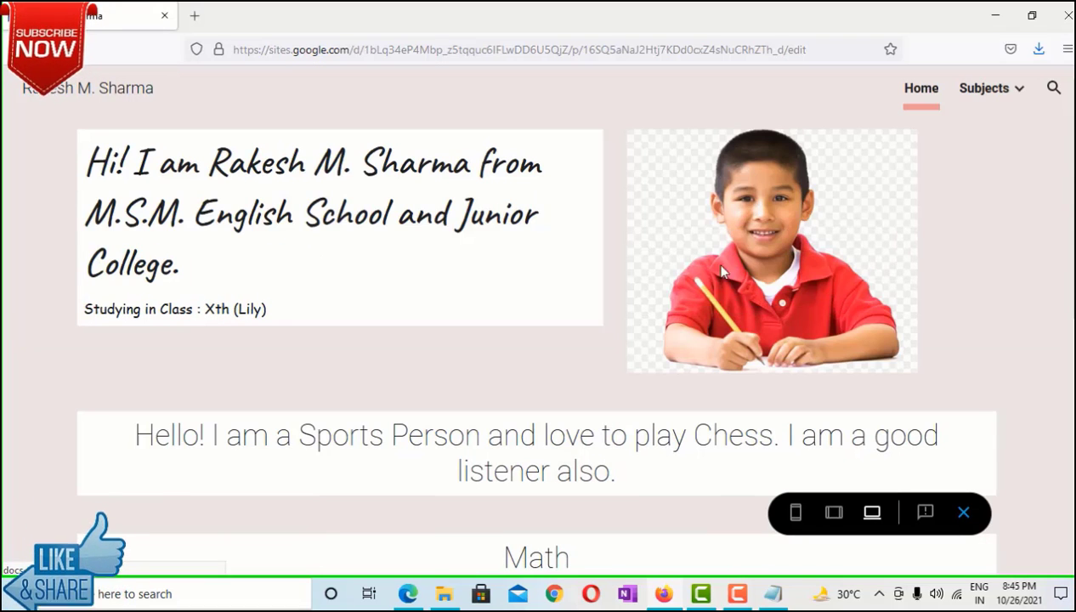
scroll(407, 418, down, 5)
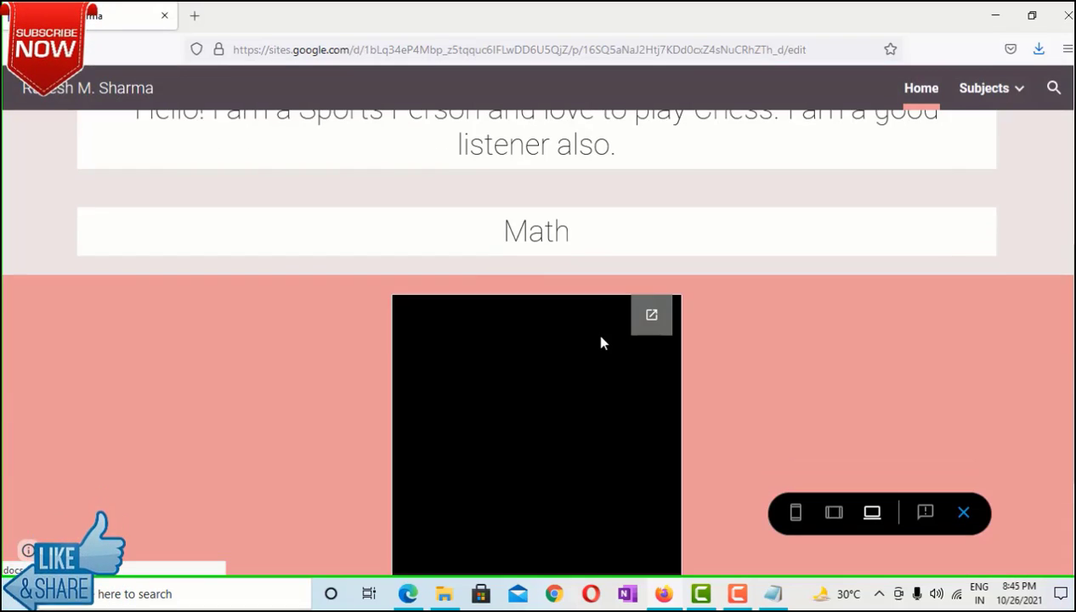
scroll(500, 341, up, 5)
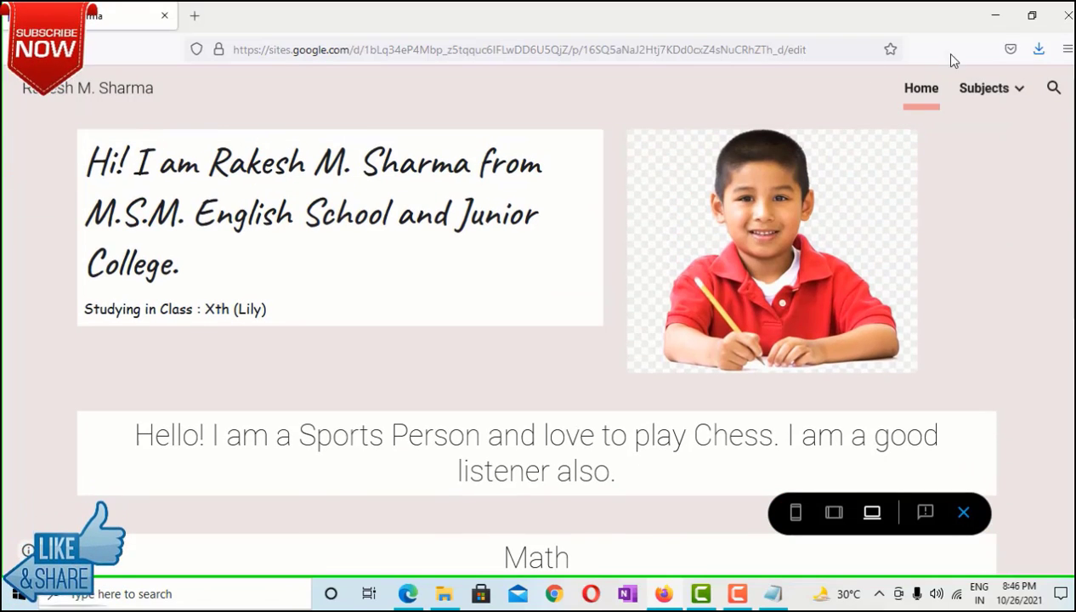
mouse_move(982, 94)
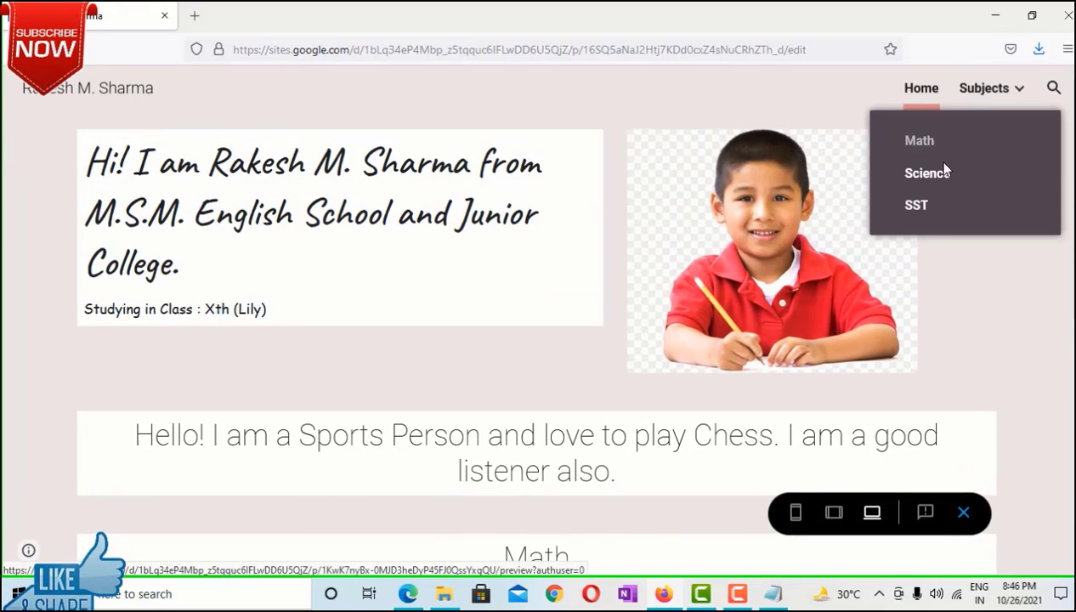
click(923, 142)
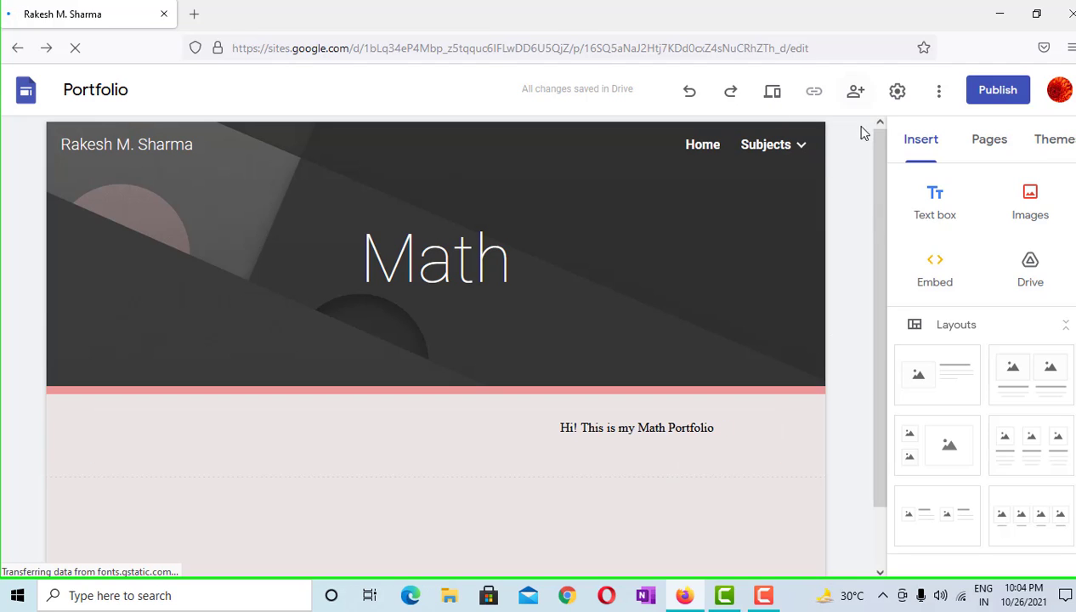
Publish the portfolio to the web under its existing sites.google.com address, viewable by anyone
click(999, 93)
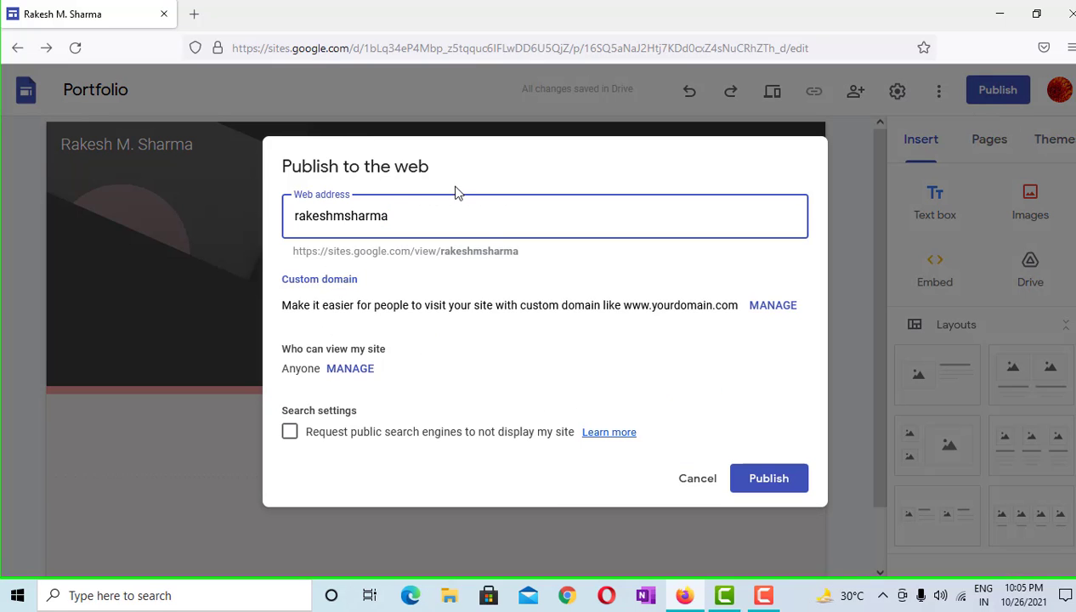
drag(327, 252, 383, 252)
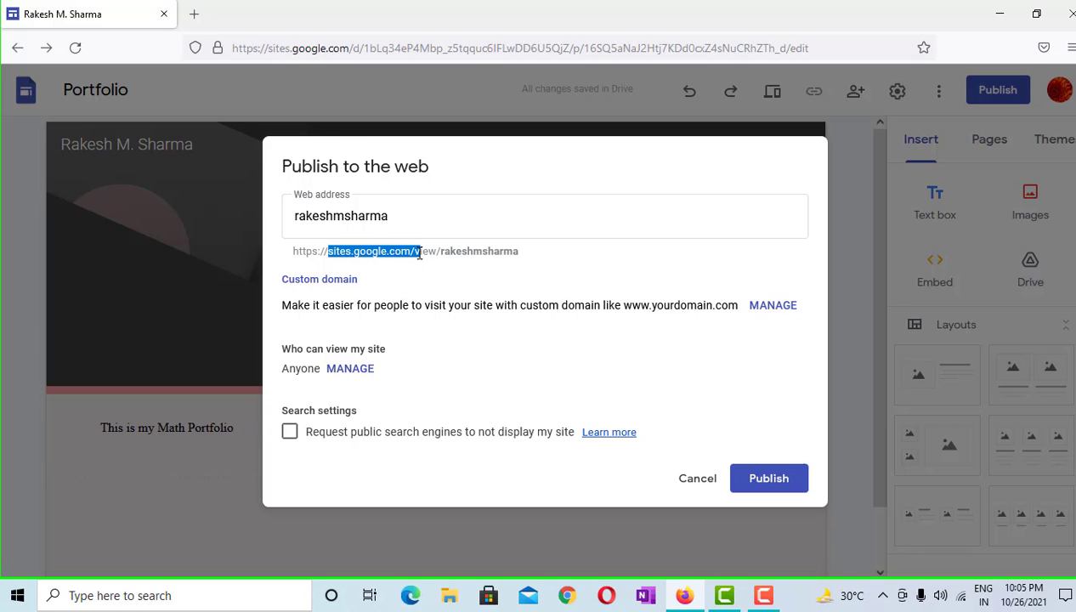
click(524, 261)
click(392, 216)
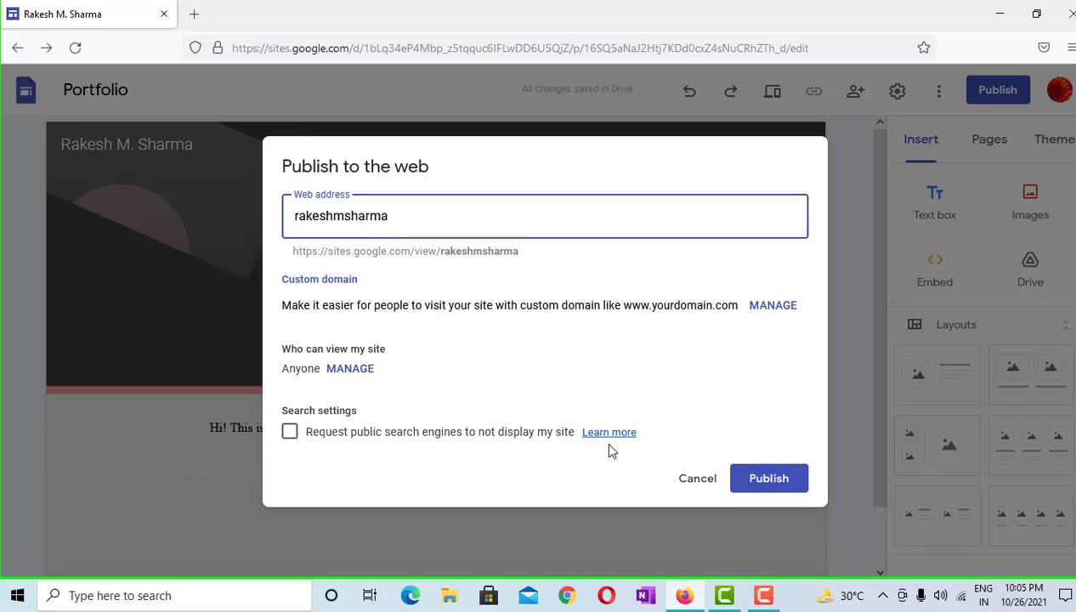
click(769, 480)
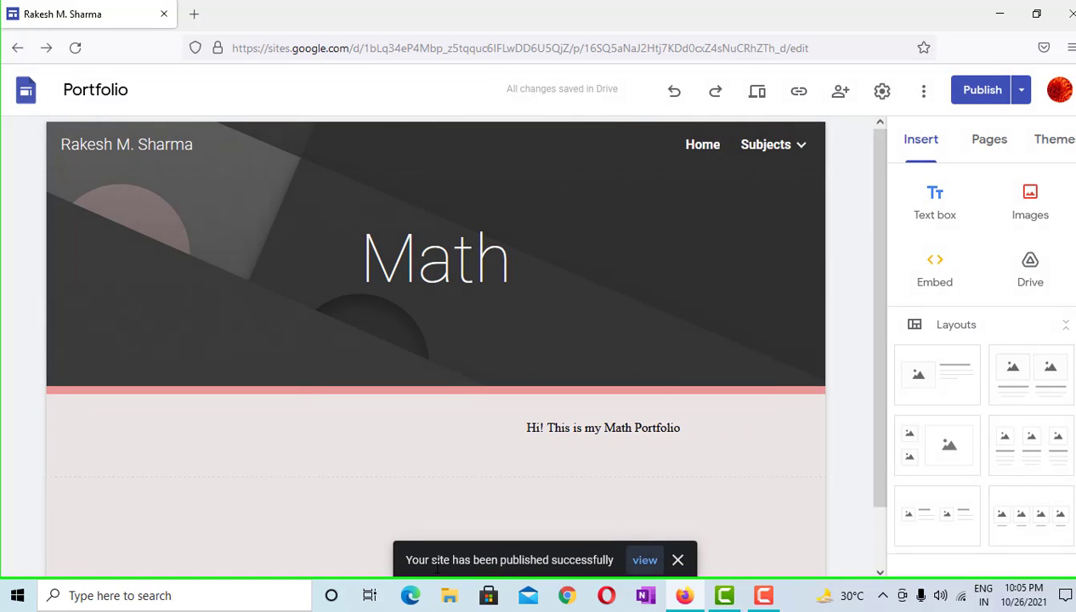
Open the live Math page in a new tab, check its base web address, then return to the editor
click(644, 560)
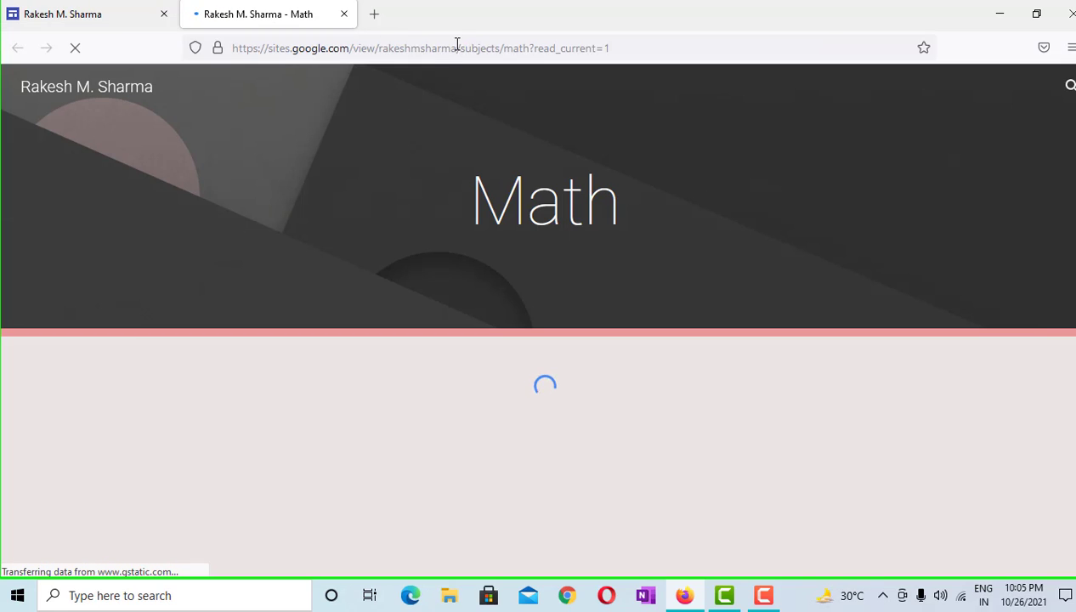
click(452, 48)
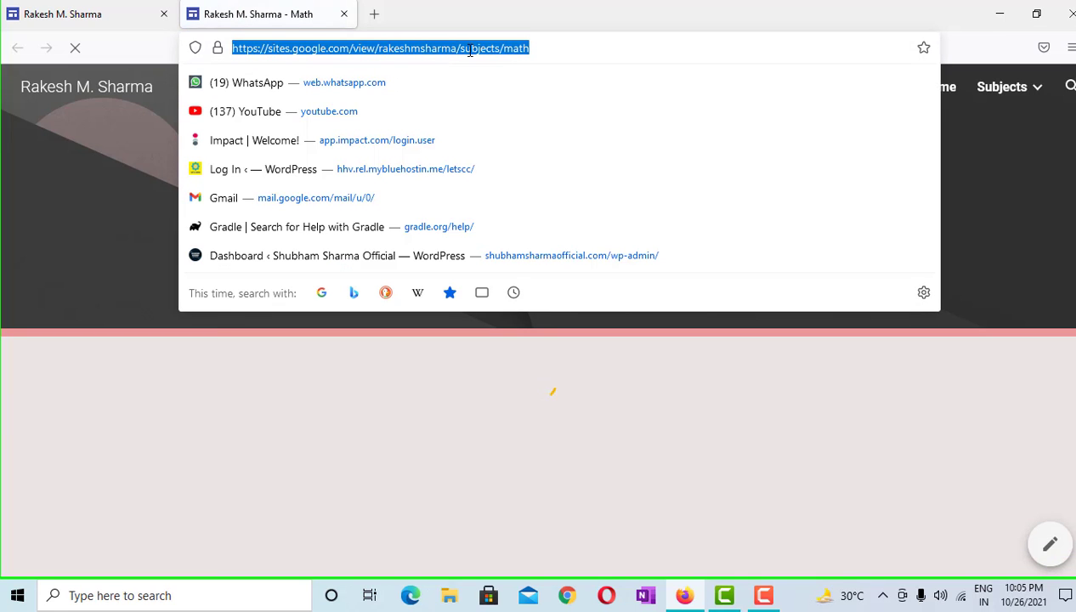
click(453, 48)
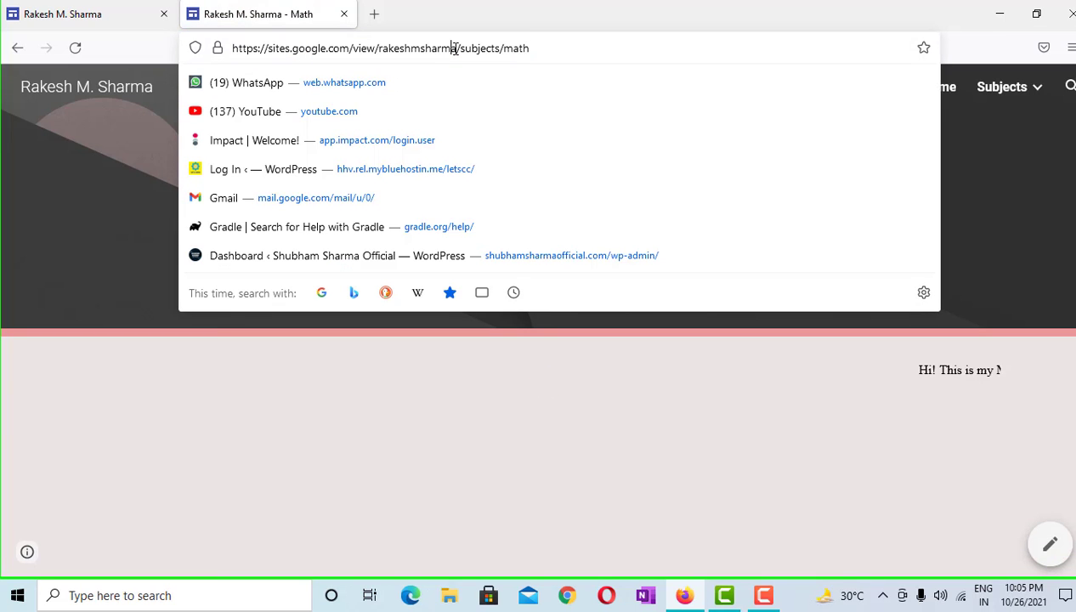
drag(456, 48, 240, 66)
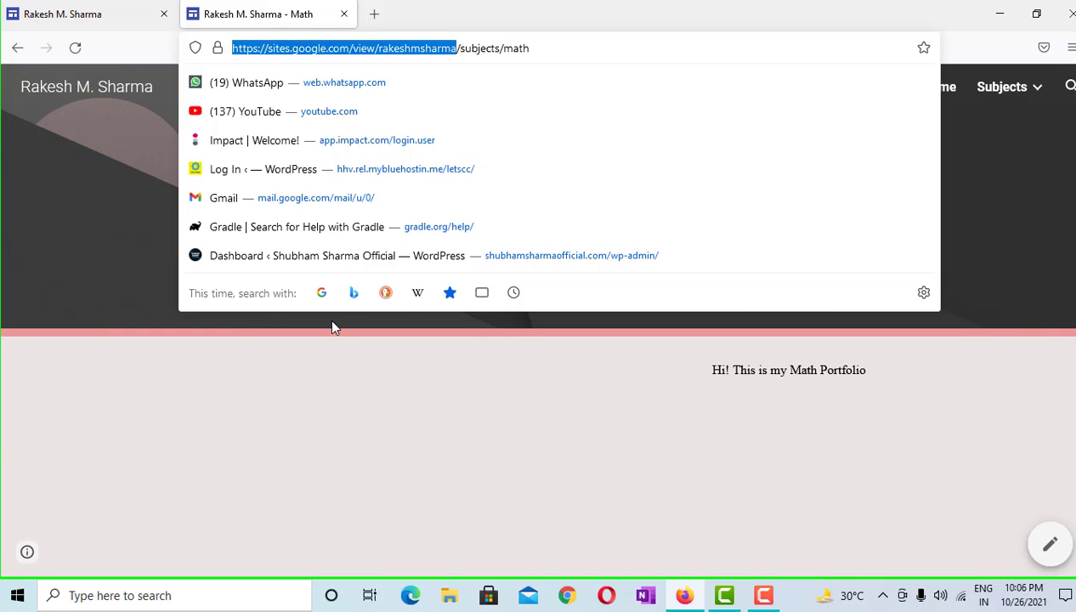
click(374, 152)
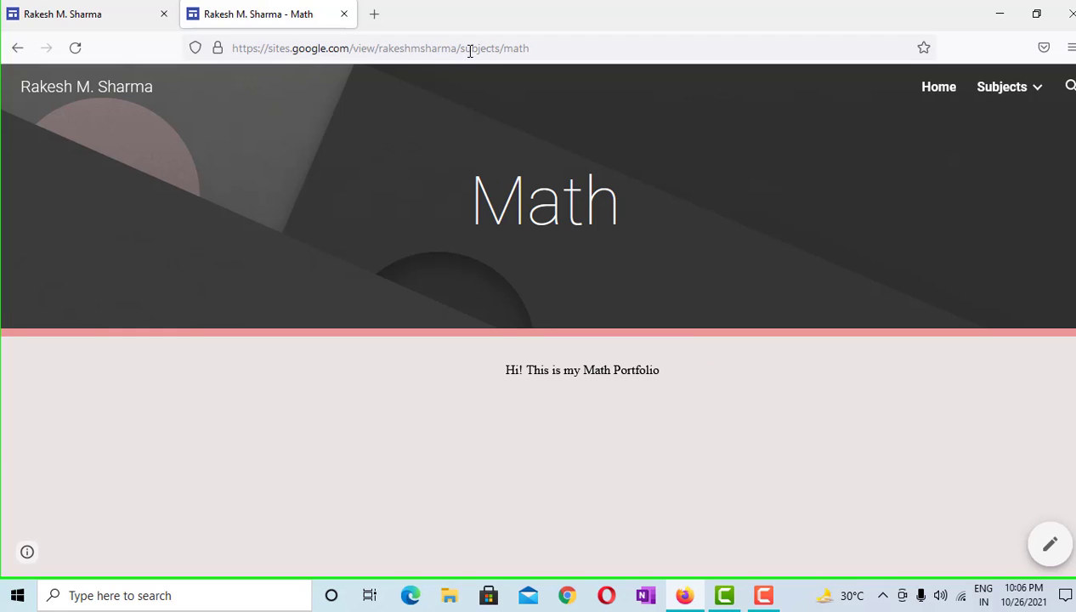
click(68, 10)
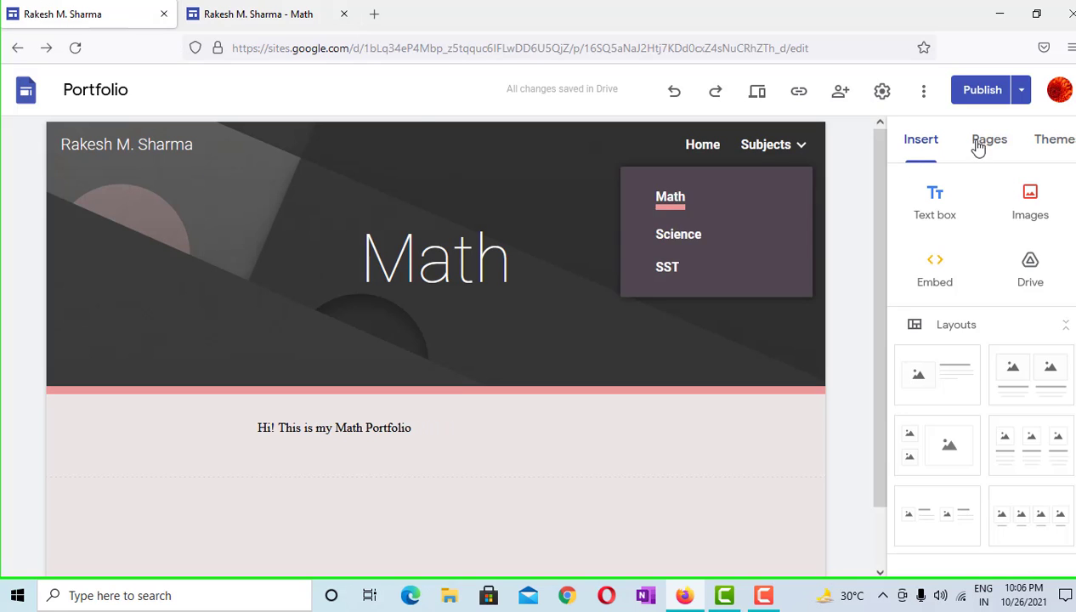
View the published Math page with the 'Hi! This is my Math Portfolio' marquee scrolling
click(1021, 90)
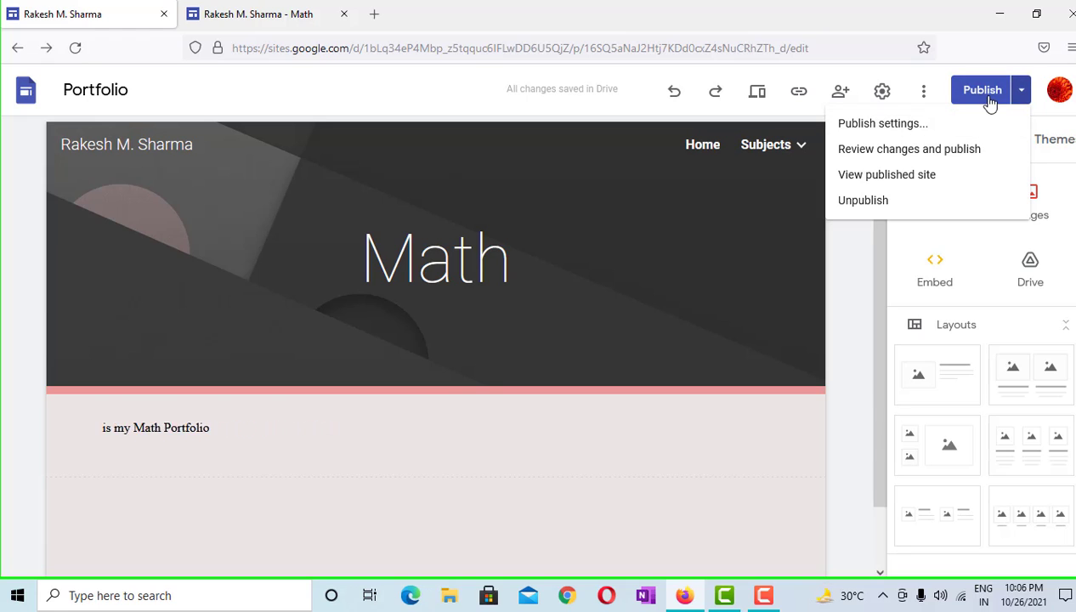
click(221, 15)
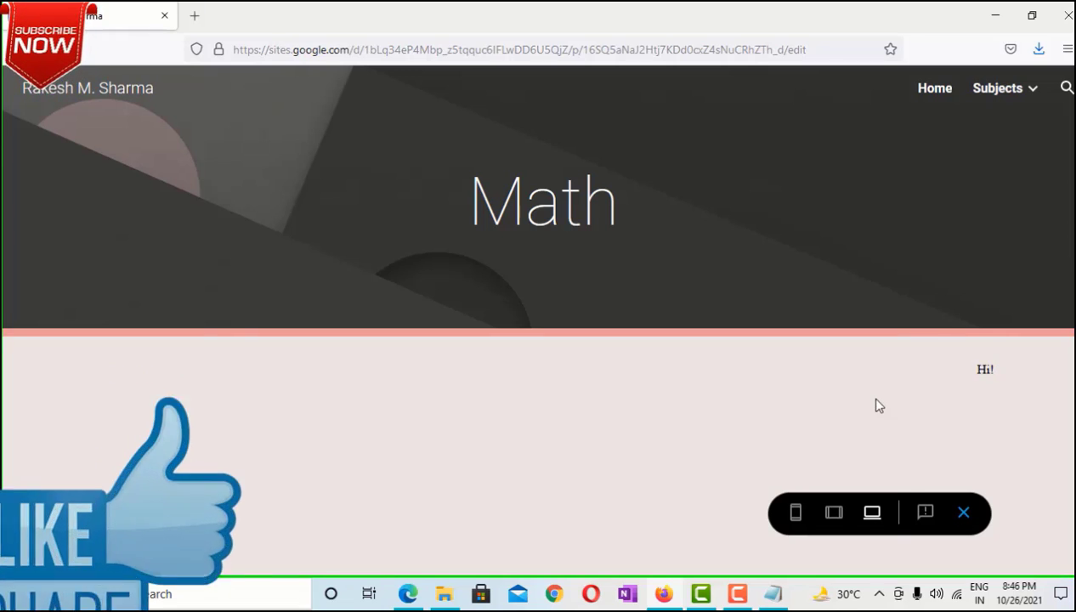
Check the page address and Subjects pages, then exit the preview back to the Portfolio editor
click(387, 48)
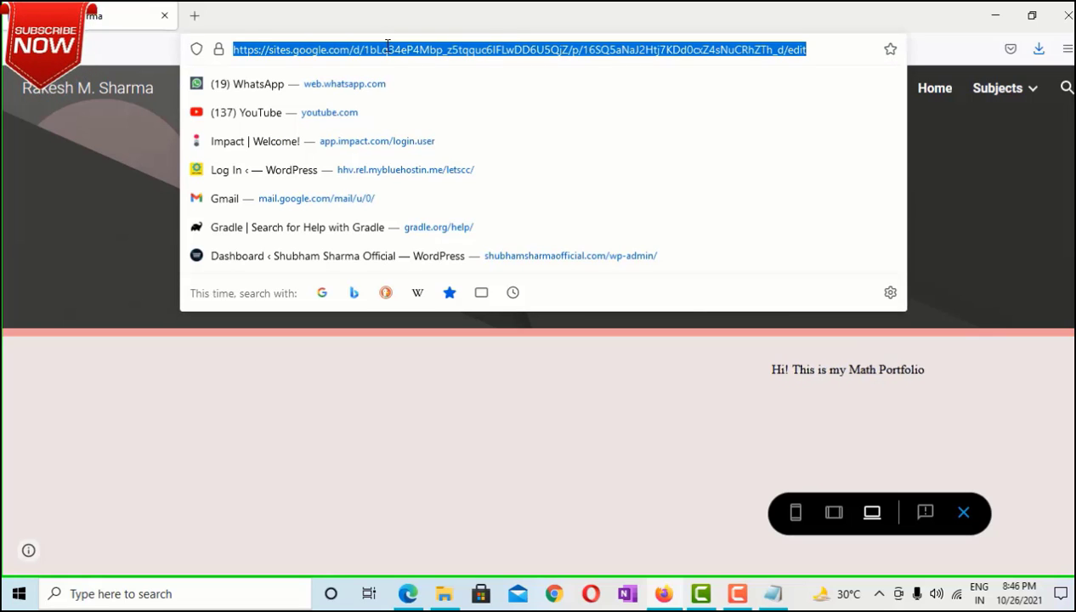
click(480, 420)
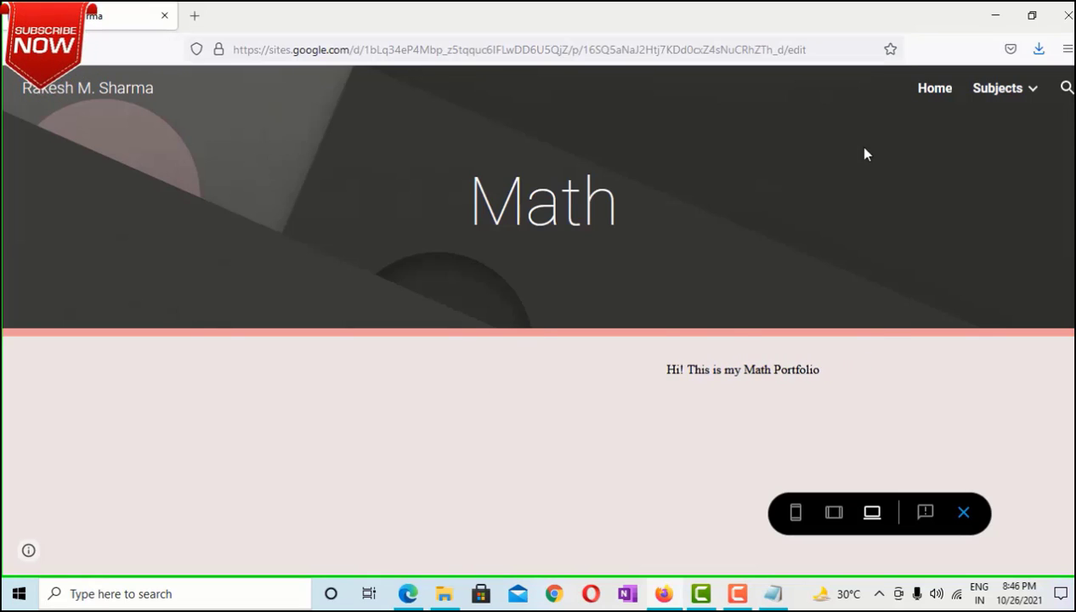
click(1029, 92)
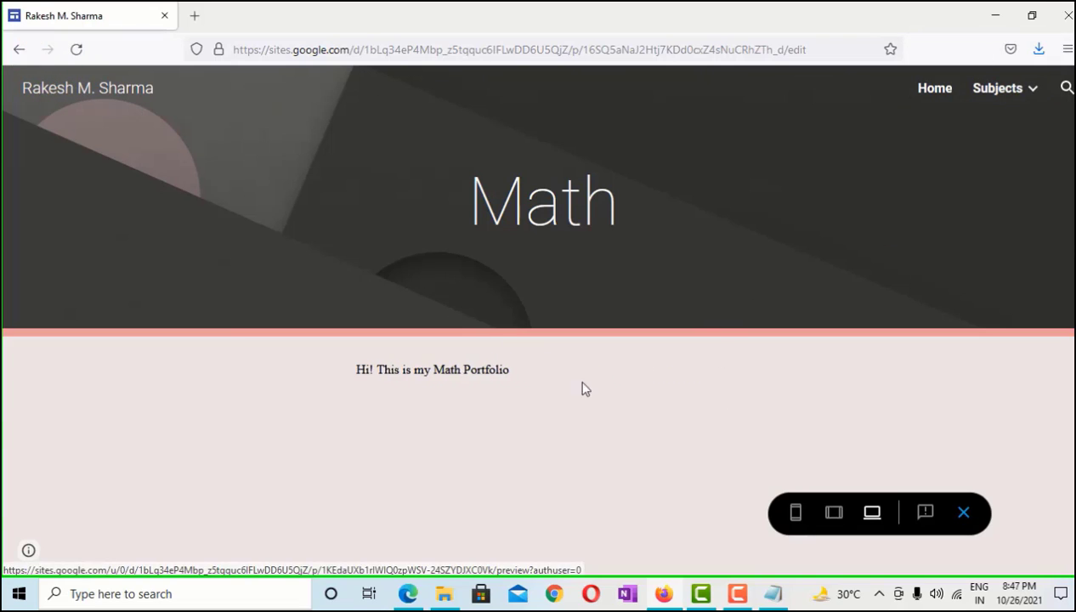
click(963, 514)
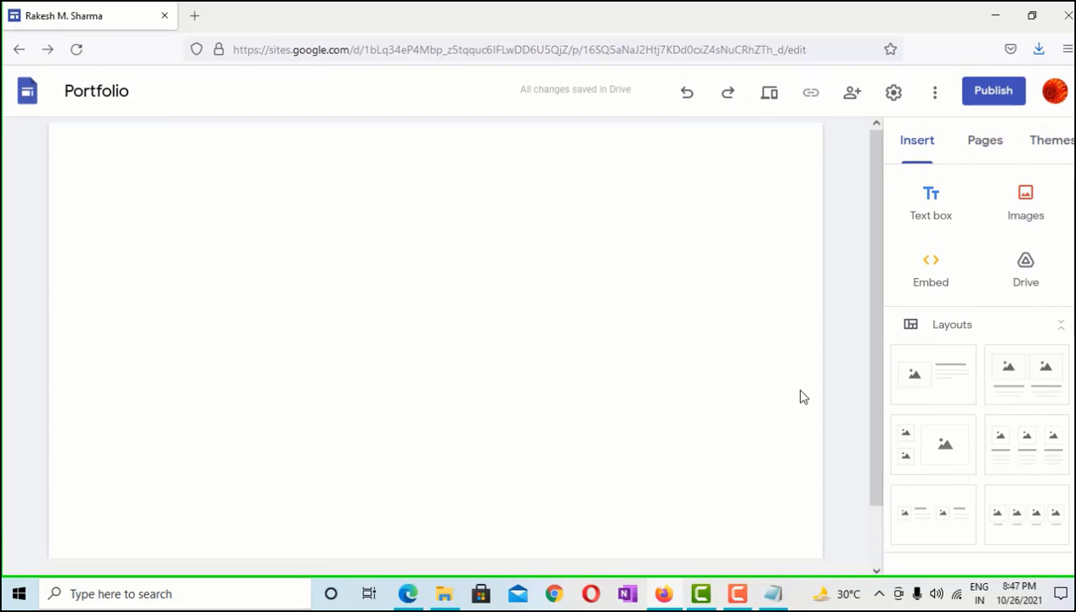